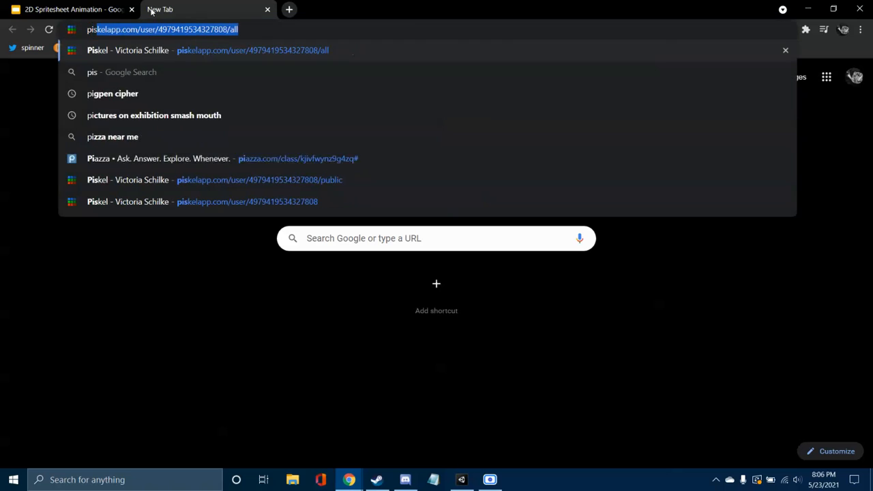
Step: Sign in to the Piskel account and open the Pickup sprite from the gallery in the sprite editor
key("Return")
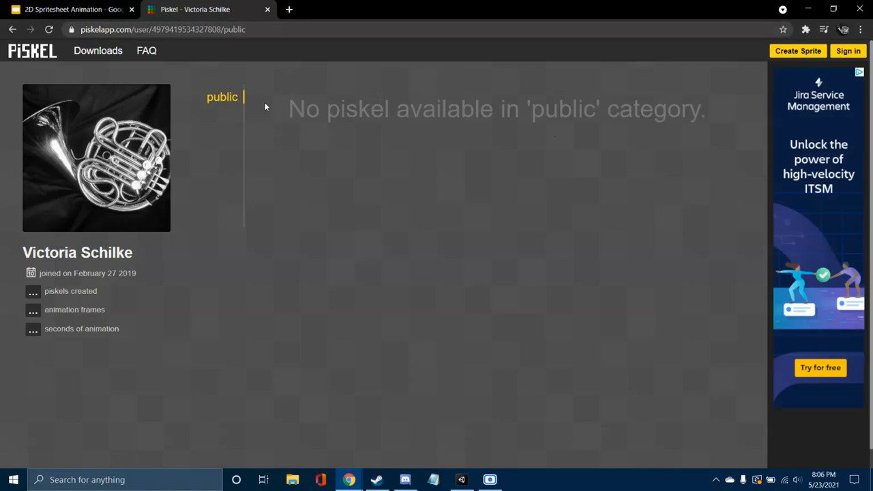
left_click(849, 51)
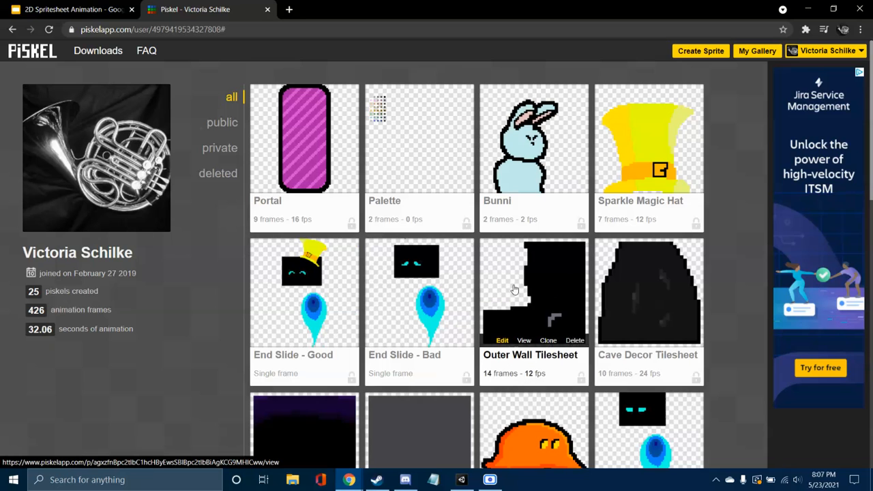
scroll(736, 344, "down", 4)
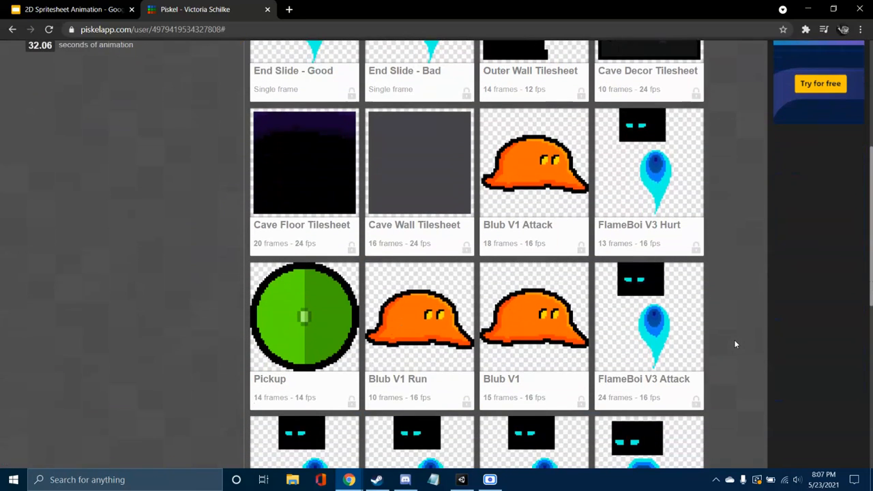
left_click(306, 308)
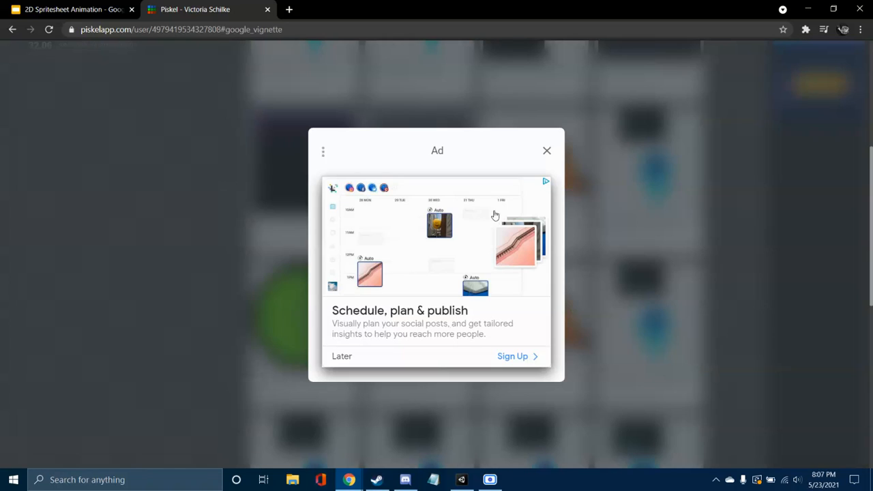
left_click(547, 151)
left_click(780, 50)
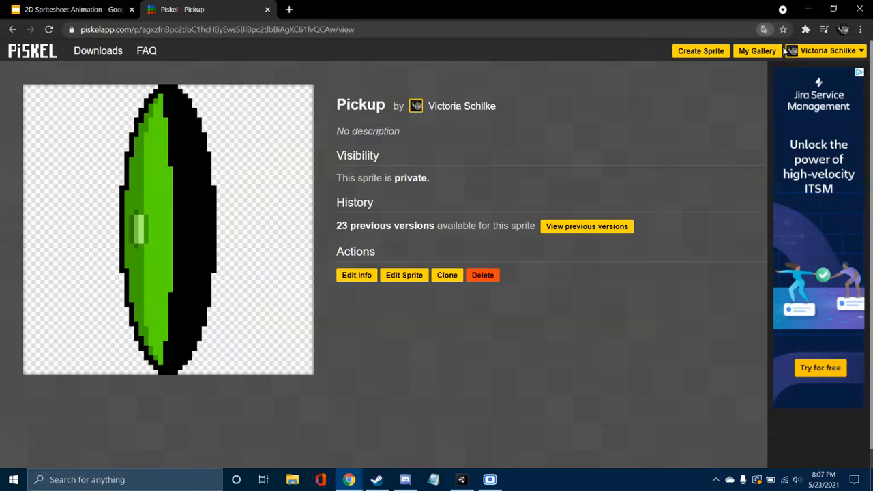
left_click(410, 275)
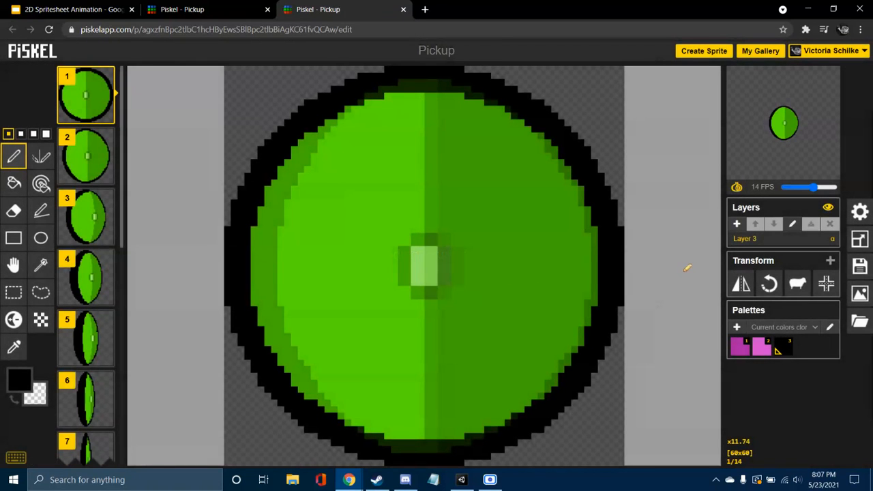
Step: Examine the coin rotation of the Pickup sprite frame by frame, from frame 3 to frame 11
left_click(88, 204)
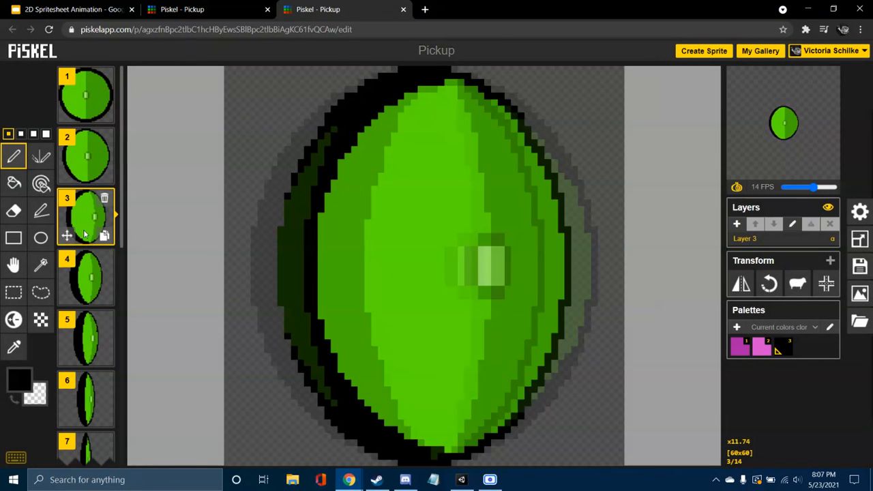
left_click(88, 262)
left_click(85, 331)
left_click(87, 399)
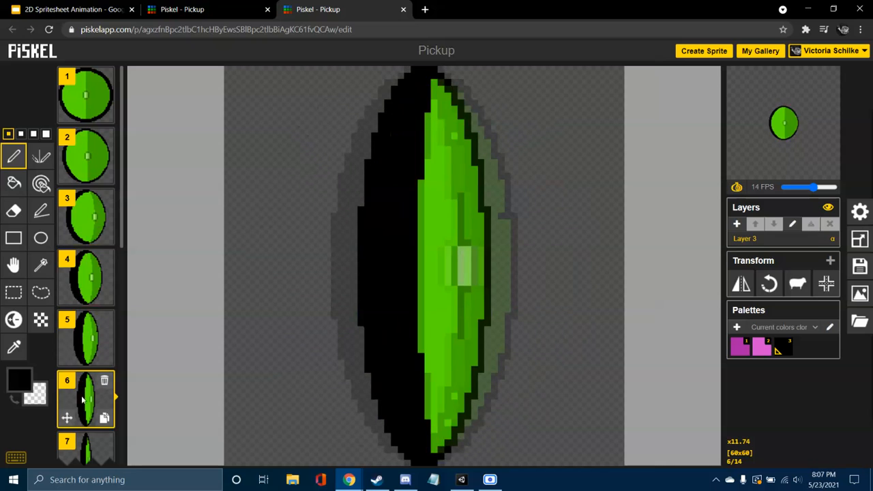
left_click(90, 446)
scroll(92, 368, "down", 3)
left_click(87, 293)
left_click(88, 354)
left_click(90, 416)
left_click(87, 455)
Step: Set the Pickup animation's speed to 12 FPS and bring up the PNG spritesheet export options
mouse_move(782, 165)
left_click_drag(812, 187, 810, 190)
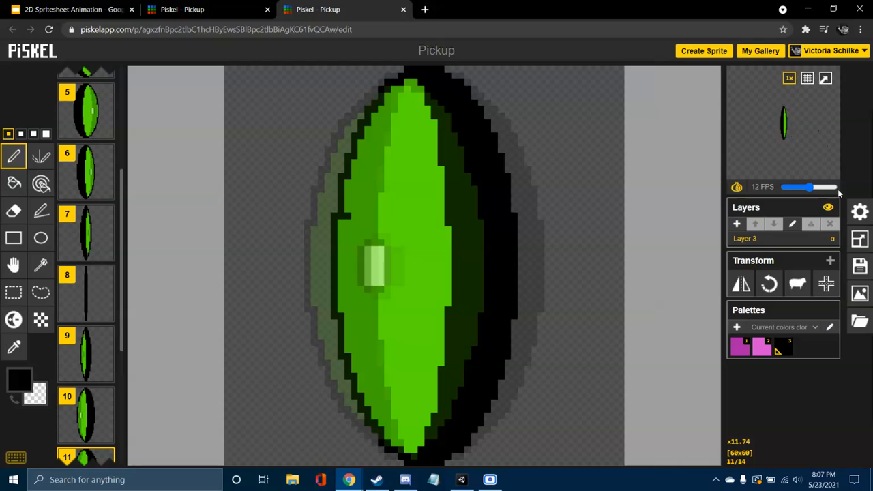
left_click(860, 294)
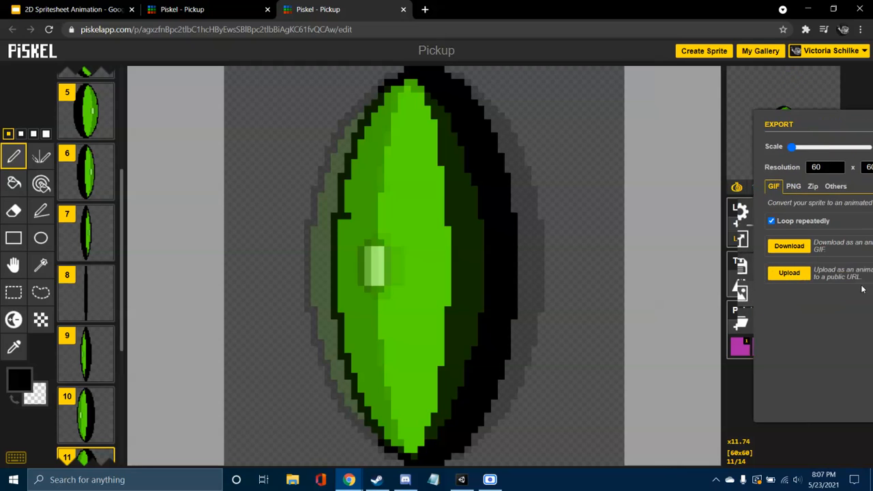
left_click(757, 187)
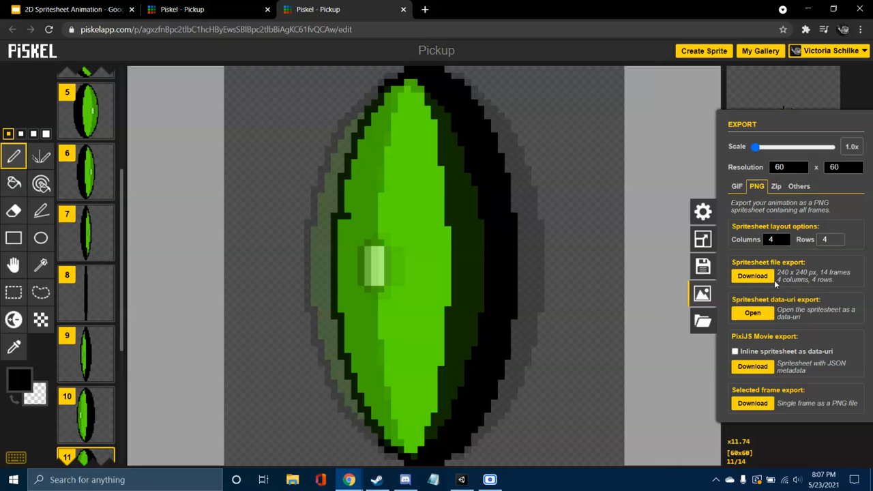
Step: Compare the animated Pickup preview with the sprite sheet slide in the presentation, and close both Piskel pages
left_click(205, 9)
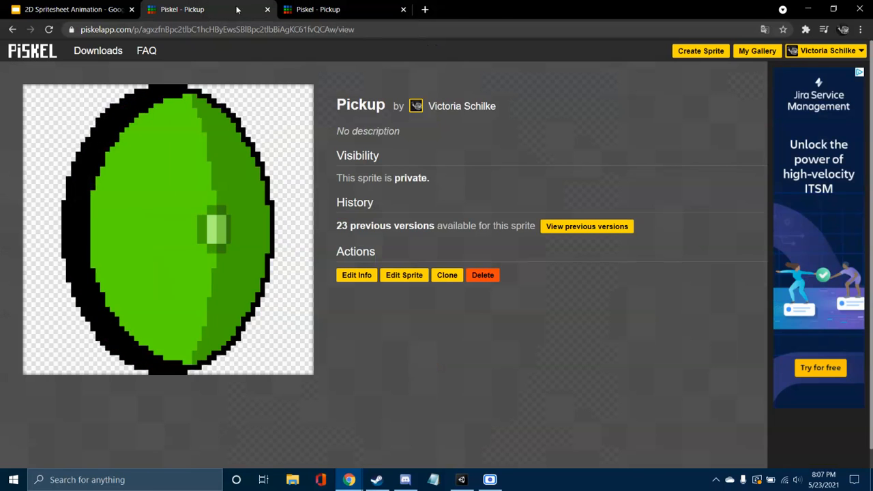
left_click(321, 9)
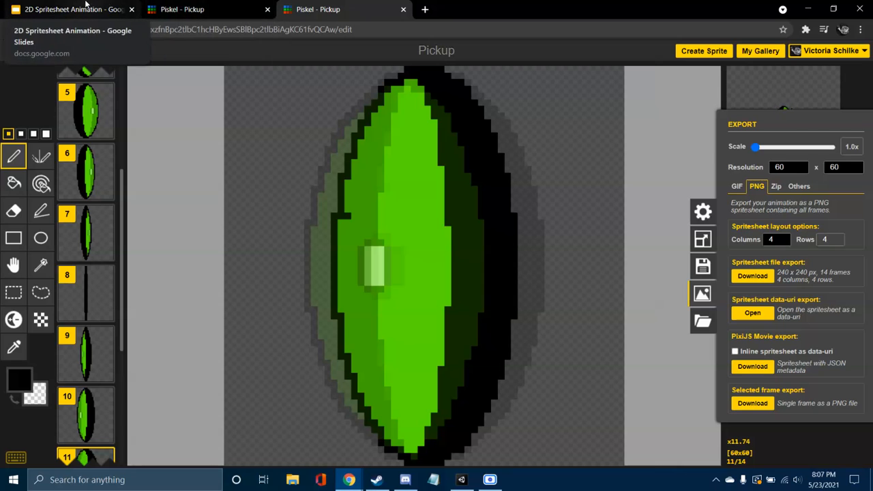
left_click(87, 4)
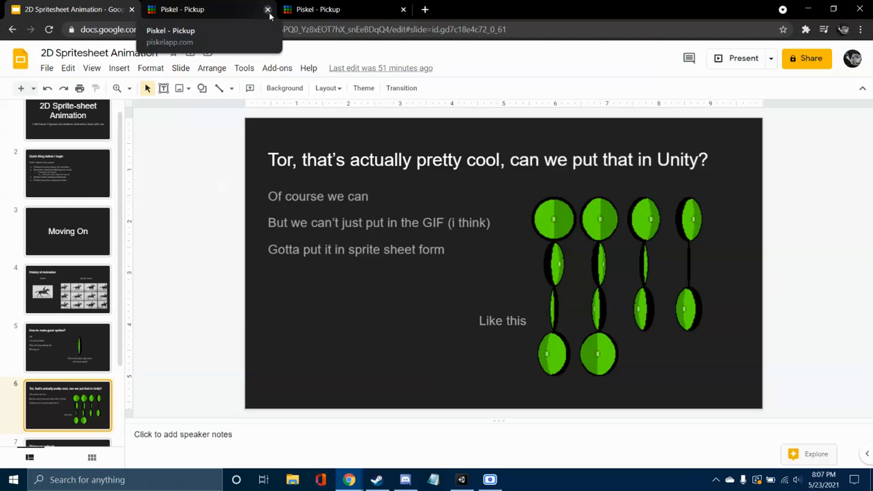
left_click(319, 9)
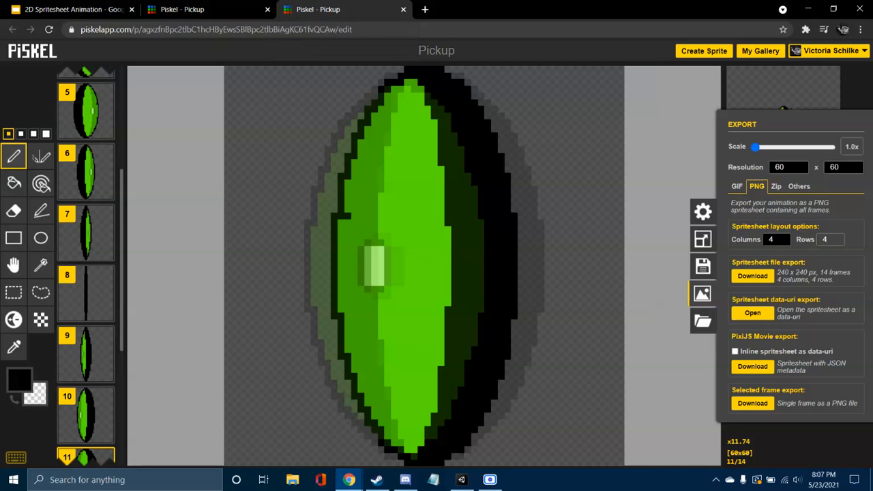
left_click(198, 9)
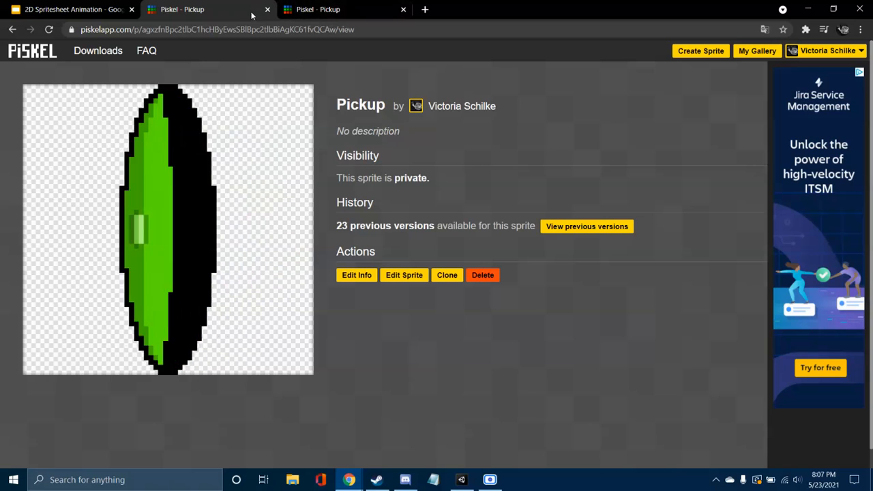
left_click(267, 9)
left_click(266, 10)
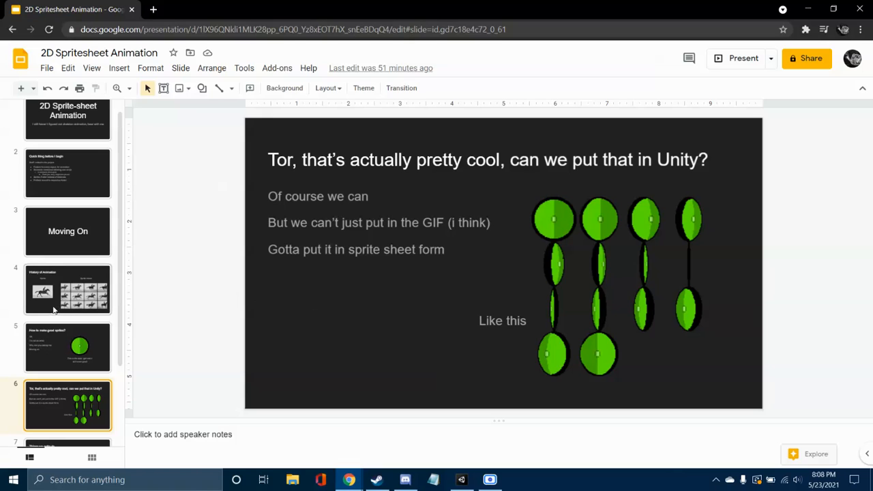
Step: Switch to File Explorer and view the Pickup image from the UnityProjects\Spritesheets folder on drive D in a smaller window
scroll(65, 303, "down", 3)
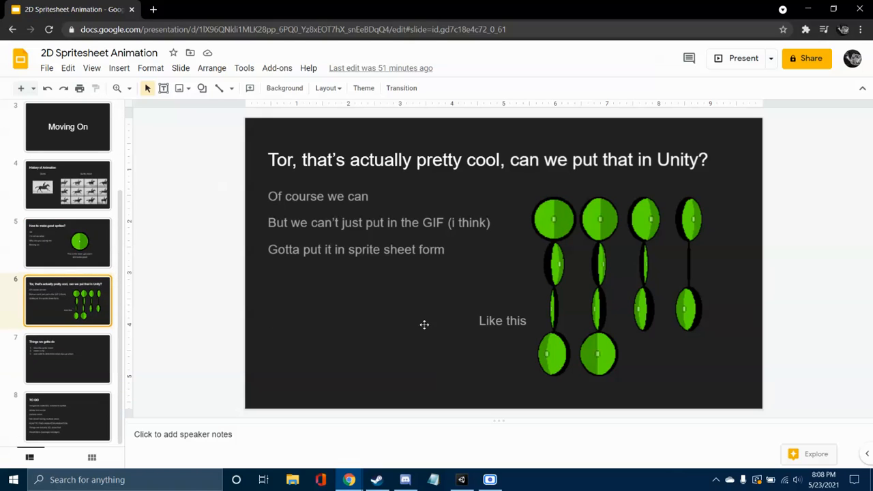
left_click(292, 480)
scroll(58, 355, "down", 4)
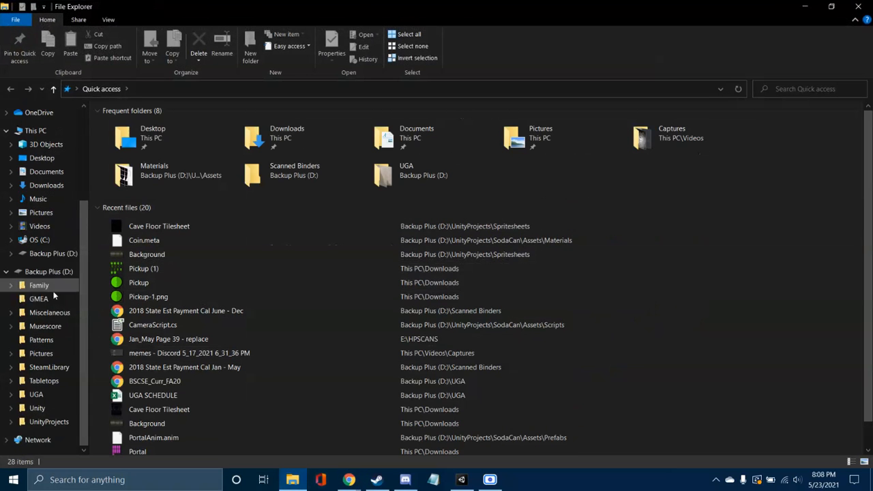
left_click(49, 421)
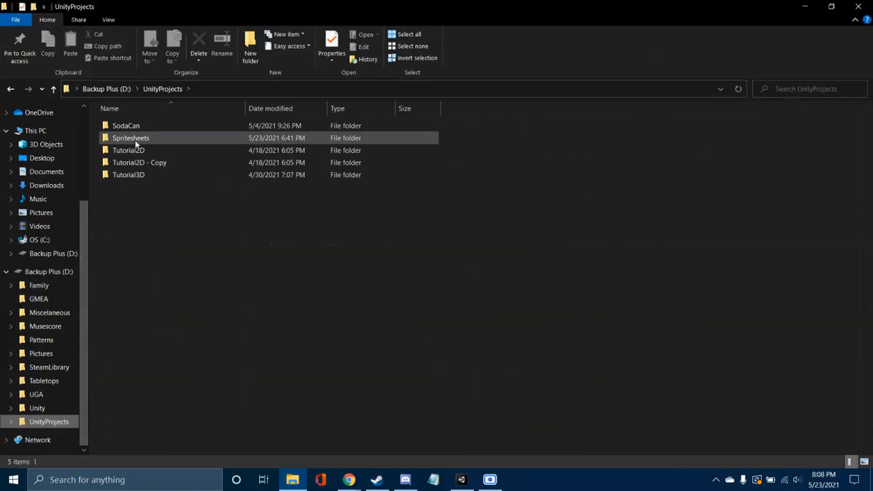
double_click(140, 148)
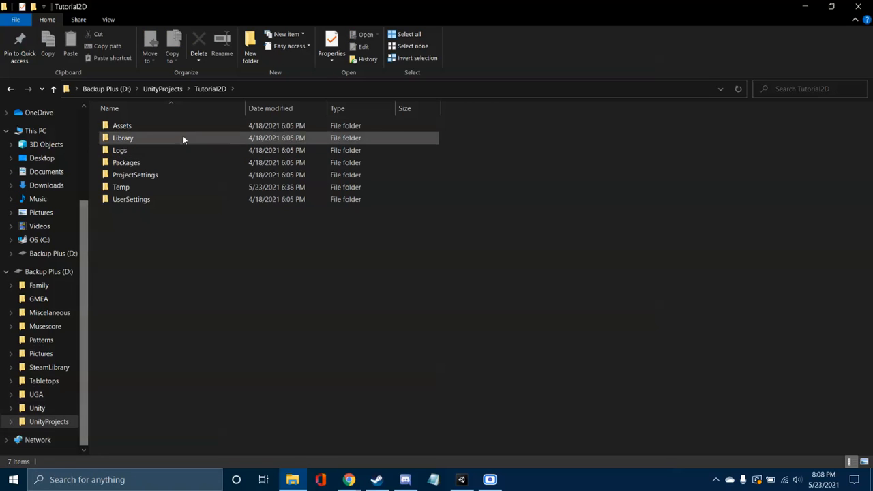
left_click(157, 89)
double_click(137, 137)
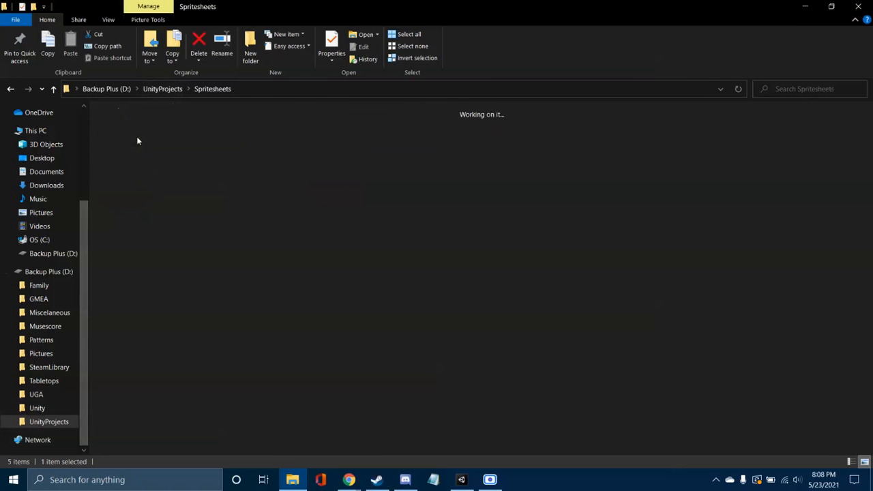
double_click(385, 133)
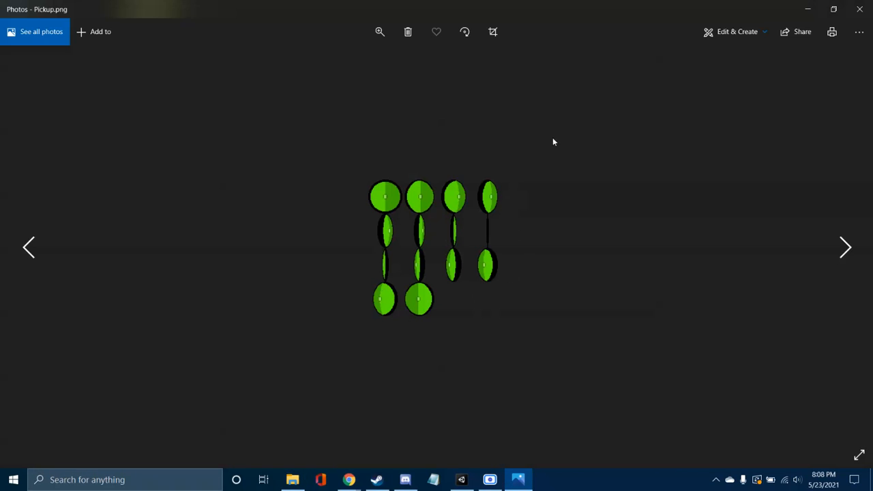
left_click_drag(596, 4, 642, 25)
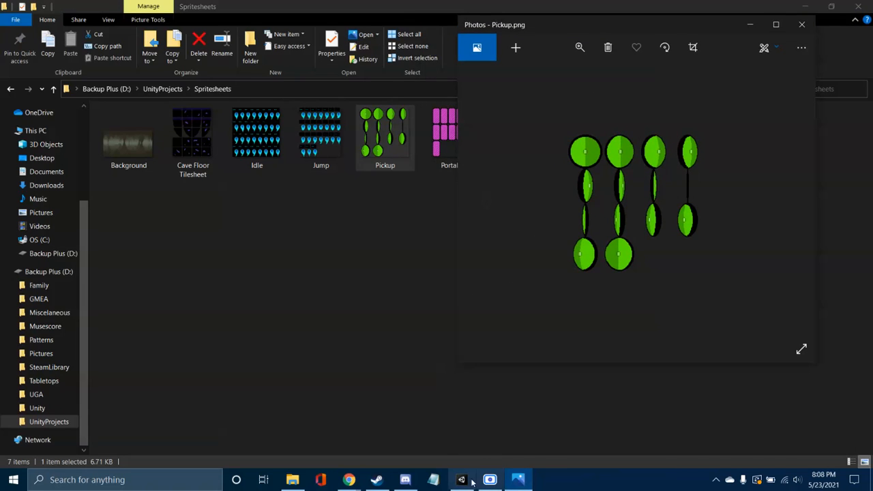
Step: Switch to the 2D Spritesheet Animation presentation in Chrome and show the "Things we gotta do" slide
mouse_move(349, 479)
left_click(319, 439)
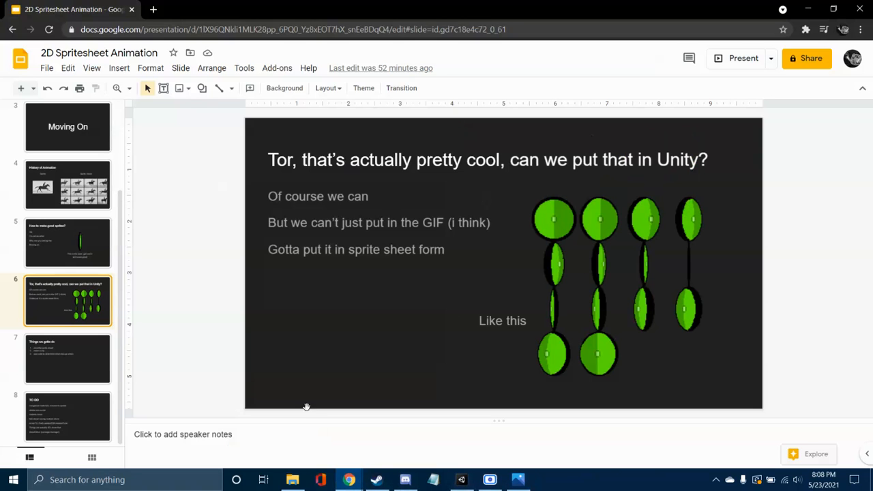
left_click(78, 358)
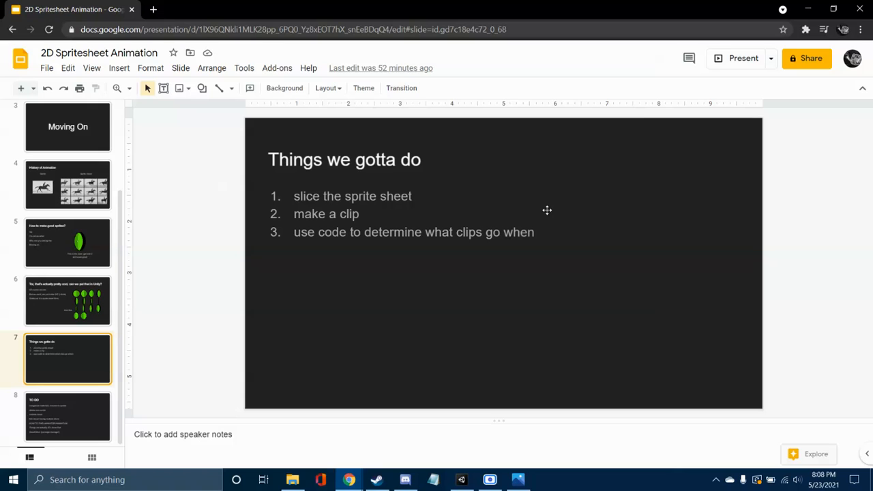
Step: Switch to the Tutorial2D project in Unity and open the Coins folder inside Assets > Sprites
left_click(462, 478)
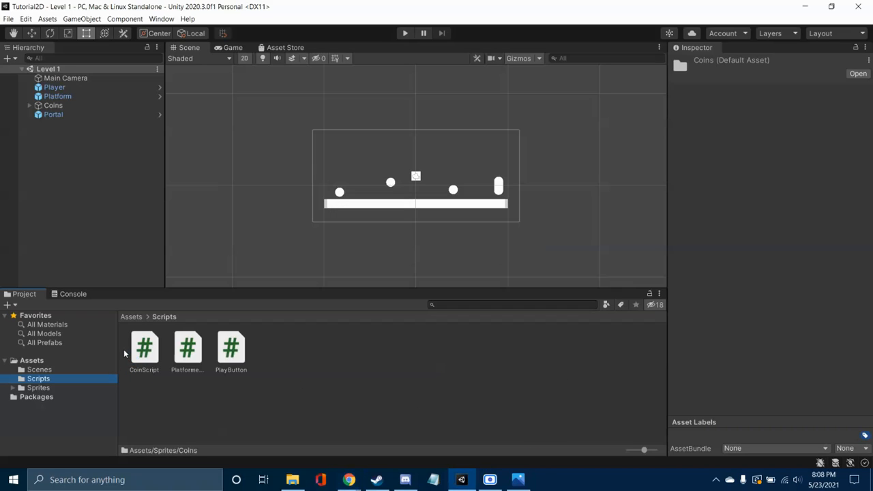
left_click(62, 369)
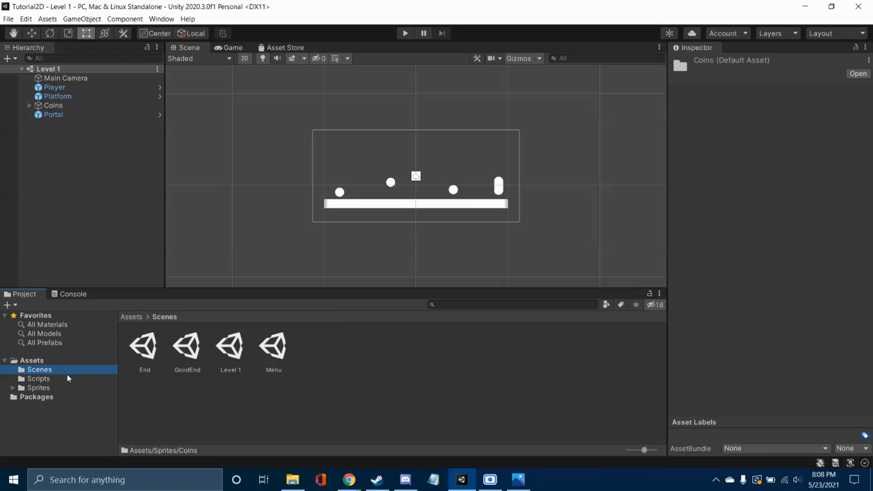
left_click(41, 387)
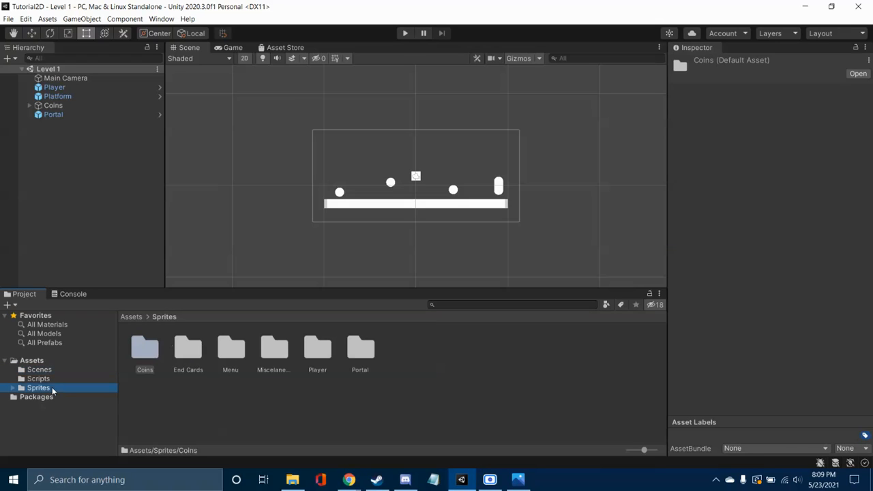
double_click(144, 352)
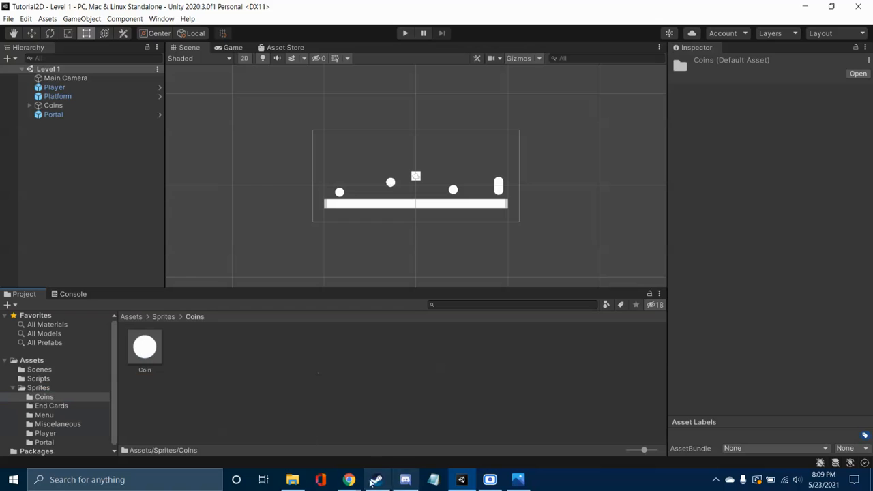
Step: Close the Photos window and import the Pickup sprite sheet from File Explorer into Unity's Coins folder
mouse_move(518, 479)
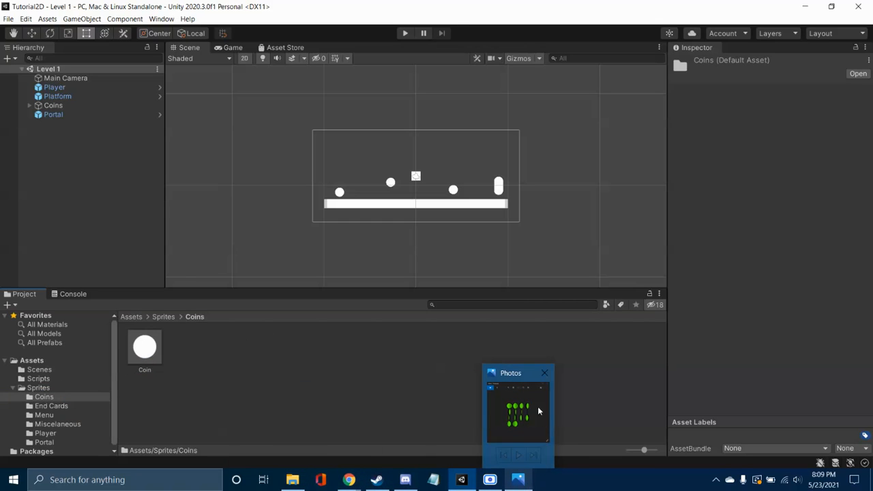
left_click(545, 374)
left_click(292, 480)
left_click_drag(553, 31, 872, 61)
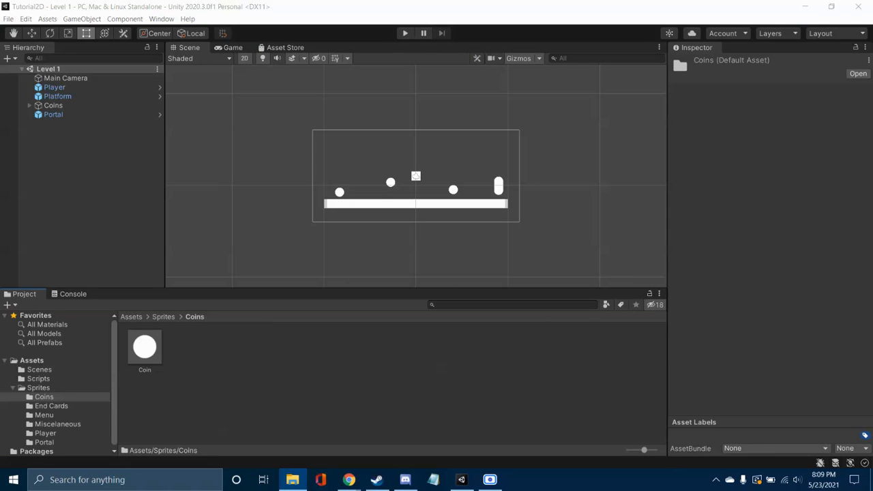
left_click_drag(520, 375, 234, 350)
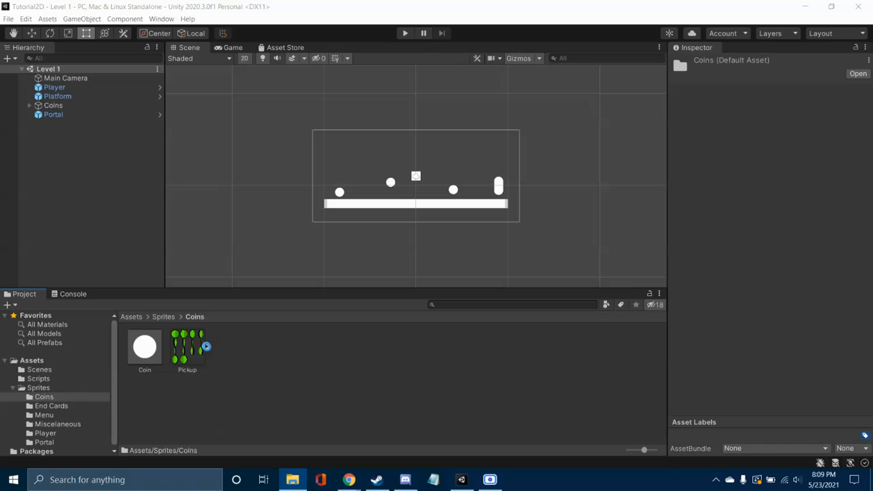
Step: Check the sub-sprites of the imported Pickup texture and select the texture to show its import settings
left_click(206, 347)
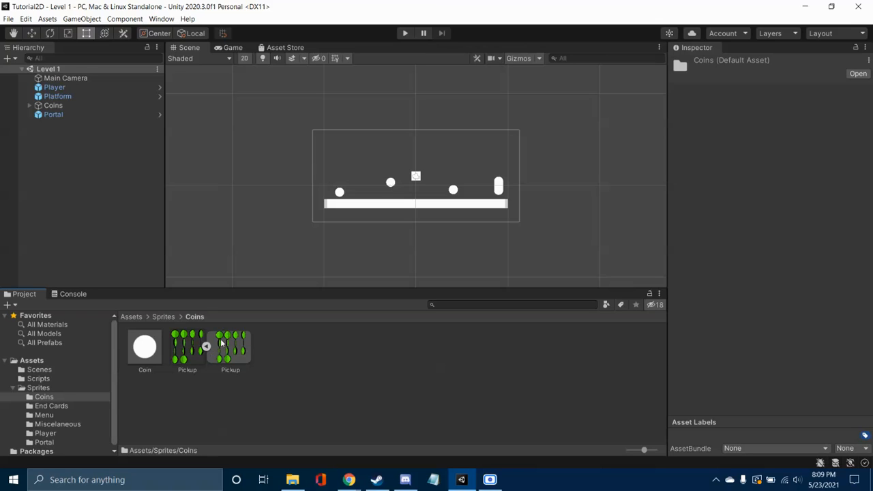
left_click(207, 347)
left_click(191, 350)
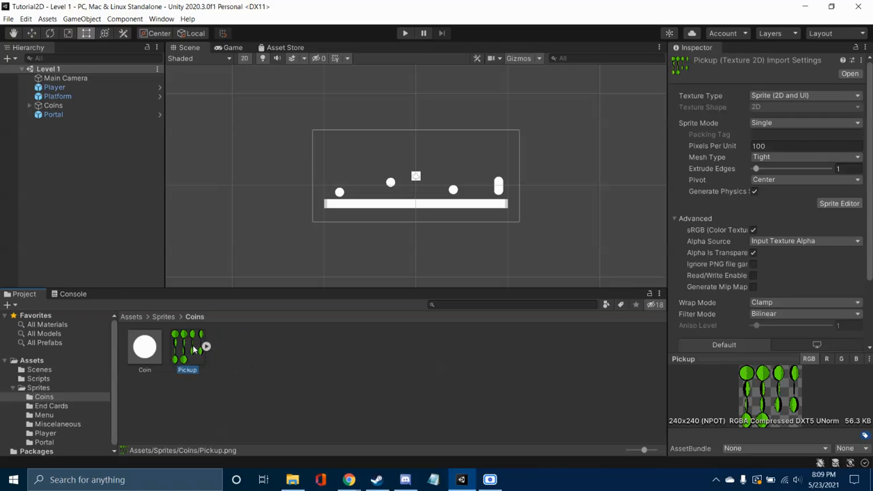
Step: Set the Pickup texture's Sprite Mode to Multiple and apply the import settings
left_click(773, 123)
left_click(781, 145)
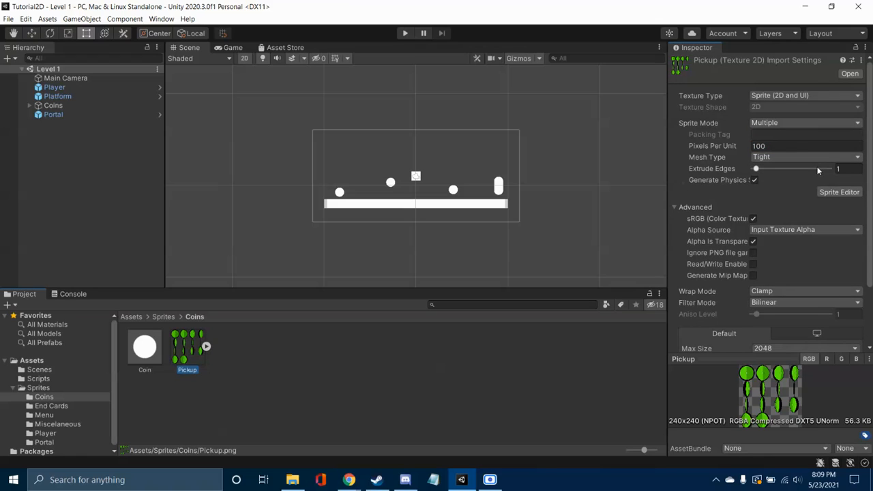
scroll(775, 268, "down", 3)
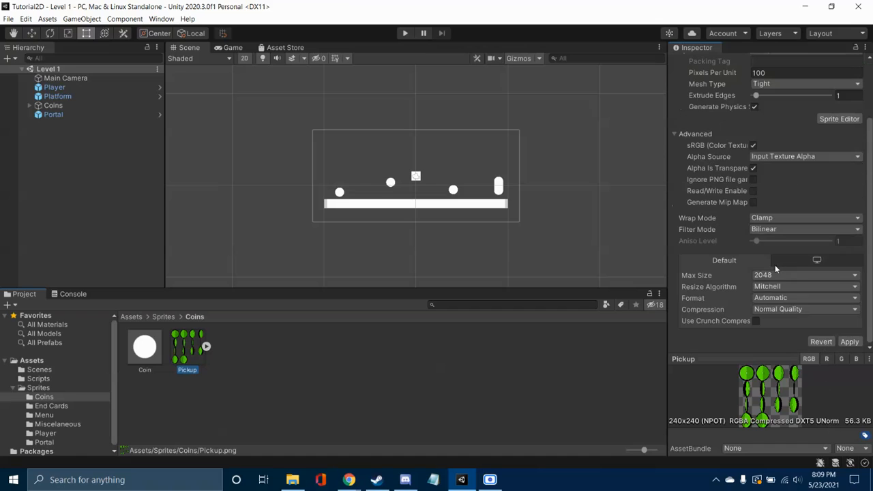
left_click(850, 342)
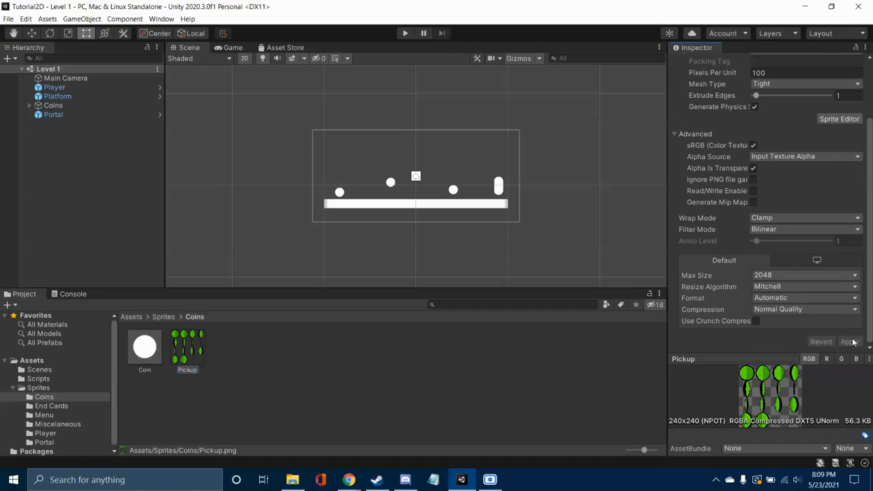
Step: Open the Pickup texture in the Sprite Editor and maximize the editor window
scroll(804, 256, "up", 3)
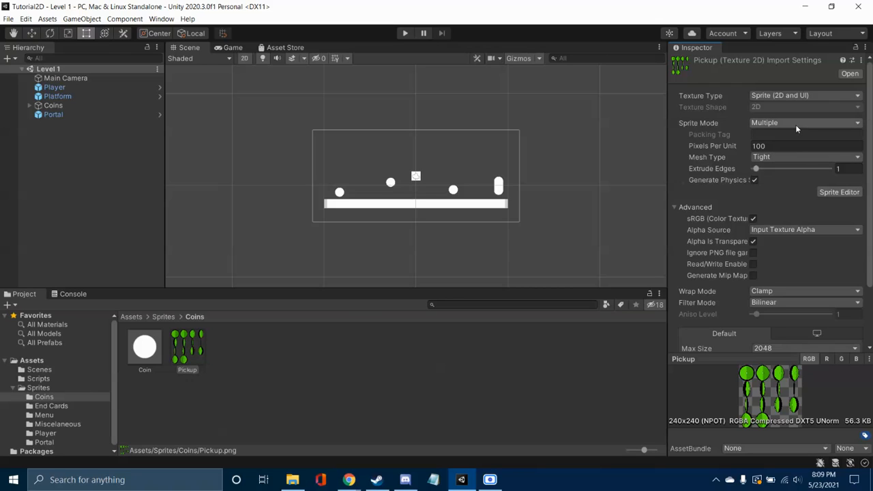
left_click(844, 196)
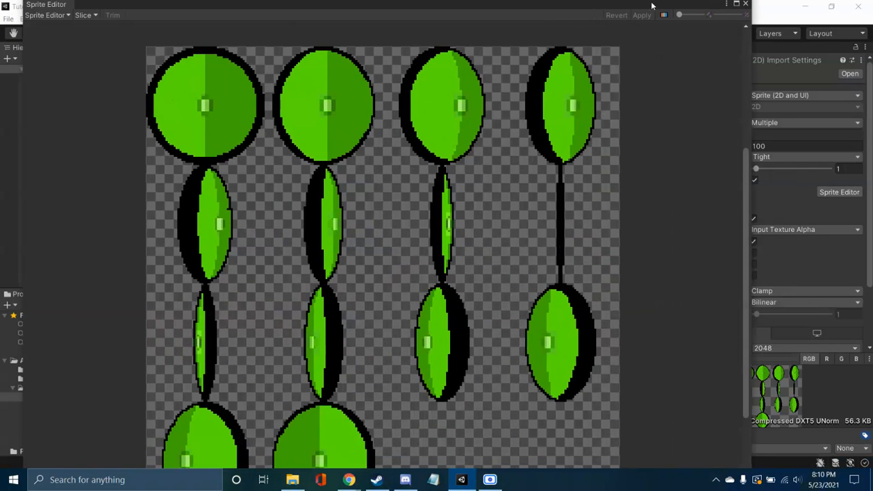
mouse_move(658, 5)
left_mouse_down()
mouse_move(667, 33)
mouse_move(671, 5)
left_mouse_up()
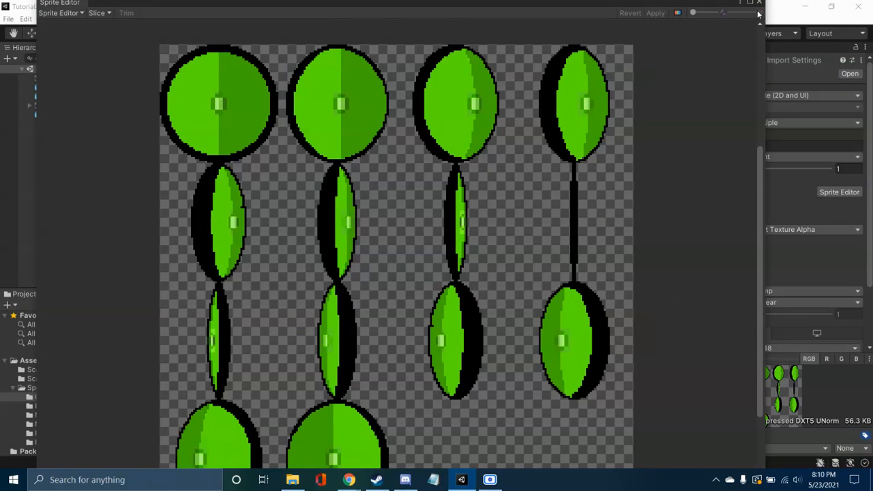
left_click(749, 3)
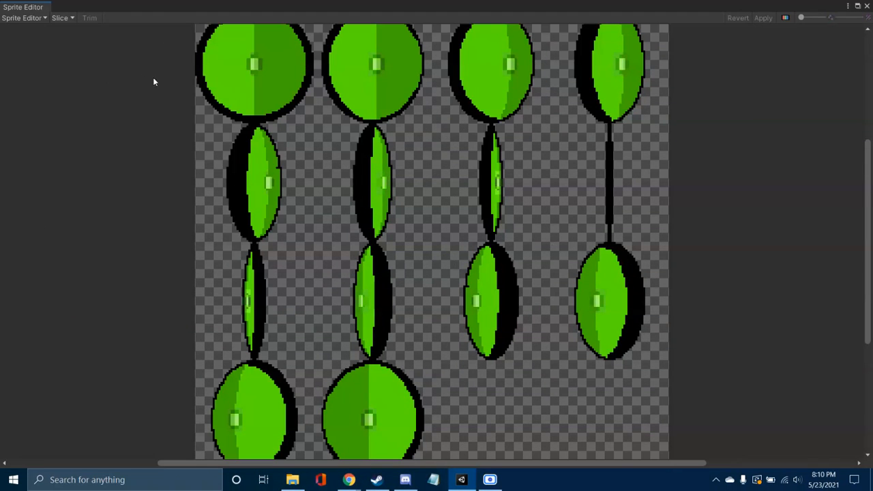
Step: Slice the Pickup sprite sheet using the Automatic slice type
left_click(71, 19)
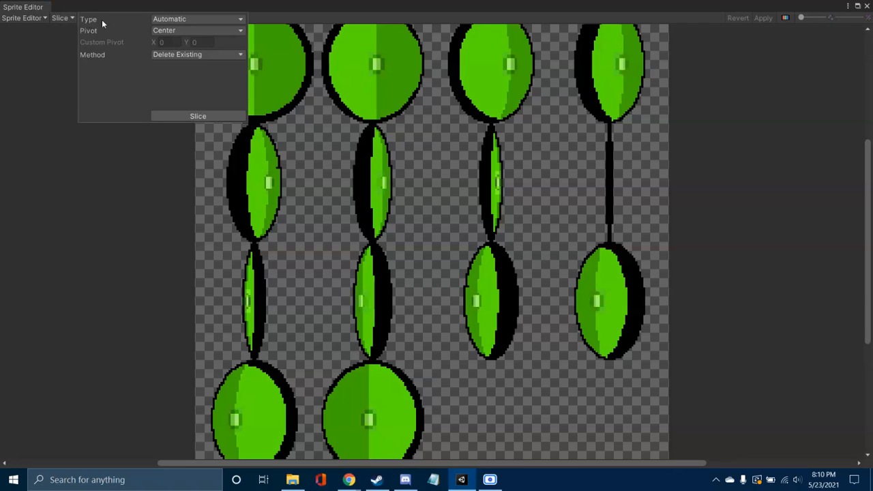
left_click(198, 19)
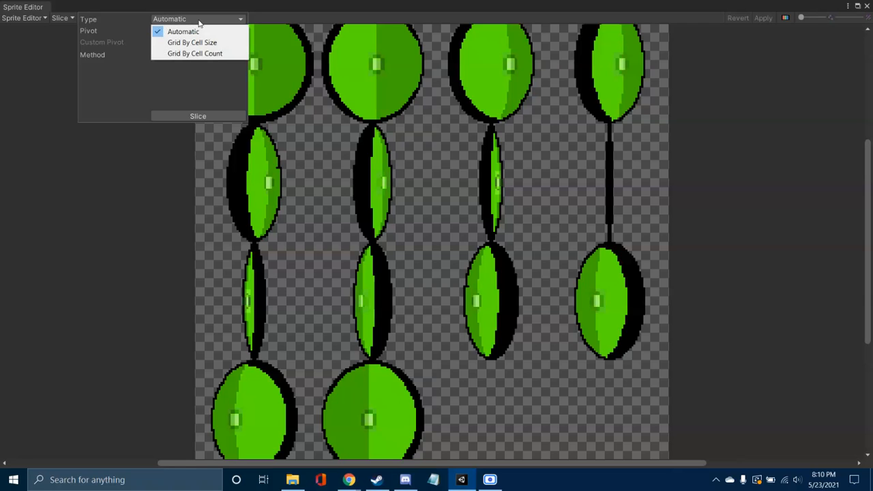
left_click(165, 114)
left_click(179, 116)
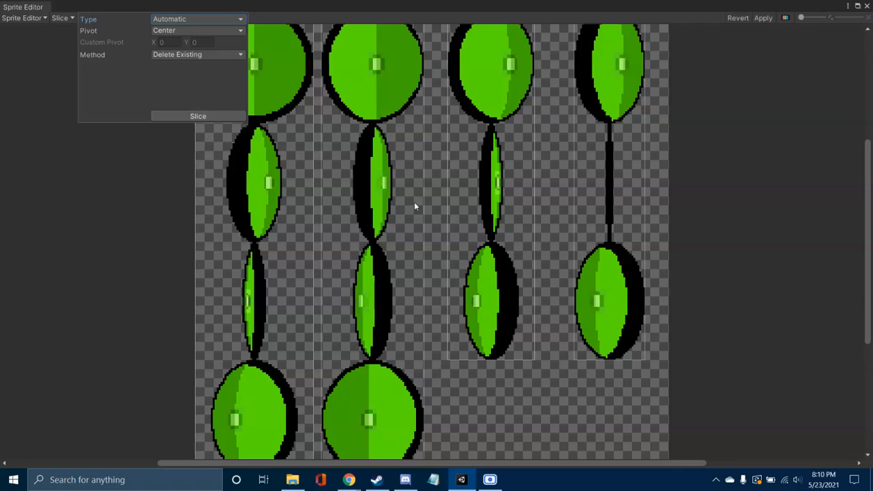
left_click(476, 406)
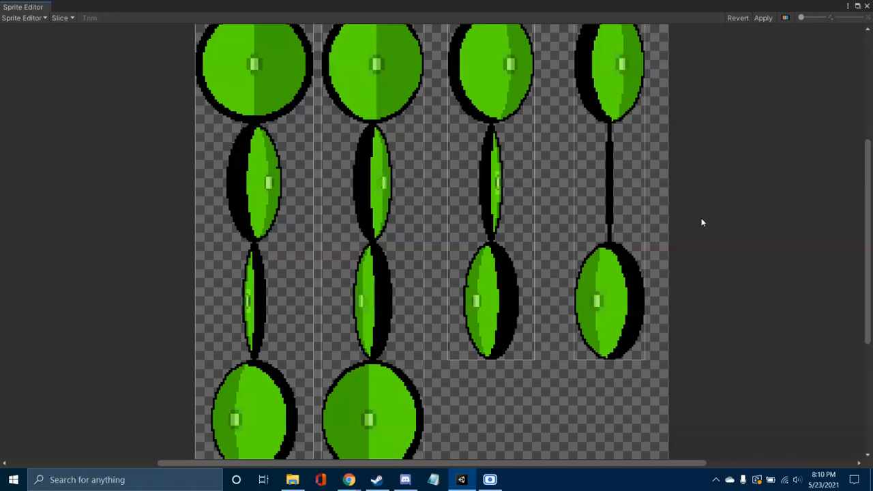
Step: Slice the Pickup sprite sheet using Grid By Cell Count with 4 columns and 4 rows
left_click(62, 18)
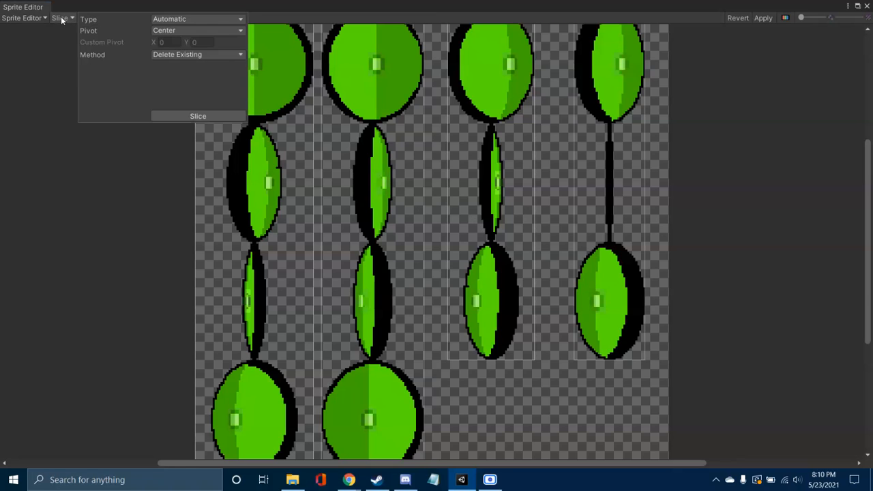
left_click(198, 19)
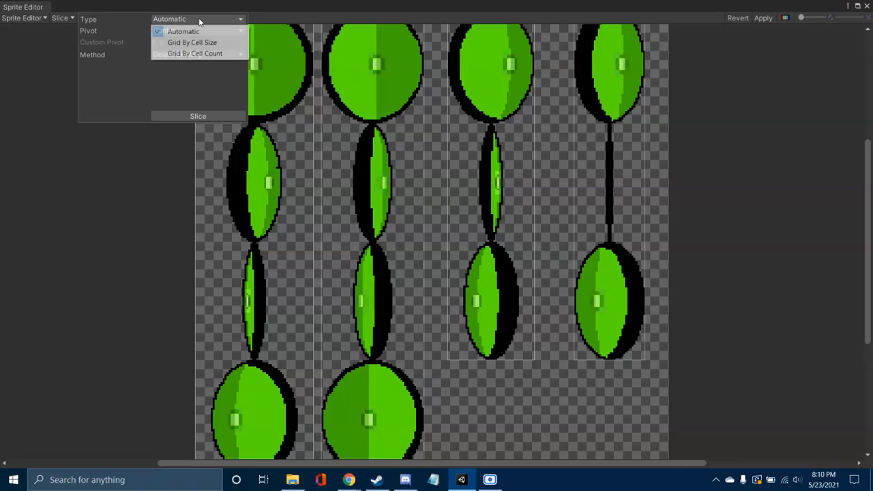
left_click(206, 53)
left_click(171, 33)
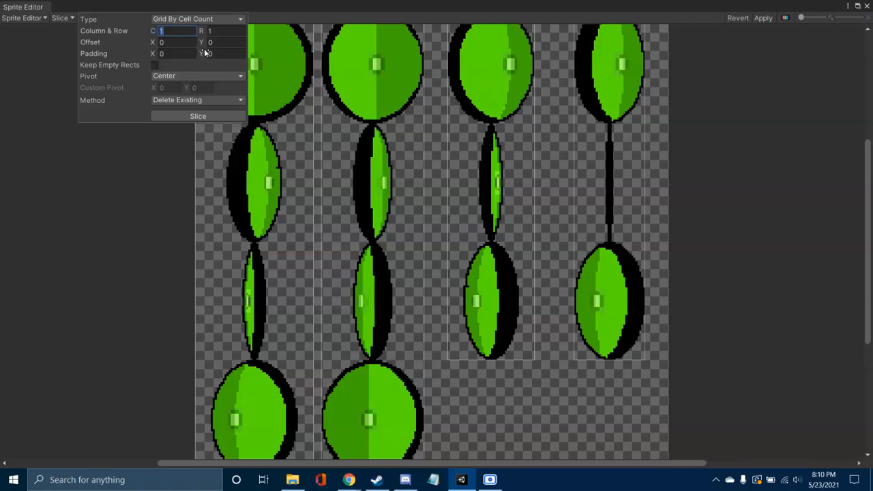
type("4")
left_click(225, 31)
type("4")
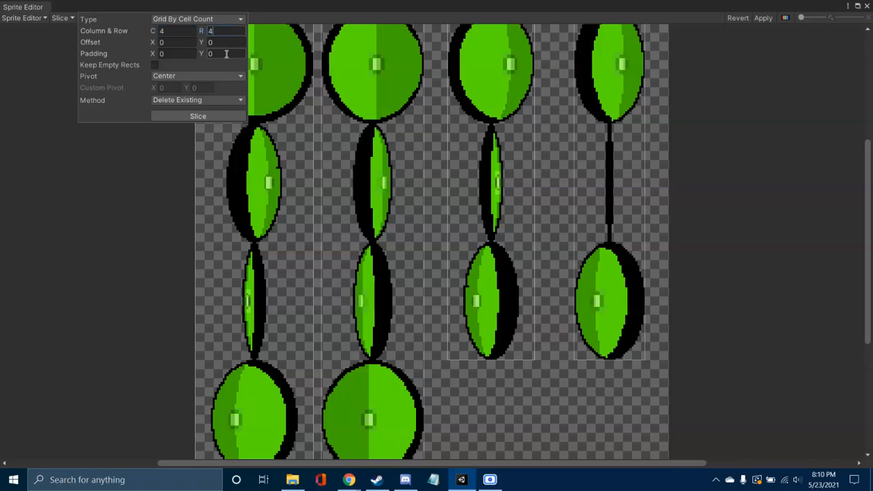
left_click(207, 115)
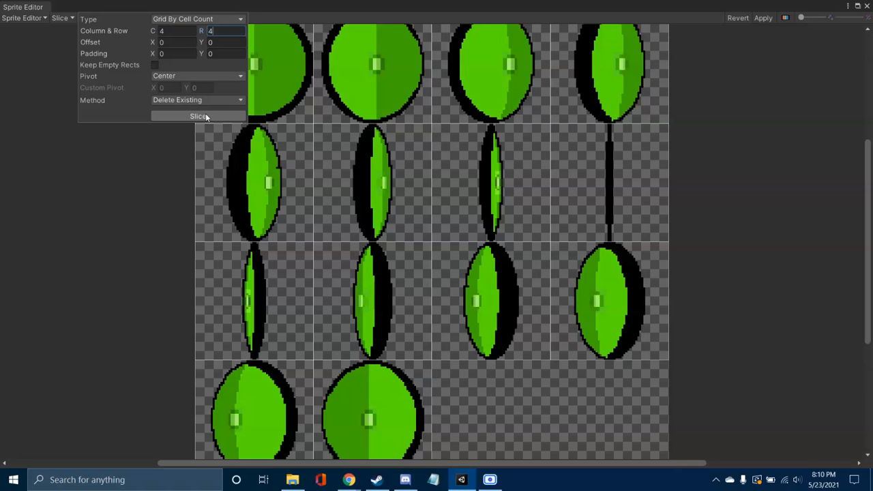
left_click(535, 431)
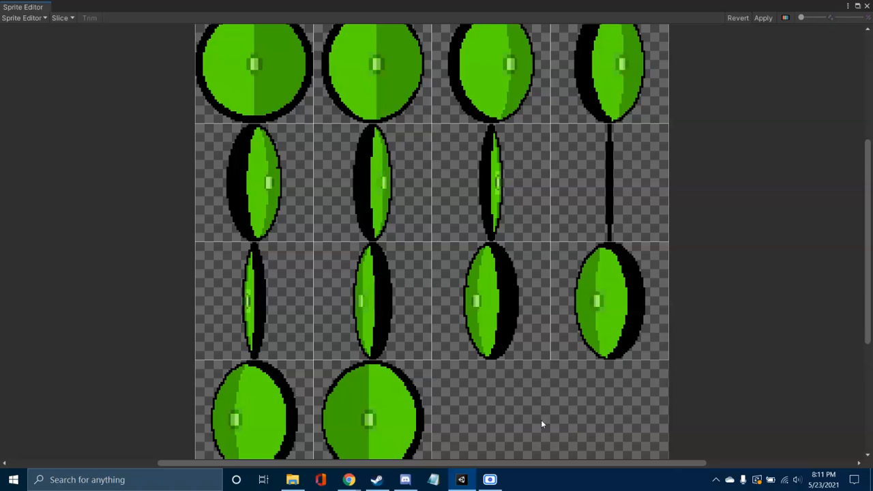
Step: Apply the slicing, leave the Sprite Editor and expand the Pickup texture in the Coins folder to show its individual sprites
left_click(764, 18)
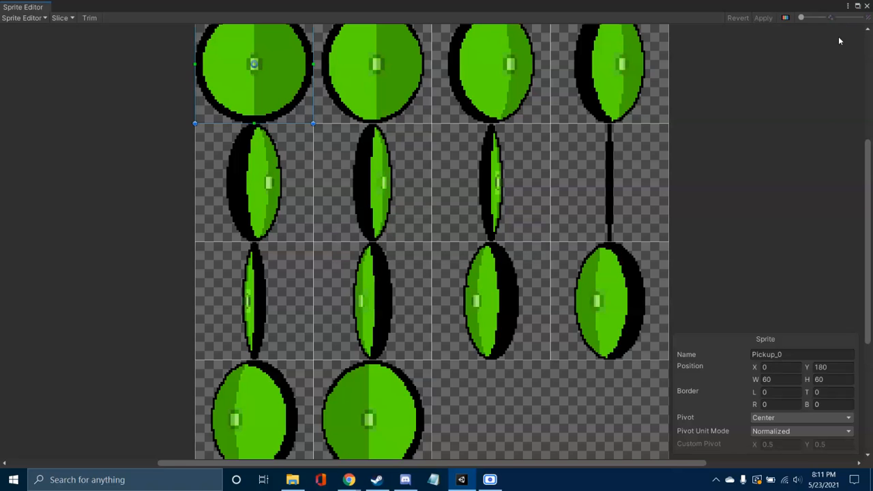
left_click(866, 6)
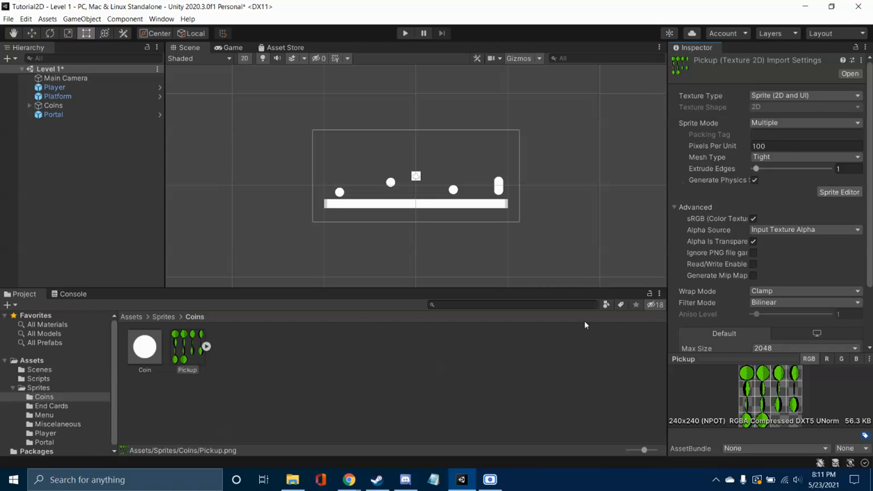
left_click(206, 347)
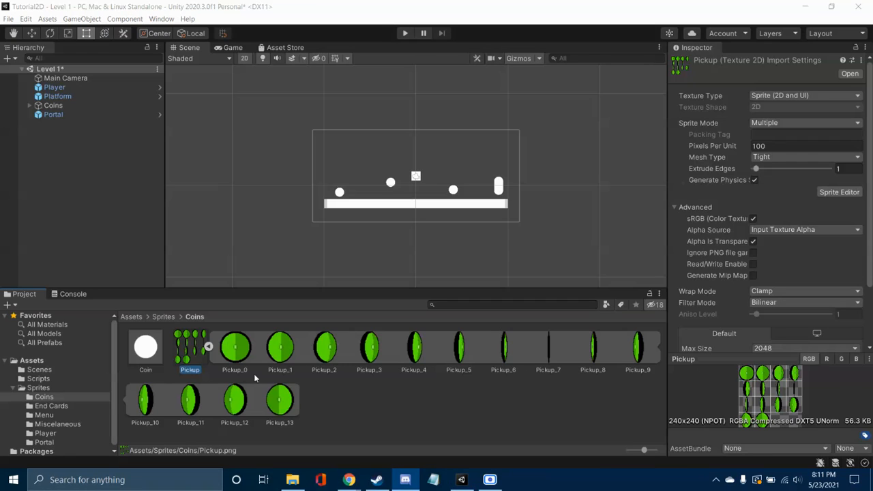
left_click(391, 397)
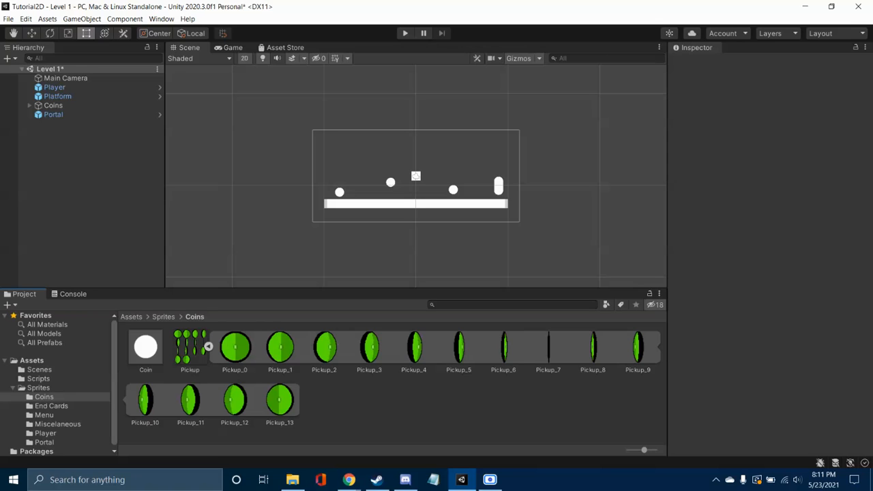
Step: Check the "Things we gotta do" slide in Chrome, then return to Unity and review the Pickup texture's sliced sprites
key("alt+Tab")
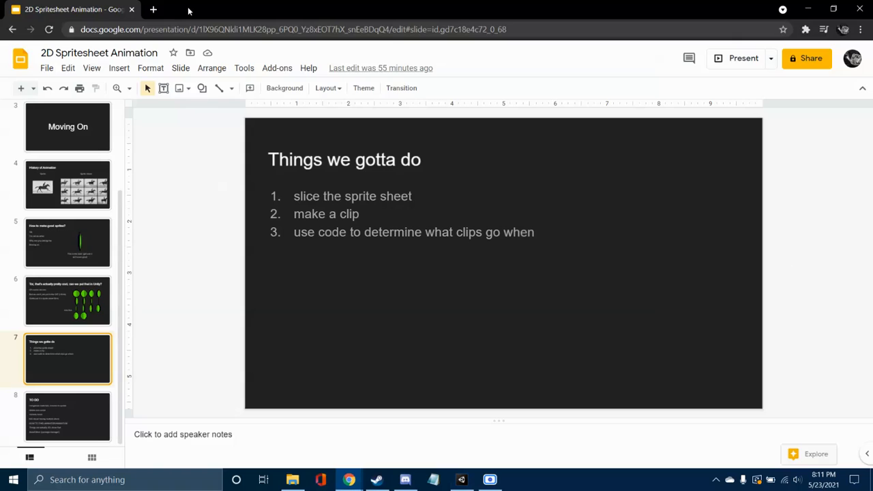
key("alt+Tab")
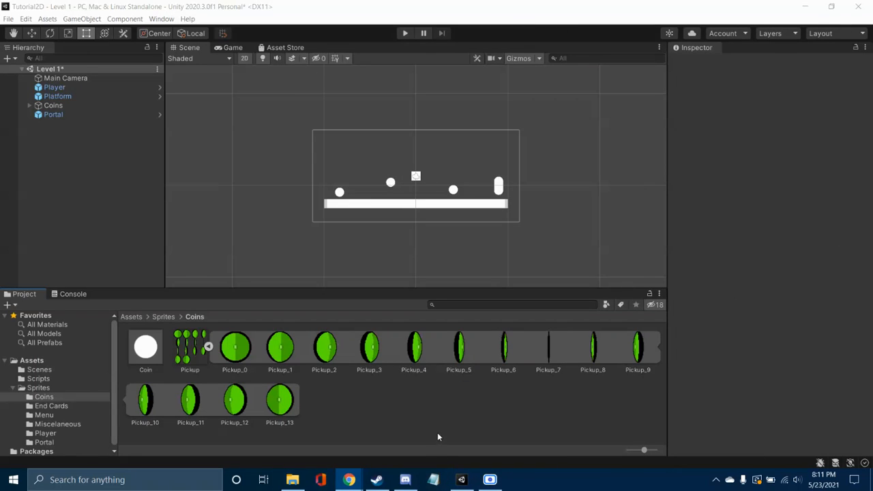
left_click(207, 347)
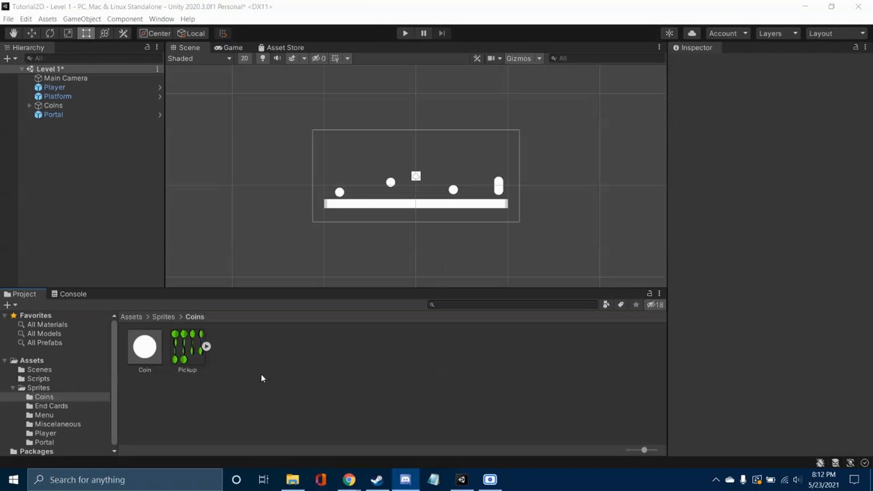
left_click(274, 364)
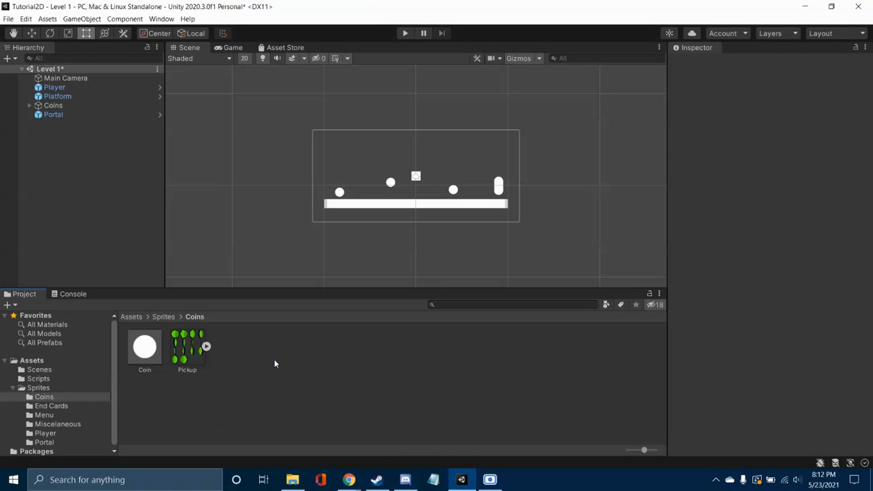
left_click(207, 347)
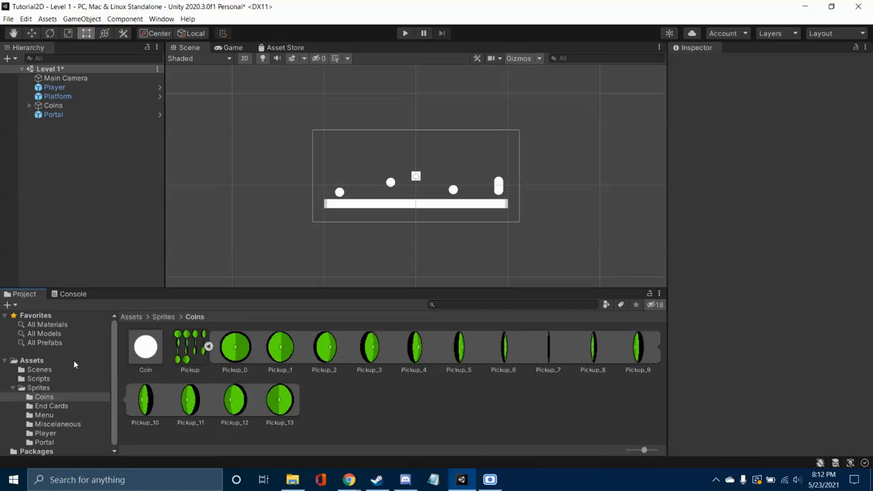
Step: Create a scene named Animation in the Scenes folder and open it, saving the changes to Level 1
left_click(67, 366)
right_click(325, 359)
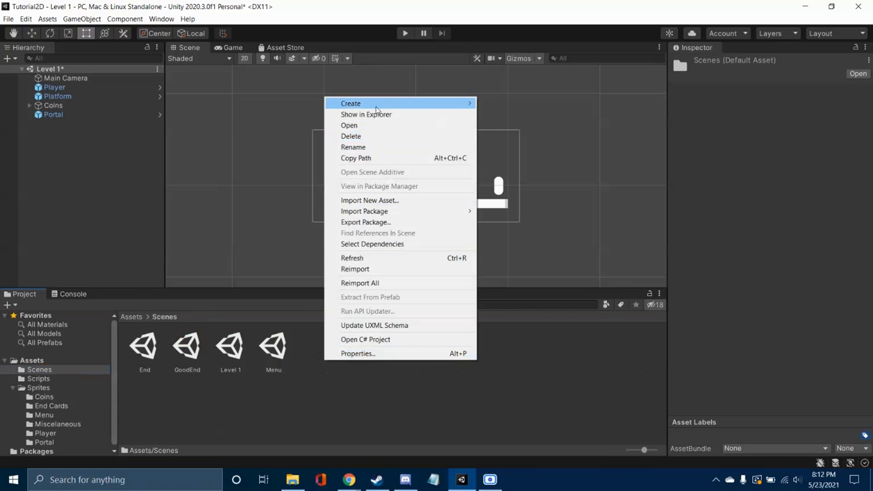
mouse_move(377, 109)
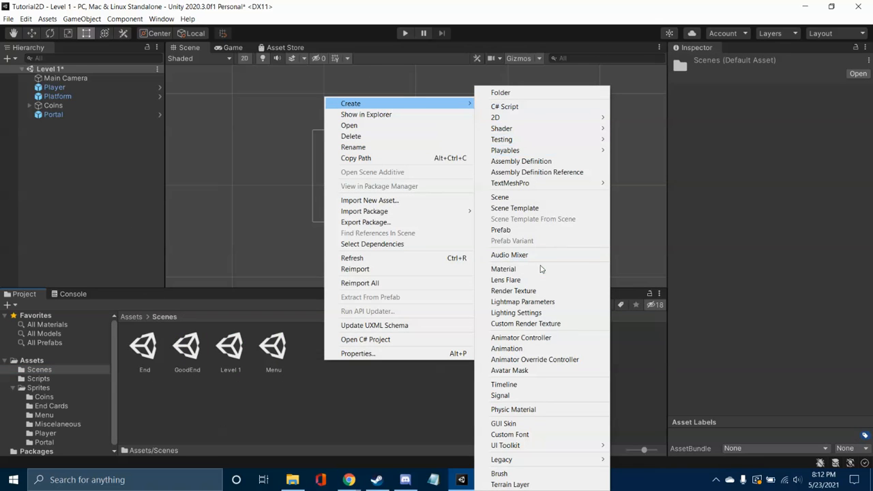
left_click(530, 198)
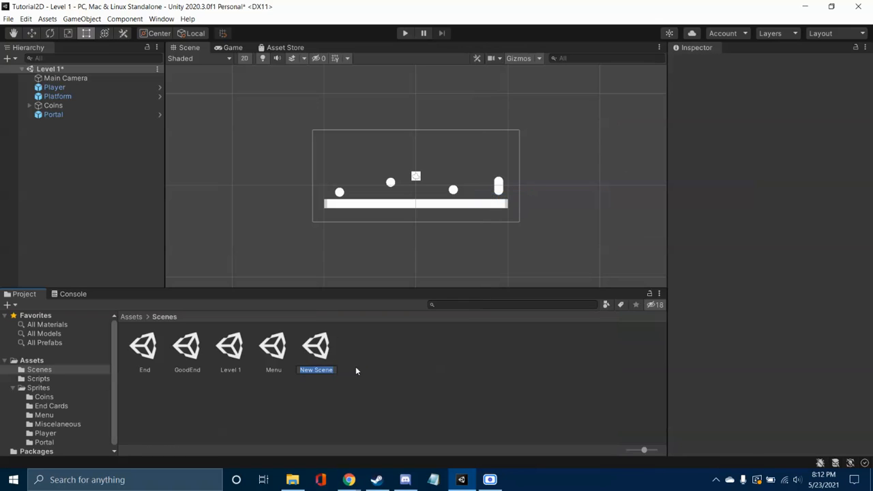
type("Animation")
key("Return")
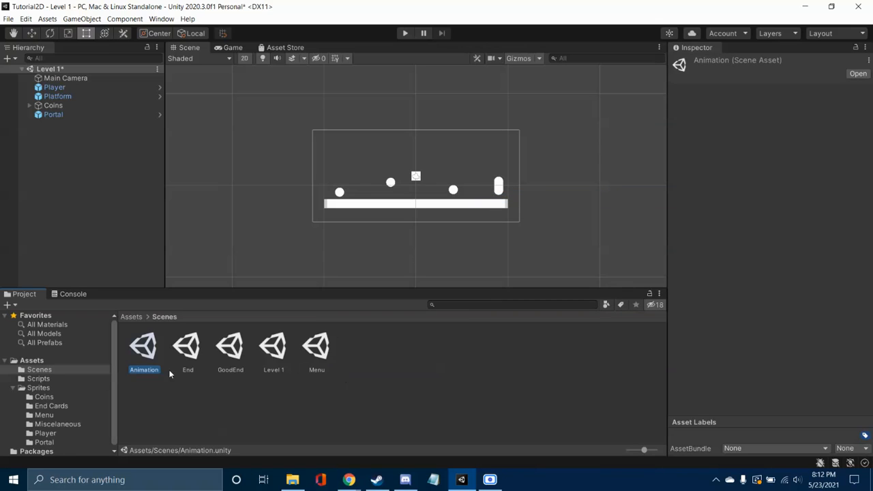
double_click(142, 349)
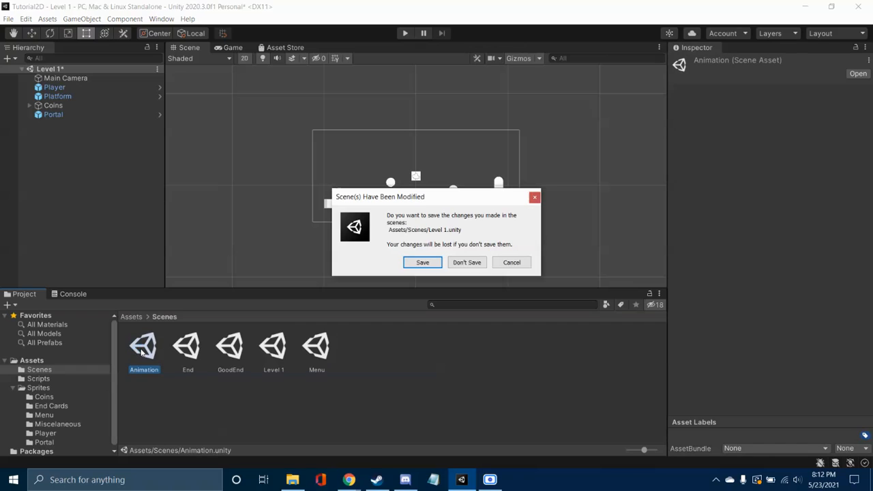
left_click(423, 262)
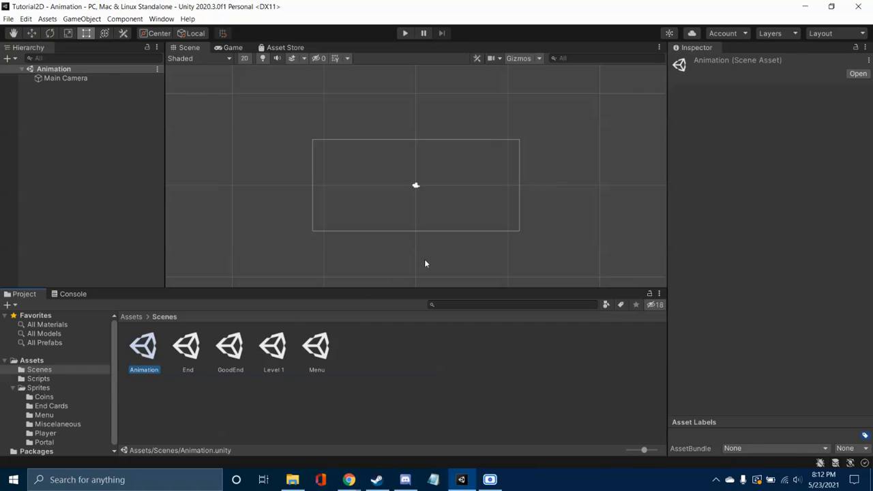
Step: Place the Pickup_0 sprite from the Coins folder in the Animation scene at about X -5.96, Y -2.24
scroll(45, 404, "down", 1)
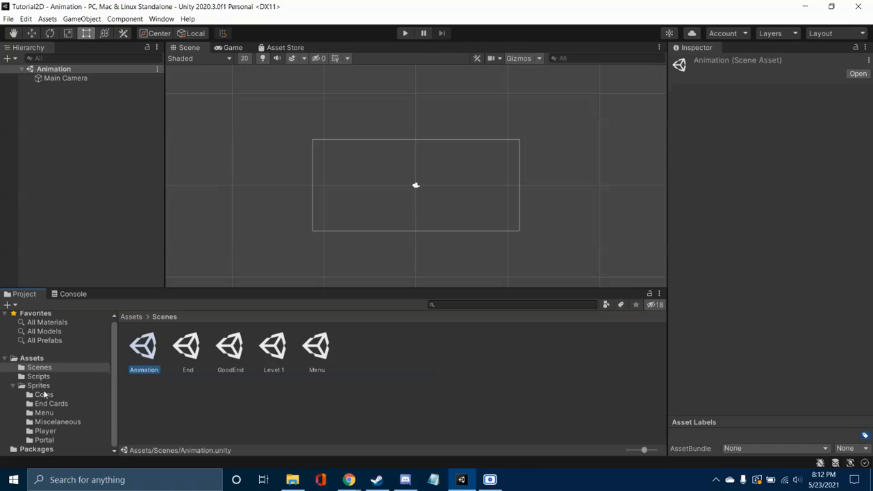
left_click(49, 395)
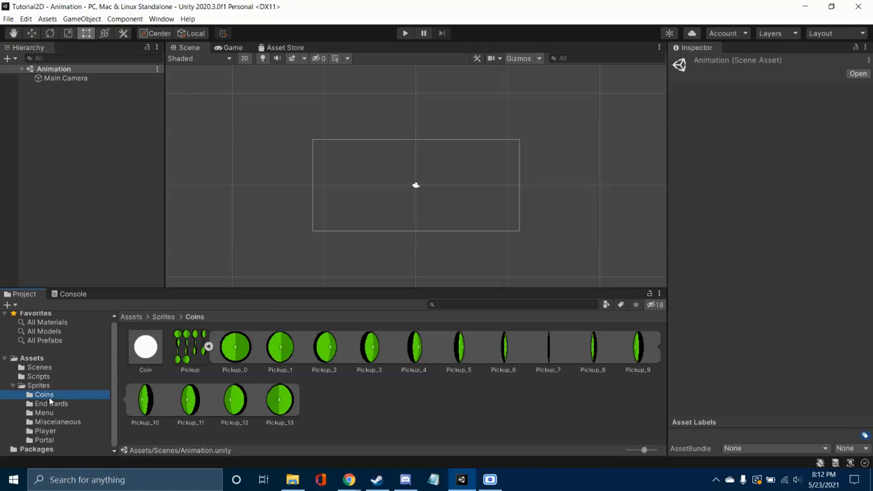
left_click_drag(235, 348, 362, 209)
right_click_drag(389, 212, 403, 231)
scroll(396, 211, "up", 10)
scroll(436, 249, "down", 3)
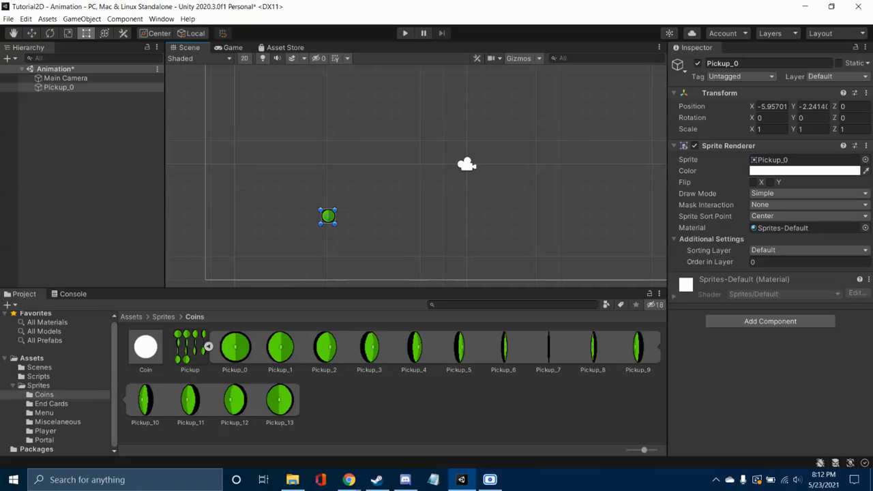
Step: Collapse the Pickup texture and create an animation clip with the default name New Animation in the Coins folder
left_click(208, 348)
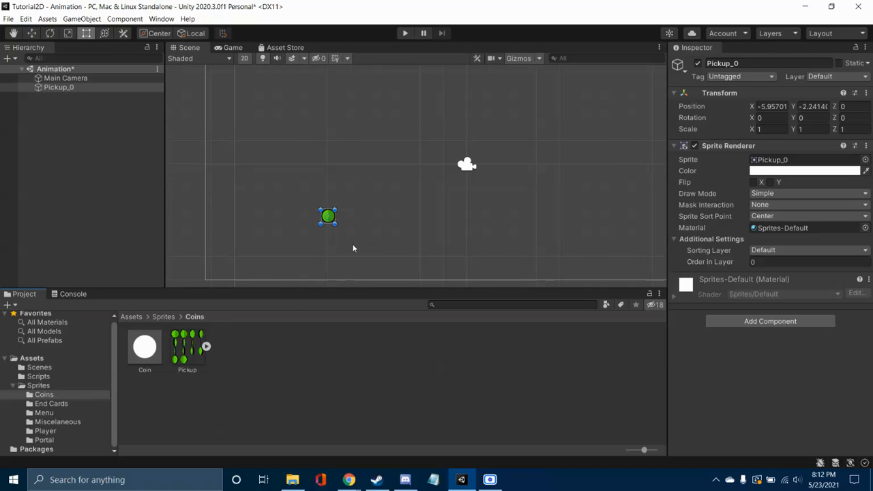
right_click(259, 352)
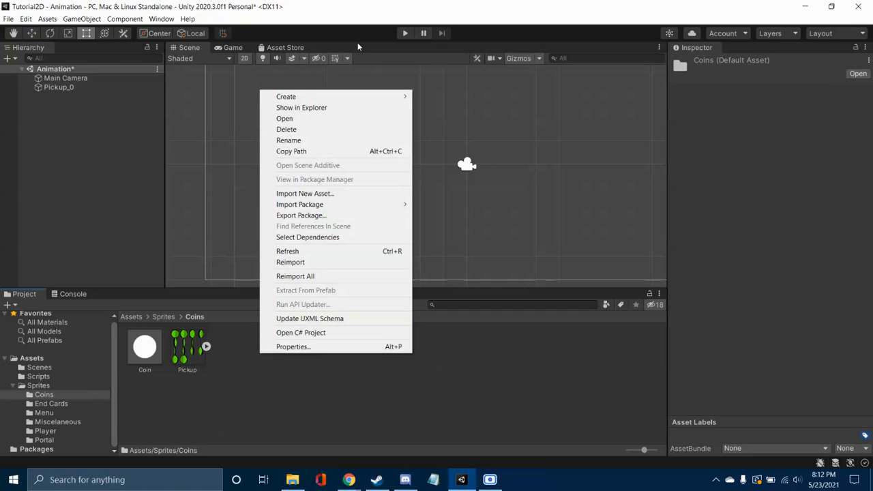
mouse_move(364, 97)
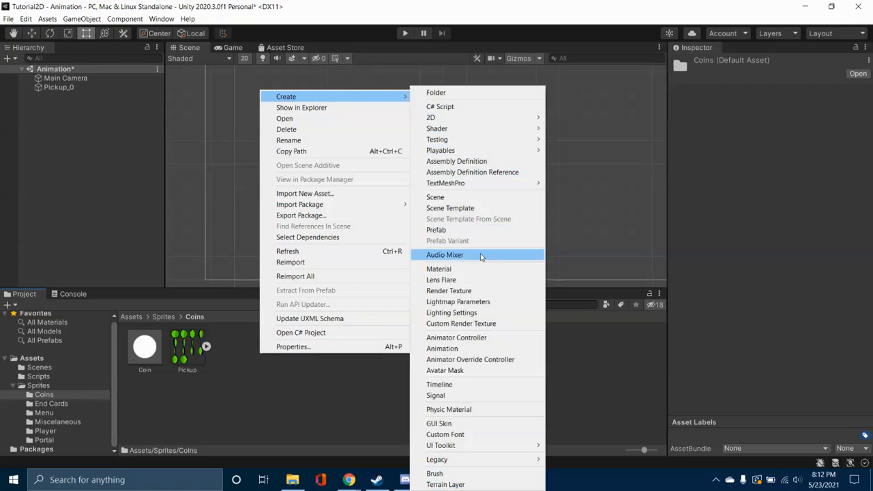
left_click(479, 352)
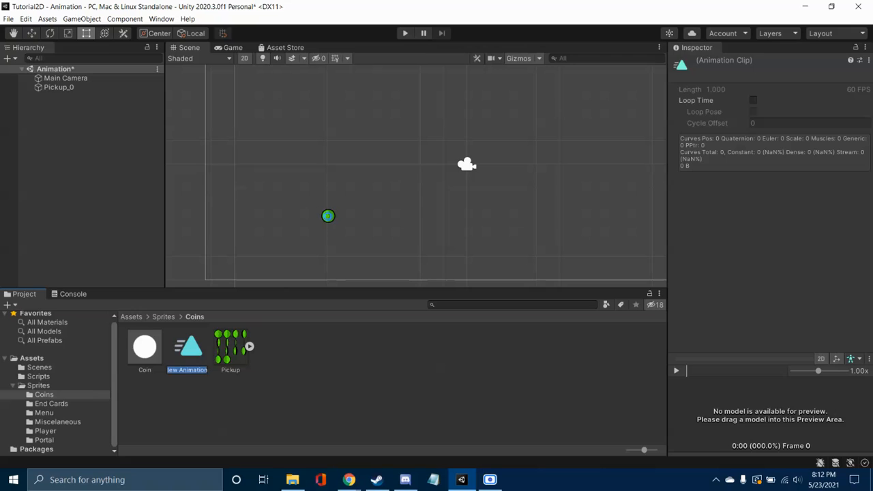
key("Return")
Step: Place the whole Pickup sprite sheet in the scene at about X -4.64, Y -0.70, saving its animation as CoinAnim
left_click(231, 349)
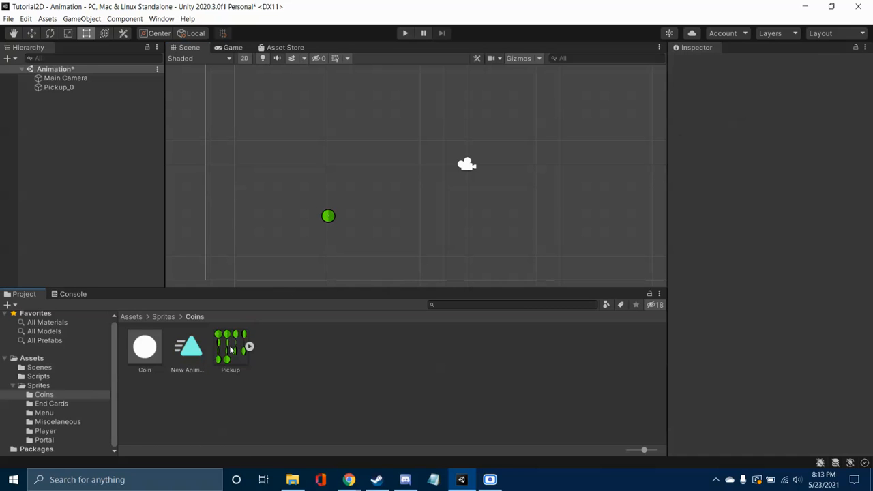
left_click_drag(237, 352, 359, 183)
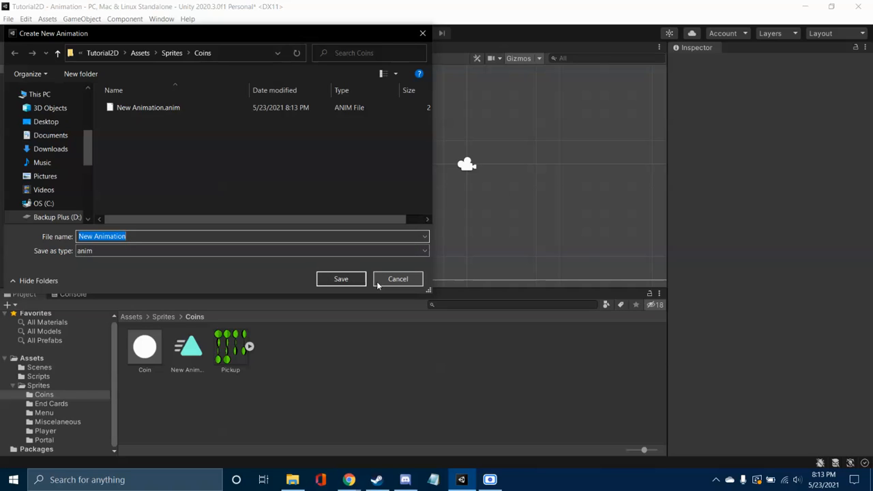
type("CoinAnim")
left_click(362, 280)
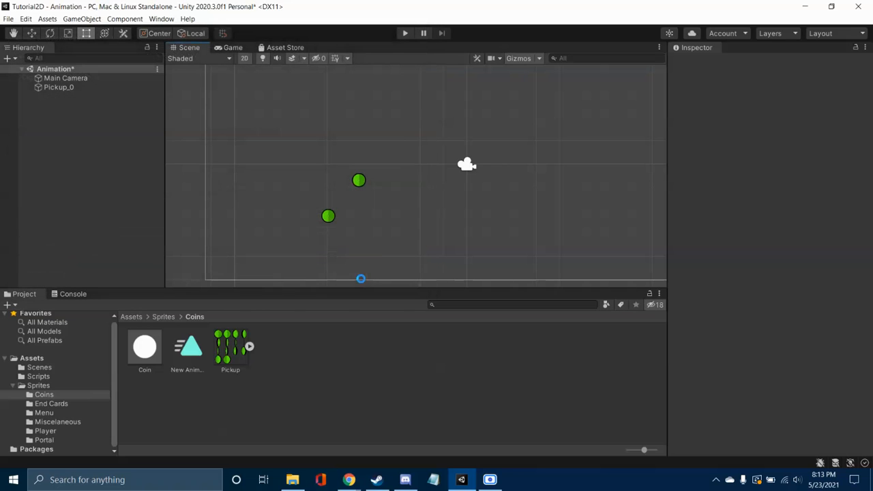
Step: Delete the empty New Animation clip from the Coins folder
right_click(233, 351)
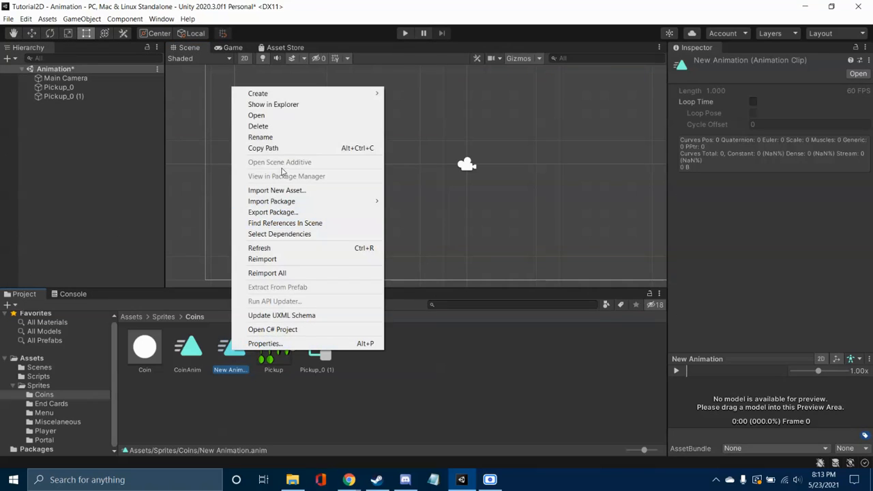
left_click(281, 127)
left_click(476, 259)
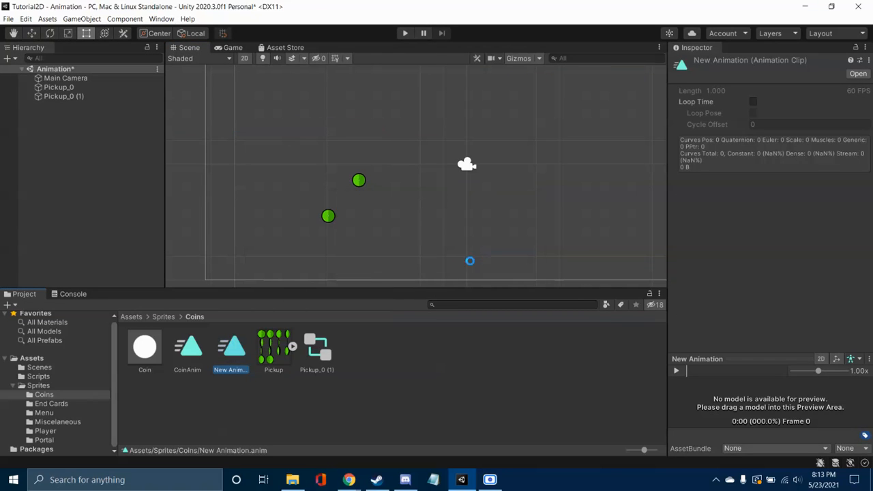
Step: Delete the original static Pickup_0 object from the scene
left_click(328, 216)
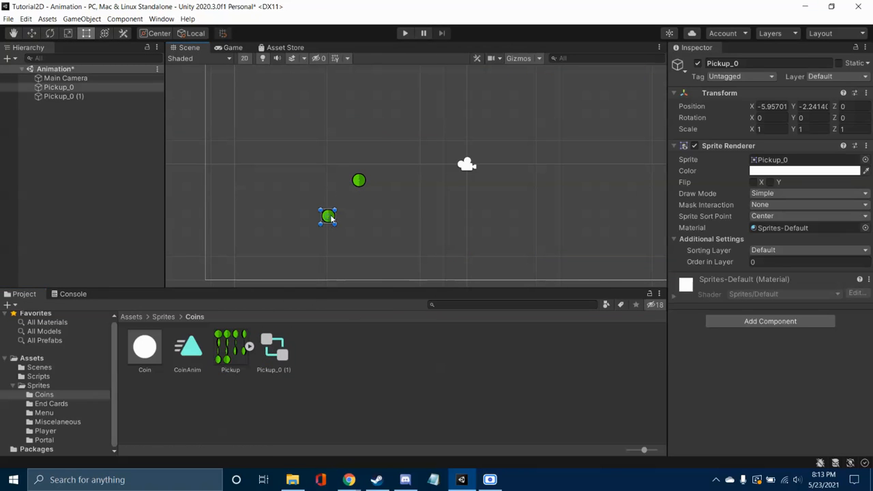
right_click(330, 216)
key("Delete")
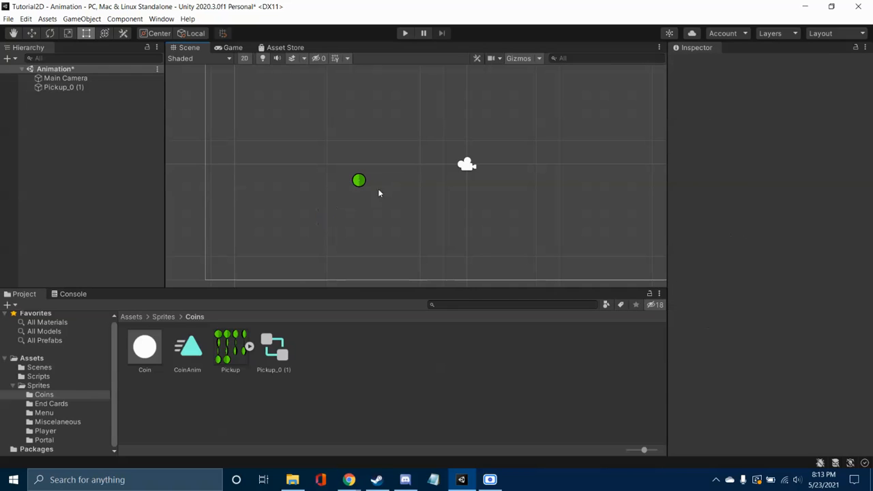
Step: Inspect the animated coin and its CoinAnim clip, and move the coin to about X -4.29, Y -0.63
left_click(359, 181)
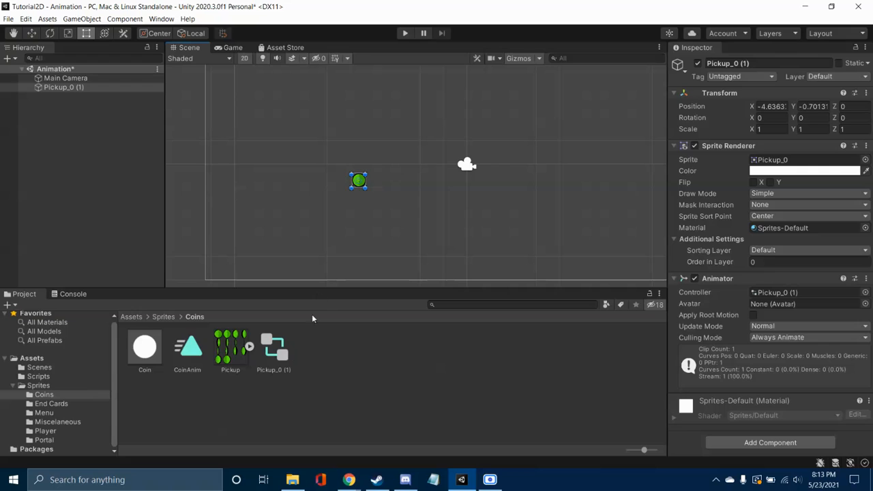
left_click(201, 352)
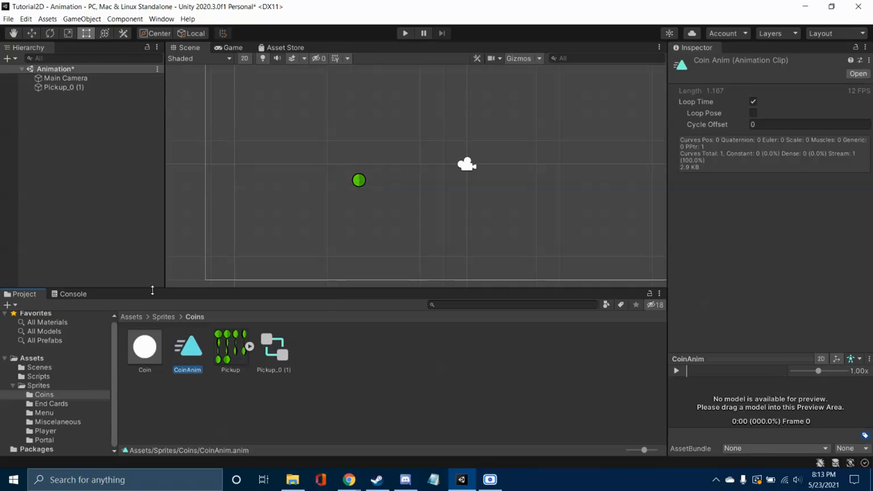
left_click(360, 184)
mouse_move(361, 184)
left_mouse_down()
mouse_move(361, 164)
mouse_move(370, 186)
left_mouse_up()
left_click(360, 184)
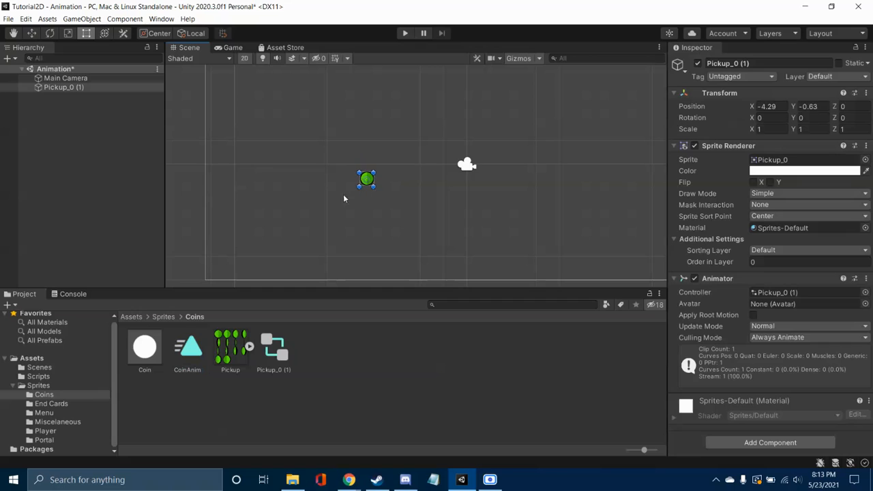
Step: Set the Pickup_0 (1) coin's scale to 2 in X and Y
left_click(772, 129)
type("2")
key("Tab")
type("2")
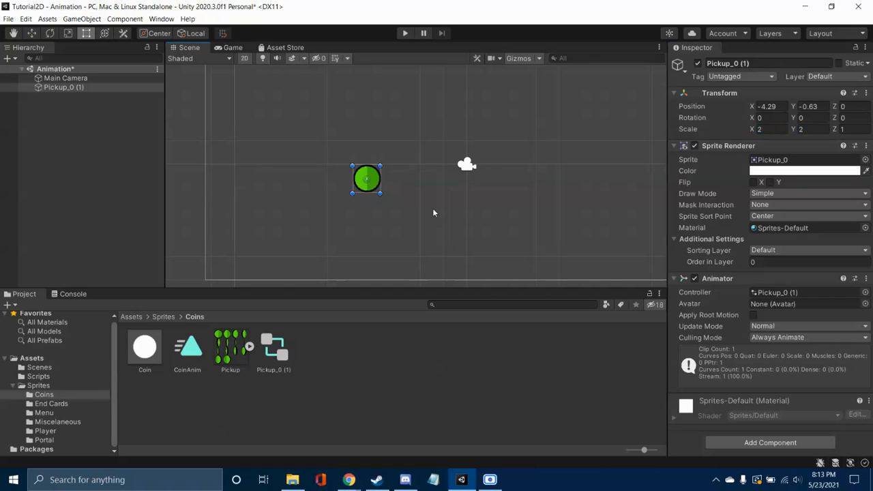
left_click(433, 208)
key("q")
left_click_drag(446, 192, 398, 207)
scroll(401, 209, "down", 1)
middle_click_drag(401, 209, 411, 195)
scroll(412, 196, "down", 2)
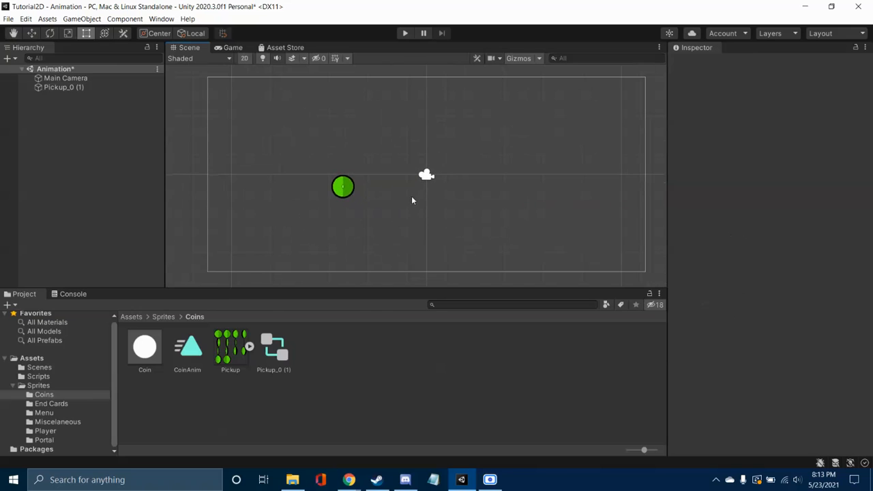
Step: Open the Animation window and dock it beside the Console
left_click(156, 25)
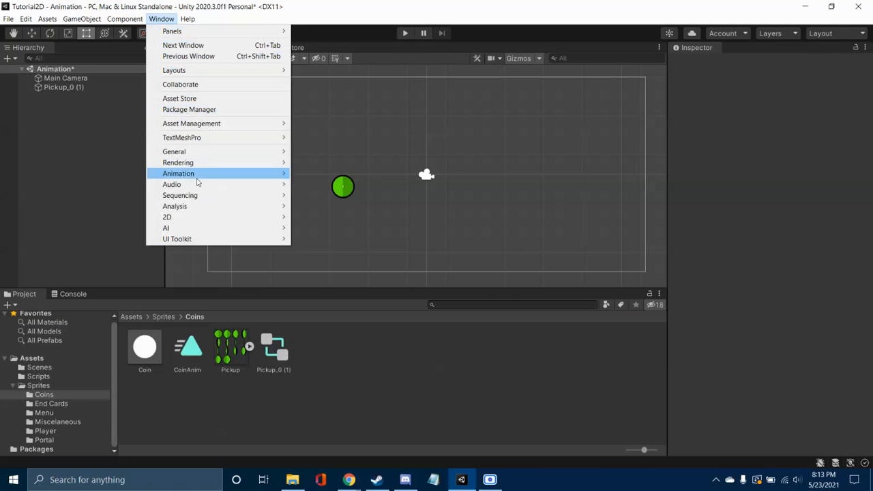
mouse_move(200, 177)
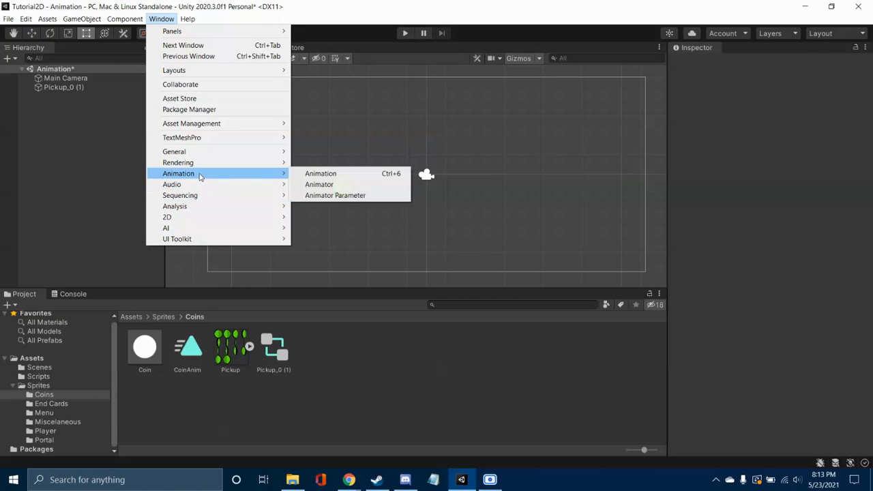
left_click(321, 184)
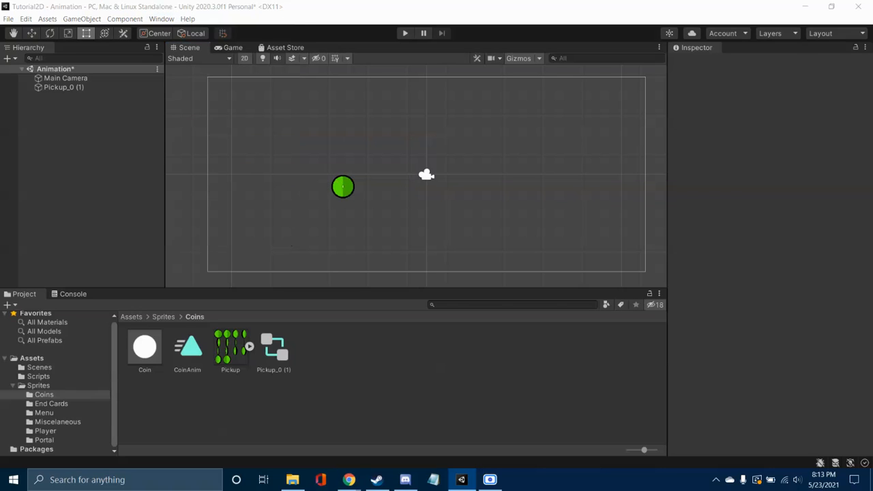
left_click_drag(872, 178, 117, 301)
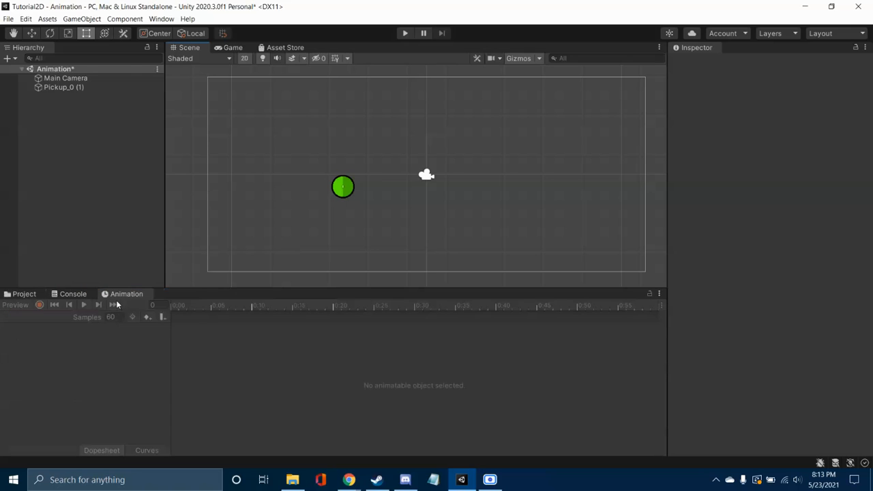
Step: Open the Animator window and return to the Scene view
left_click(161, 19)
mouse_move(202, 176)
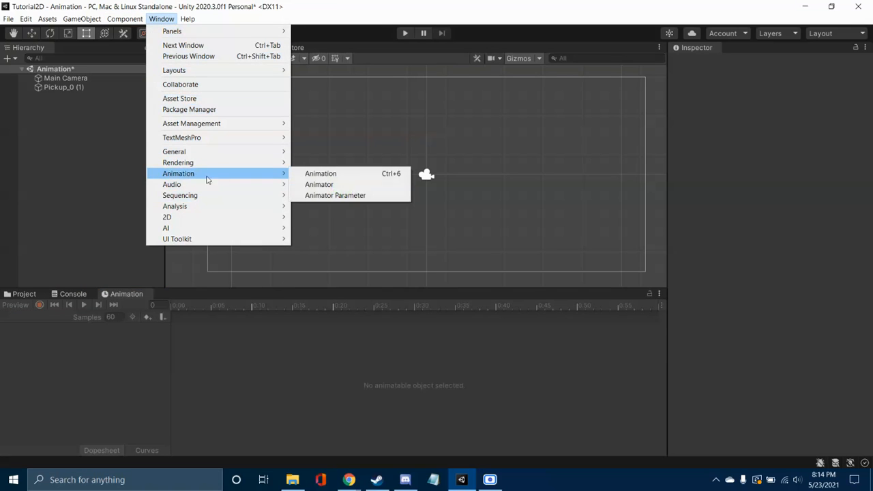
left_click(318, 185)
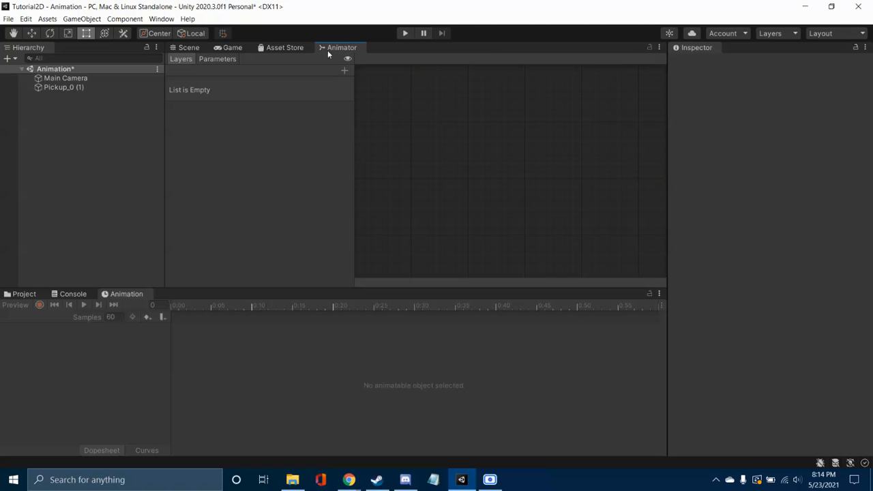
left_click(219, 48)
left_click(196, 48)
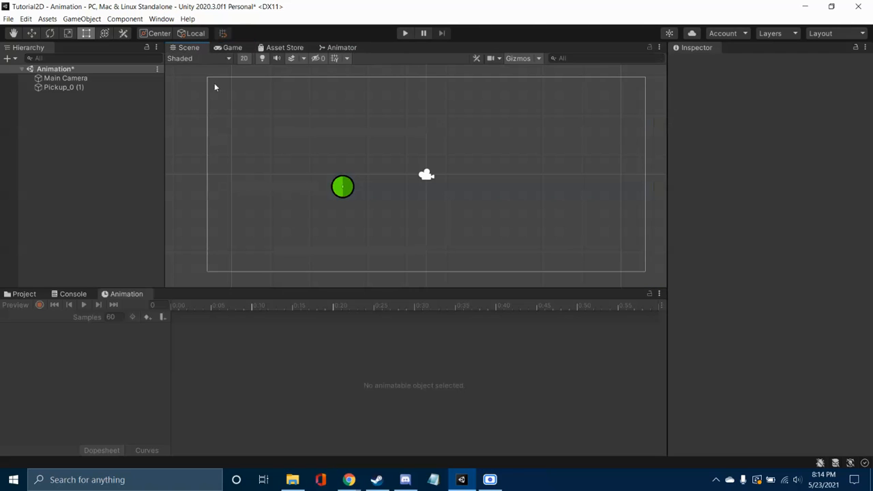
Step: Open the CoinAnim clip from the Coins folder in the Animation window and select its Sprite track
left_click(62, 297)
left_click(30, 297)
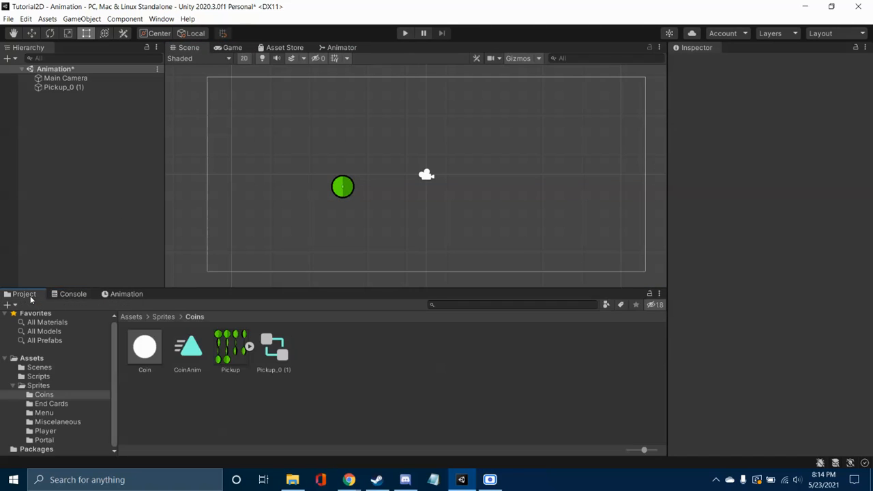
double_click(188, 348)
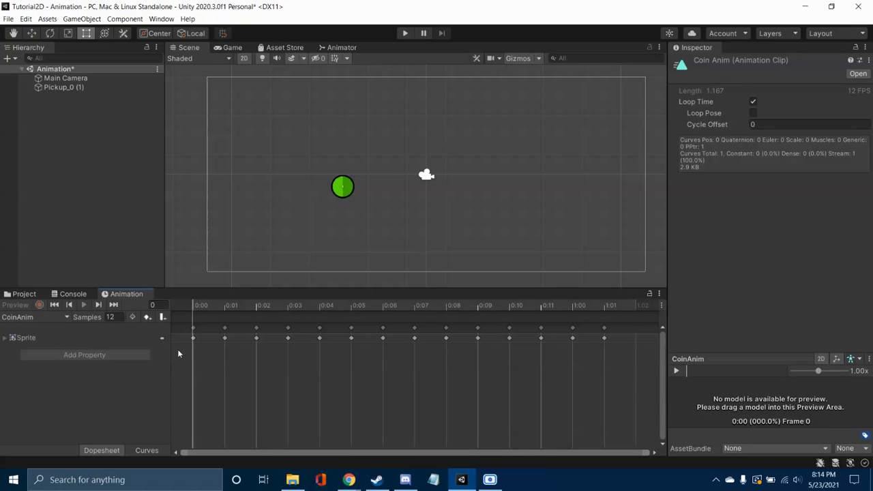
left_click(69, 339)
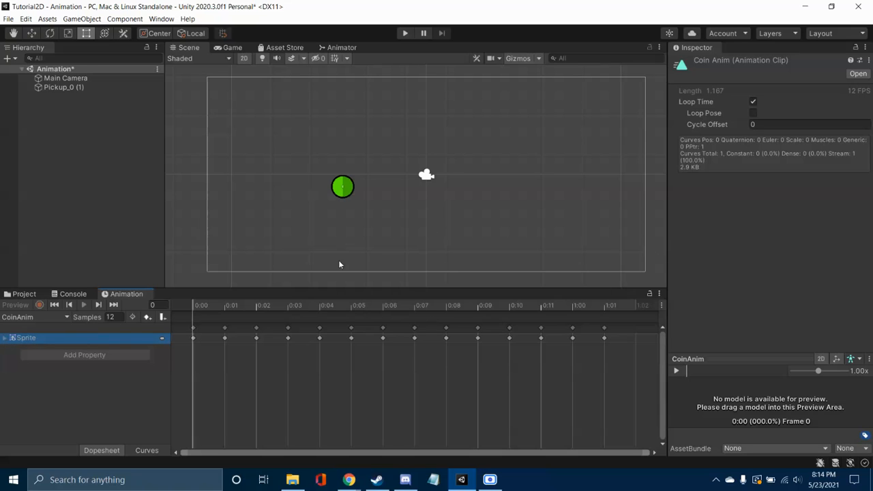
Step: Select the coin in the scene, run the scene to watch its spin animation, and stop it
left_click(347, 189)
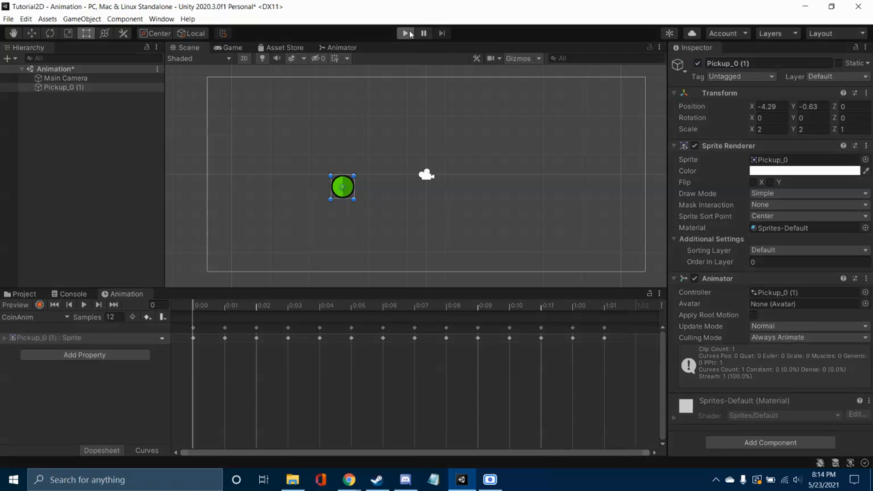
left_click(407, 33)
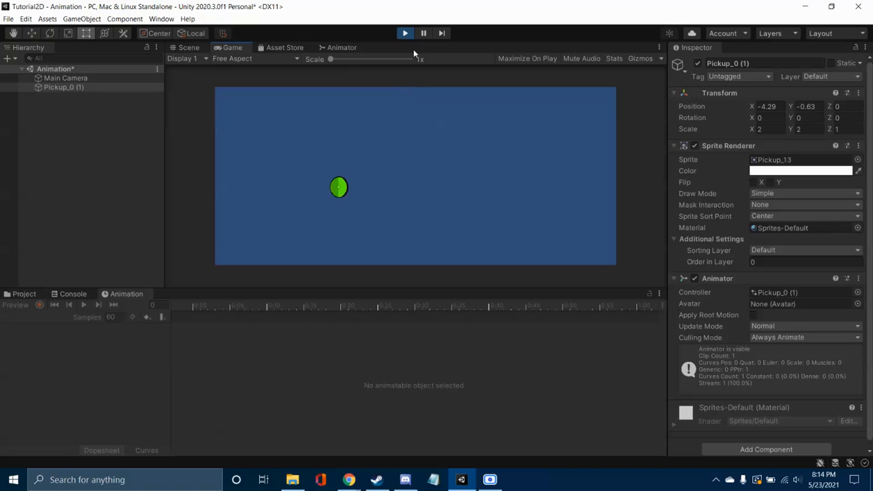
left_click(407, 33)
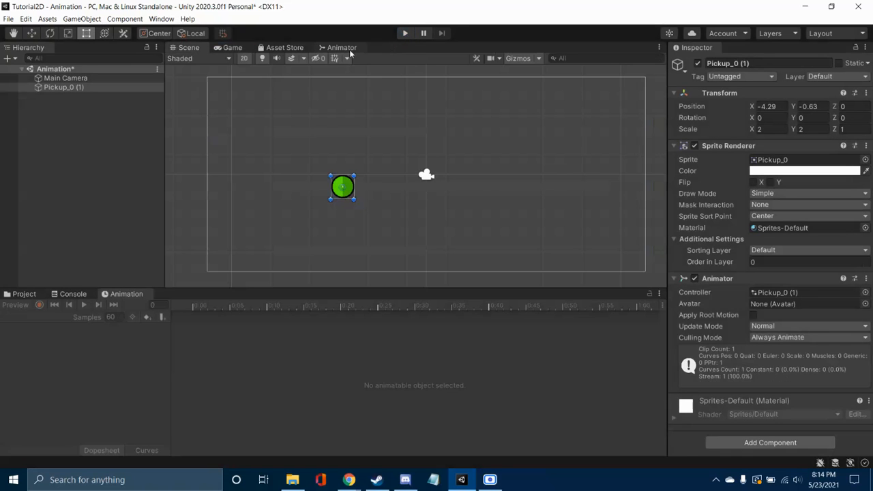
Step: Examine the Base Layer of the coin's animator controller and return to the Scene view with the project assets
left_click(346, 50)
left_click(584, 144)
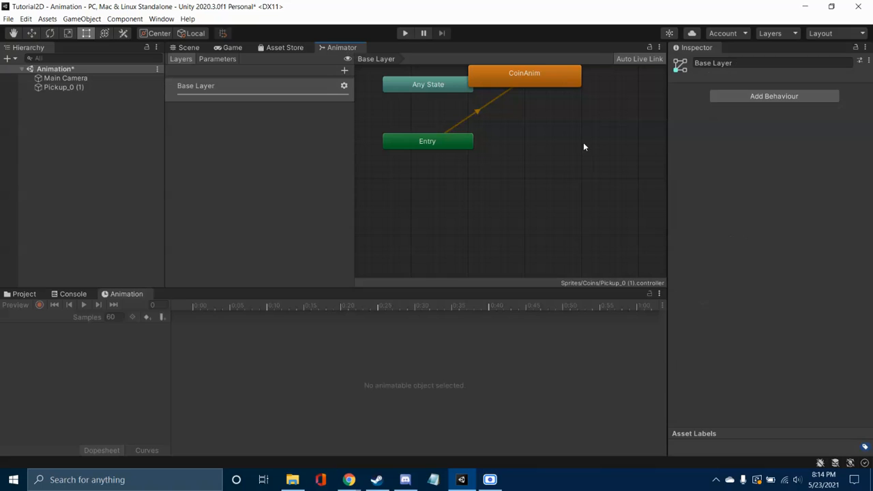
right_click(543, 142)
left_click(230, 48)
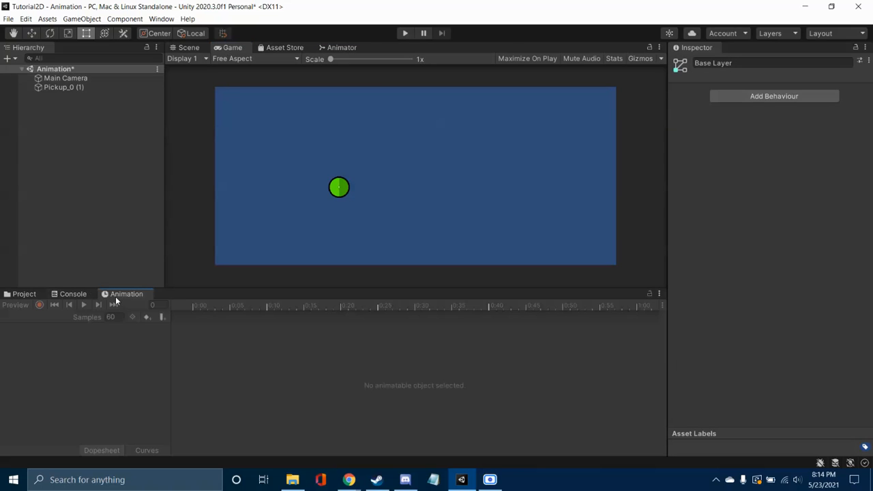
left_click(24, 294)
left_click(179, 48)
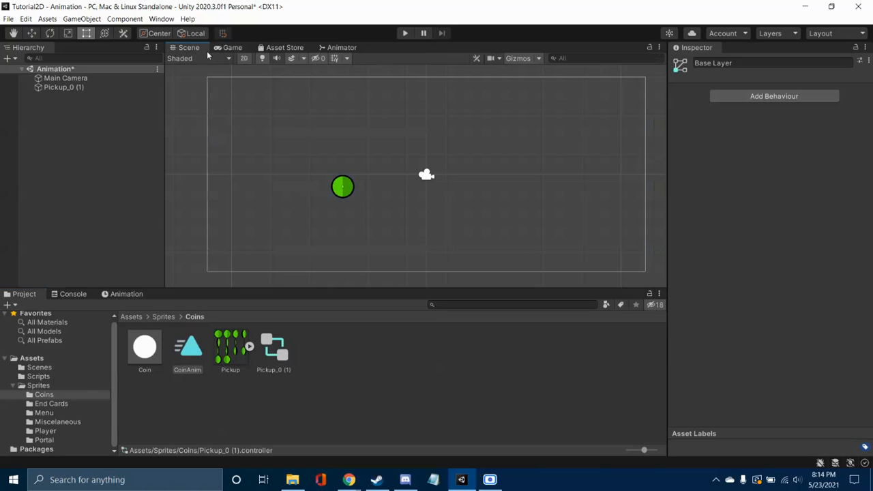
Step: Reopen the CoinAnim clip in the Animation window and select its first Sprite keyframe at 0:00
left_click(133, 297)
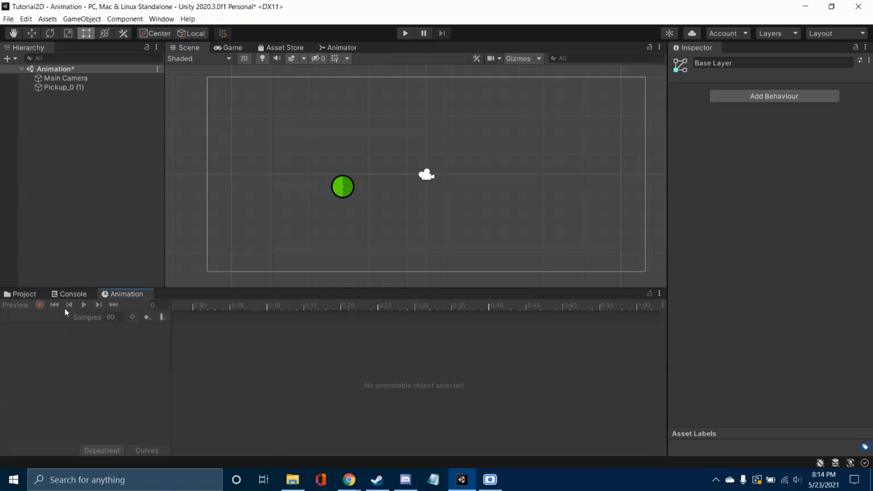
left_click(40, 299)
double_click(191, 353)
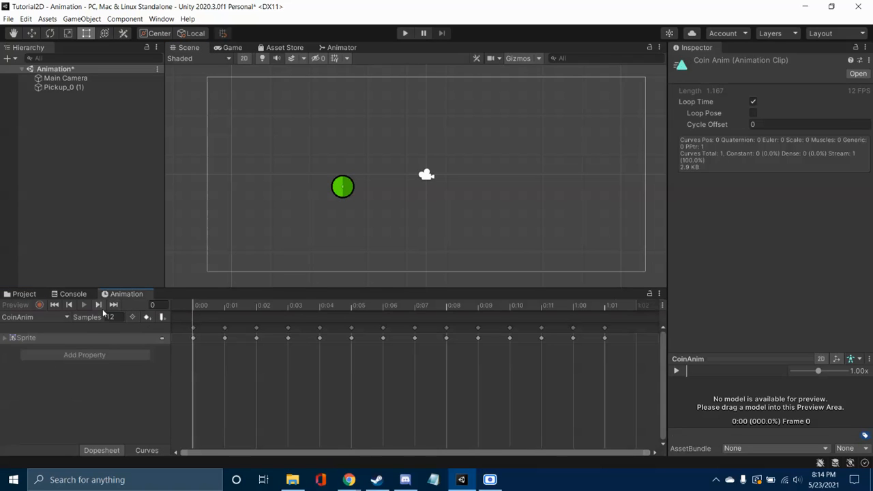
left_click(194, 338)
left_click(113, 338)
left_click(152, 329)
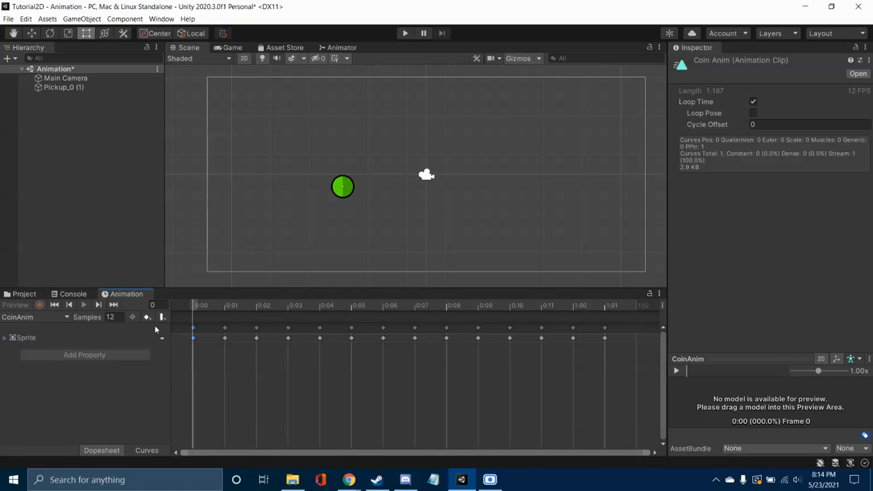
Step: Set the CoinAnim clip's sample rate to 50, run the scene to watch the coin spin, and stop it
left_click(118, 316)
type("50")
left_click(119, 239)
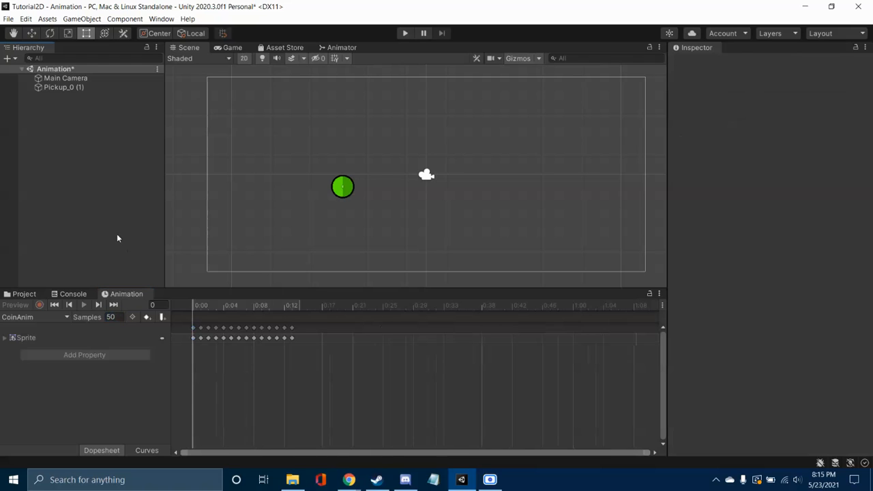
left_click(405, 33)
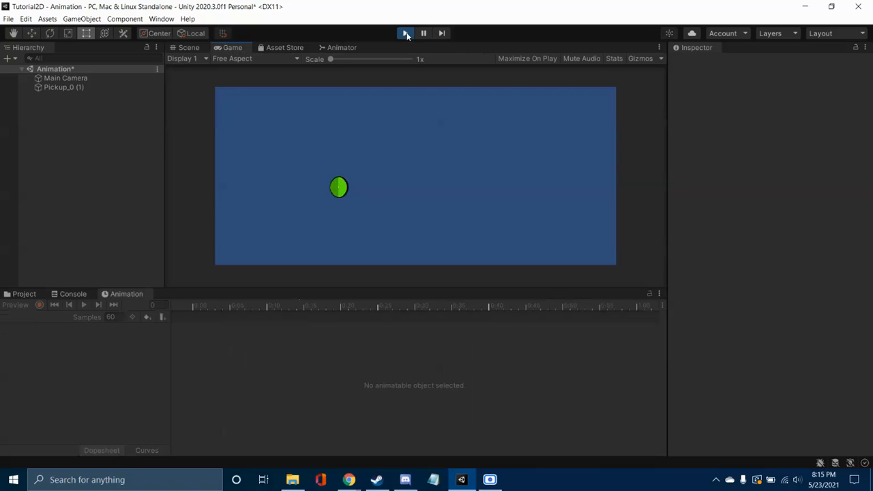
left_click(405, 32)
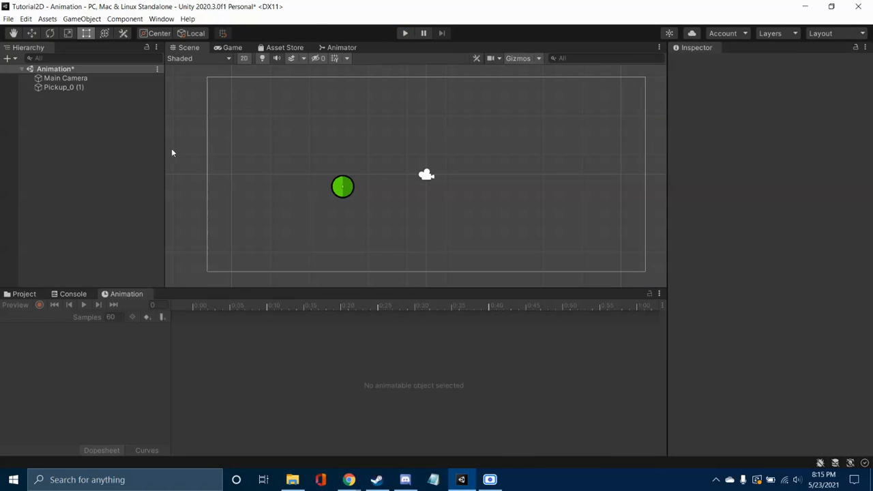
Step: Reopen the CoinAnim clip in the Animation window and set its sample rate to 12
left_click(40, 298)
double_click(185, 353)
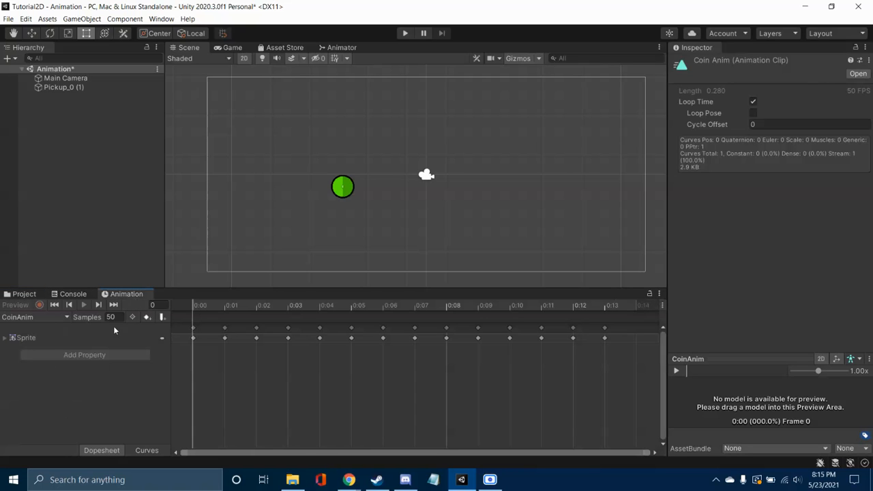
left_click(111, 318)
type("12")
key("Return")
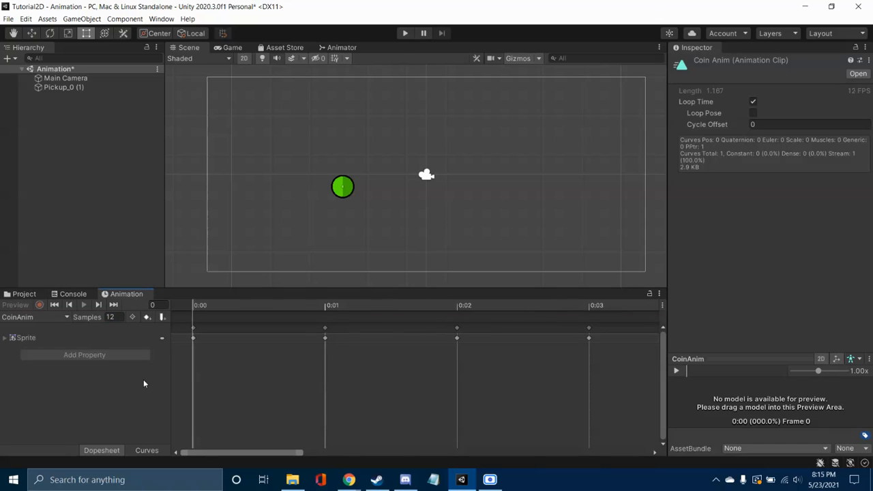
left_click(161, 338)
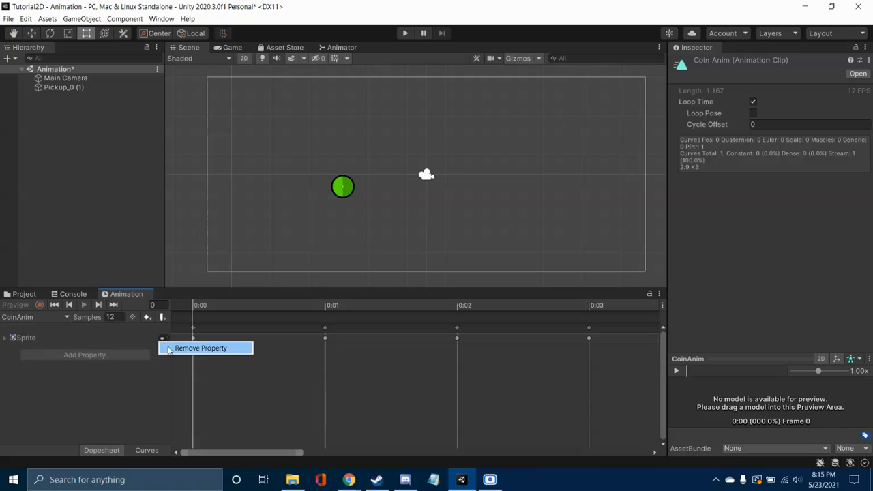
left_click(149, 377)
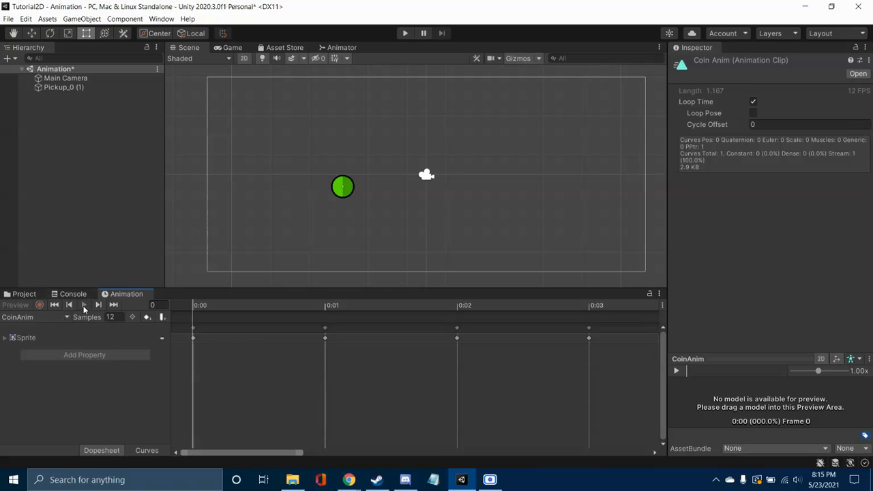
Step: Select the coin in the scene, preview its CoinAnim clip in the Animation window, and stop playback
left_click(349, 184)
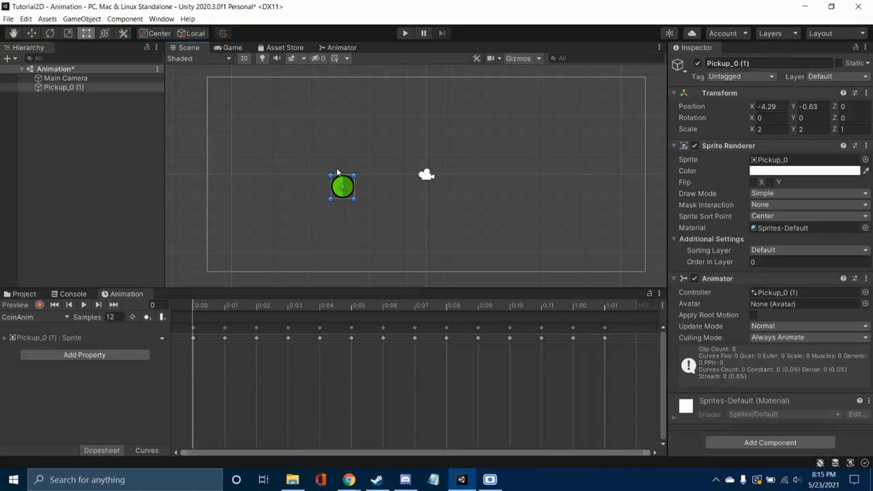
left_click(84, 305)
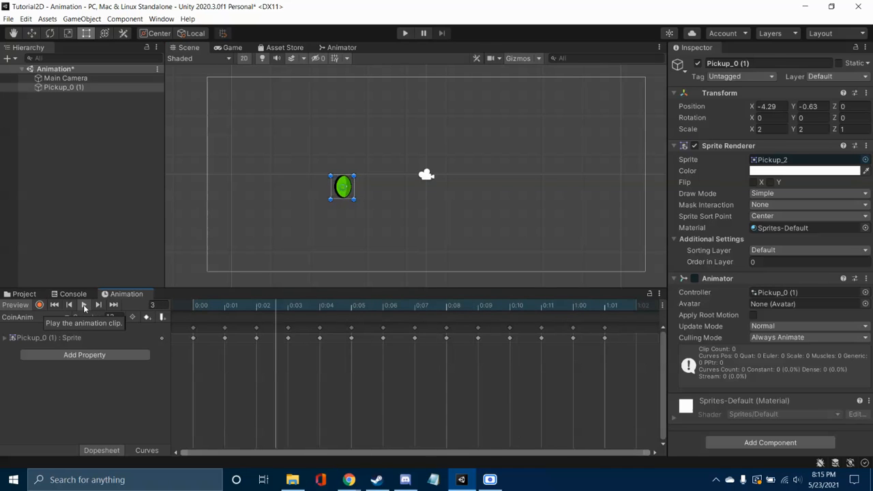
left_click(84, 305)
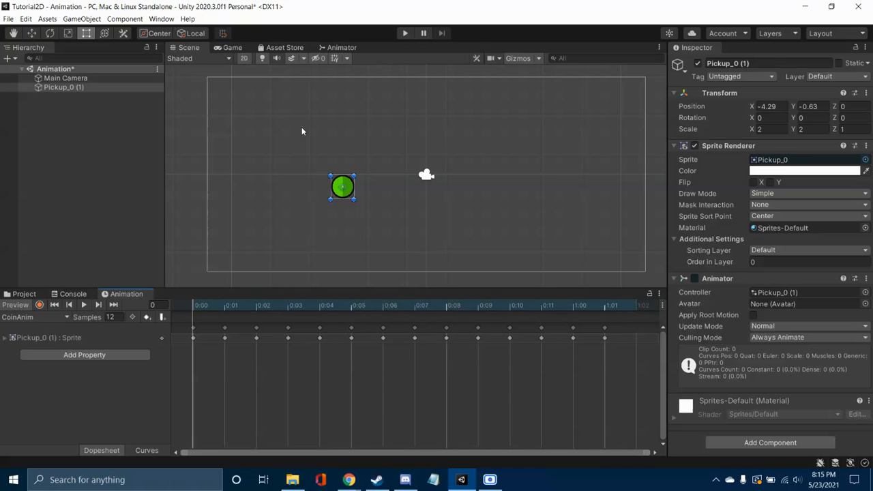
Step: Examine the Base Layer state graph of the coin's controller in the Animator window, including the Any State, Entry, CoinAnim and Exit nodes
left_click(330, 49)
right_click(512, 135)
left_click(534, 124)
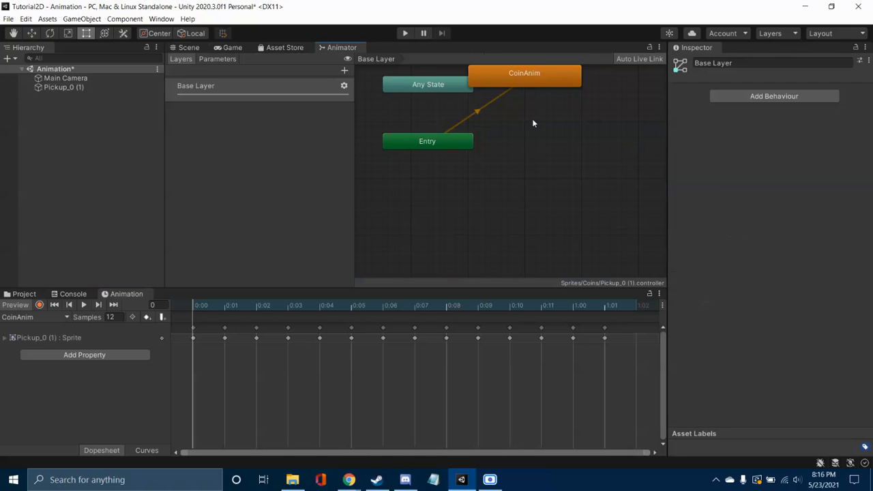
middle_click_drag(525, 121, 537, 157)
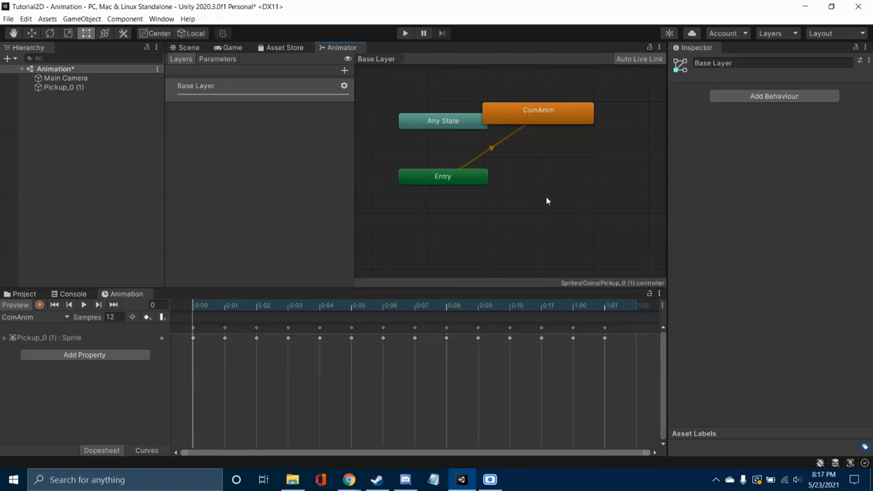
scroll(546, 201, "down", 5)
scroll(514, 187, "down", 2)
middle_click_drag(540, 198, 491, 189)
scroll(494, 188, "up", 2)
left_click_drag(640, 177, 495, 182)
scroll(511, 170, "up", 2)
scroll(545, 154, "up", 2)
middle_click_drag(571, 142, 602, 148)
left_click(251, 157)
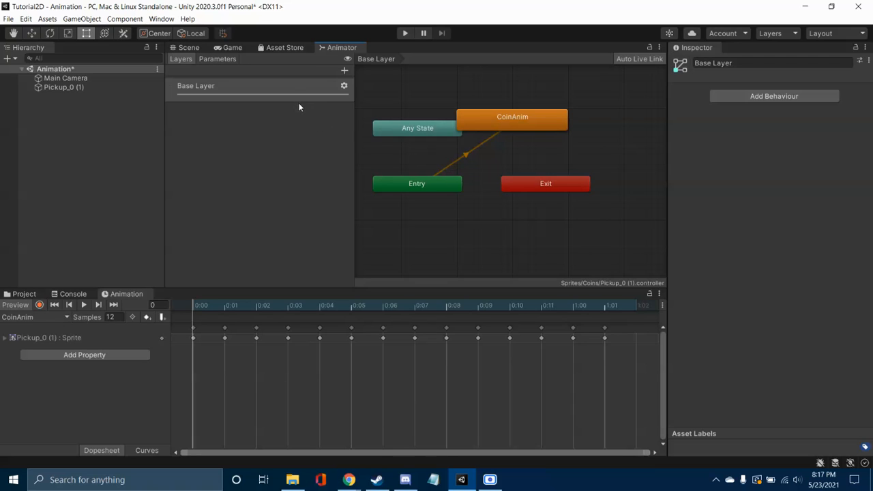
Step: Check the Animator's parameter list and inspect the properties of the Entry node and the CoinAnim state
left_click(232, 59)
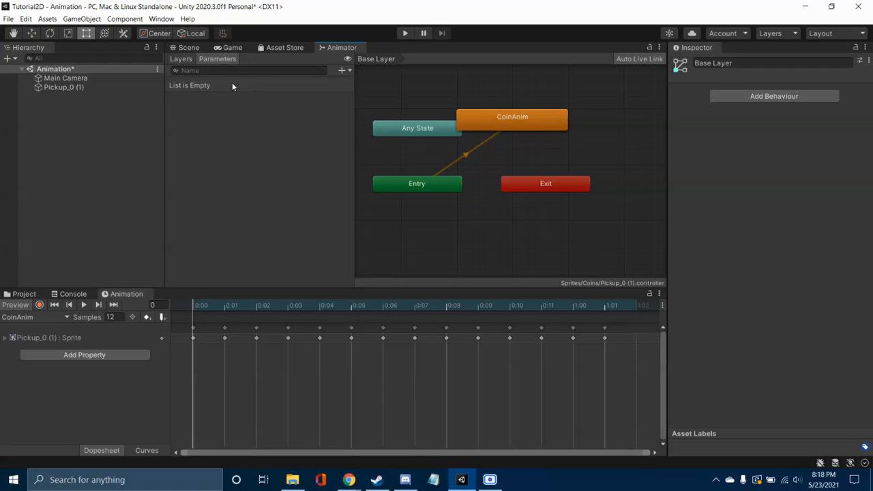
mouse_move(489, 167)
middle_mouse_down()
mouse_move(482, 179)
mouse_move(498, 179)
middle_mouse_up()
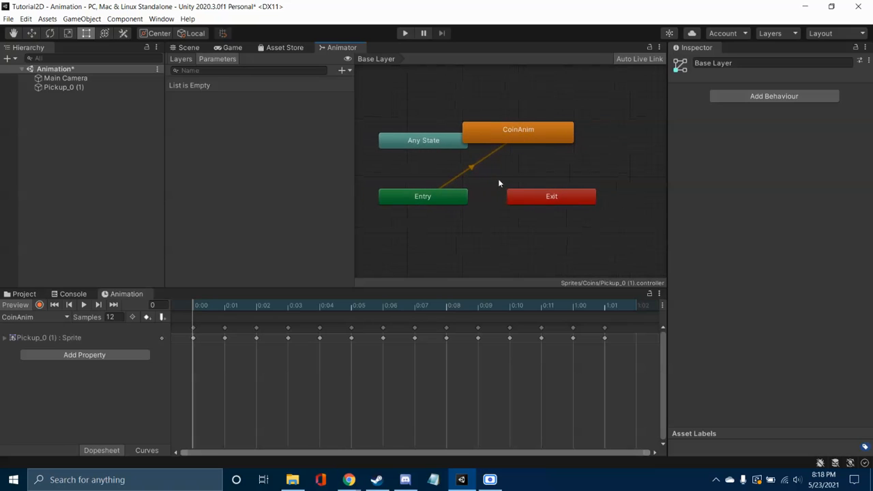
left_click(433, 197)
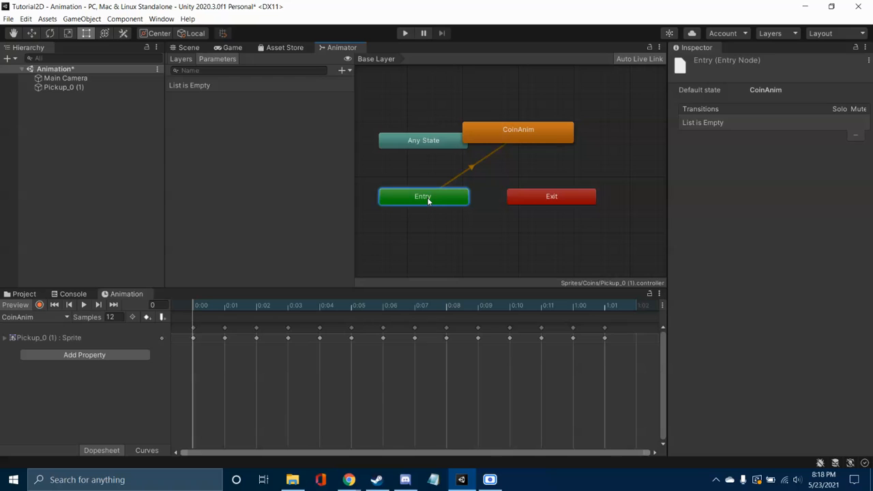
left_click(532, 133)
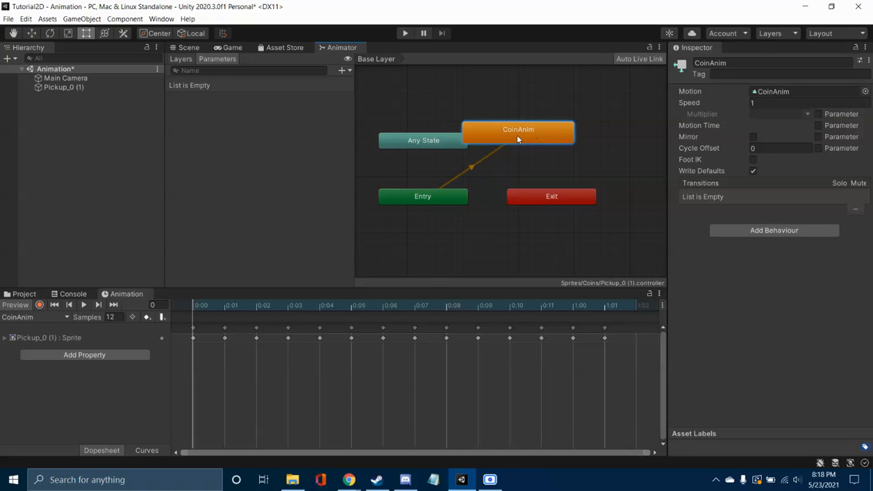
Step: Move the CoinAnim state clear of Any State, above Exit, and make a transition from CoinAnim to Exit
left_click_drag(525, 130, 552, 142)
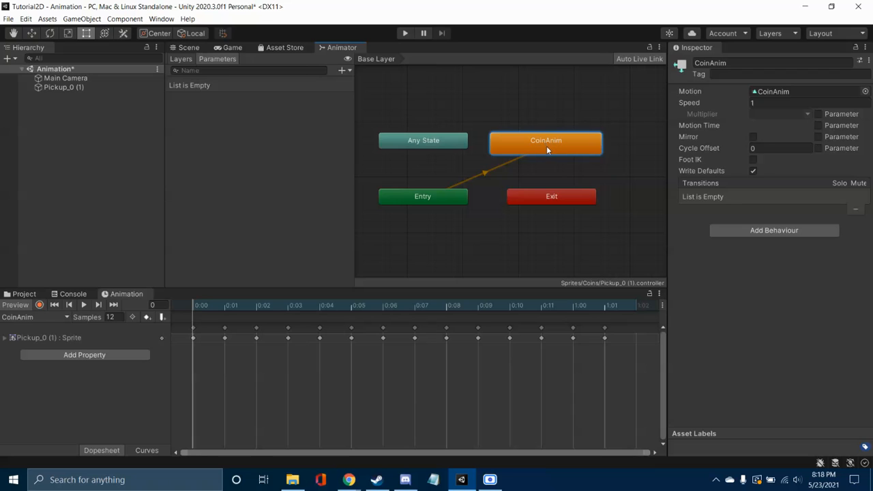
right_click(546, 146)
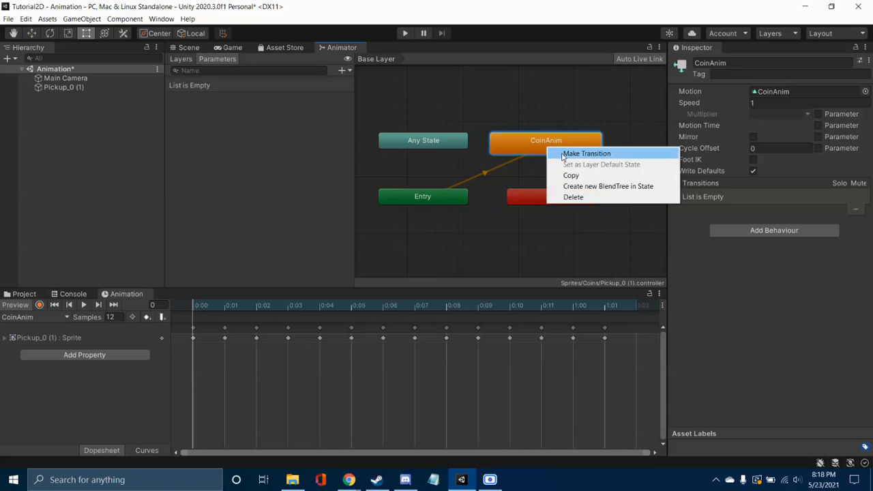
left_click(562, 153)
left_click(554, 198)
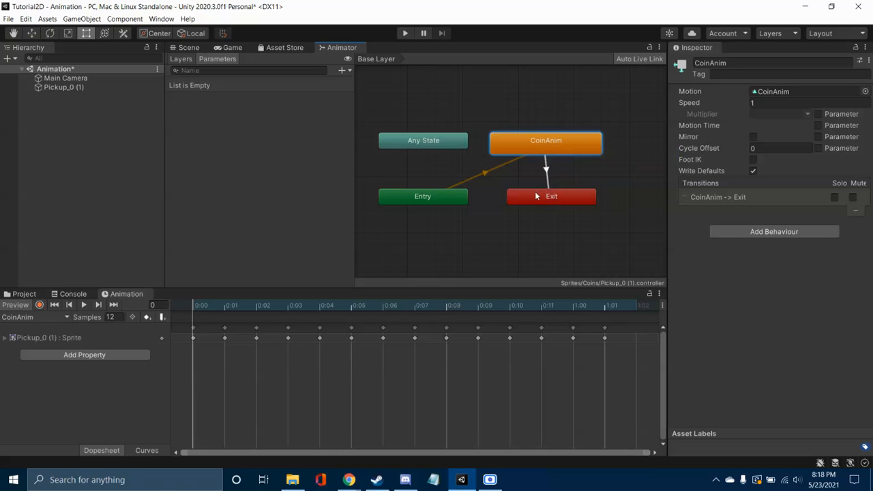
Step: Run the scene to test the coin with its Exit transition, stop it, and inspect the CoinAnim to Exit transition
left_click(190, 48)
left_click(400, 36)
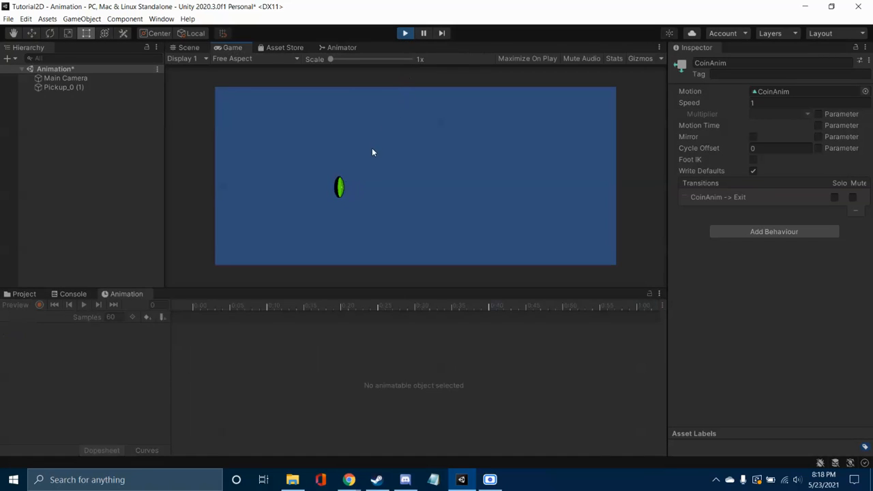
left_click(402, 34)
left_click(341, 47)
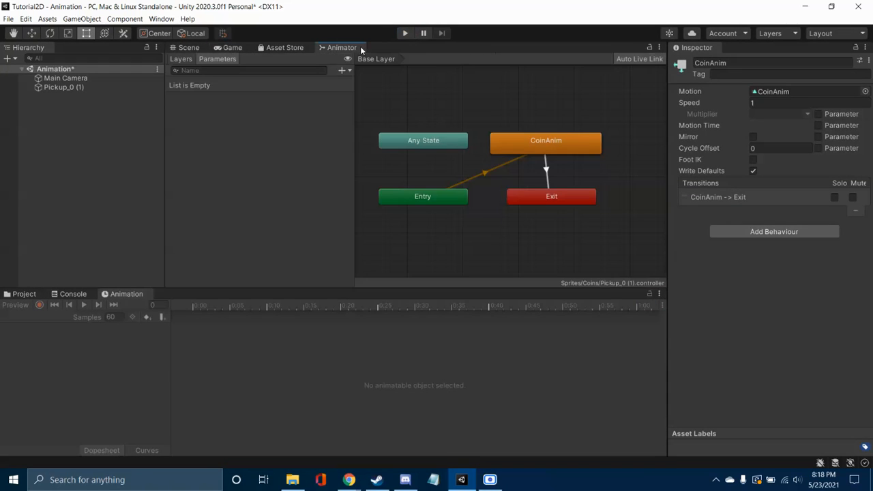
left_click(547, 169)
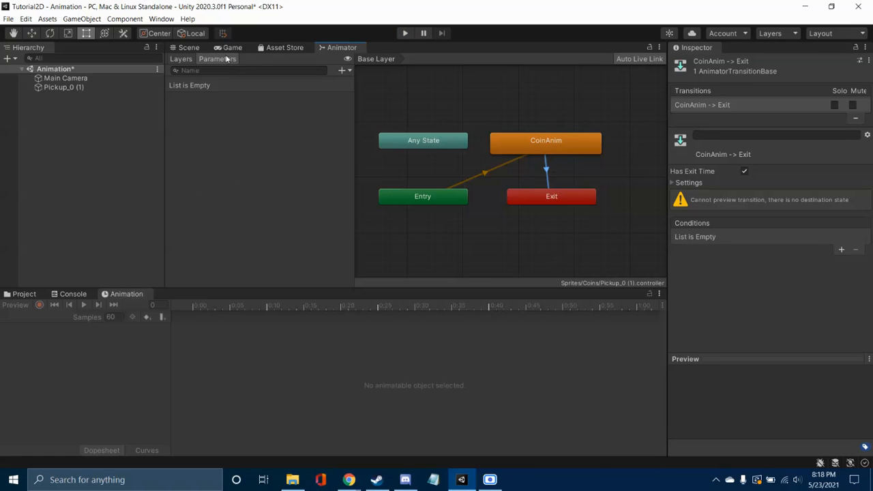
Step: Turn off Loop Time for the CoinAnim clip in the Coins folder and run the scene briefly to test it
left_click(27, 294)
left_click(187, 348)
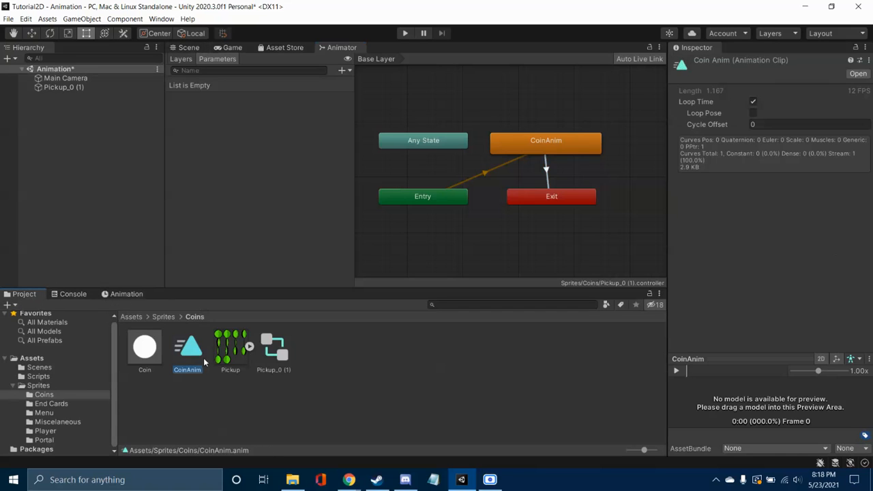
left_click(754, 103)
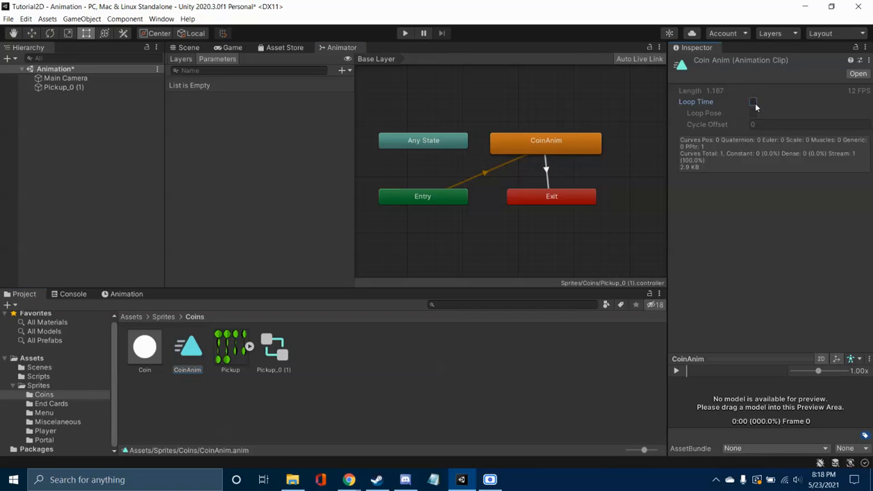
left_click(403, 33)
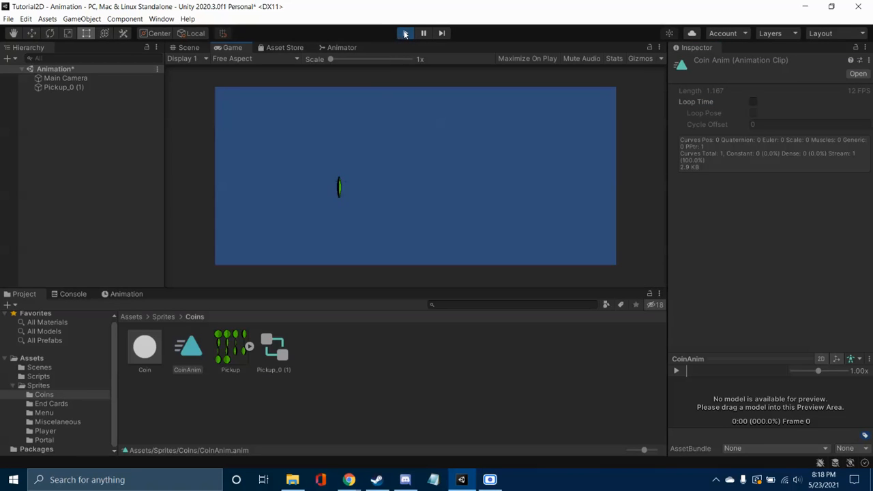
left_click(405, 34)
Step: Turn off Has Exit Time on the CoinAnim to Exit transition, expand its settings, and inspect the CoinAnim state and default Entry transition
left_click(356, 47)
left_click(547, 177)
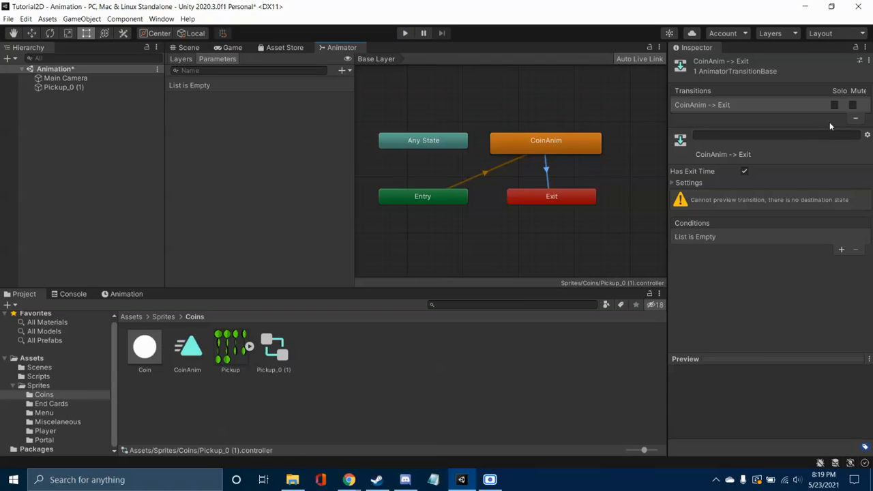
left_click(744, 171)
left_click(672, 183)
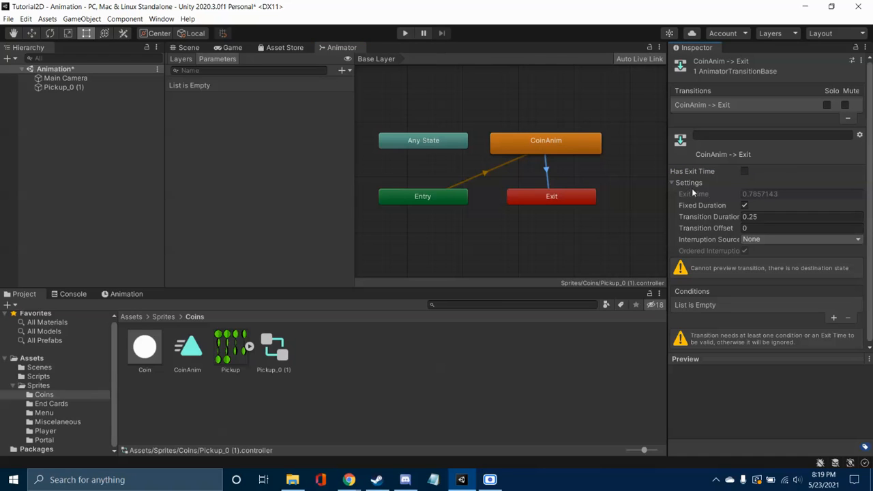
left_click(536, 151)
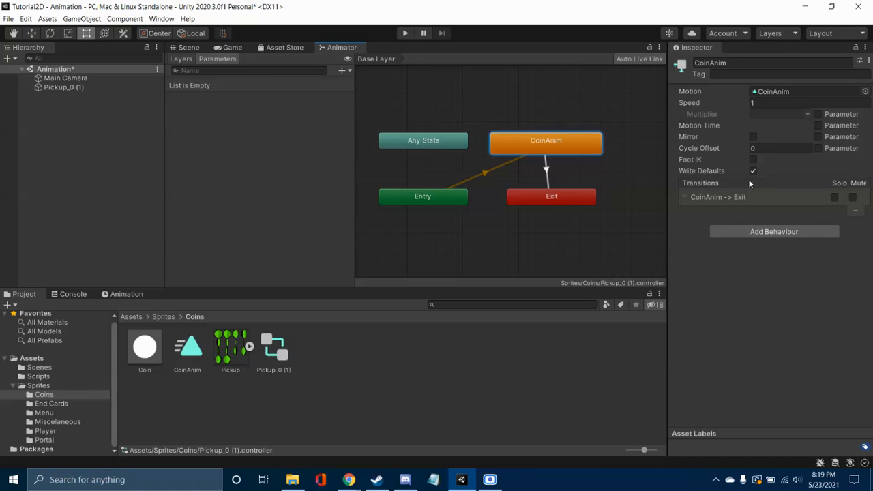
left_click(481, 179)
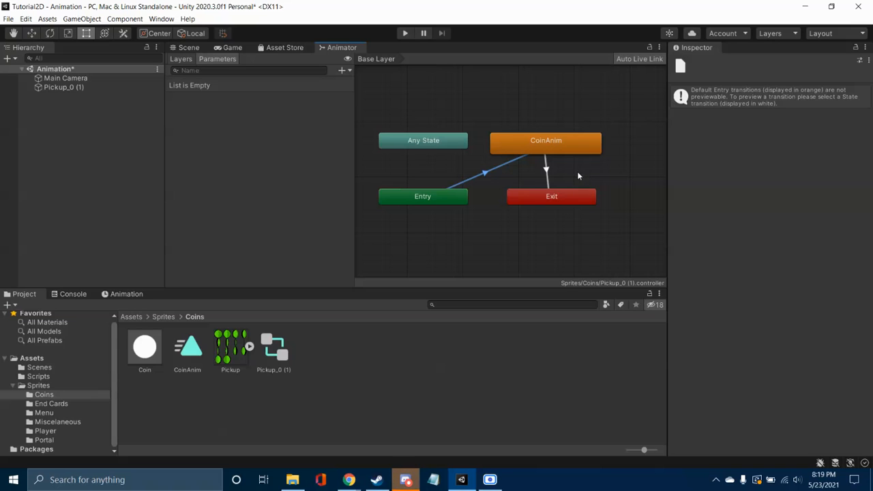
Step: Review the Culling Mode and Update Mode options of Pickup_0 (1)'s Animator component and reselect the CoinAnim to Exit transition
left_click(95, 88)
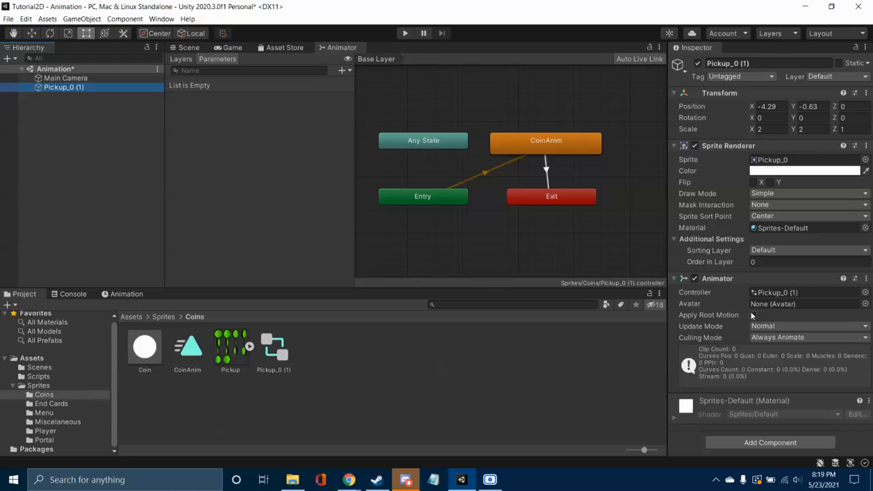
left_click(779, 339)
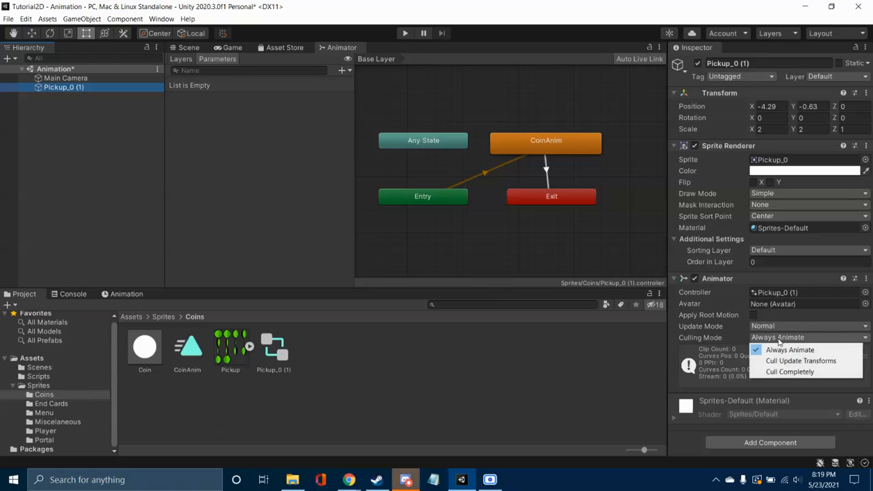
left_click(775, 327)
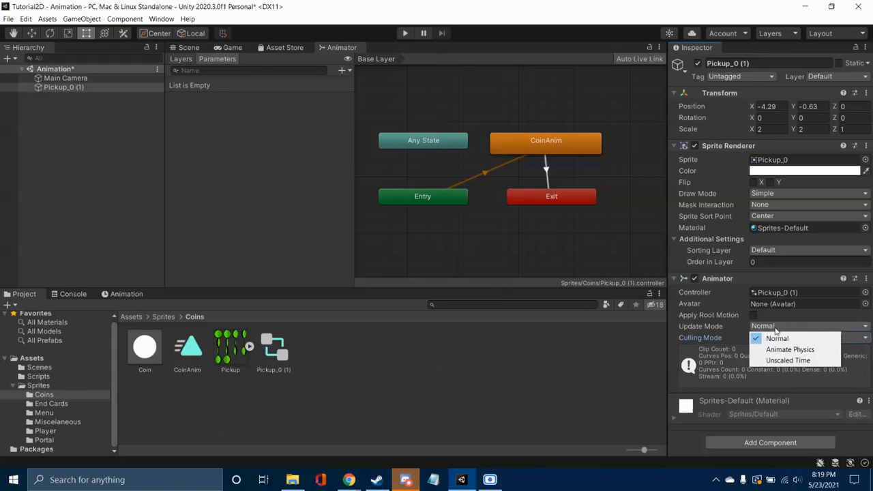
left_click(781, 325)
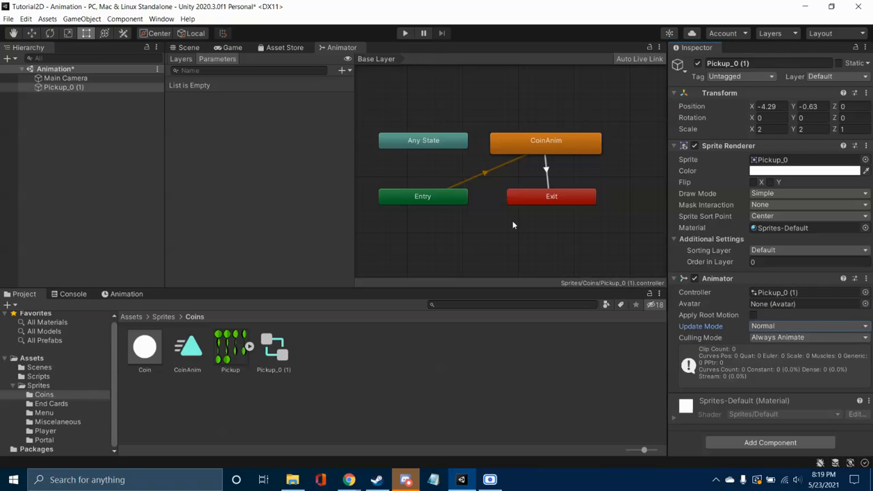
left_click(546, 171)
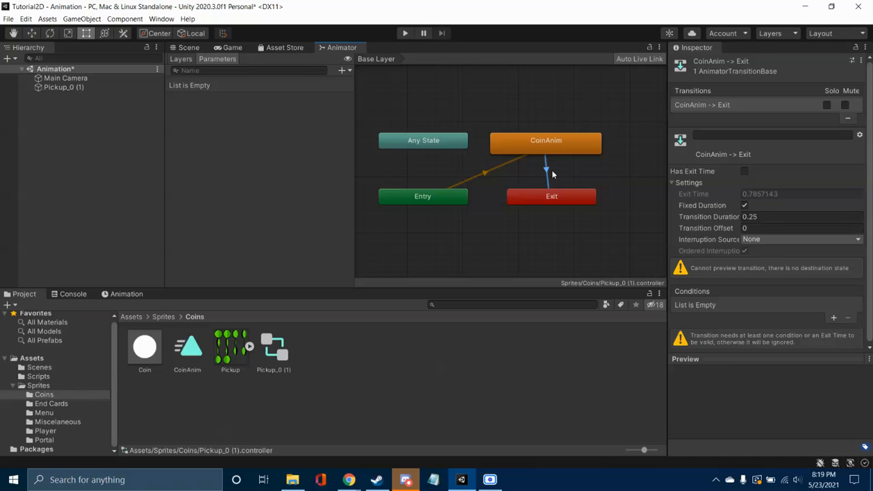
Step: Delete the CoinAnim to Exit transition and review the remaining Exit, Entry and CoinAnim nodes
key("Delete")
left_click(559, 197)
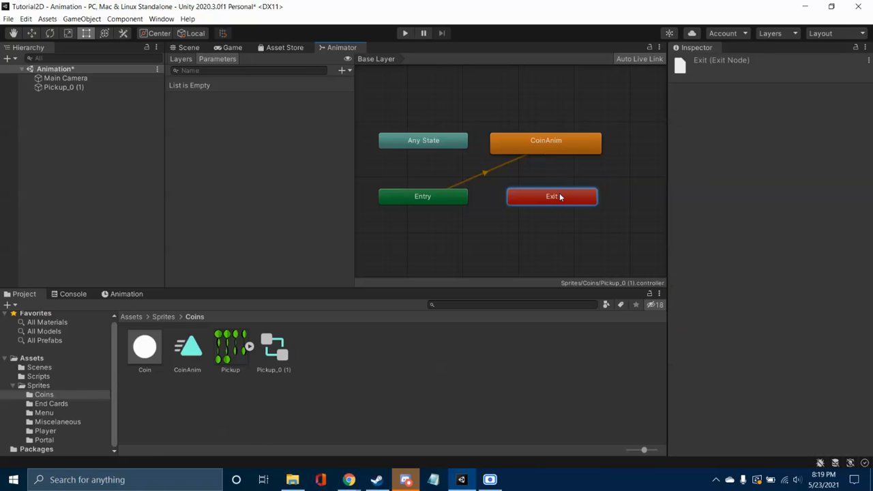
right_click(560, 197)
left_click(565, 172)
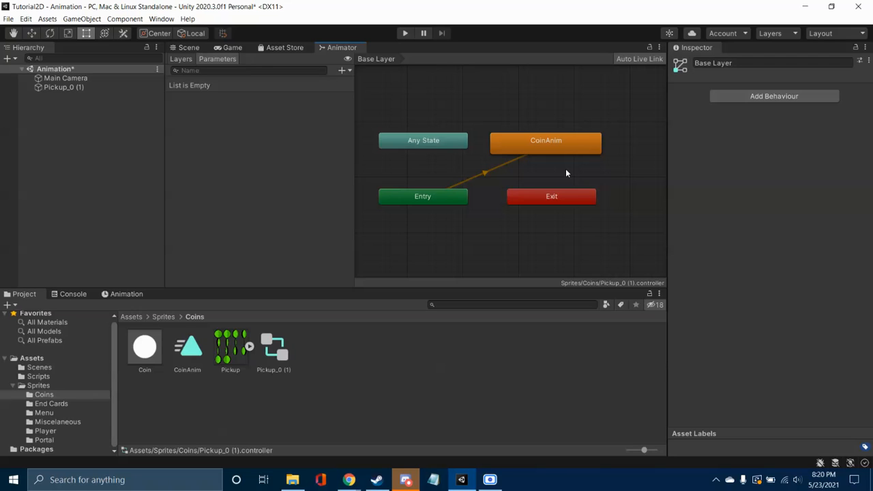
left_click(575, 203)
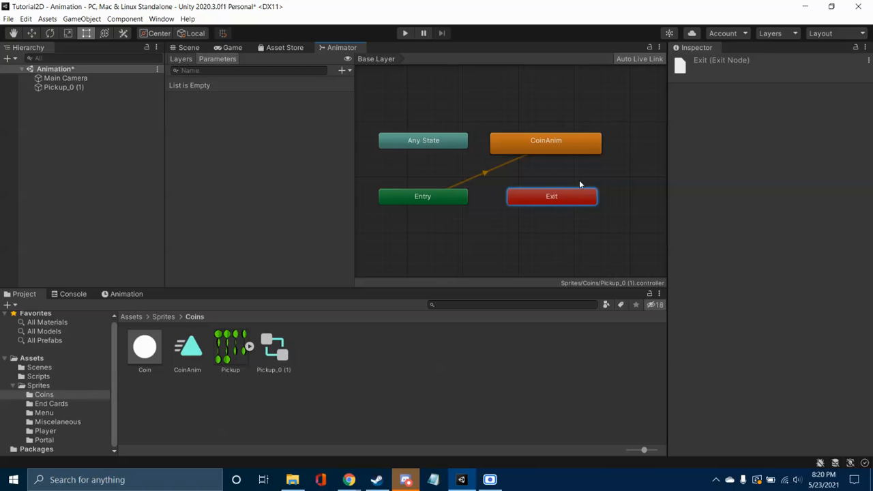
left_click(563, 177)
left_click(457, 197)
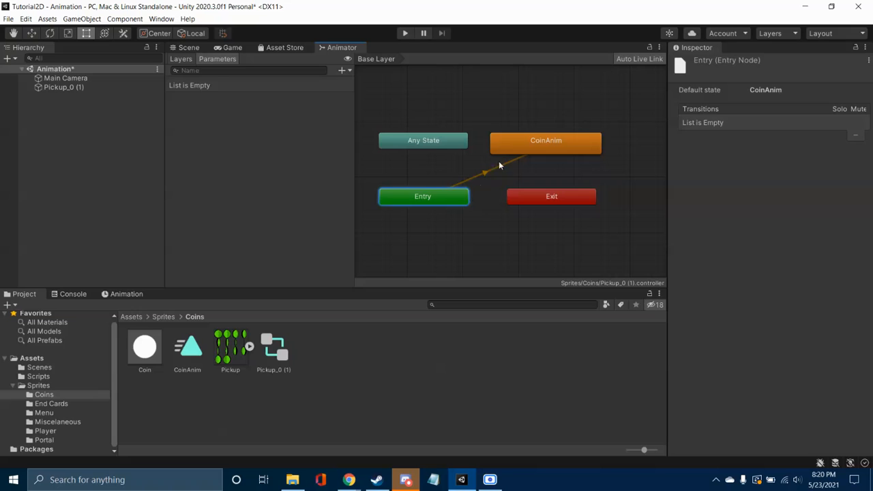
left_click(562, 148)
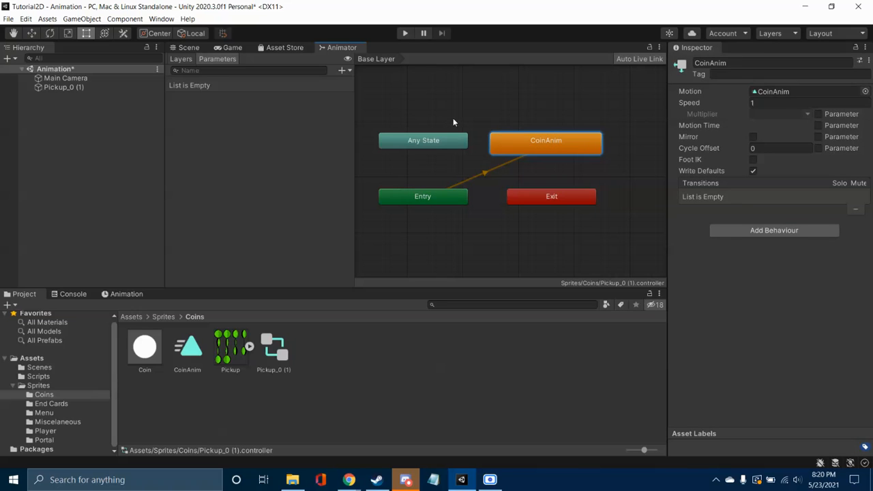
left_click(226, 162)
Step: Return to the Scene view and rename the Pickup_0 (1) coin object as Better Coin
left_click(195, 48)
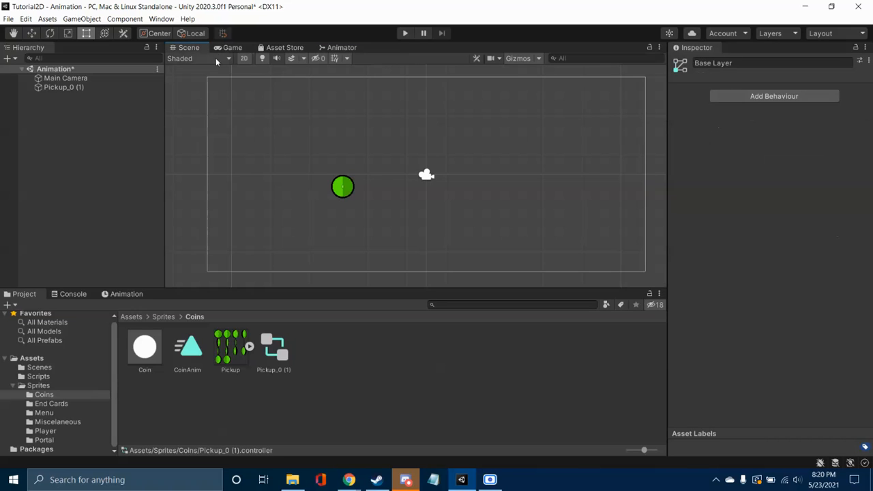
left_click(341, 187)
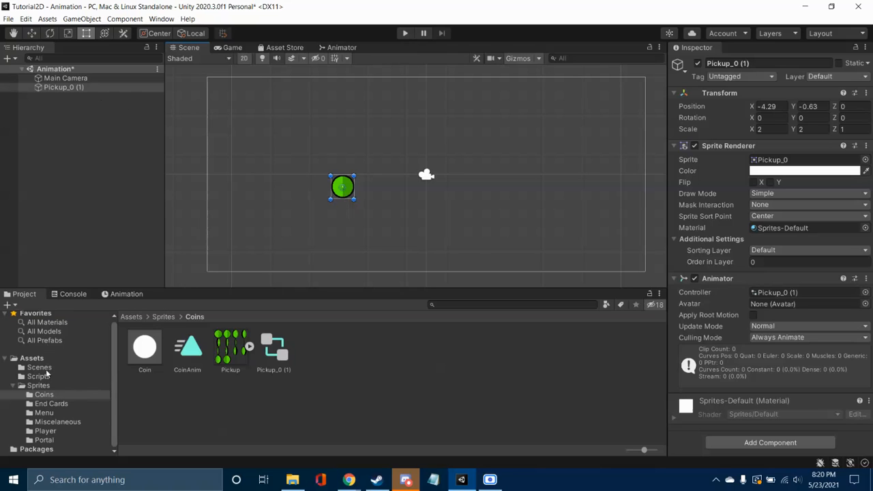
right_click(81, 87)
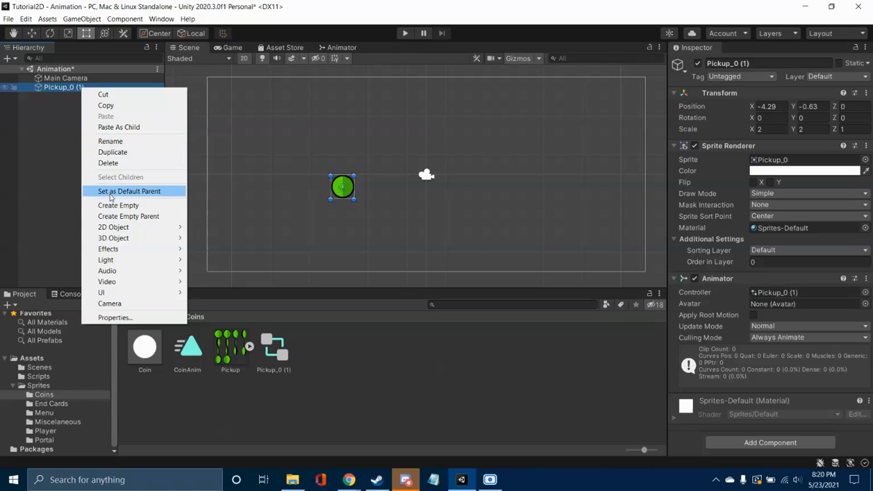
left_click(116, 142)
type("Coin")
key("BackSpace")
key("BackSpace")
key("BackSpace")
key("BackSpace")
type("B")
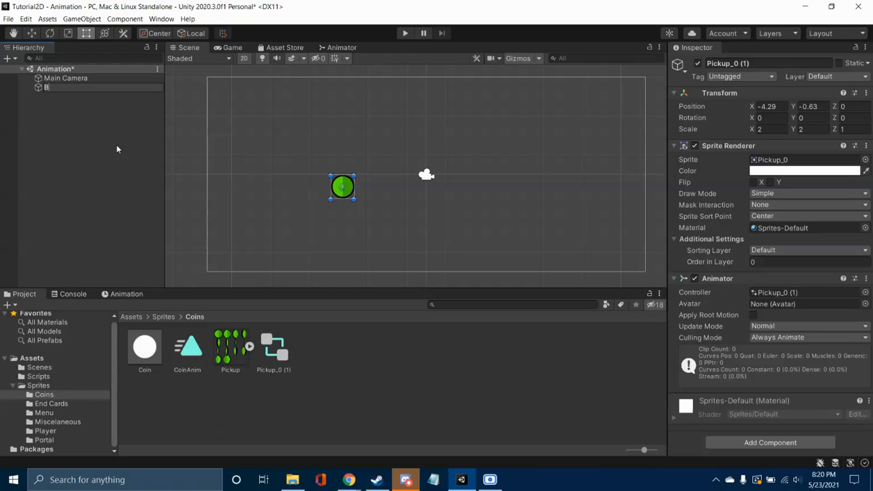
type("etter Coin")
key("Return")
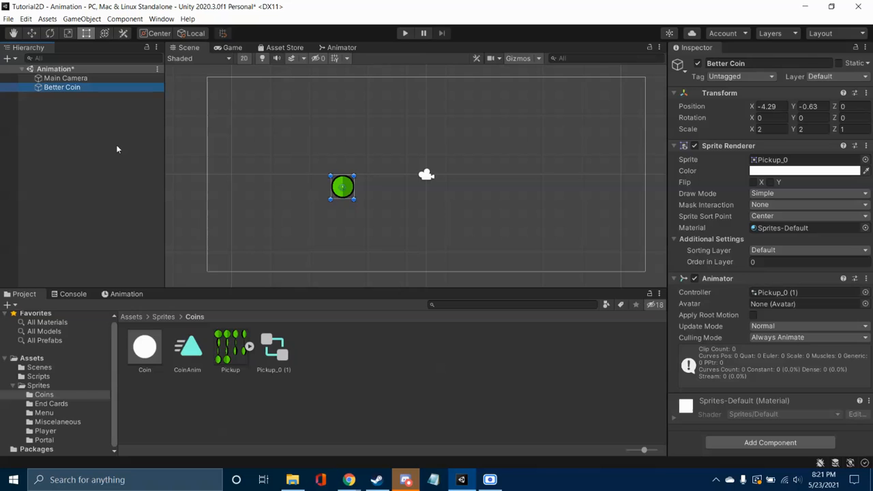
Step: Collapse Better Coin's existing components, add a Circle Collider 2D to it and turn on Is Trigger
left_click(674, 146)
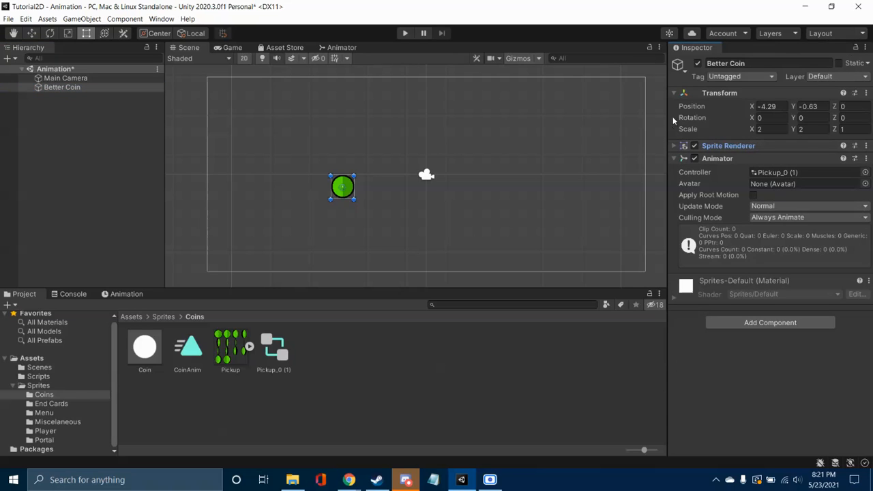
left_click(674, 92)
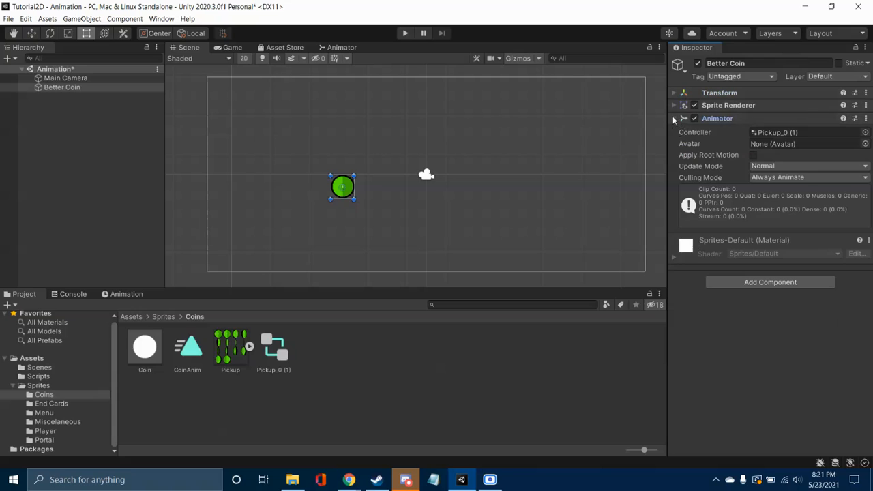
left_click(674, 118)
left_click(734, 174)
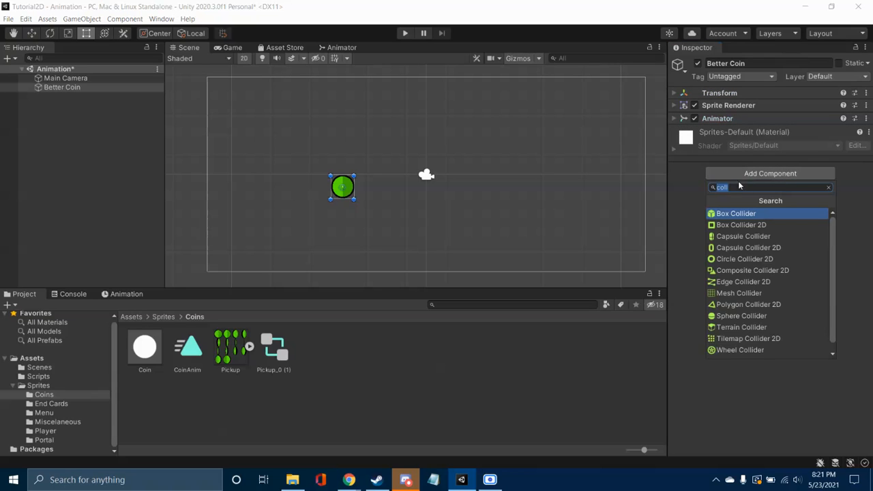
type("co")
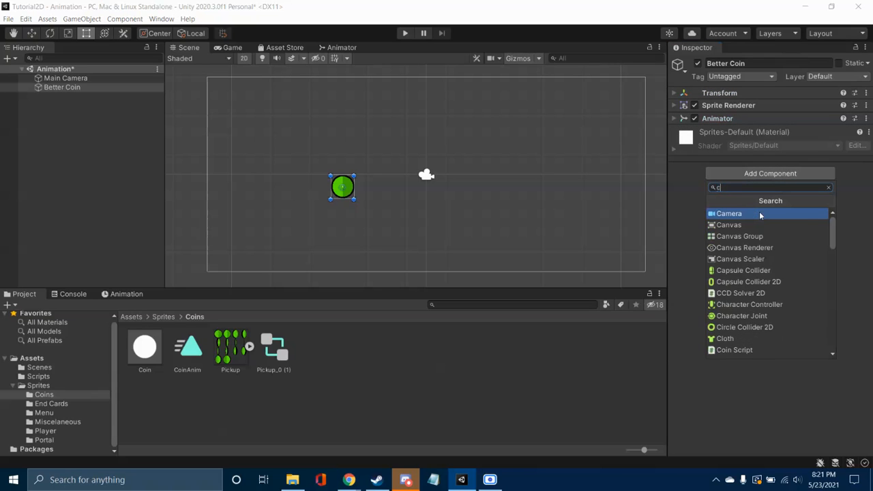
key("BackSpace")
key("BackSpace")
type("cir")
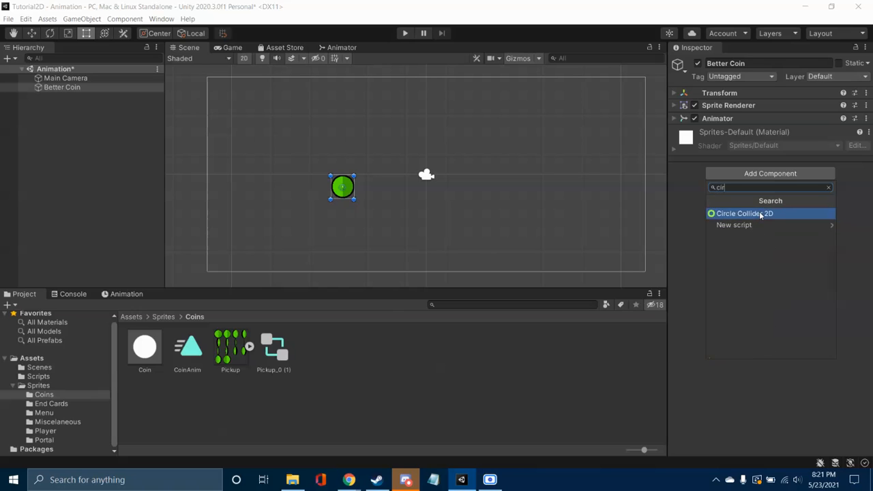
left_click(762, 214)
left_click(753, 170)
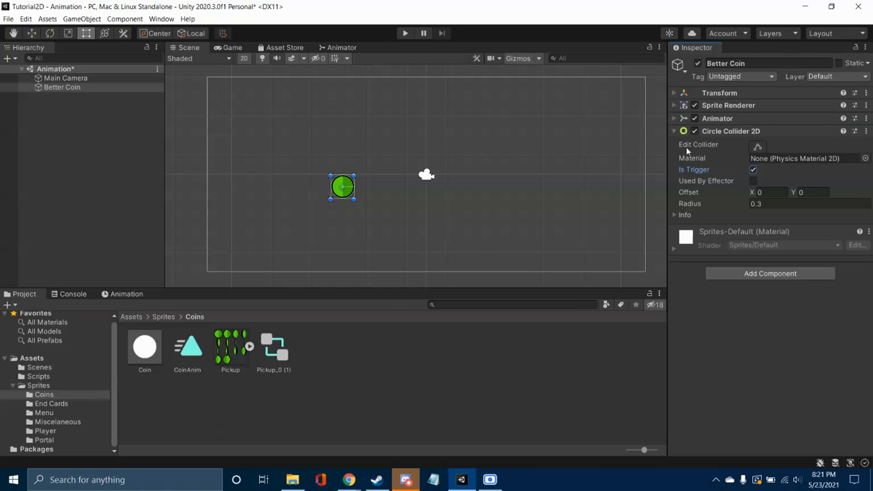
Step: Enable collider editing on Better Coin and check up close how the circle collider fits the coin sprite's outline
left_click(758, 147)
scroll(376, 214, "up", 5)
middle_click_drag(376, 214, 558, 266)
scroll(519, 220, "up", 8)
scroll(497, 194, "up", 5)
middle_click_drag(497, 194, 589, 244)
scroll(581, 243, "up", 4)
scroll(580, 243, "up", 3)
scroll(594, 258, "down", 1)
scroll(588, 244, "down", 10)
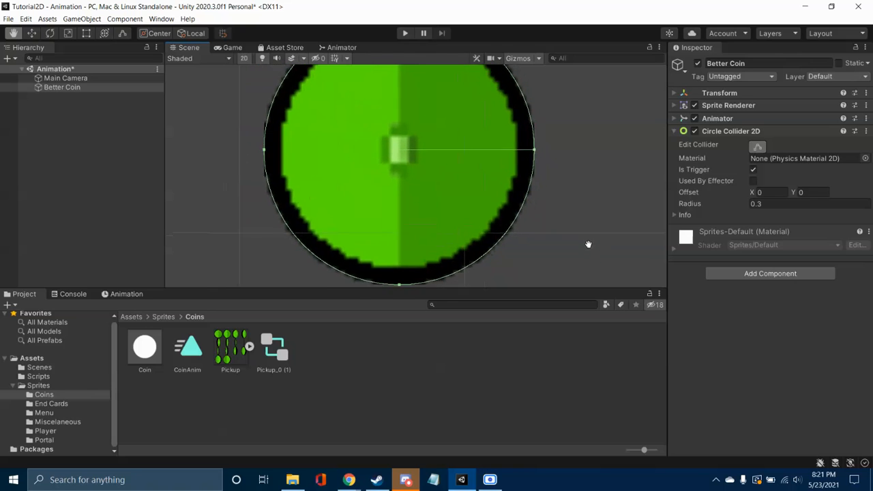
scroll(335, 181, "down", 2)
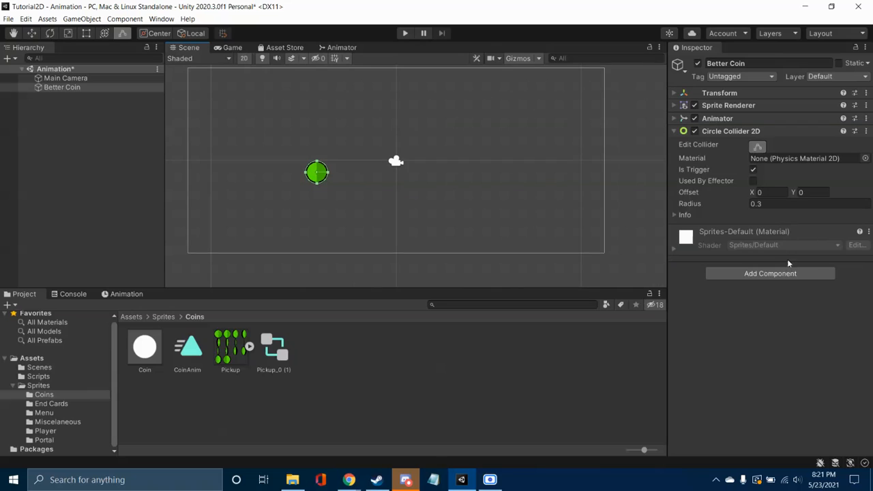
Step: Inspect the CoinScript code in the Scripts folder
left_click(12, 386)
left_click(36, 378)
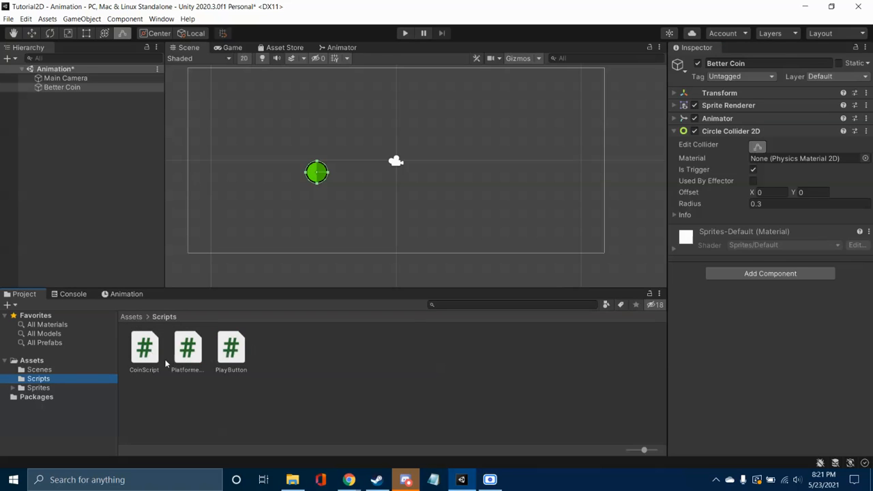
right_click(150, 356)
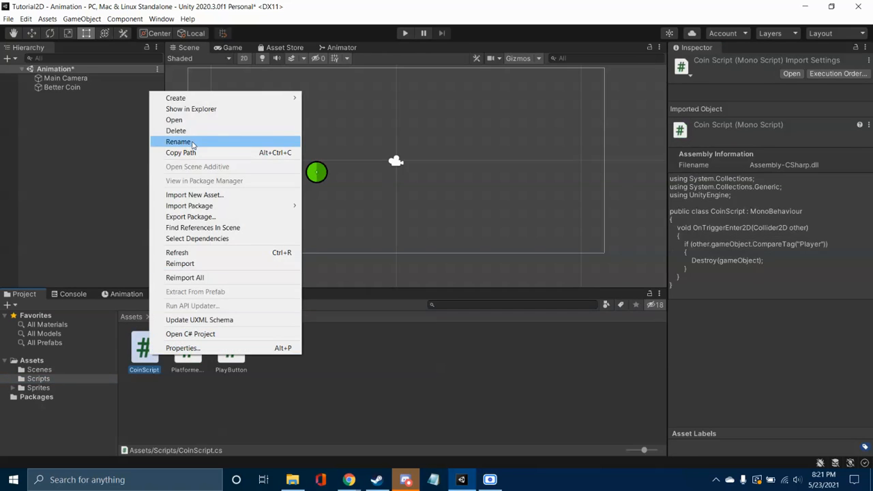
left_click(176, 393)
Step: Open the Coins folder inside Sprites and create a prefab there from the Better Coin object
left_click(39, 387)
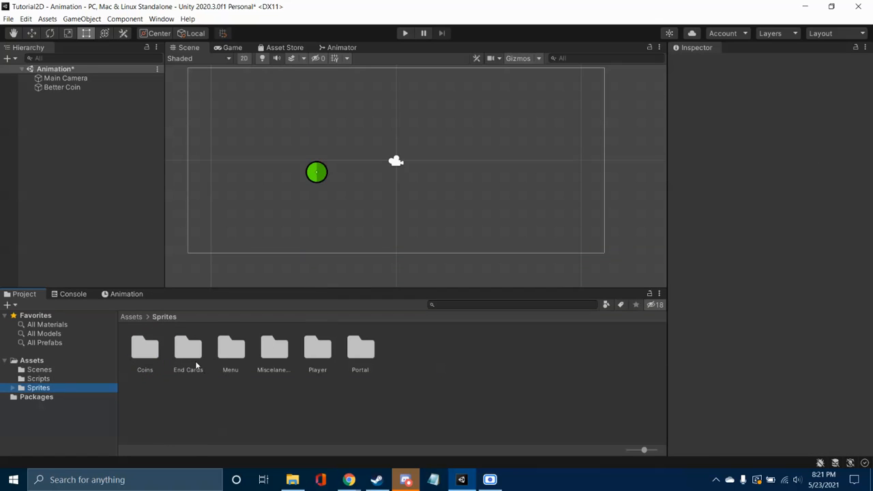
left_click(146, 349)
double_click(152, 351)
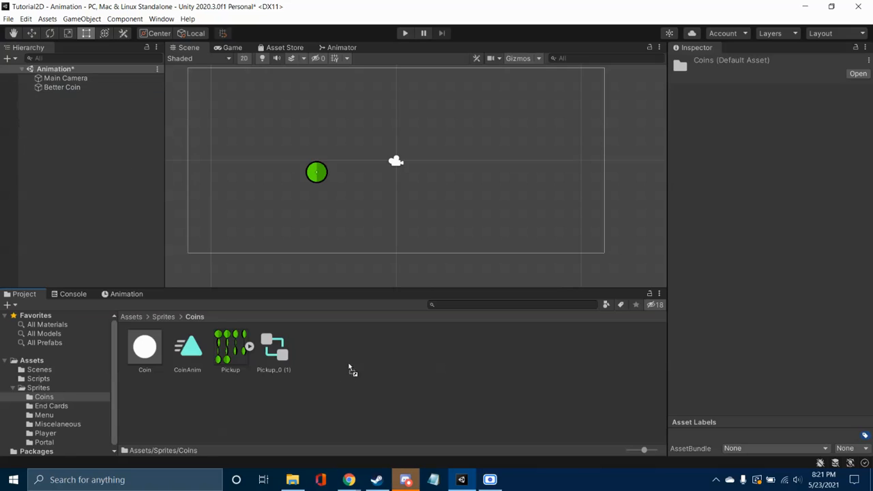
left_click_drag(344, 359, 344, 359)
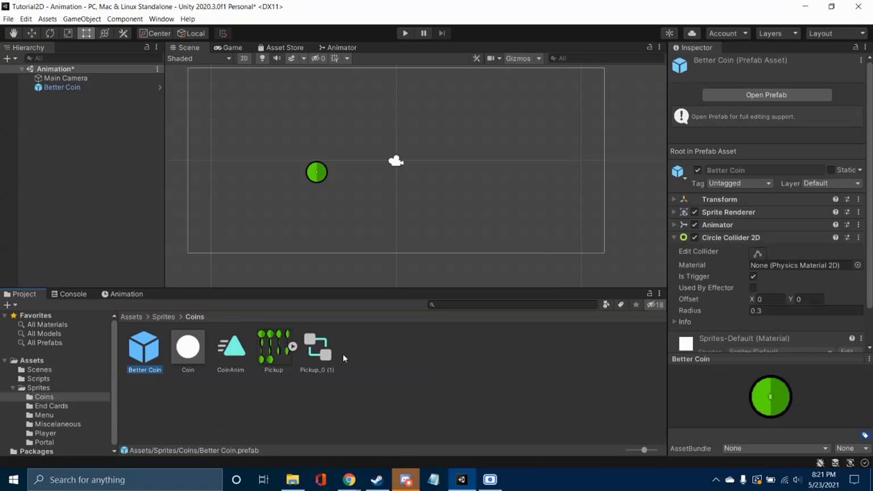
left_click(181, 410)
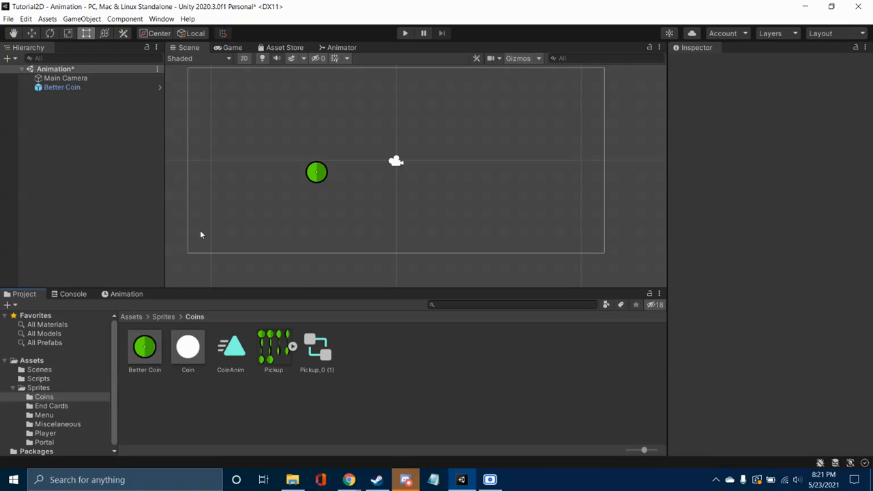
Step: Open the Level 1 scene from the Scenes folder, saving the changes to the Animation scene
left_click(40, 379)
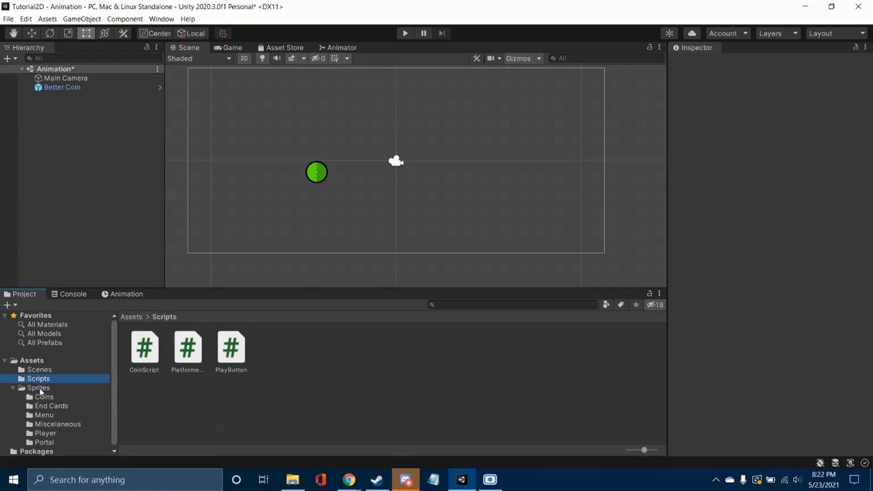
left_click(38, 369)
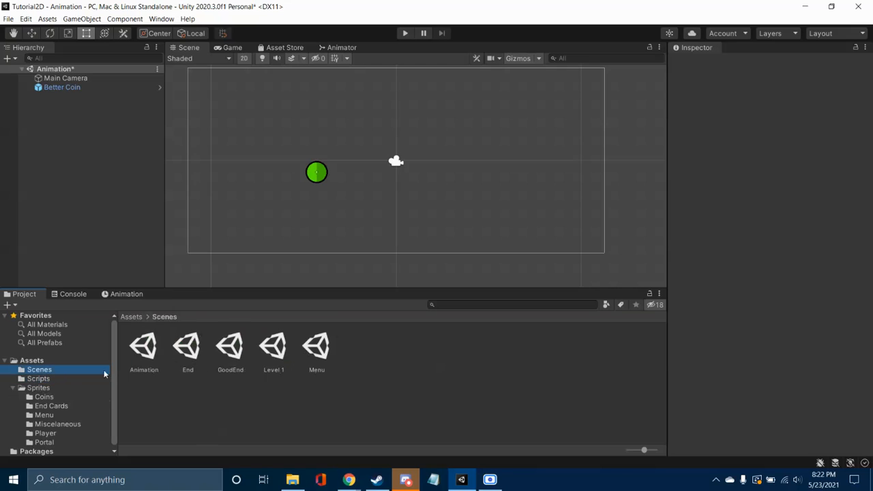
double_click(276, 349)
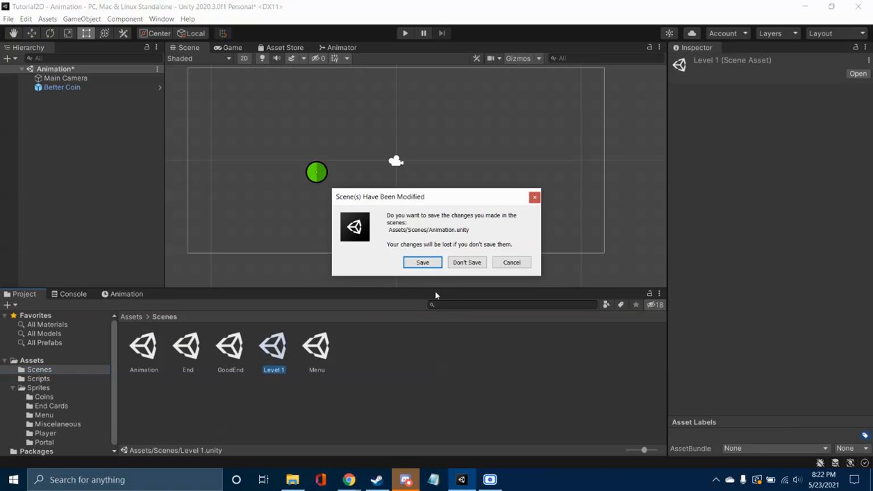
left_click(425, 266)
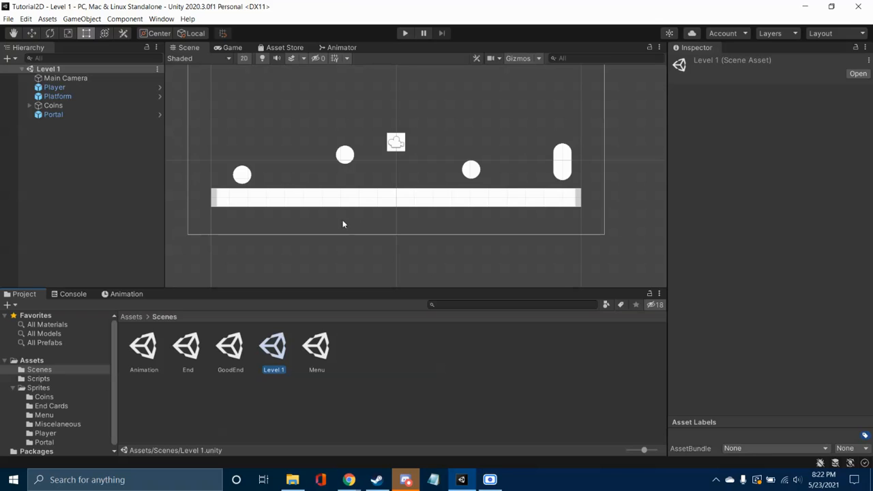
Step: Delete the three old white Coin objects from the Level 1 scene
left_click(346, 157)
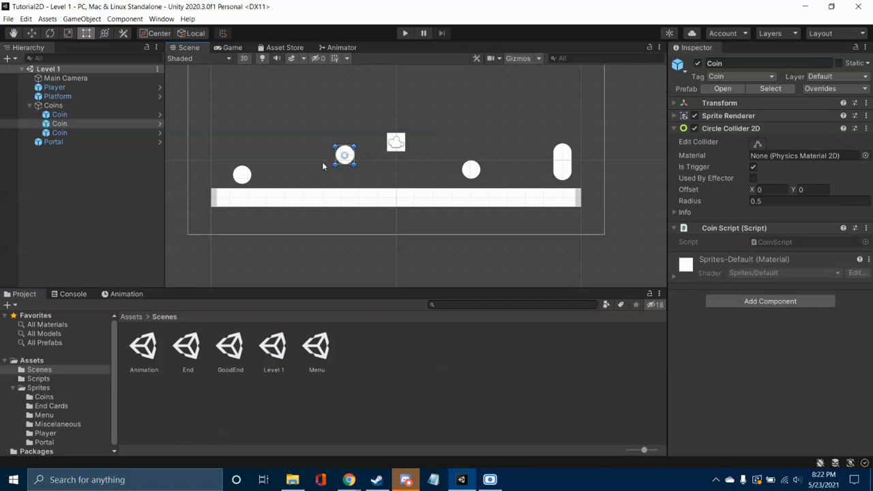
key("Delete")
left_click(242, 174)
key("Delete")
left_click(470, 169)
key("Delete")
Step: Place three Better Coin prefabs from the Coins folder above the platform, then run the scene briefly and stop it
left_click(53, 404)
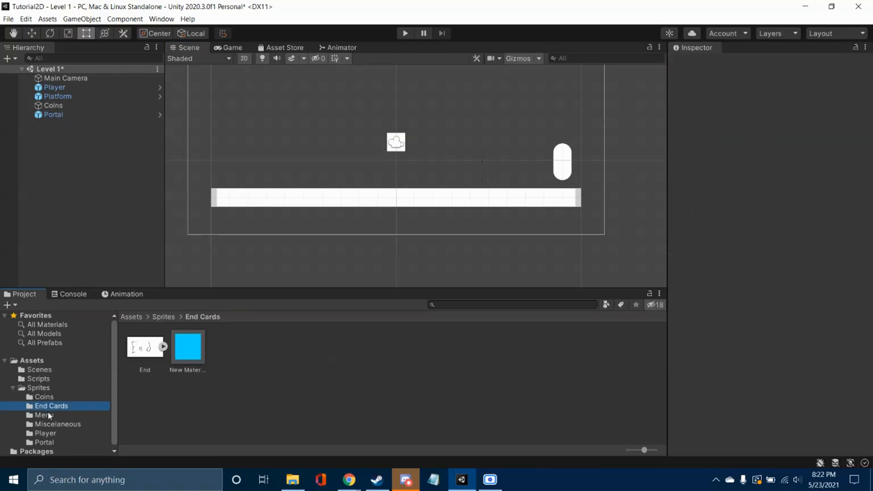
left_click(44, 397)
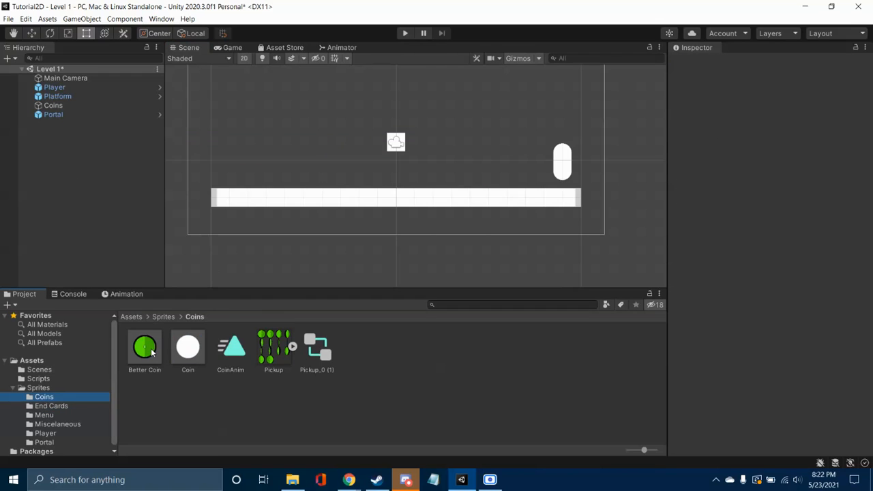
left_click(152, 349)
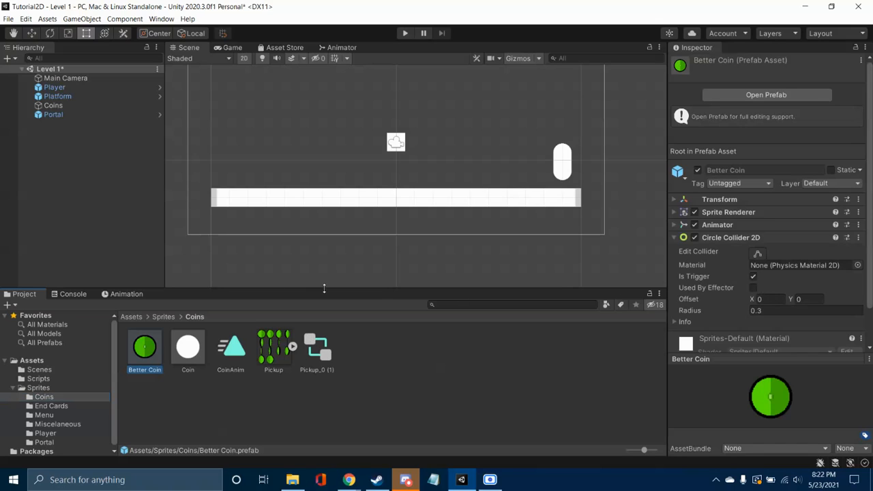
left_click_drag(146, 354, 259, 177)
left_click_drag(145, 348, 328, 141)
left_click_drag(142, 348, 494, 165)
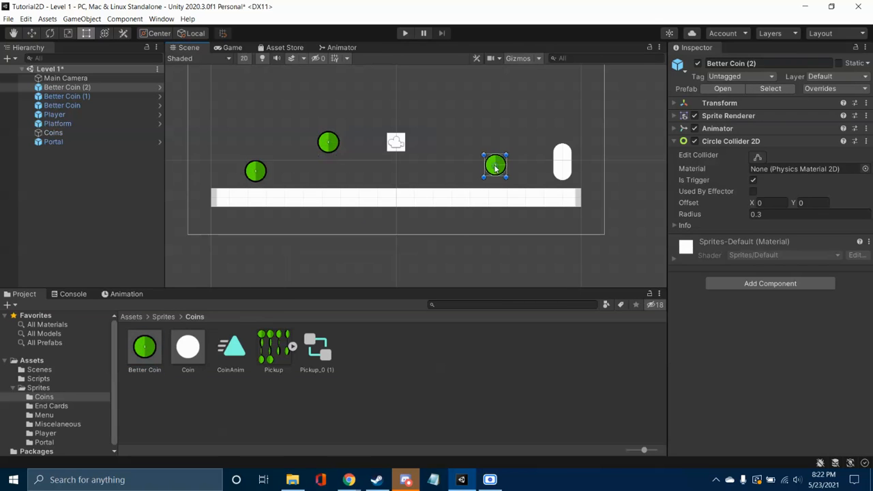
left_click(405, 33)
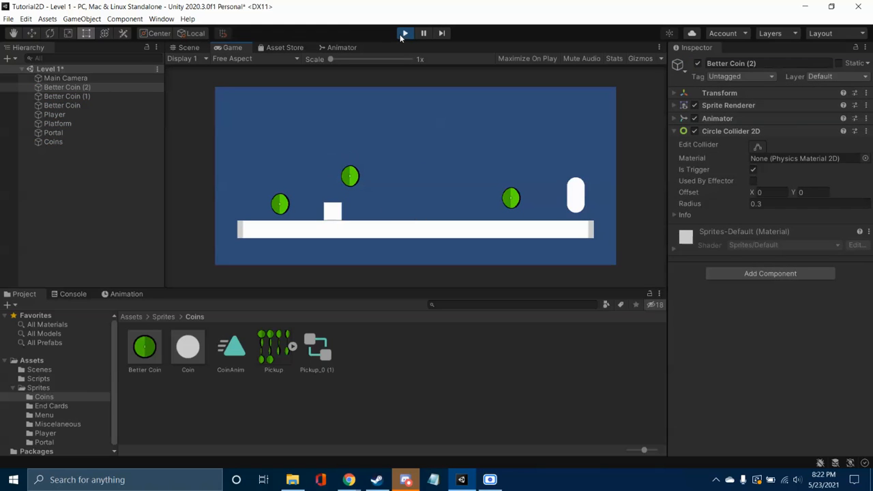
left_click(405, 32)
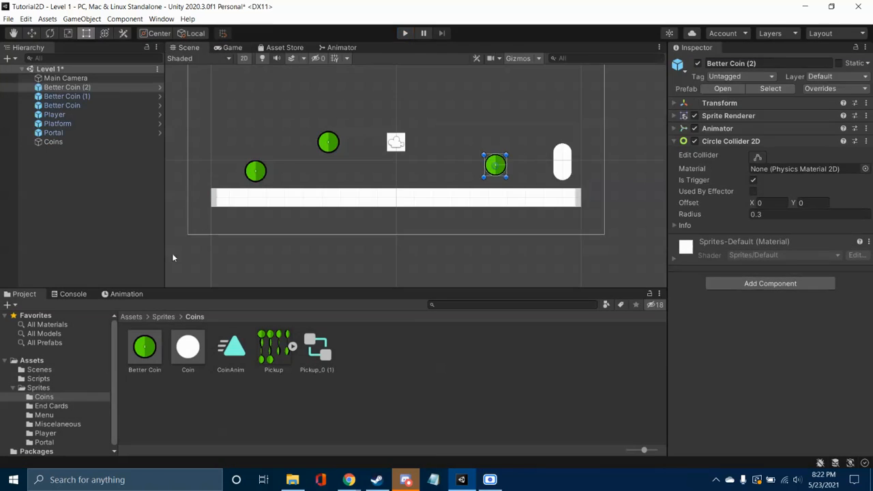
Step: Enable Loop Time on the CoinAnim clip in the Coins folder, then run the scene briefly and stop it
left_click(46, 434)
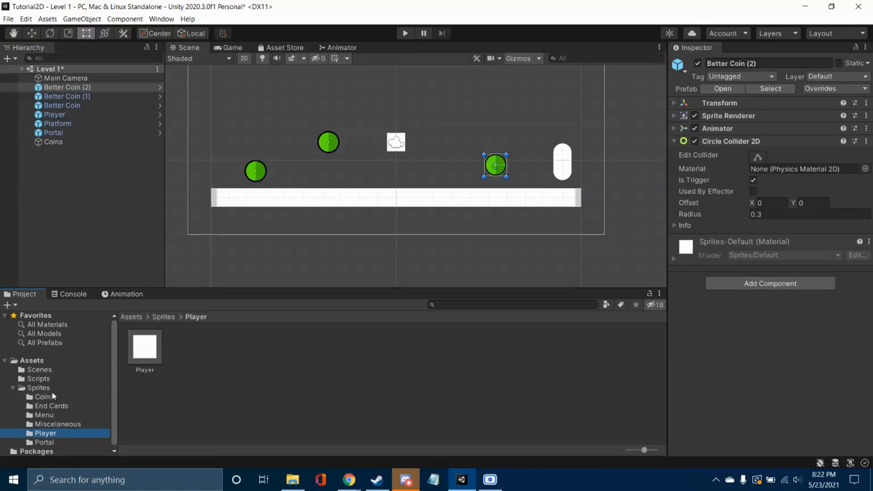
left_click(45, 398)
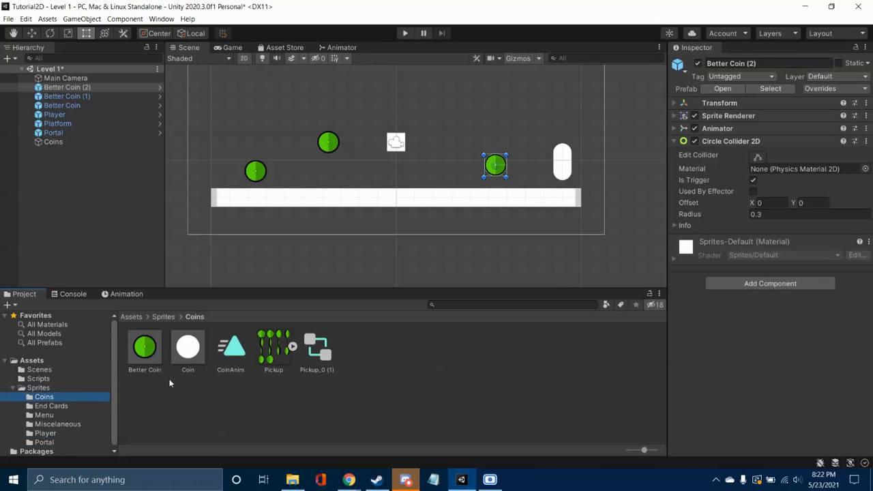
double_click(225, 350)
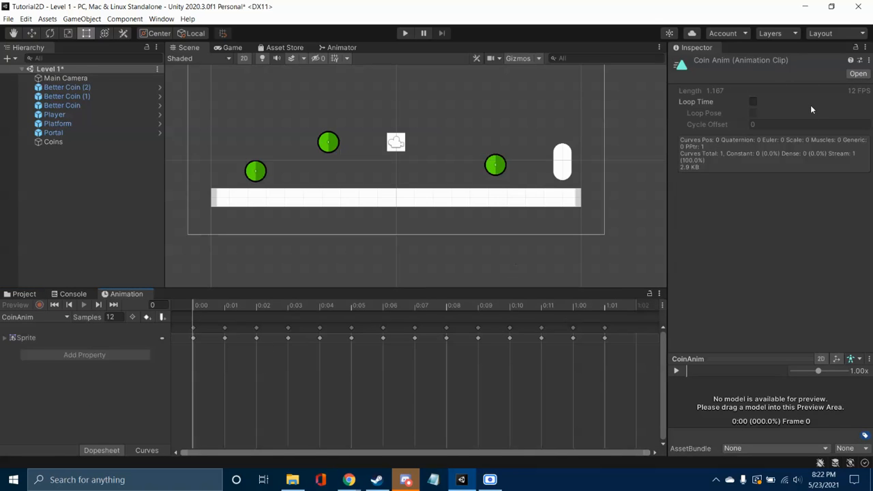
left_click(753, 101)
left_click(24, 294)
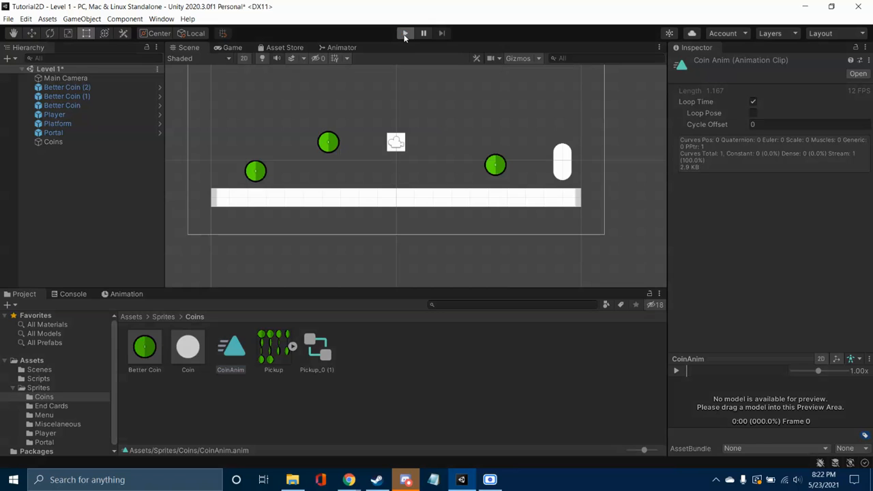
left_click(405, 34)
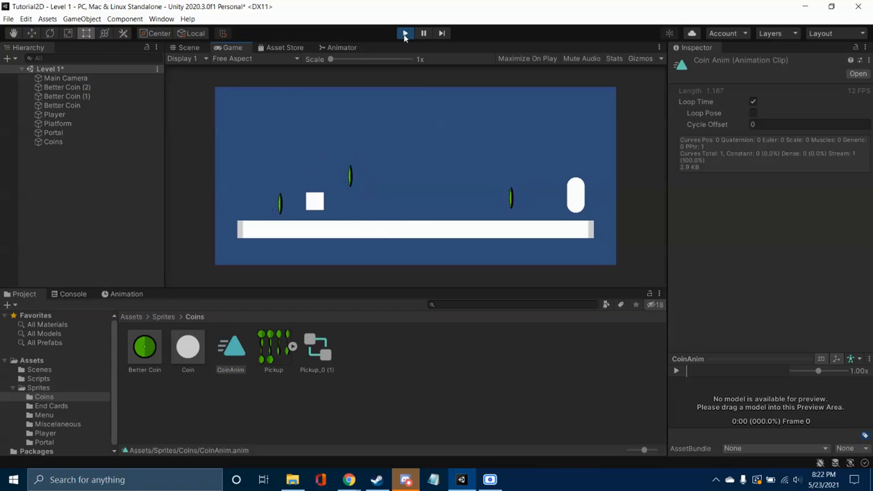
left_click(404, 35)
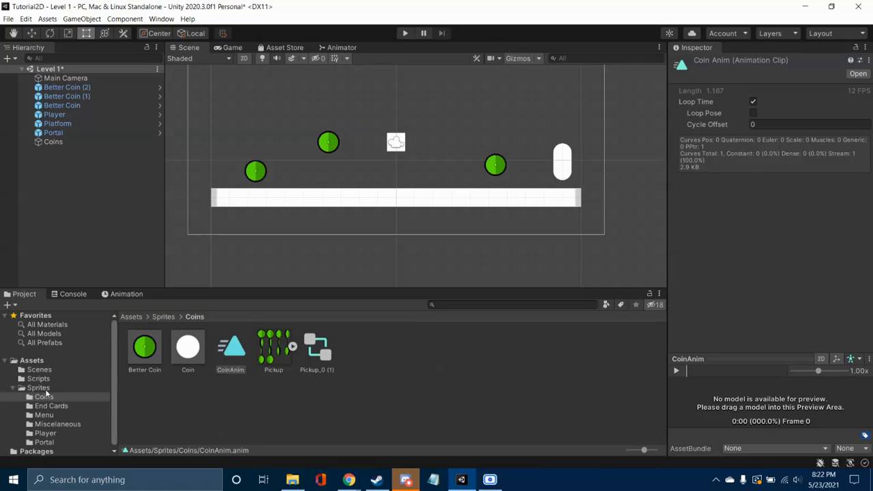
Step: Open the Better Coin prefab for editing, set its tag to Coin, and return to the Level 1 scene
left_click(144, 348)
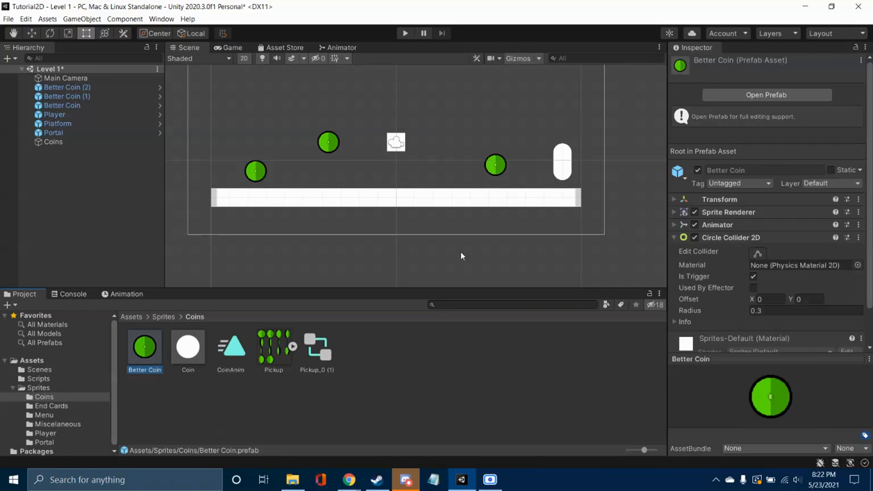
left_click(767, 95)
left_click(740, 77)
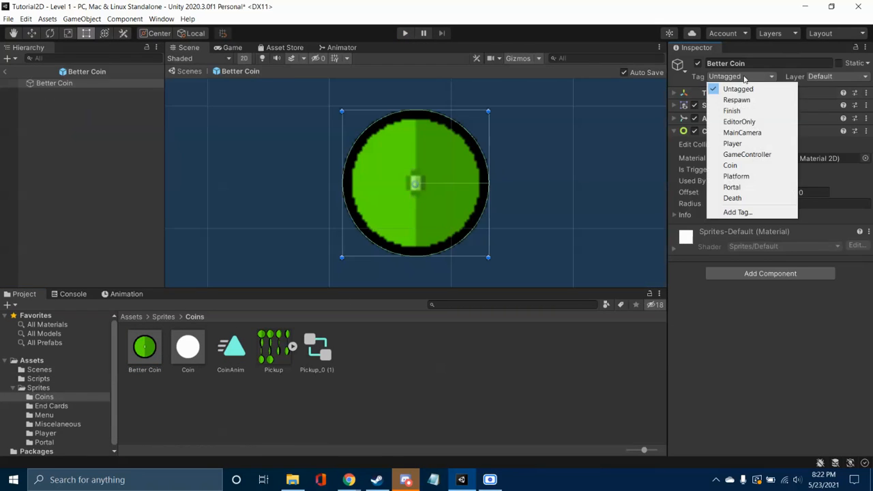
left_click(734, 165)
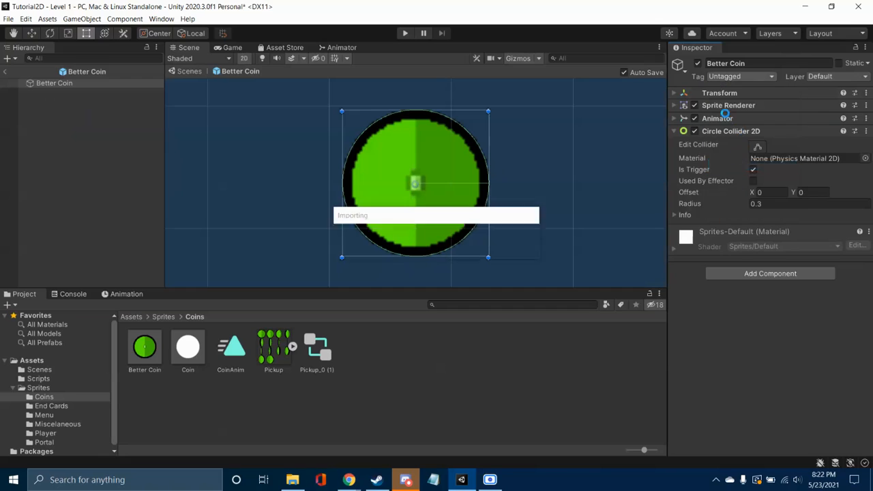
left_click(6, 72)
Step: Run the scene, move the player left into the nearest coin to test collection, and stop it
left_click(403, 33)
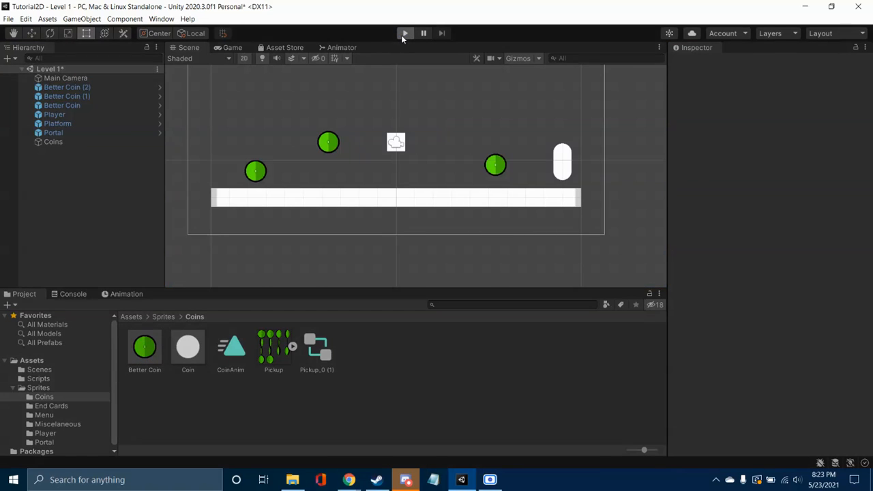
key("a")
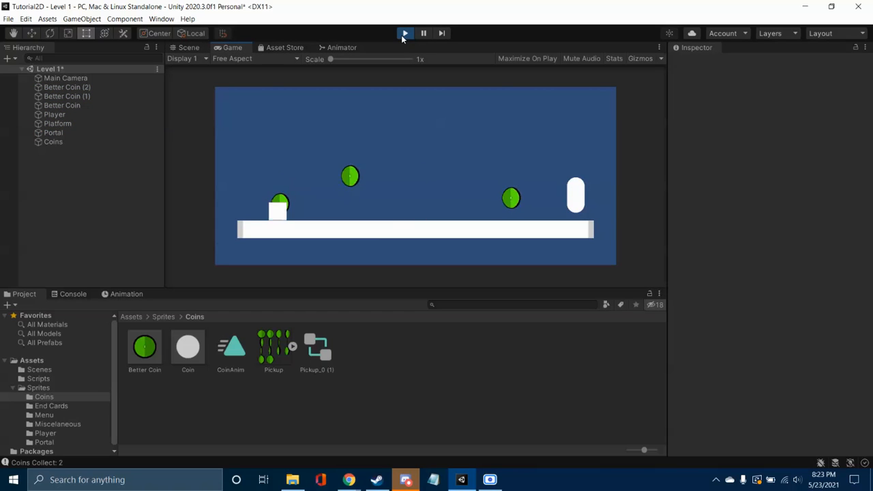
left_click(405, 34)
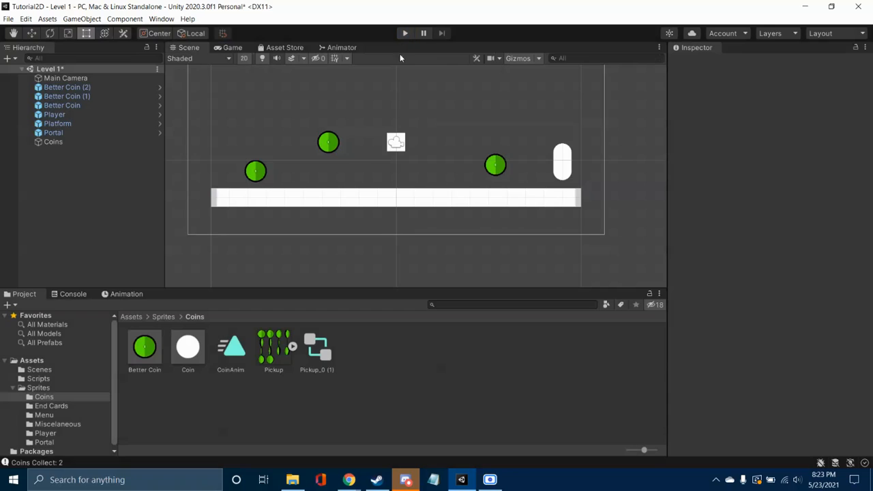
Step: Open PlatformerMovementScript from the Scripts folder in Visual Studio and go to its OnTriggerEnter2D method
left_click(46, 433)
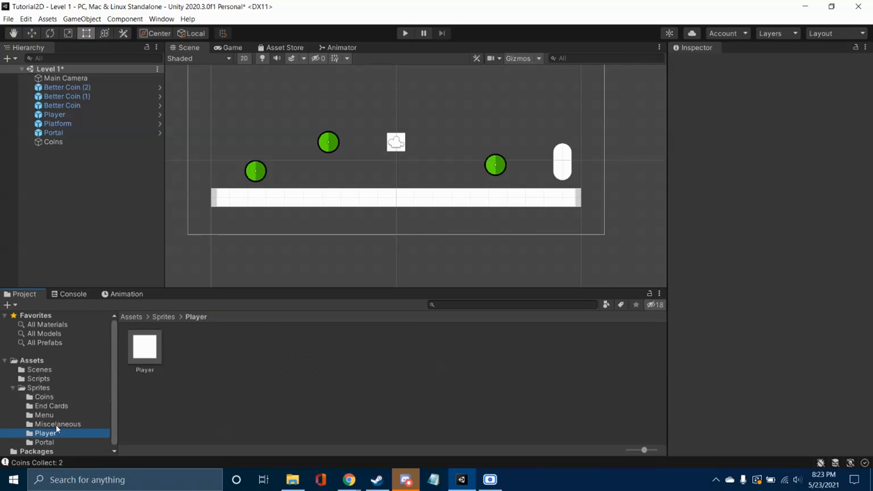
left_click(38, 379)
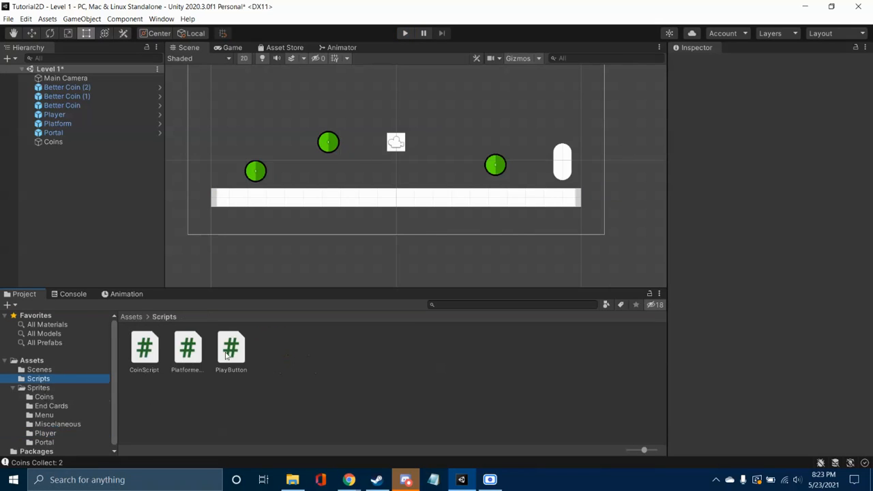
double_click(198, 348)
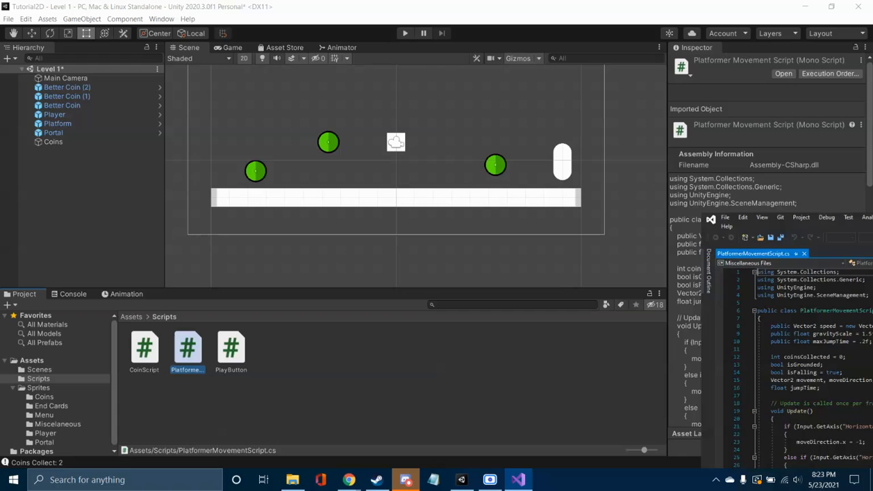
scroll(240, 265, "down", 20)
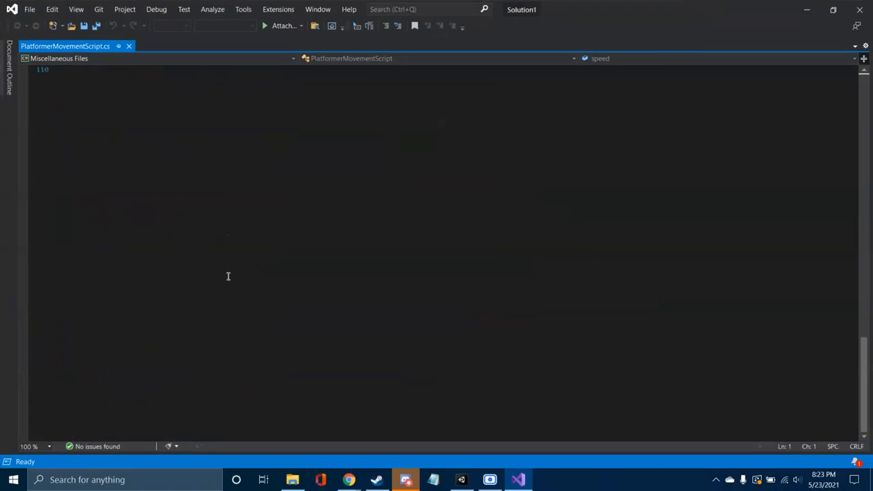
scroll(228, 275, "up", 11)
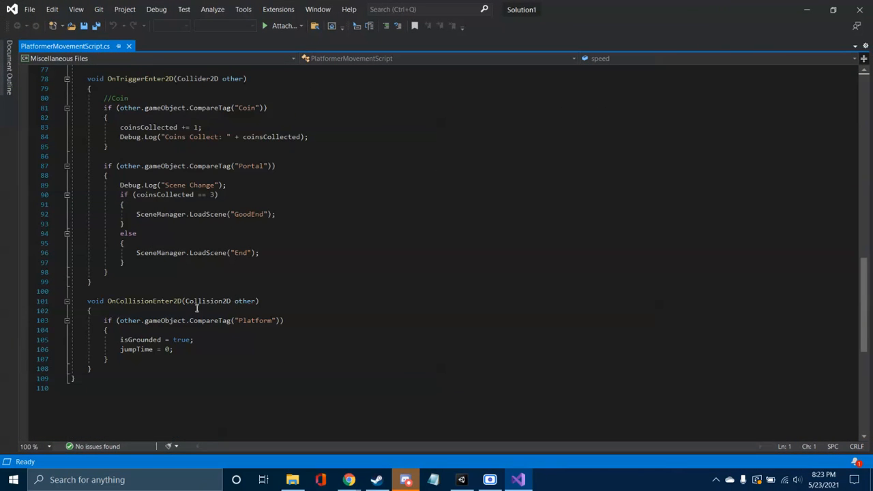
scroll(197, 280, "up", 2)
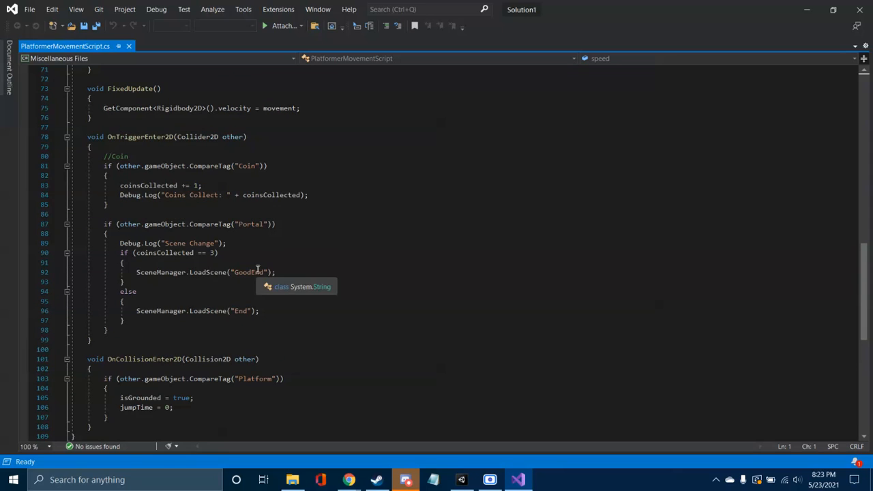
Step: Add Destroy(other.gameObject); below the coin Debug.Log line in the Coin tag check, then save the script and close Visual Studio
left_click(321, 195)
key("Return")
type("Destroy")
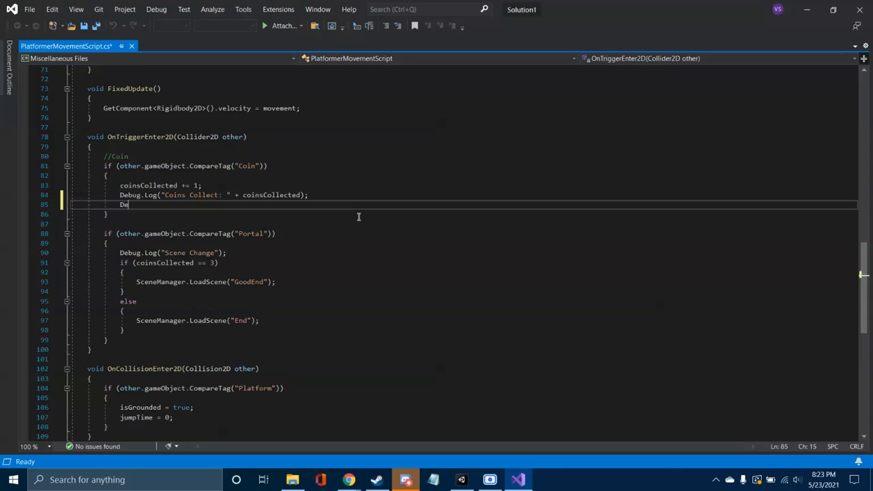
type("();")
key("Right")
type("other.game")
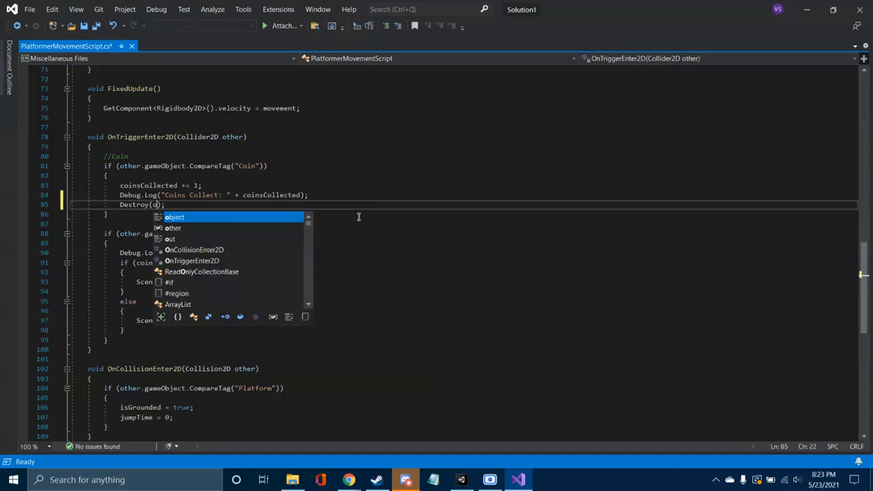
type("Object")
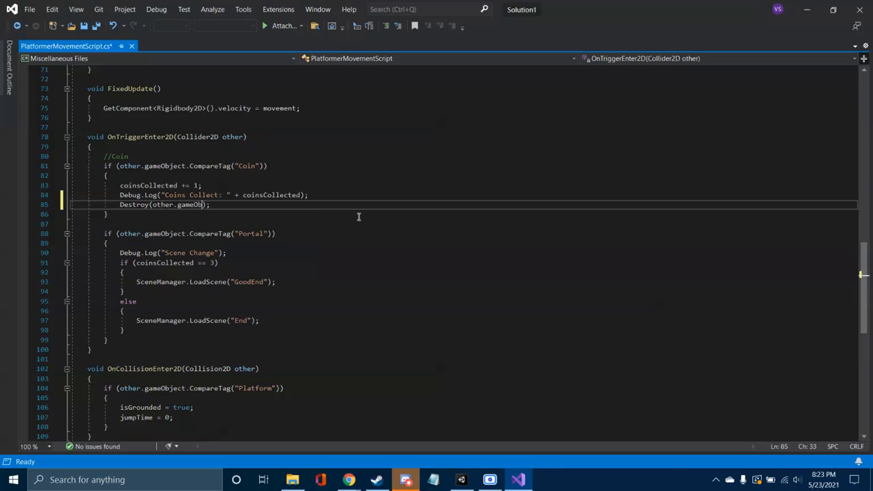
key("ctrl+s")
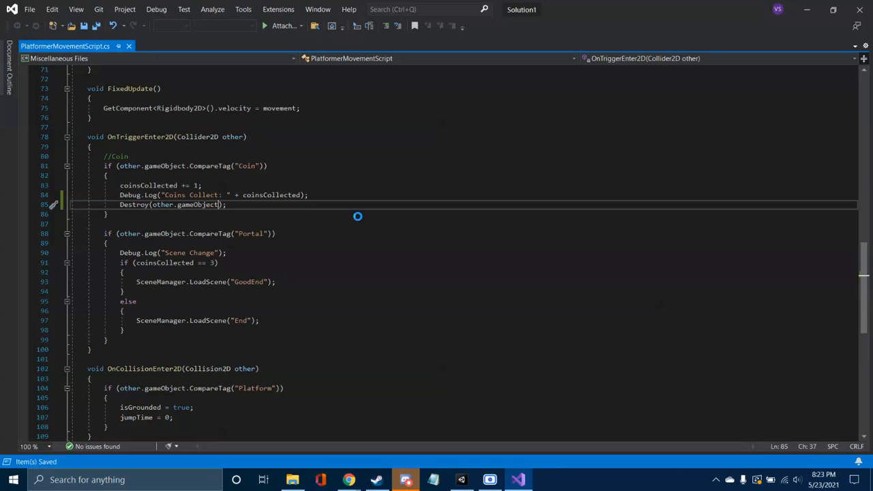
left_click(860, 9)
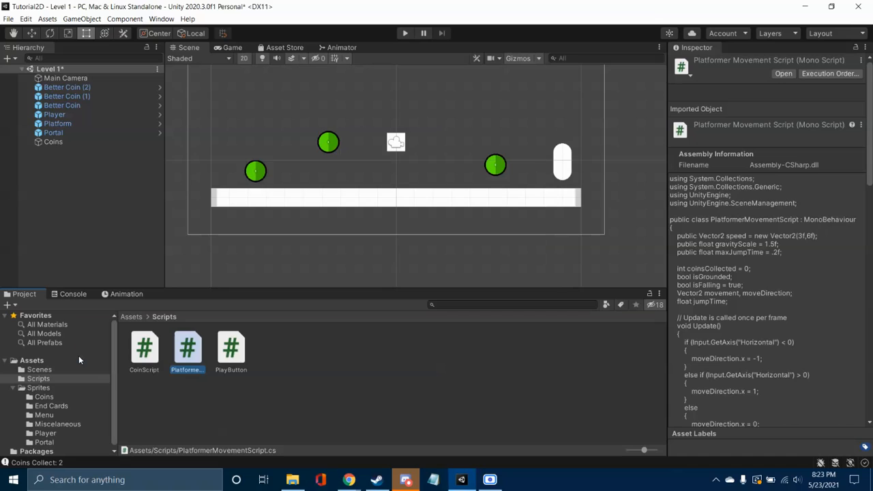
Step: Import the Idle, Jump and Run images from the Spritesheets folder on disk into the project's Sprites > Player folder
left_click(59, 435)
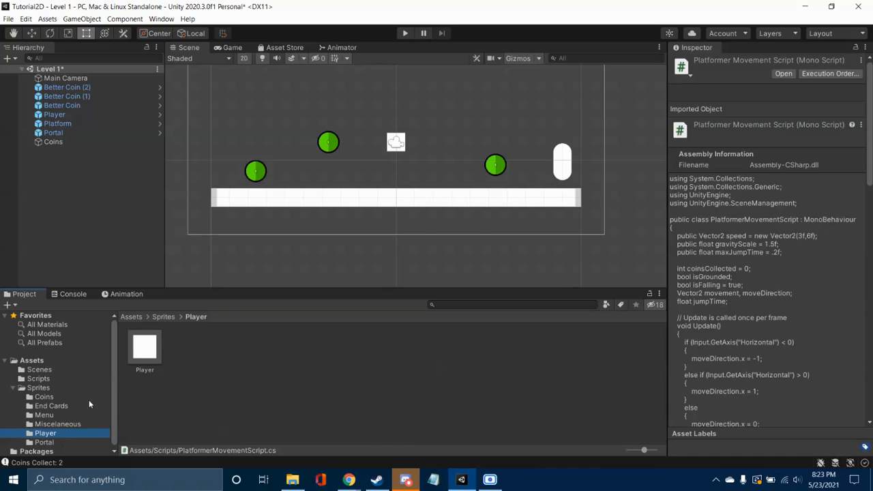
left_click(292, 479)
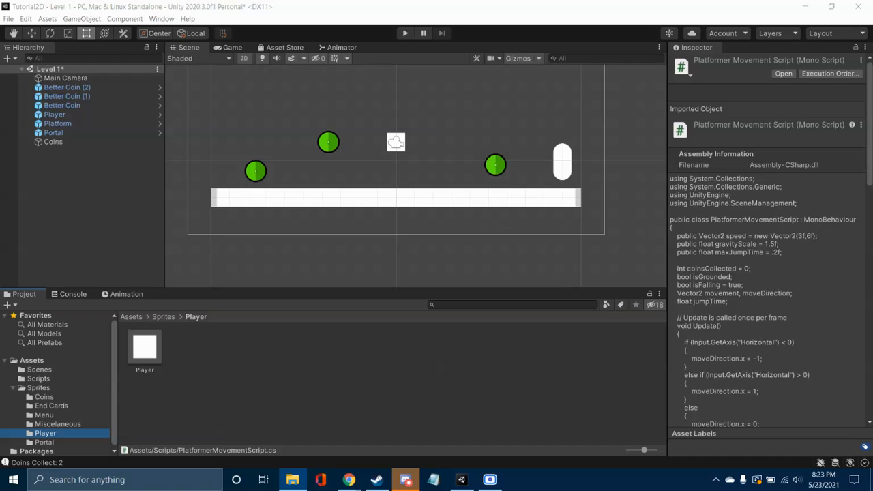
left_click_drag(872, 180, 512, 0)
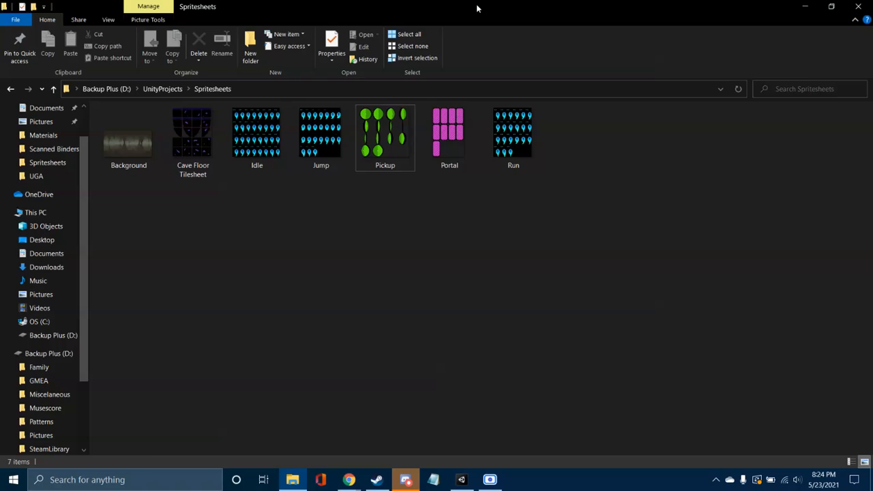
left_click_drag(478, 8, 478, 0)
left_click_drag(344, 349, 195, 369)
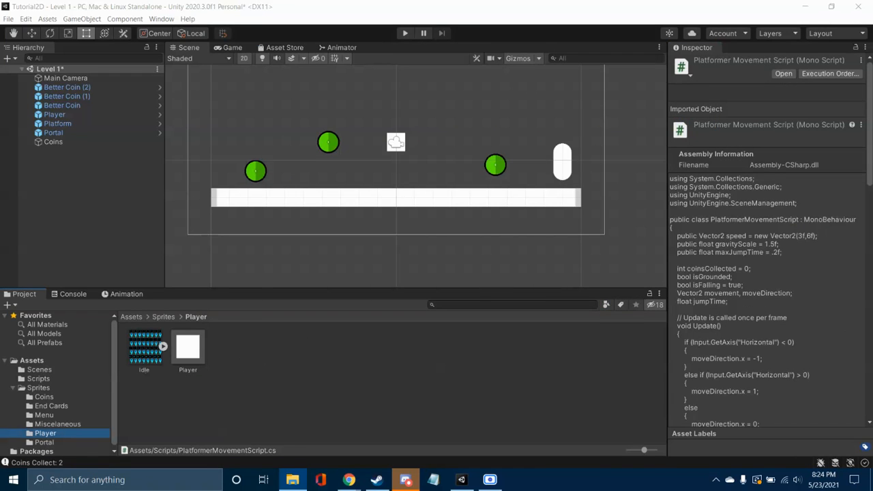
left_click_drag(670, 310, 241, 358)
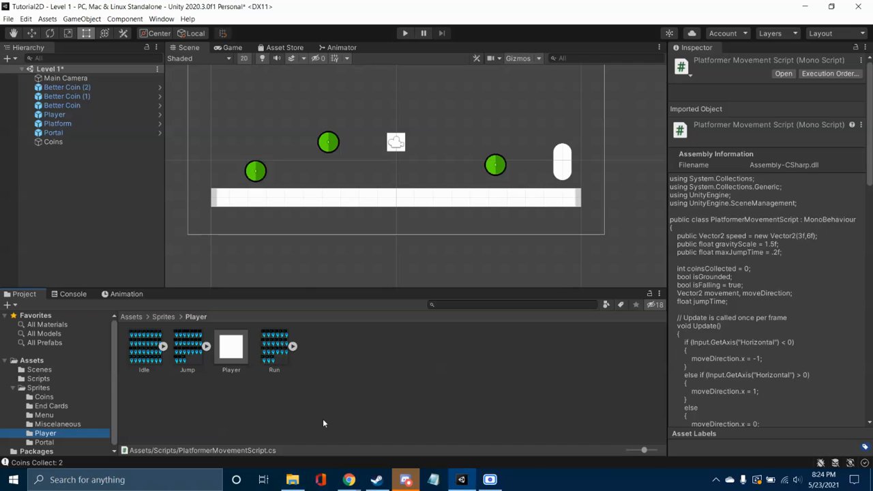
Step: Set the Idle texture's Sprite Mode to Multiple and open it in the Sprite Editor, applying the import settings
left_click(156, 353)
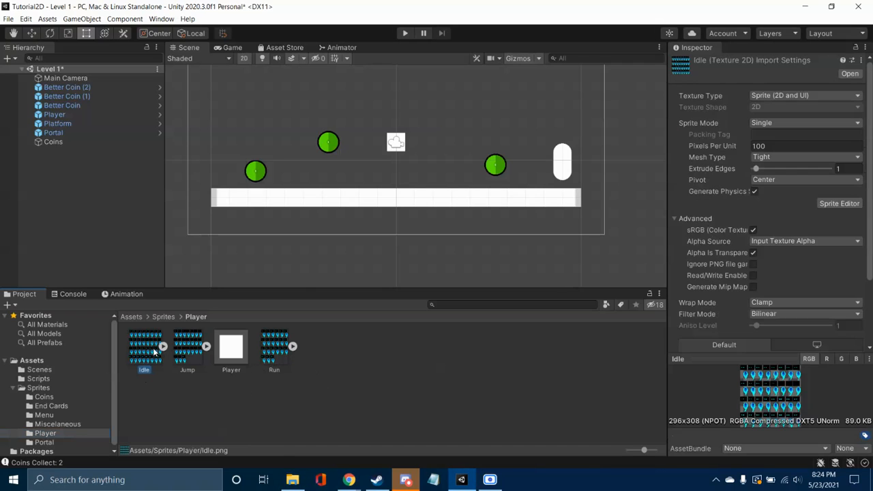
left_click(803, 122)
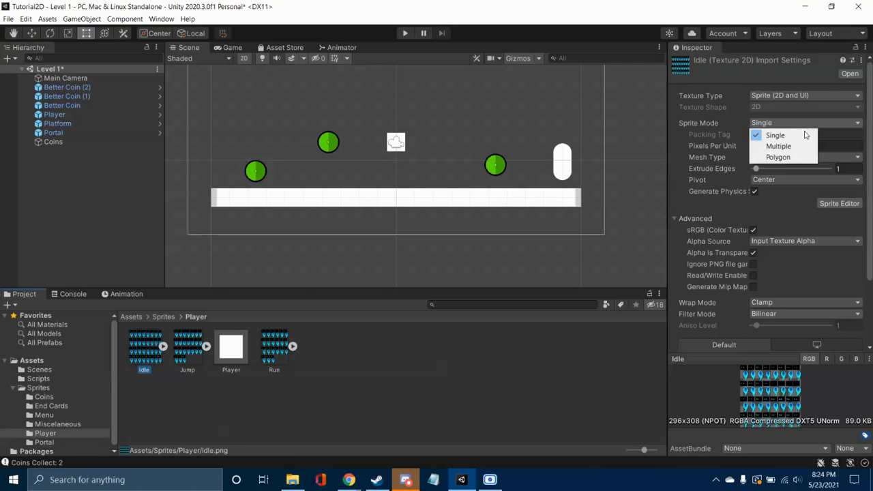
left_click(781, 144)
left_click(854, 194)
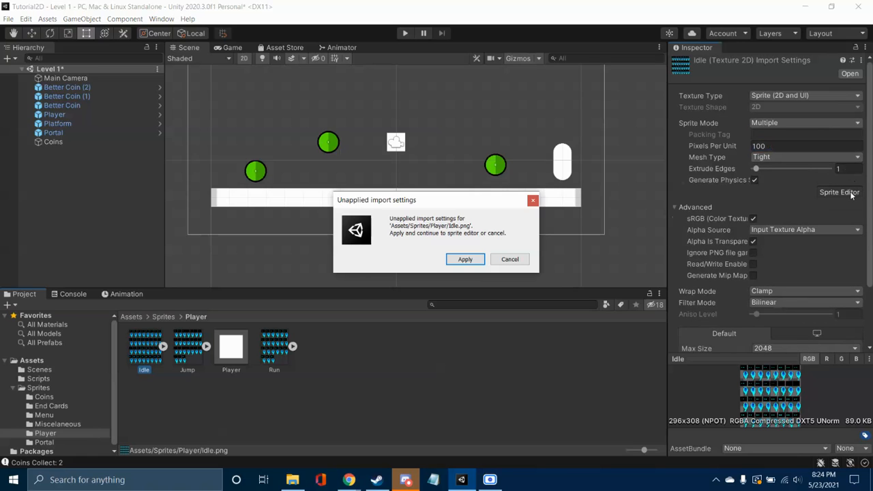
left_click(469, 259)
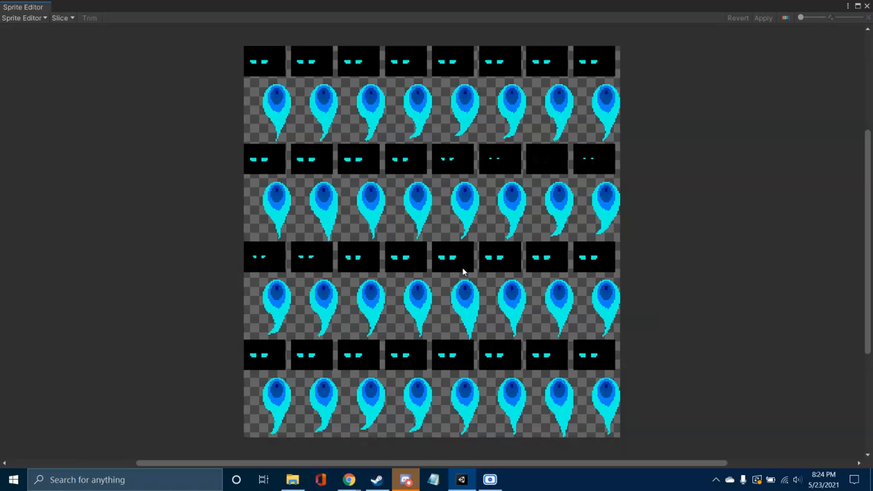
Step: Slice the Idle spritesheet by cell count into 8 columns and 4 rows, apply the slices and close the Sprite Editor
left_click(62, 18)
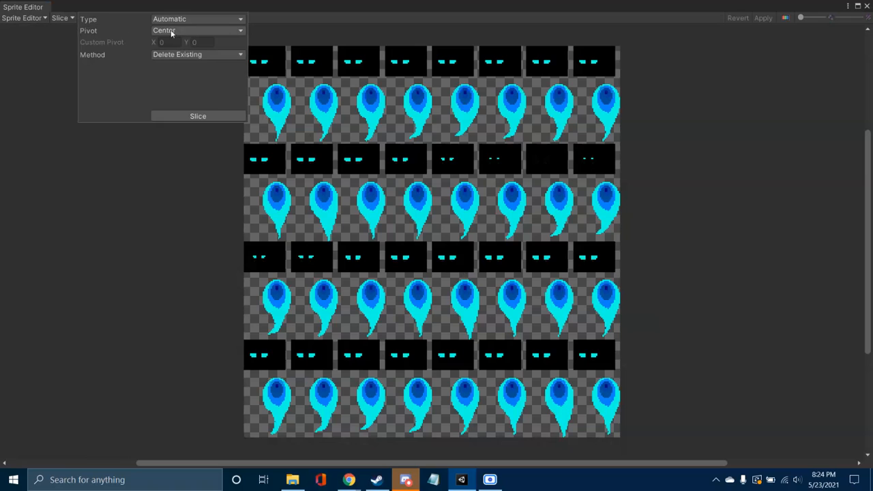
left_click(195, 19)
left_click(196, 53)
left_click(179, 30)
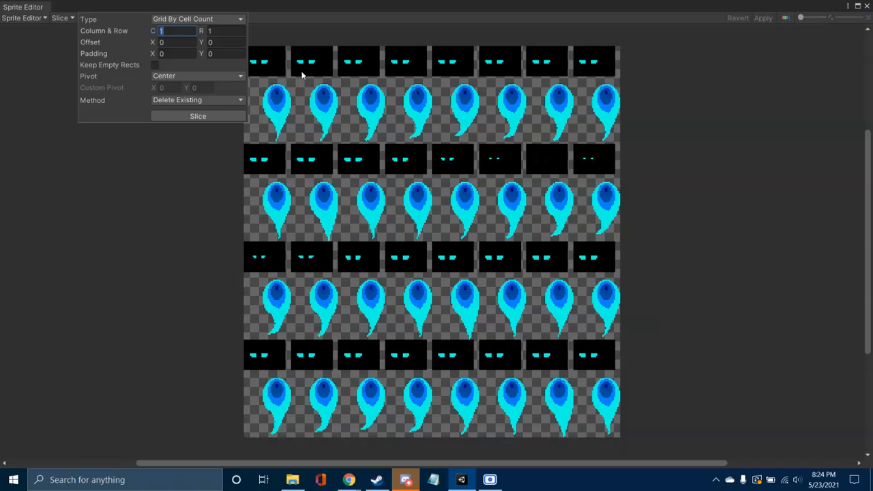
type("8")
left_click(221, 32)
type("4")
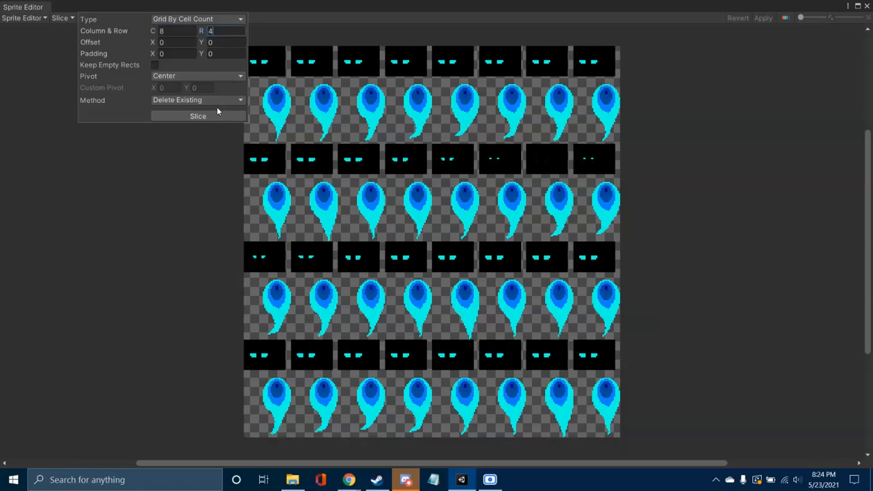
left_click(216, 117)
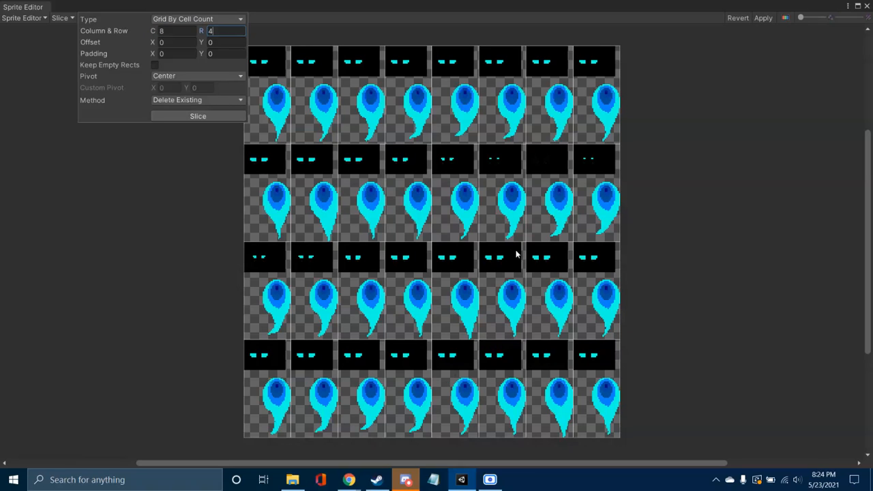
left_click(764, 18)
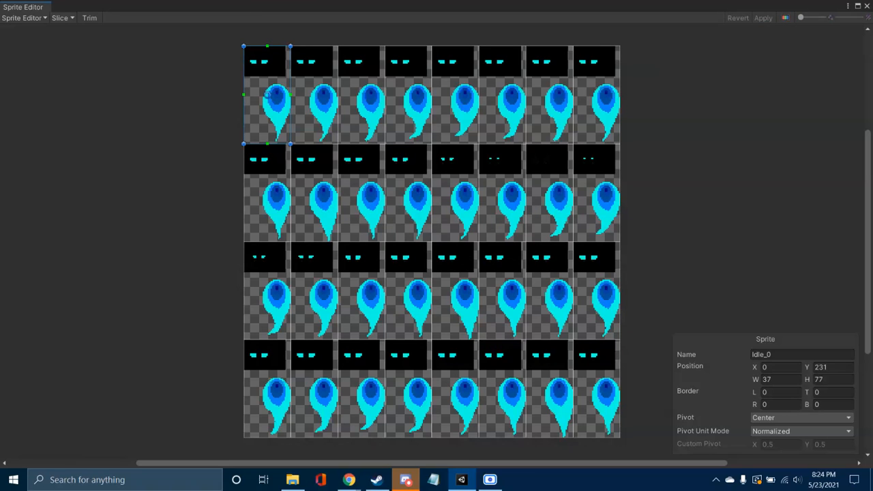
left_click(867, 6)
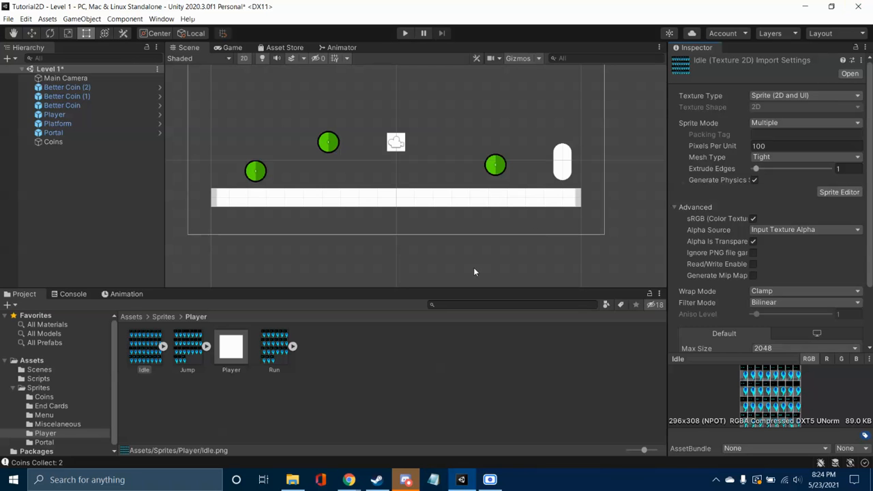
Step: Set the Sprite Mode of the Jump texture in the Player sprites folder to Multiple
left_click(191, 349)
left_click(805, 123)
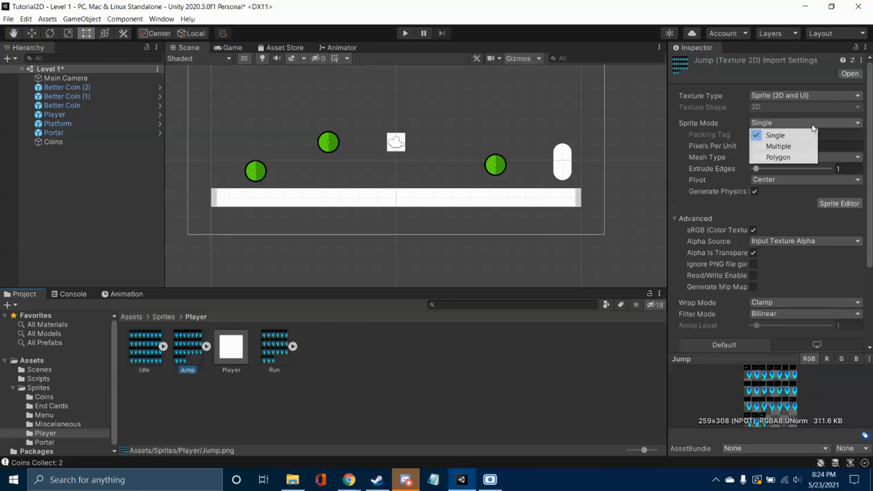
left_click(802, 147)
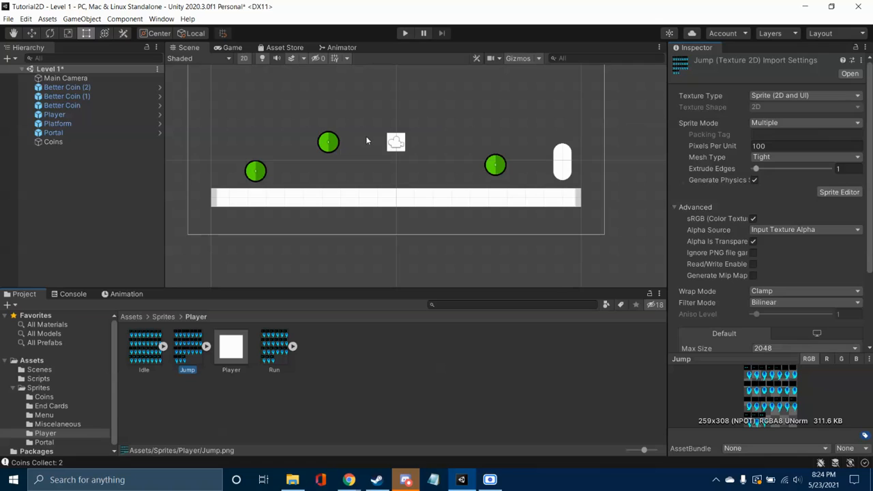
Step: Open the Animation scene from the Scenes folder, saving the changes to Level 1
left_click(38, 378)
left_click(39, 369)
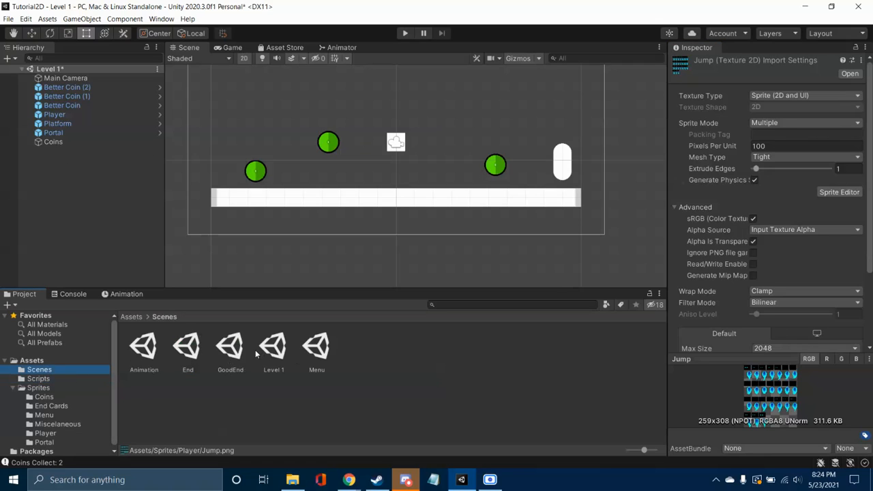
left_click(149, 346)
left_click(422, 260)
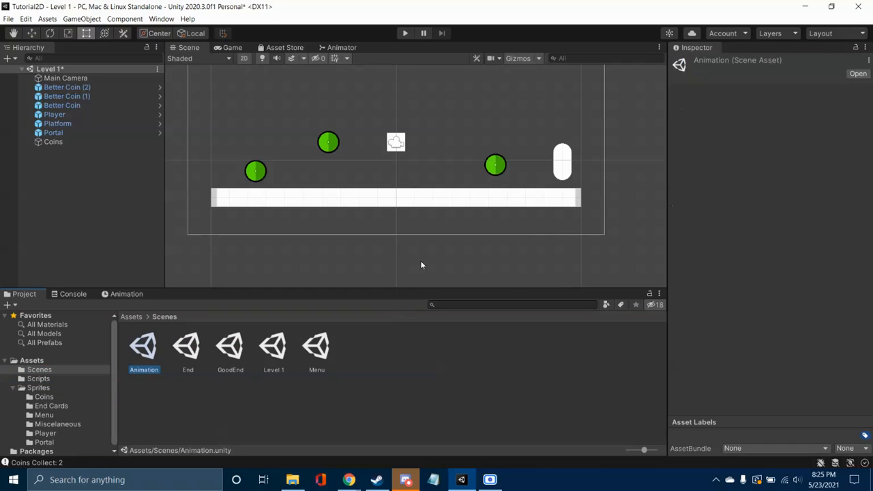
double_click(146, 351)
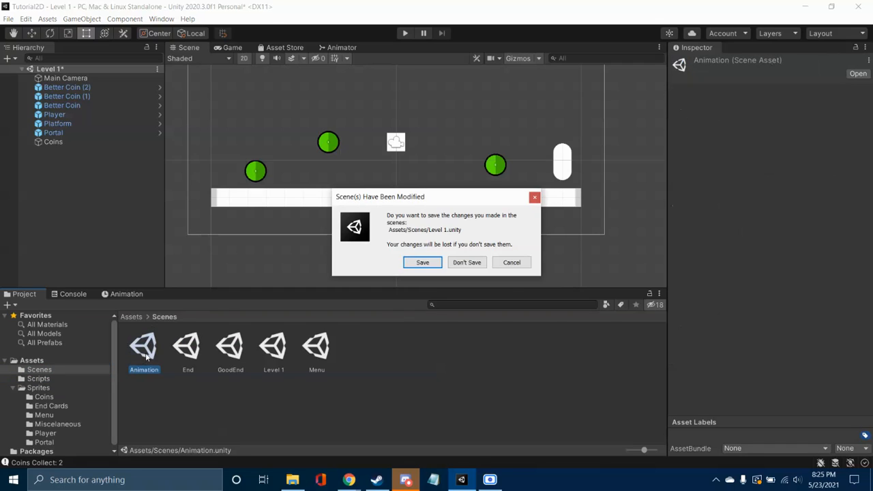
left_click(421, 261)
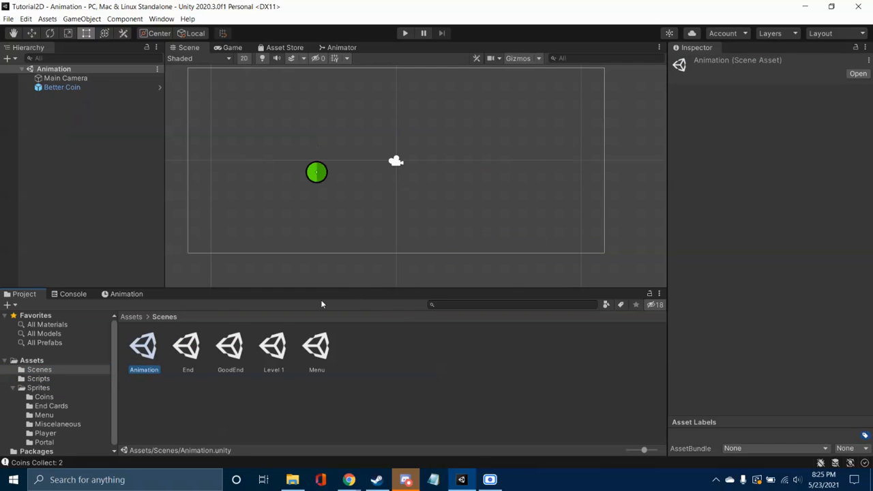
Step: Open the Jump texture from the Player folder in the Sprite Editor and slice it by cell count into 8 columns and 4 rows
left_click(46, 434)
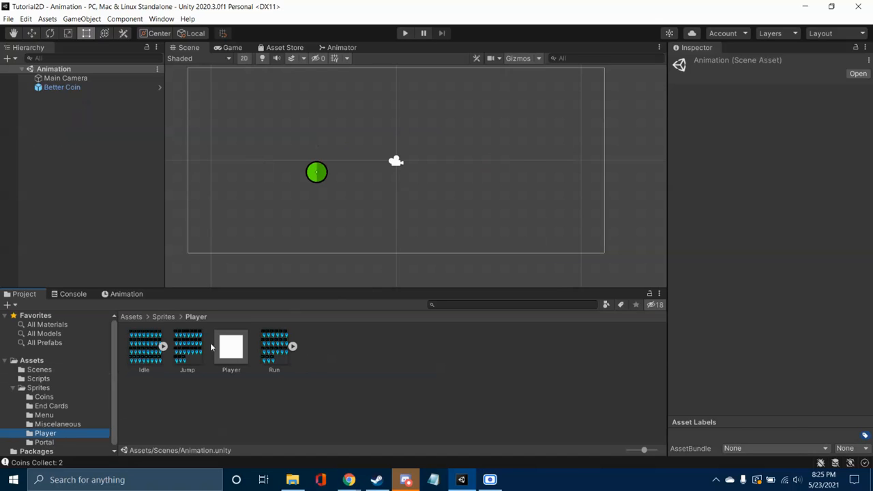
left_click(189, 346)
left_click(839, 192)
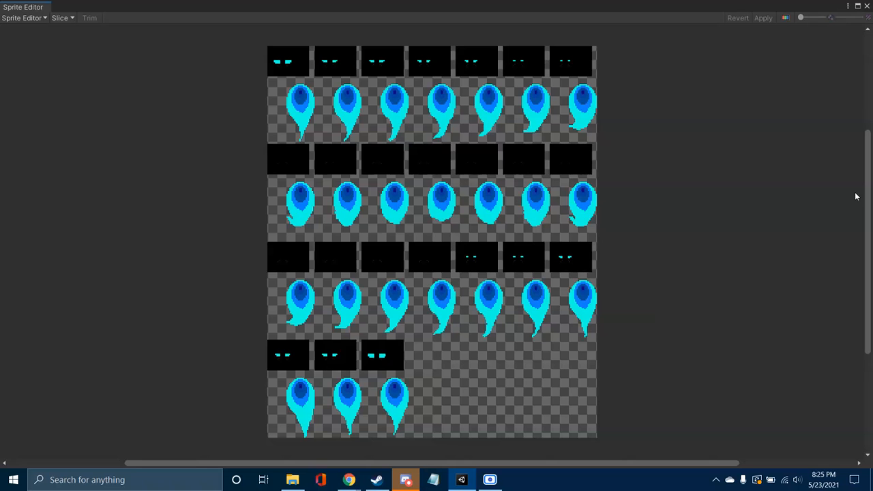
left_click(66, 21)
left_click(187, 21)
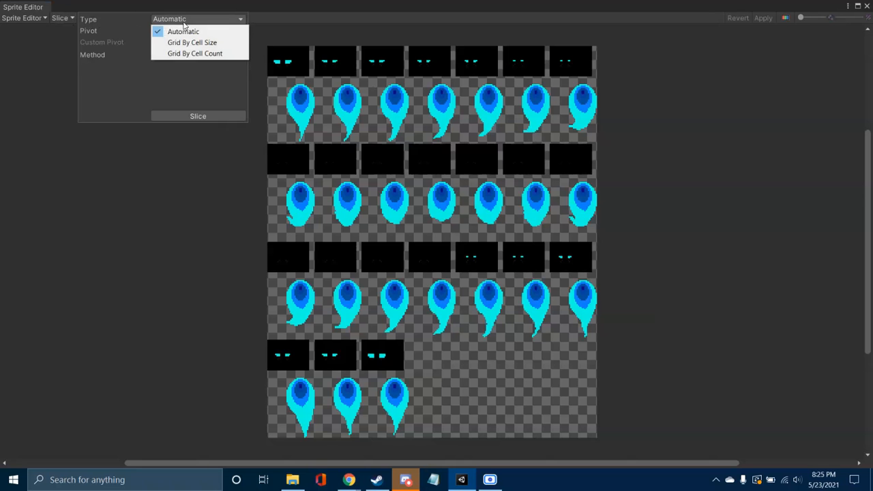
left_click(177, 53)
left_click(178, 31)
type("8")
left_click(223, 31)
type("4")
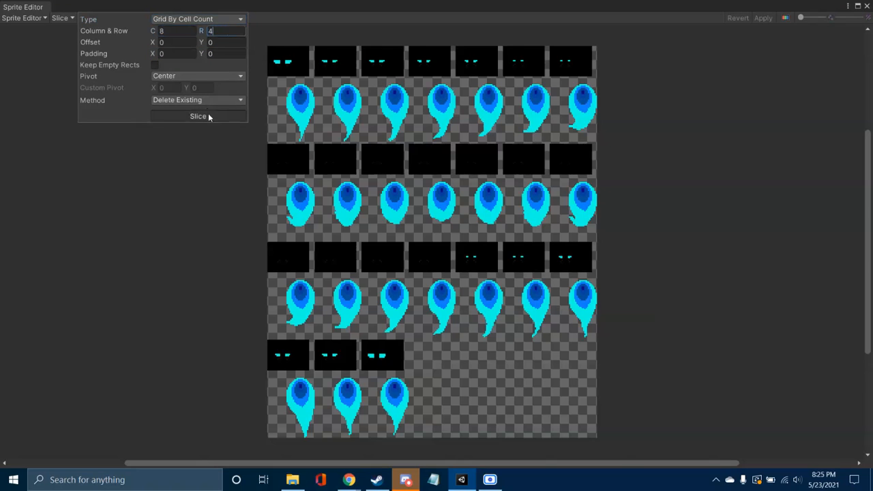
left_click(208, 113)
Step: Reslice the Jump spritesheet with 7 columns, apply the slices and close the Sprite Editor
left_click(174, 31)
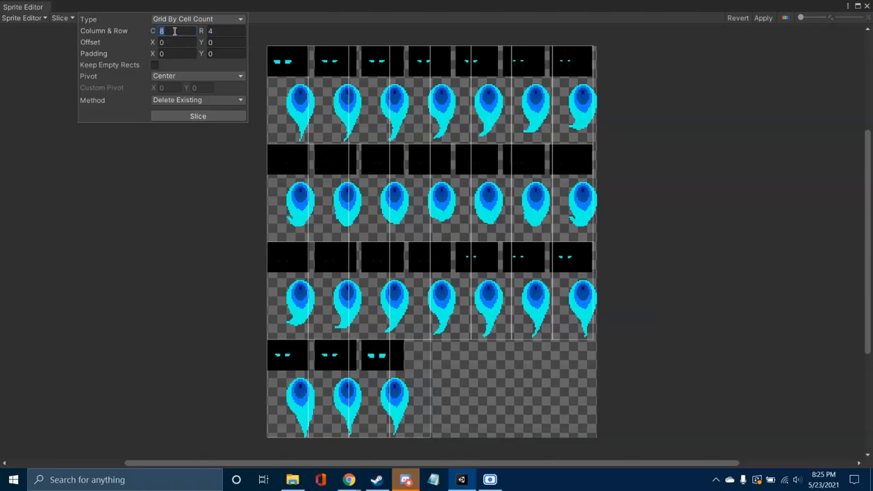
type("7")
left_click(202, 117)
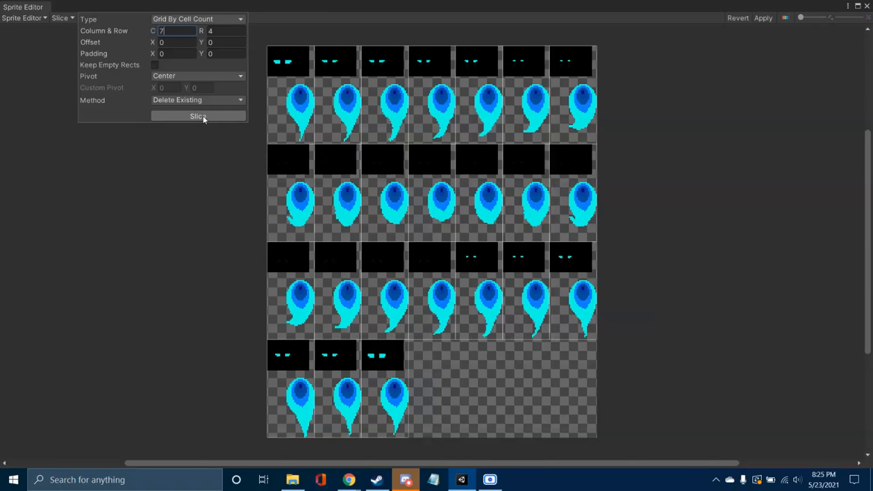
left_click(763, 18)
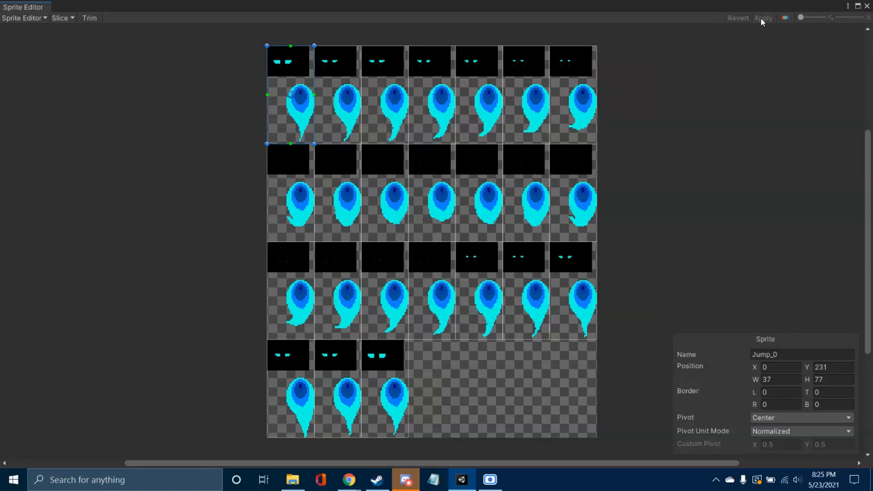
left_click(868, 7)
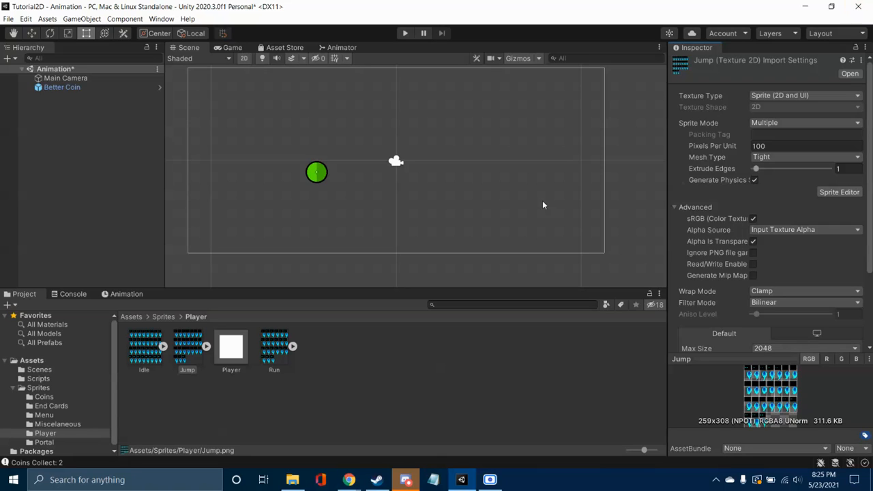
Step: Set the Run texture's Sprite Mode to Multiple and open it in the Sprite Editor, applying the import settings
left_click(276, 346)
left_click(785, 123)
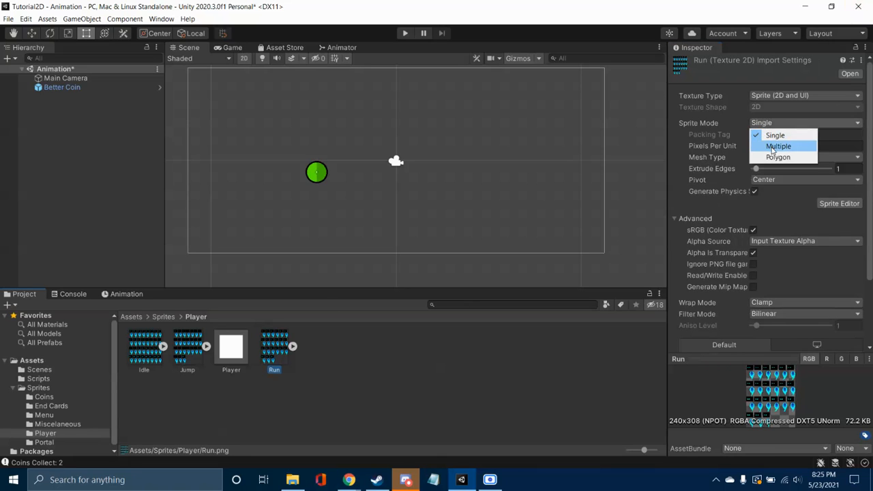
left_click(781, 145)
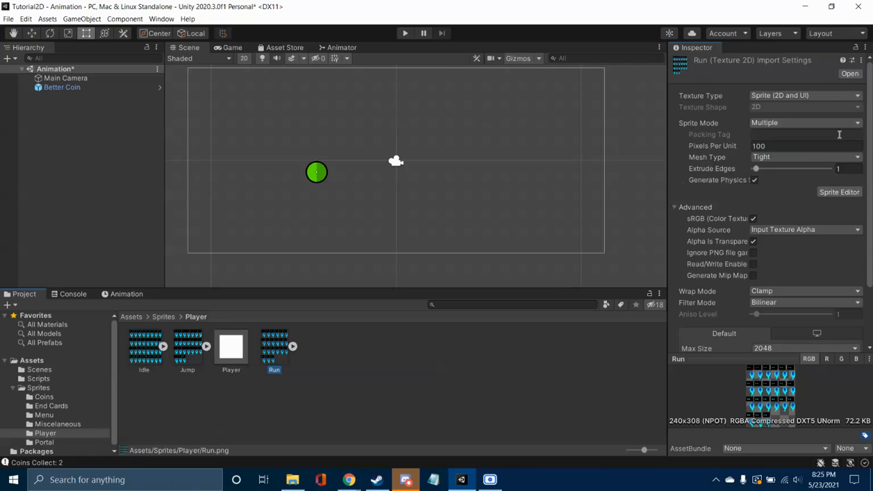
left_click(839, 191)
left_click(463, 259)
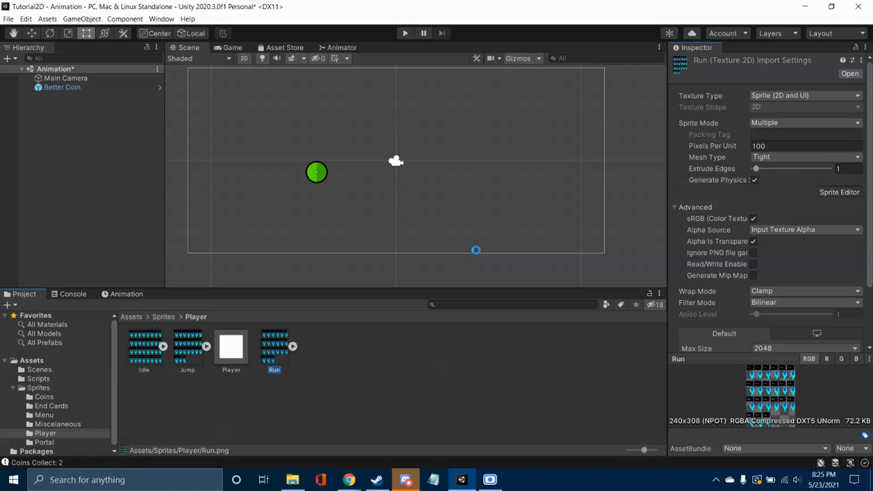
Step: Slice the Run spritesheet by cell count into 6 columns and 4 rows and apply the slices
left_click(56, 19)
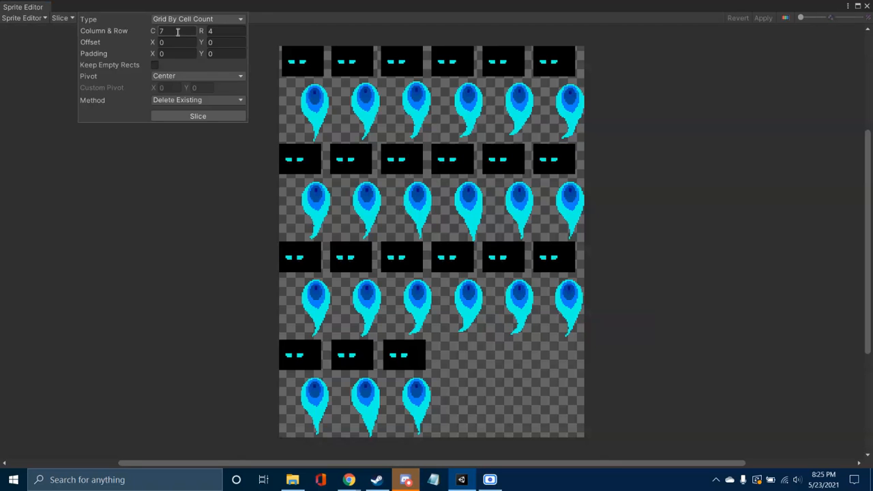
left_click(211, 116)
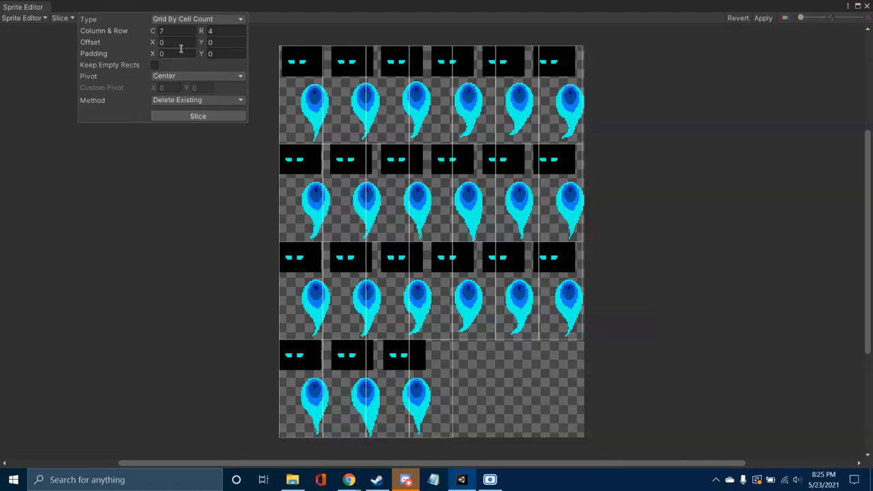
left_click(194, 120)
left_click(68, 19)
left_click(198, 116)
left_click(763, 18)
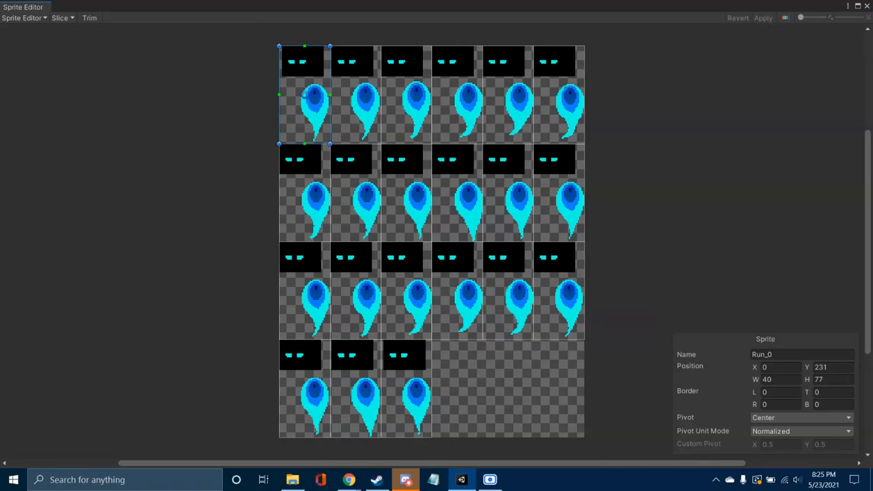
left_click(63, 19)
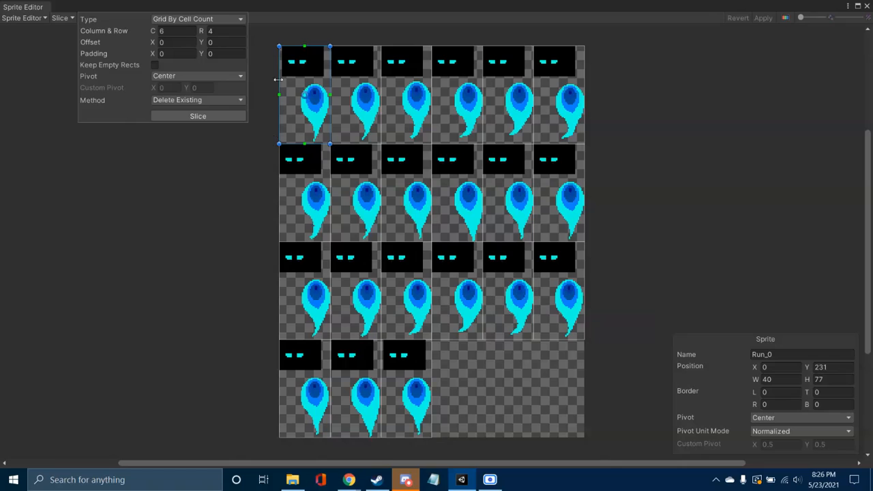
Step: Slice the Run spritesheet with the 6-column, 4-row grid and close the Sprite Editor
left_click(217, 117)
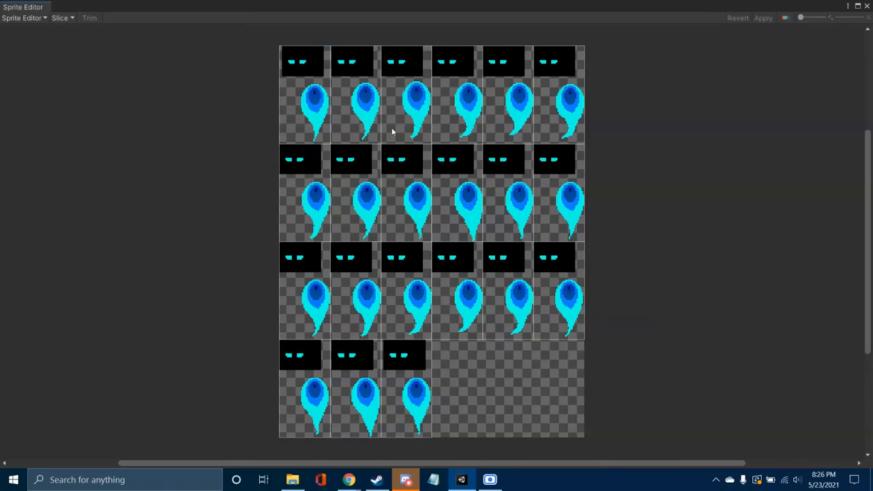
left_click(867, 8)
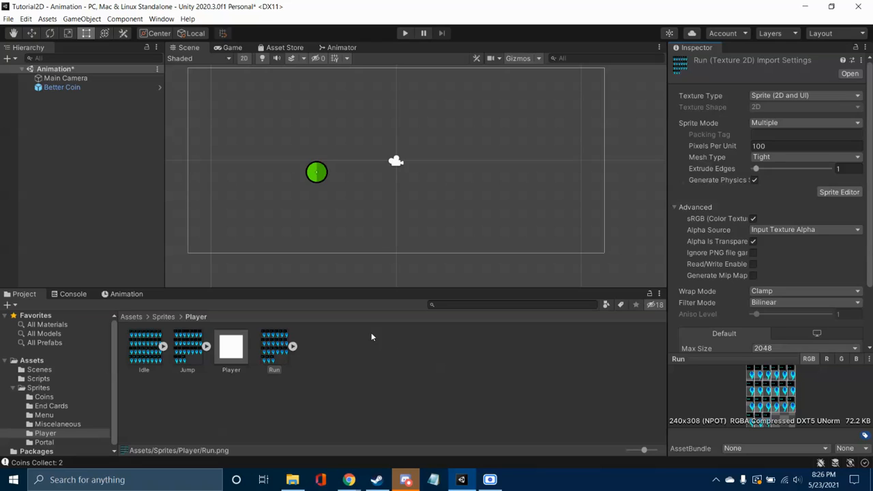
Step: Add the Idle spritesheet to the scene as an animated object, saving its animation clip as PlayerIdleAnim in the Player folder
left_click_drag(144, 347, 272, 211)
type("Play")
key("BackSpace")
key("BackSpace")
key("BackSpace")
key("BackSpace")
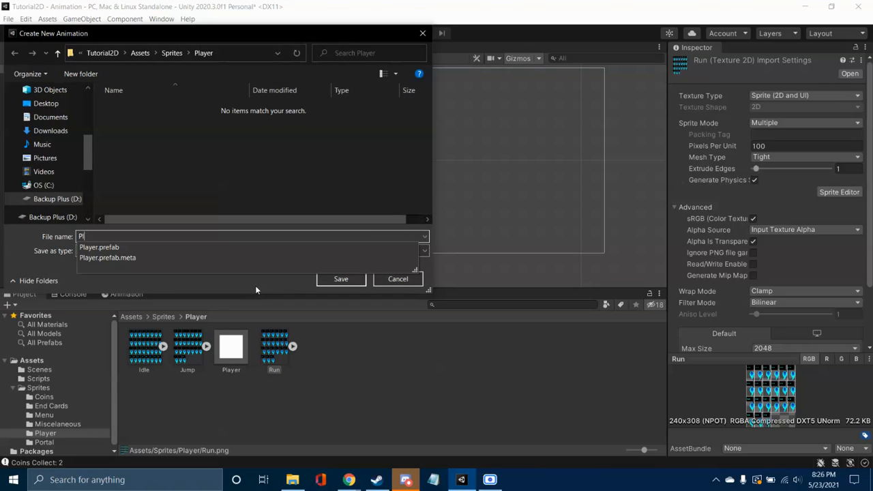
type("Idle")
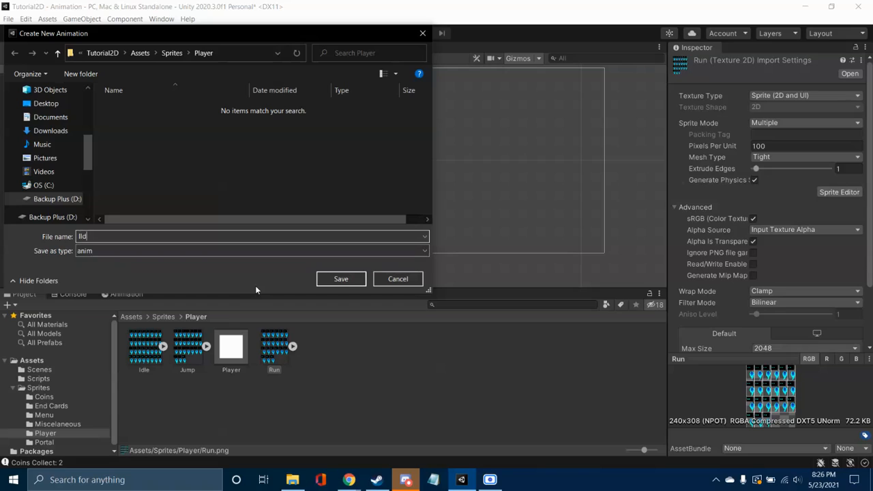
type("Anim")
type("Player")
key("Return")
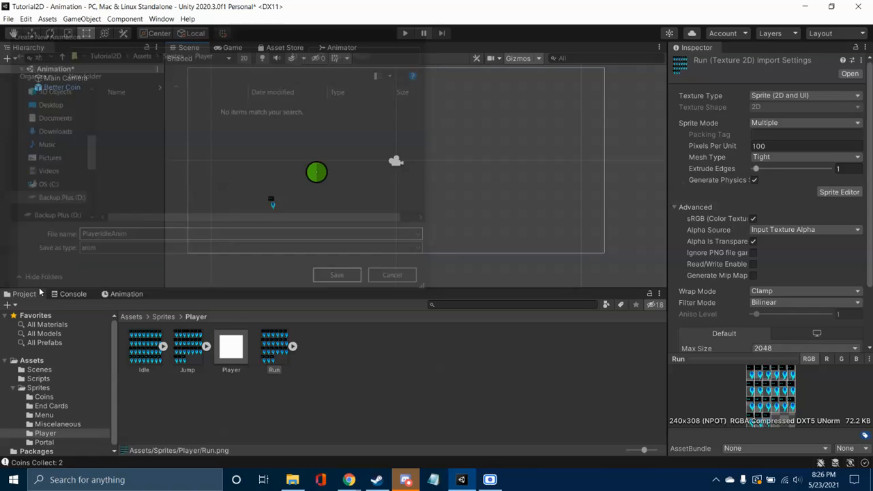
Step: Add the Jump spritesheet to the scene beside the idle sprite, saving its animation clip as PlayerJumpAnim
left_click(232, 352)
right_click(232, 353)
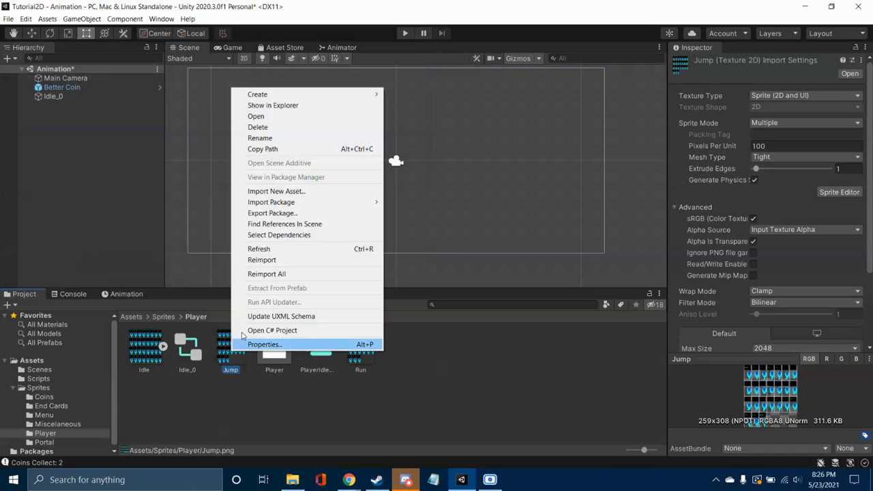
left_click(251, 390)
left_click_drag(231, 345, 337, 212)
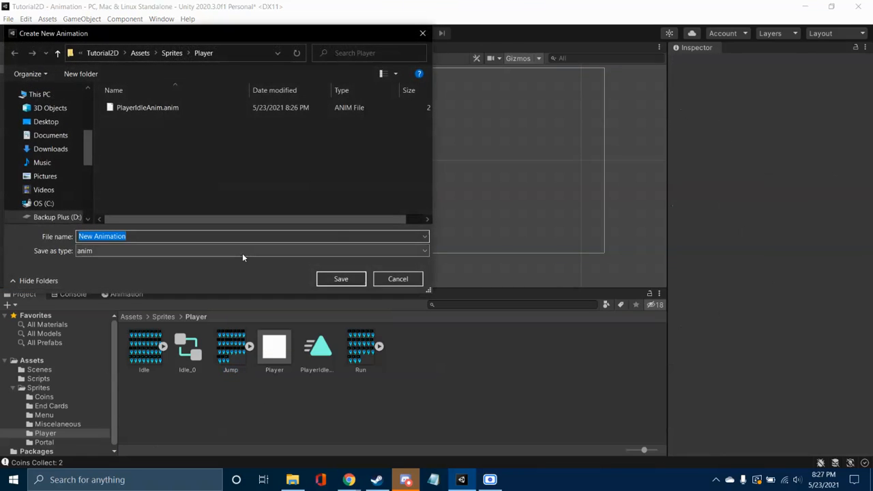
type("P")
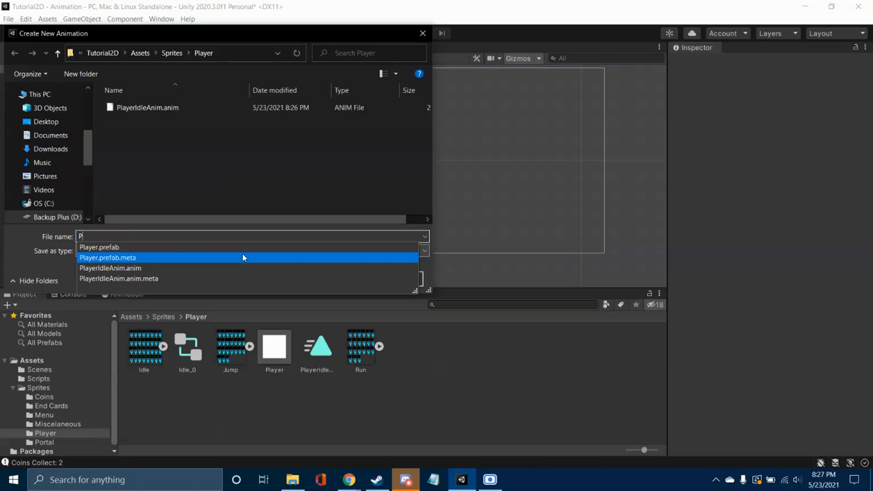
type("layerJumpAnim")
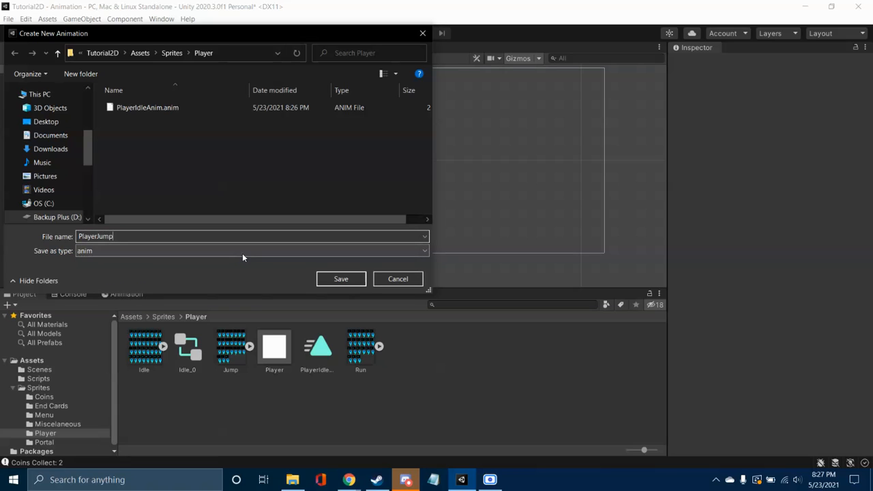
key("Return")
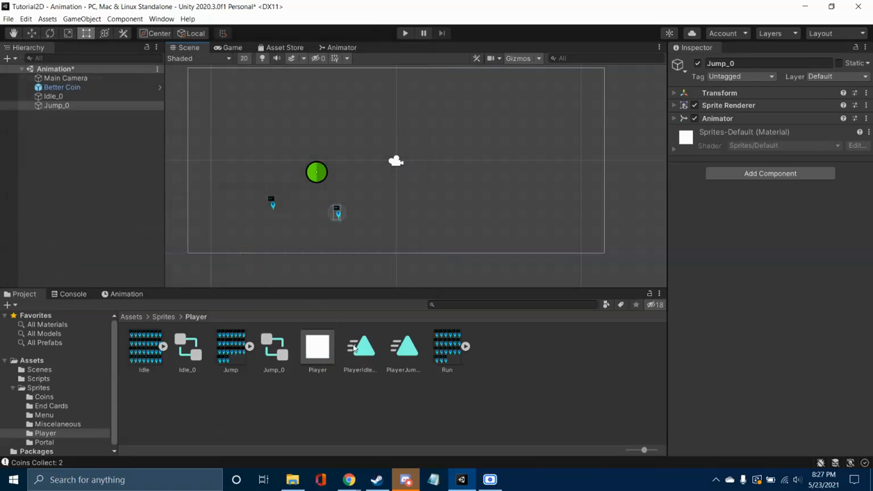
Step: Add the Run spritesheet to the scene beside the jump sprite, saving its animation clip as PlayerRunAnim
right_click(447, 348)
left_click(486, 385)
left_click_drag(447, 348, 431, 217)
type("Player")
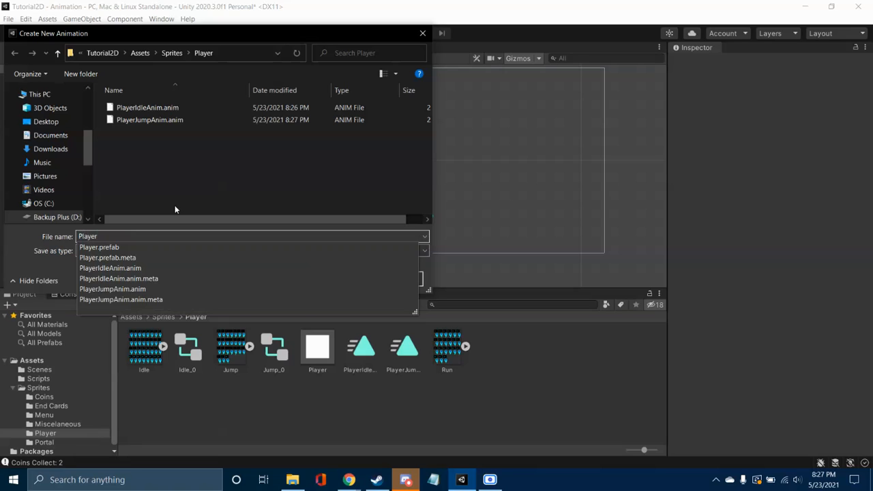
type("RunAnim")
key("Return")
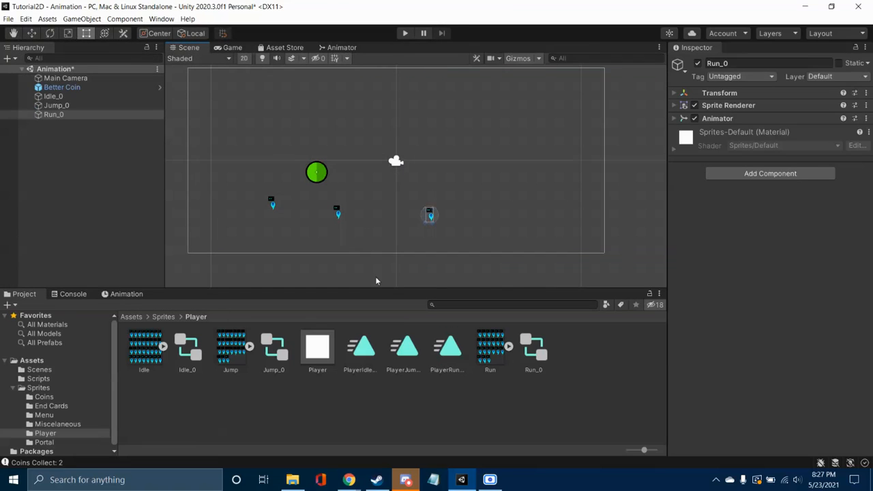
left_click(186, 356)
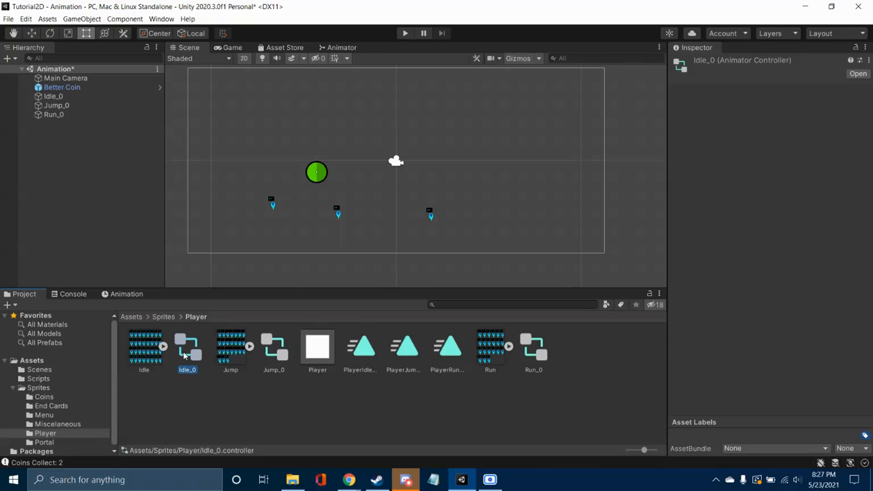
right_click(189, 350)
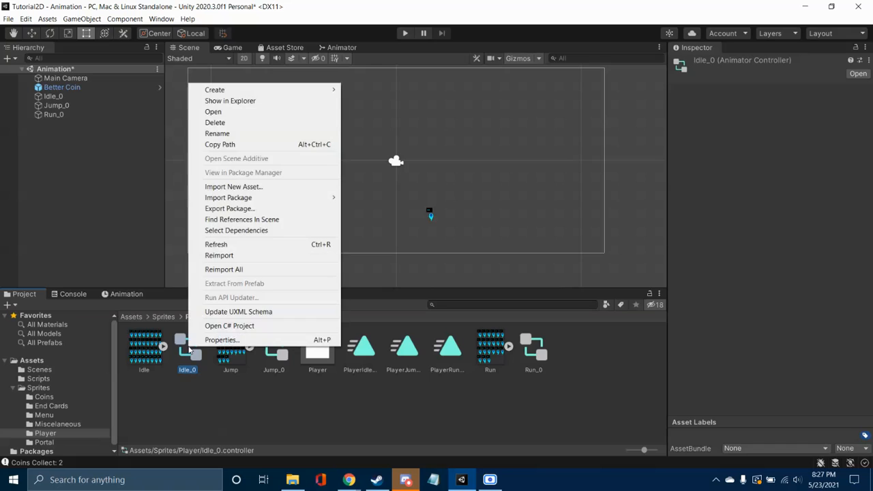
left_click(201, 386)
right_click(274, 355)
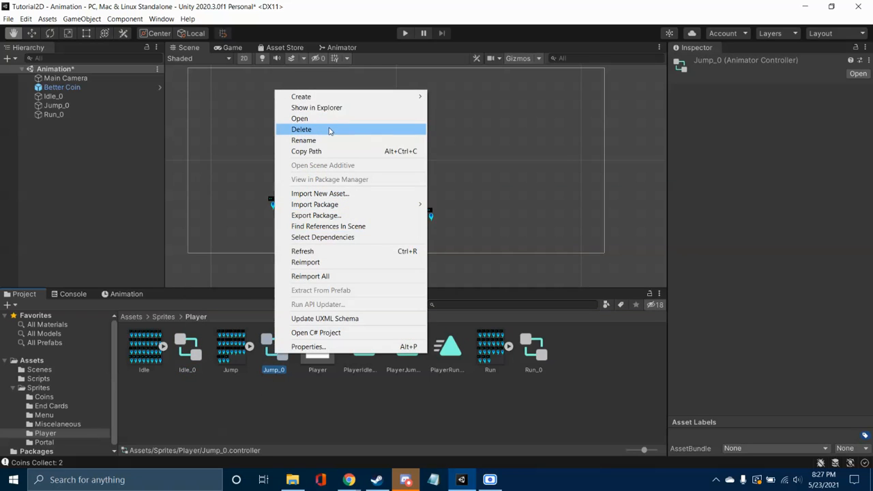
left_click(236, 480)
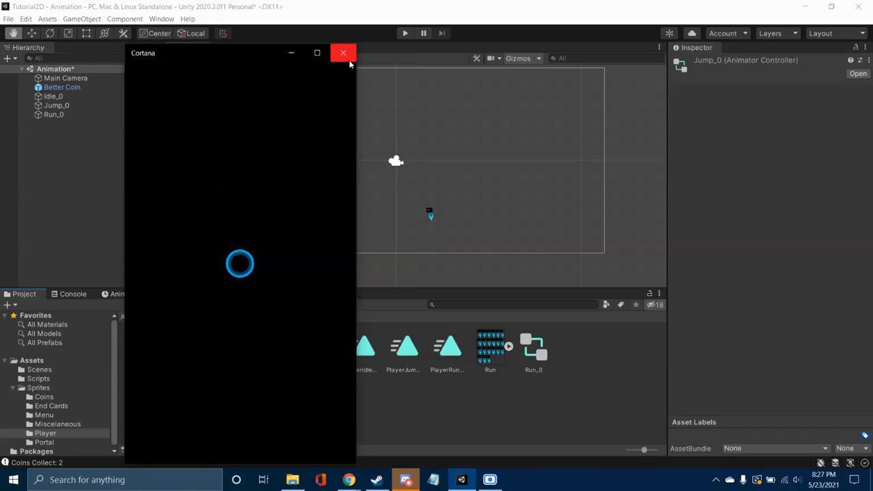
left_click(347, 59)
Step: Examine the Idle_0 controller's state graph in the Animator and return to the Scene view
key("Left")
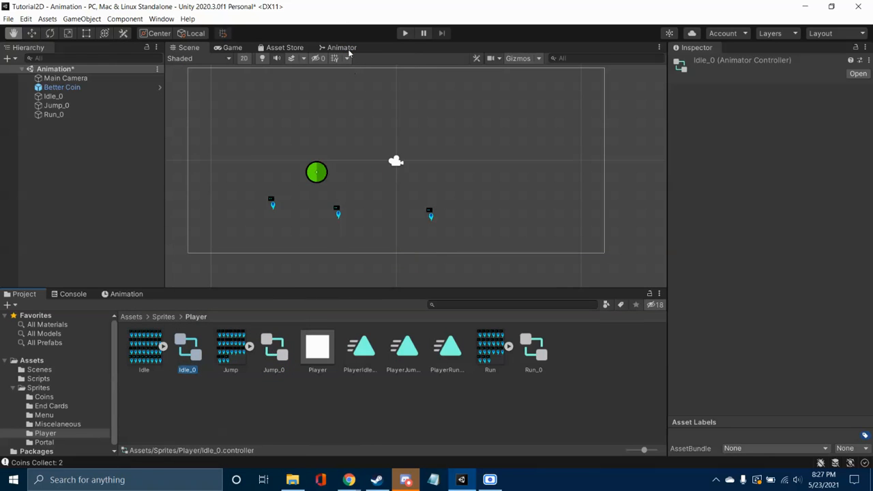
left_click(352, 46)
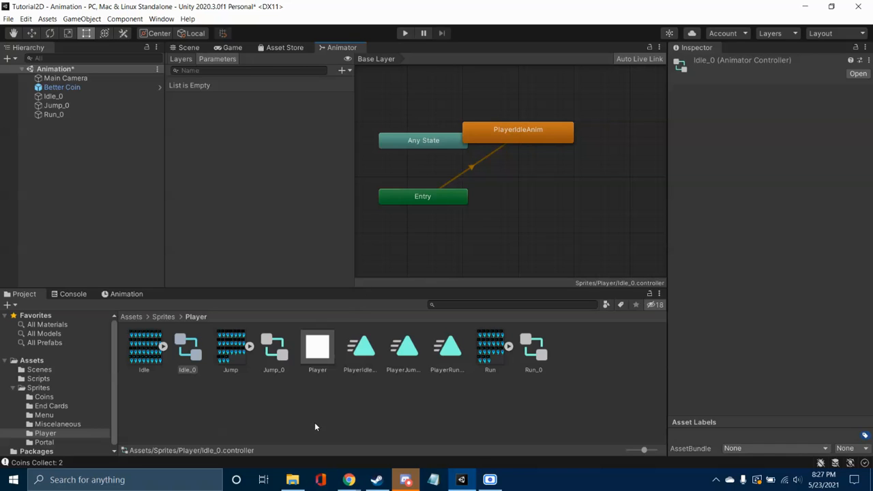
left_click(190, 48)
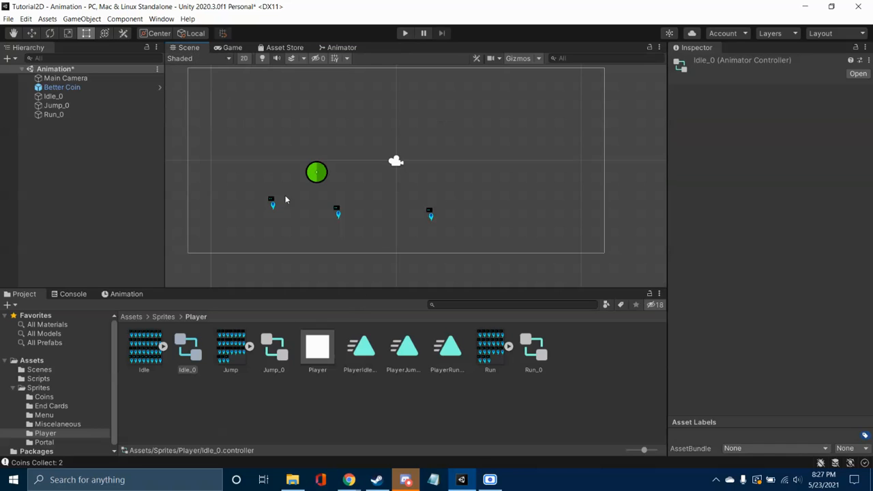
Step: Delete the Jump_0 and Run_0 objects from the Animation scene
left_click(337, 212)
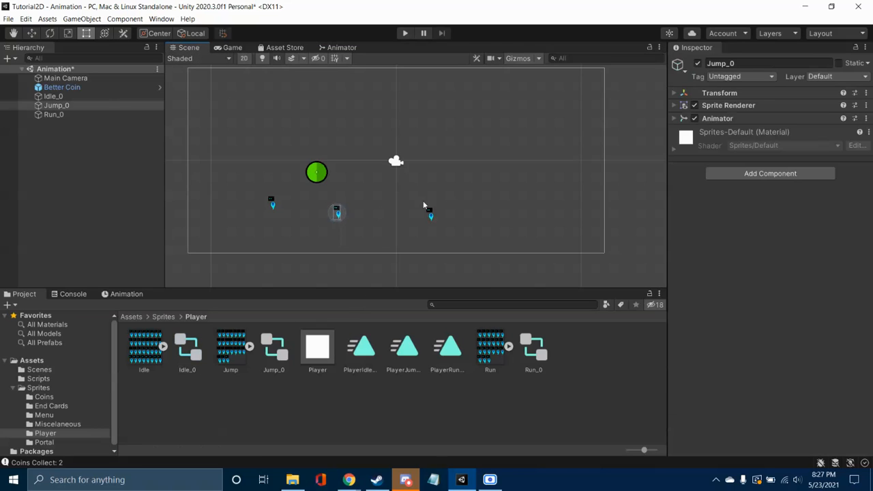
right_click(69, 106)
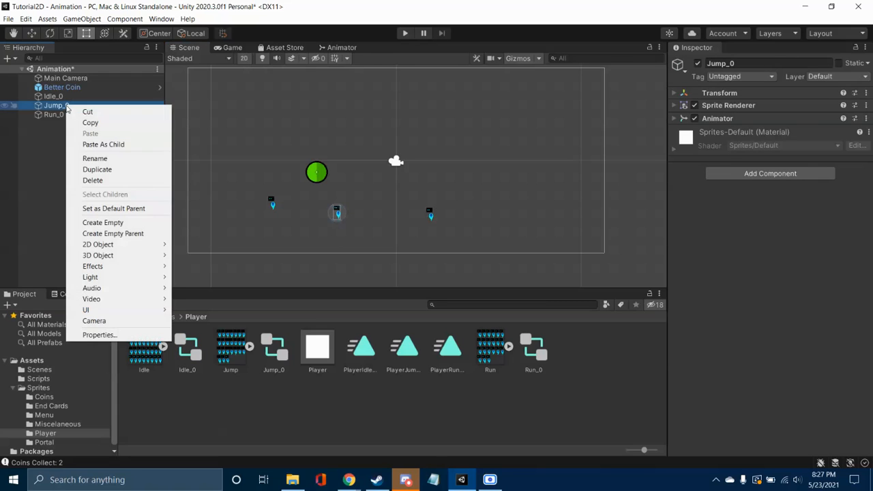
left_click(93, 180)
right_click(64, 105)
left_click(117, 179)
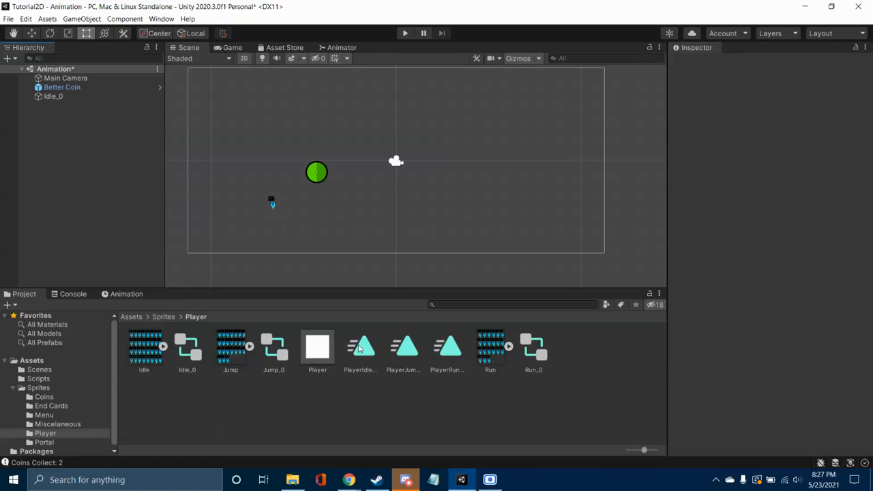
Step: Delete the Run_0 and Jump_0 animator controllers from the Player folder
left_click(361, 348)
left_click(405, 348)
right_click(534, 349)
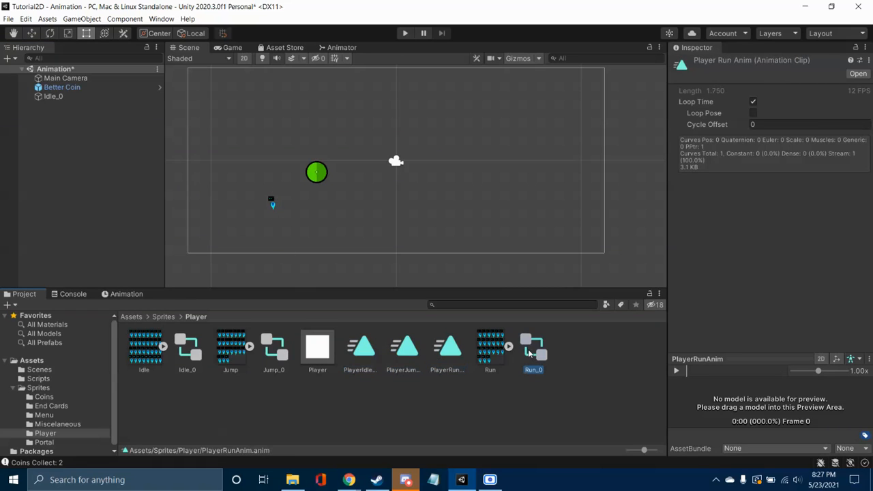
left_click(580, 126)
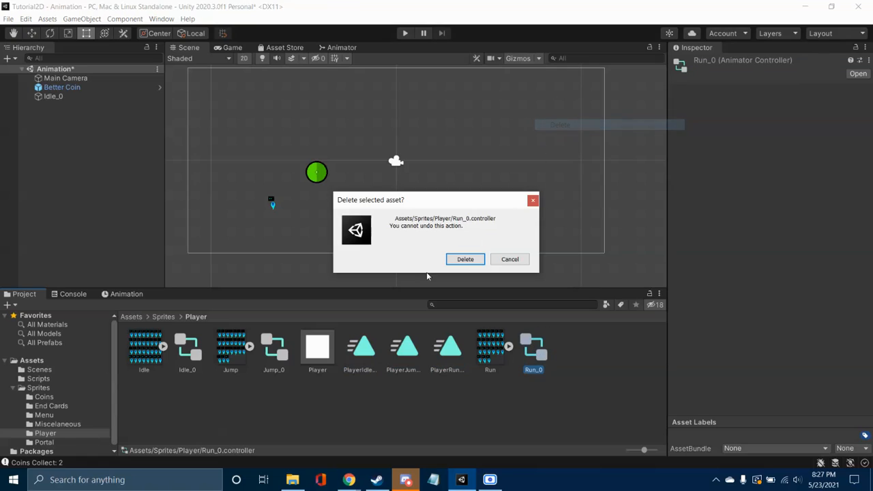
left_click(465, 259)
right_click(274, 348)
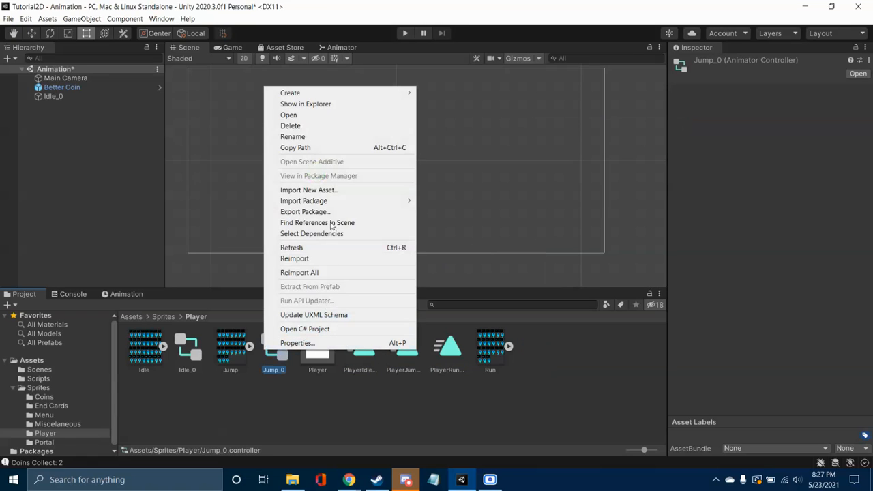
left_click(329, 129)
left_click(466, 260)
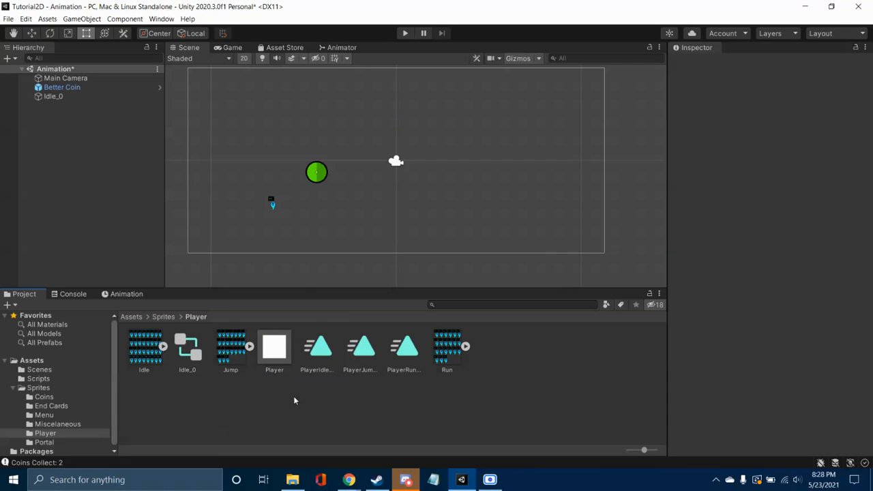
Step: Examine the PlayerIdleAnim clip's sprite keyframes in the Animation timeline and select the Idle_0 object in the scene
left_click(317, 348)
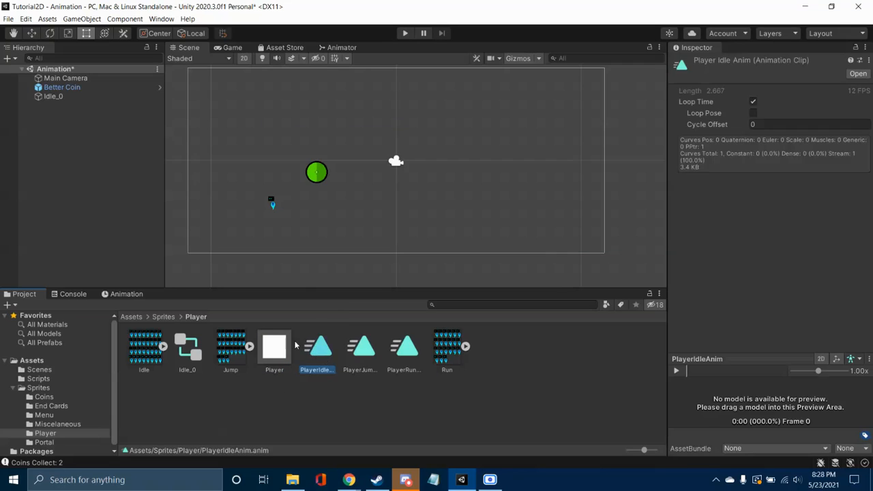
left_click(136, 295)
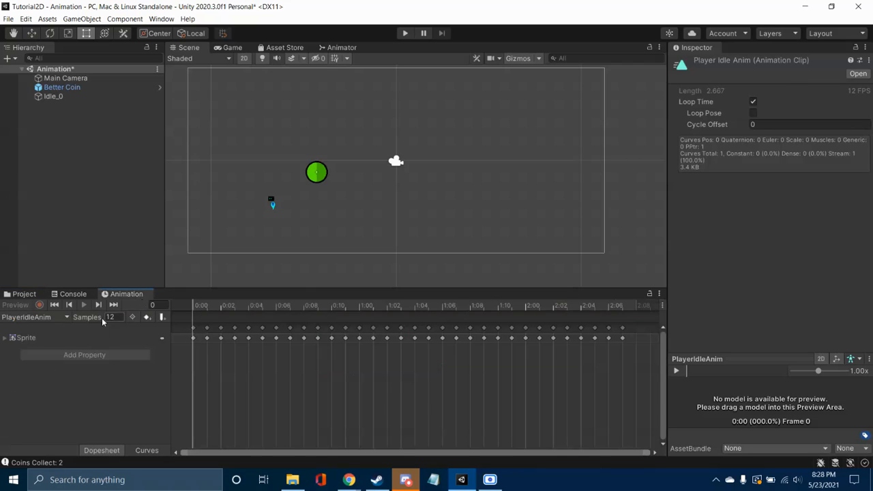
left_click(37, 339)
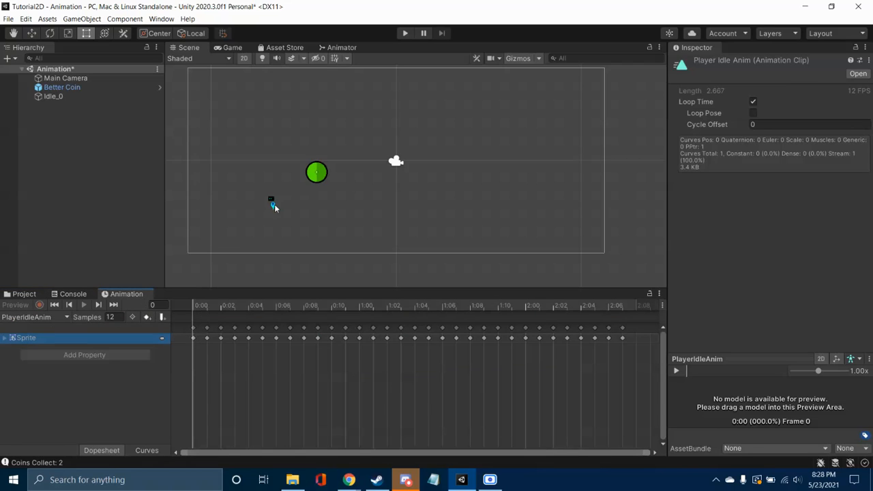
left_click(271, 206)
left_click(271, 202)
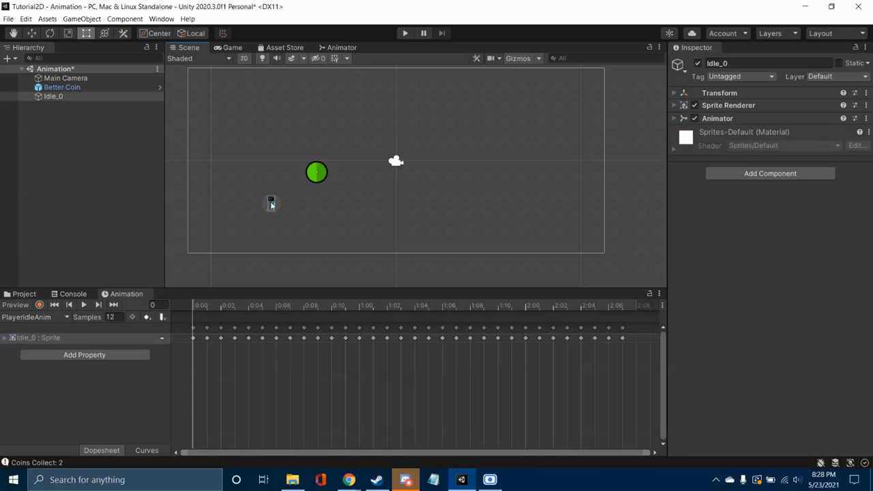
Step: Add the PlayerJumpAnim and PlayerRunAnim clips as states in the Idle_0 animator controller
left_click(33, 296)
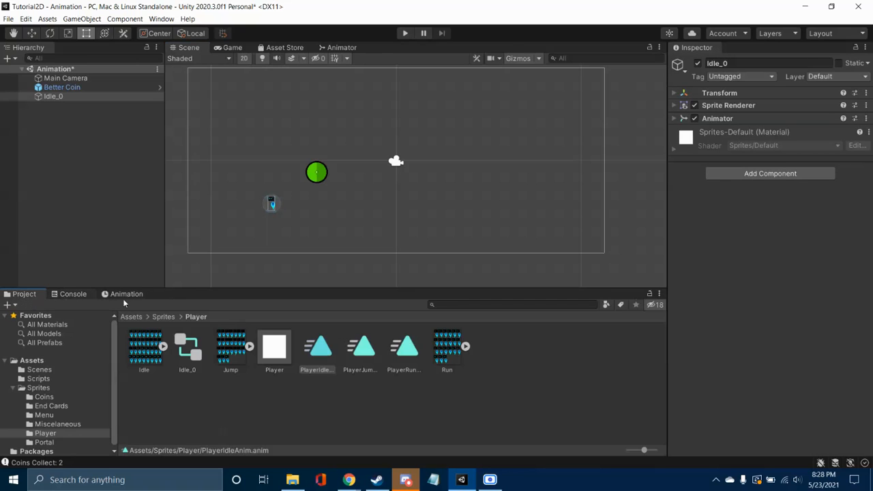
left_click(346, 48)
right_click(510, 186)
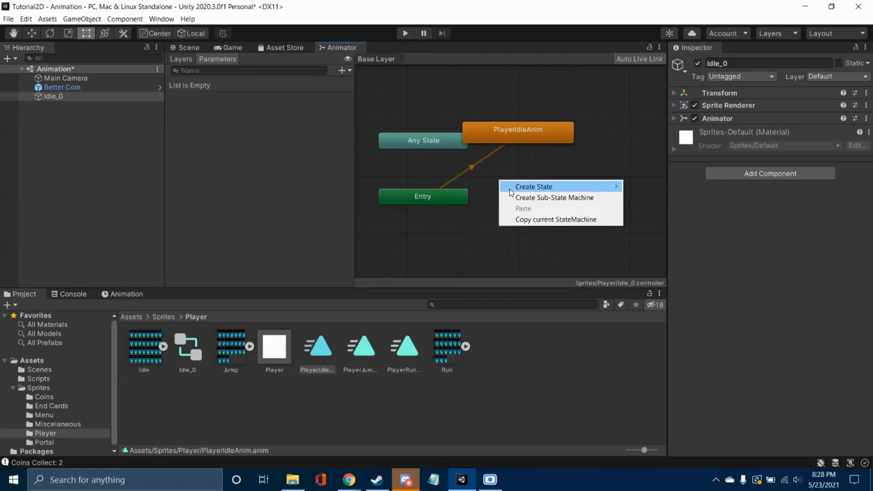
left_click(427, 261)
left_click_drag(369, 353, 556, 191)
left_click_drag(406, 351, 506, 218)
Step: Move the PlayerIdleAnim state clear of the Any State node in the Animator graph
scroll(466, 242, "down", 3)
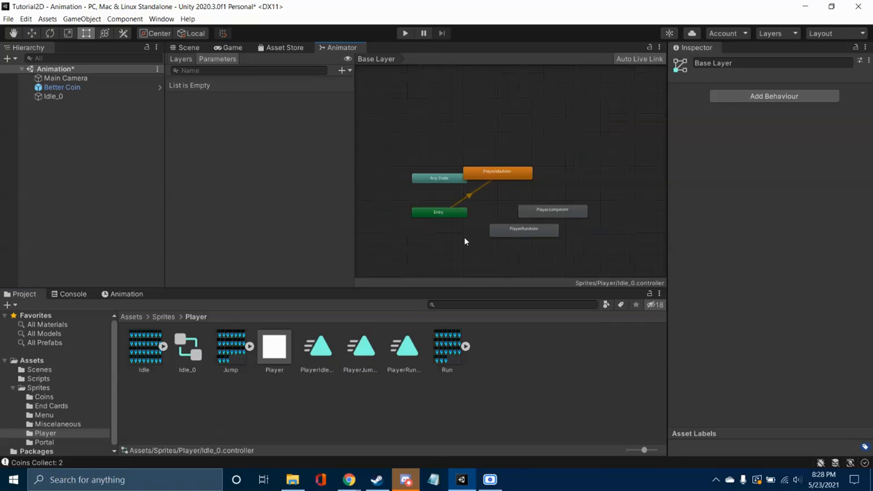
right_click(465, 232)
left_click(436, 238)
scroll(477, 232, "up", 2)
scroll(477, 235, "up", 1)
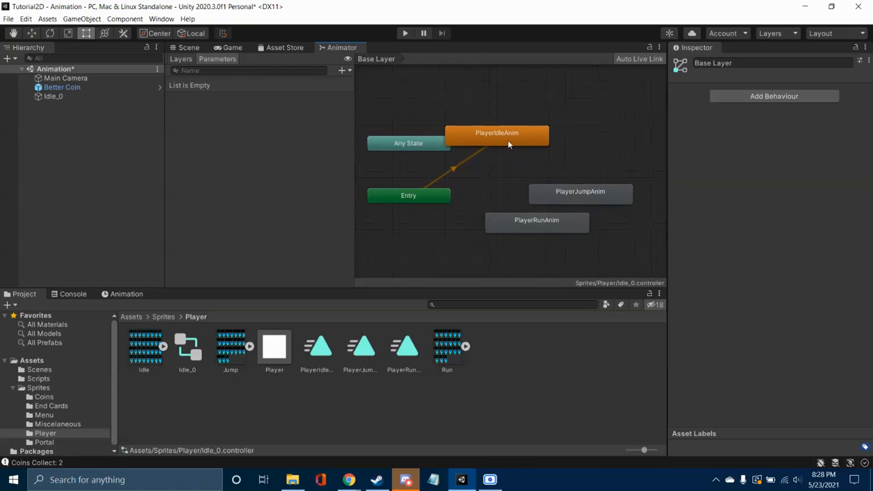
left_click_drag(491, 135, 523, 122)
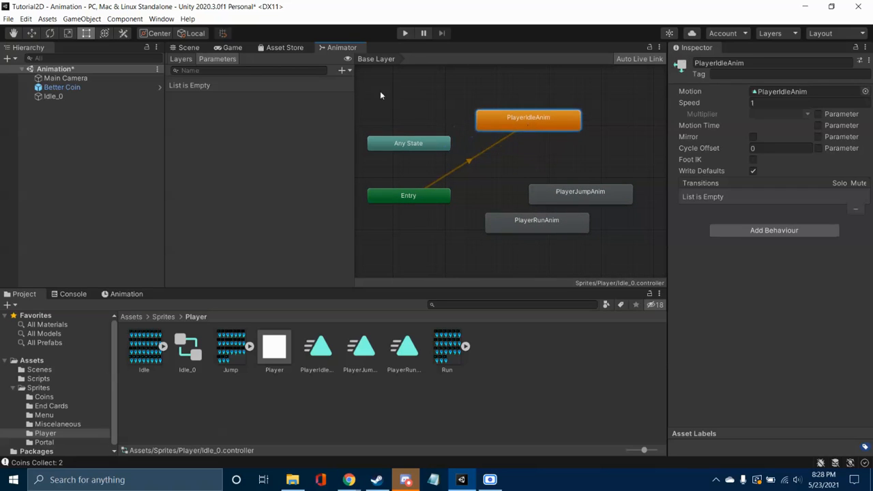
Step: Arrange the PlayerJumpAnim and PlayerRunAnim states in a stack beneath PlayerIdleAnim in the Animator graph
left_click(526, 156)
left_click(580, 197)
left_click_drag(579, 195, 564, 162)
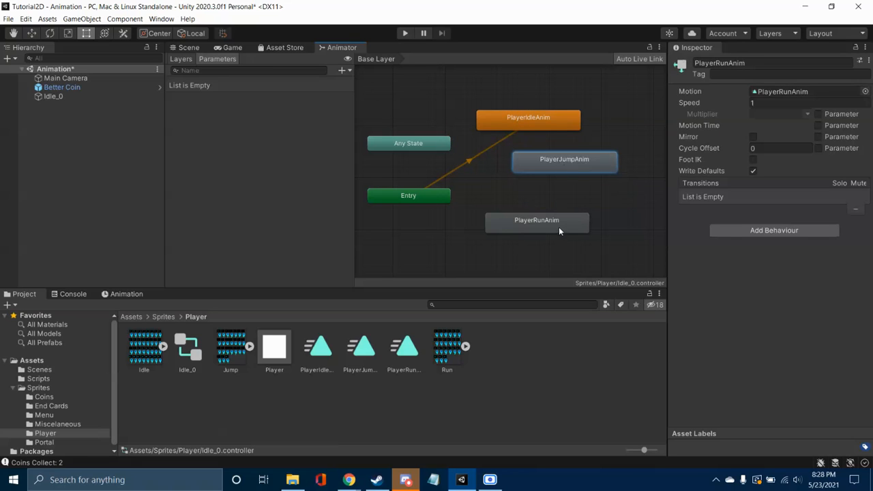
left_click_drag(562, 222, 579, 203)
Step: Select the Idle_0 object in the scene and play back its PlayerIdleAnim clip, viewing the sprite up close
left_click(189, 47)
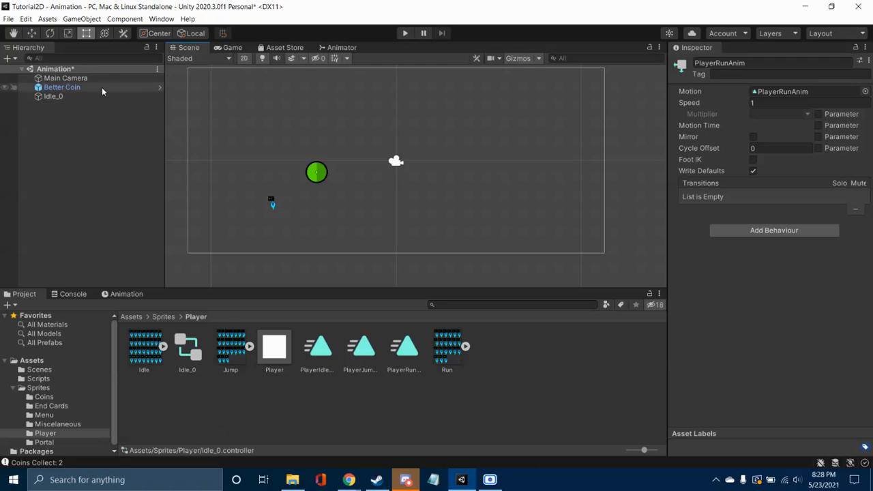
left_click(272, 204)
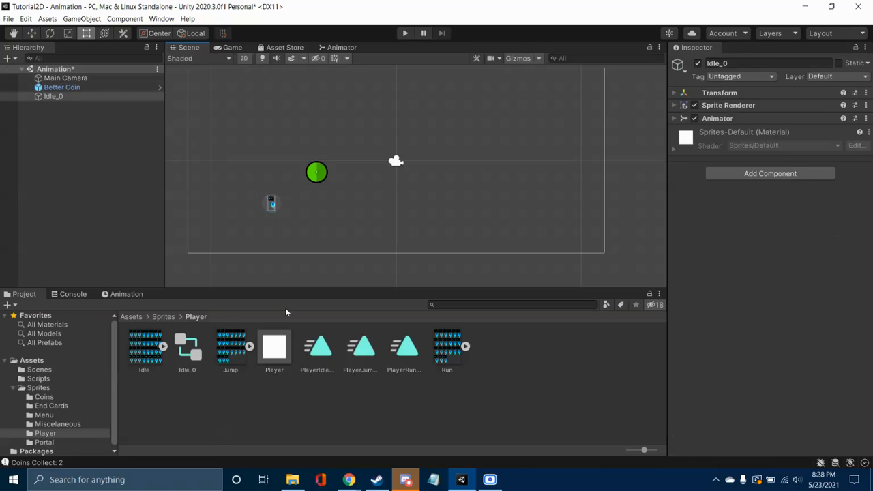
left_click(112, 294)
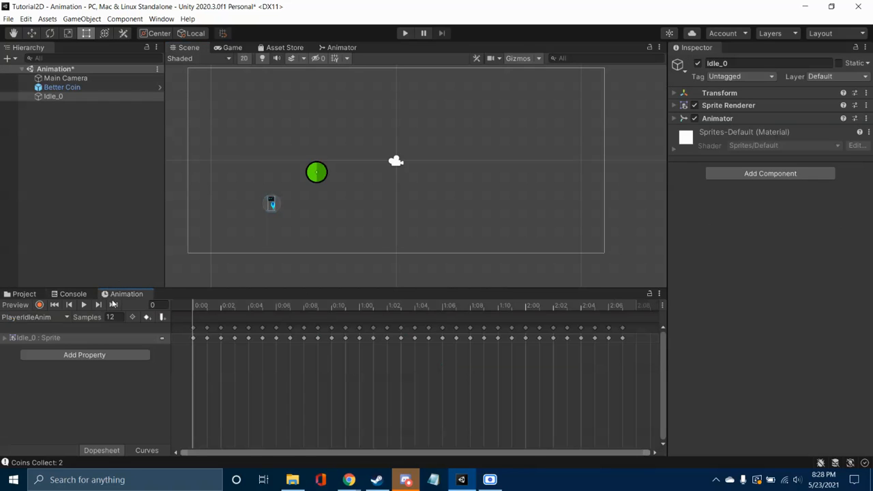
left_click(83, 305)
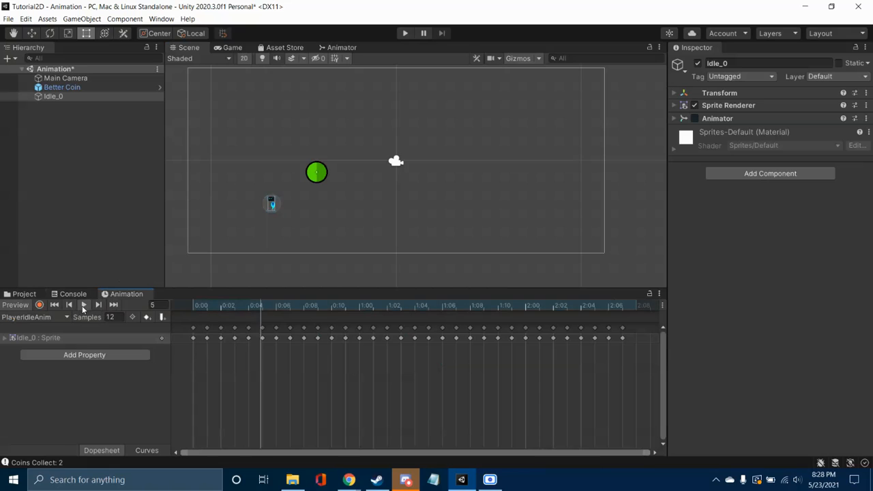
scroll(271, 209, "up", 1)
scroll(271, 209, "up", 4)
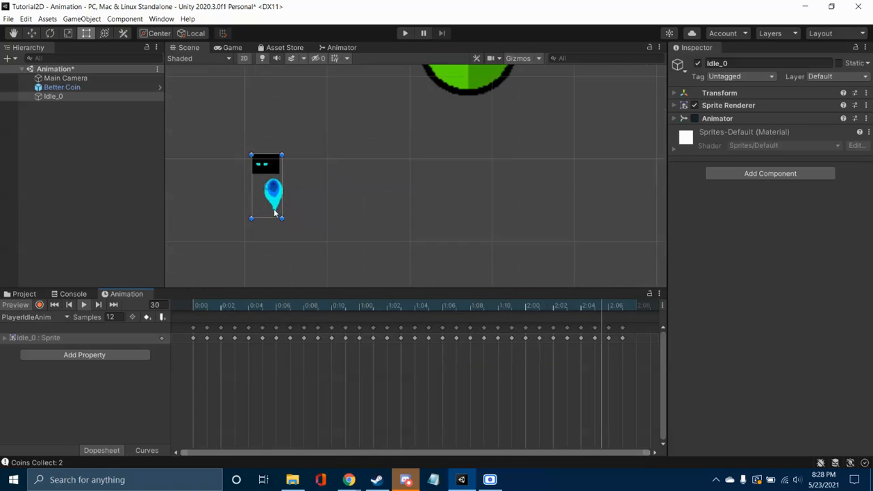
Step: Switch the Idle_0 object's animation preview to the PlayerJumpAnim clip and play it back
left_click(36, 295)
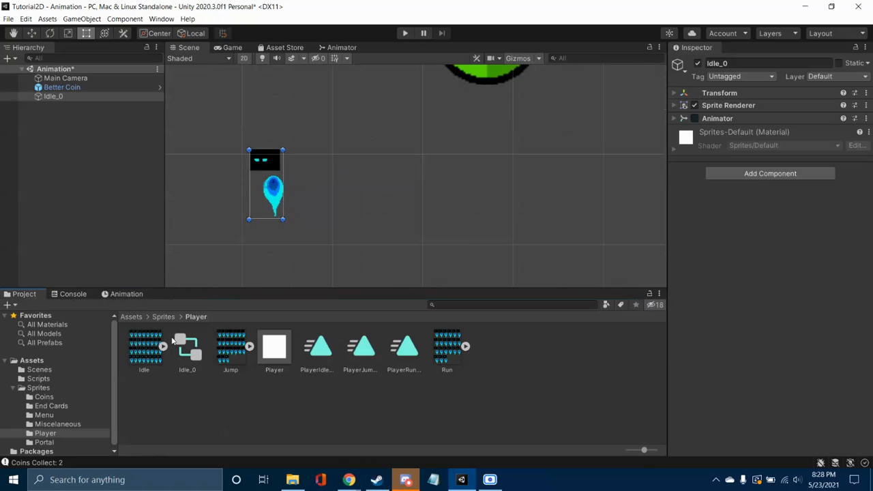
left_click(365, 351)
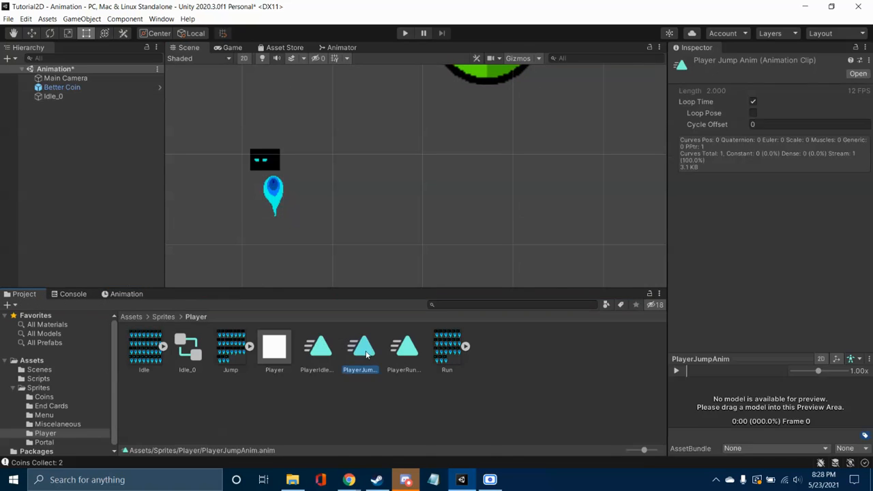
left_click(127, 294)
left_click(273, 193)
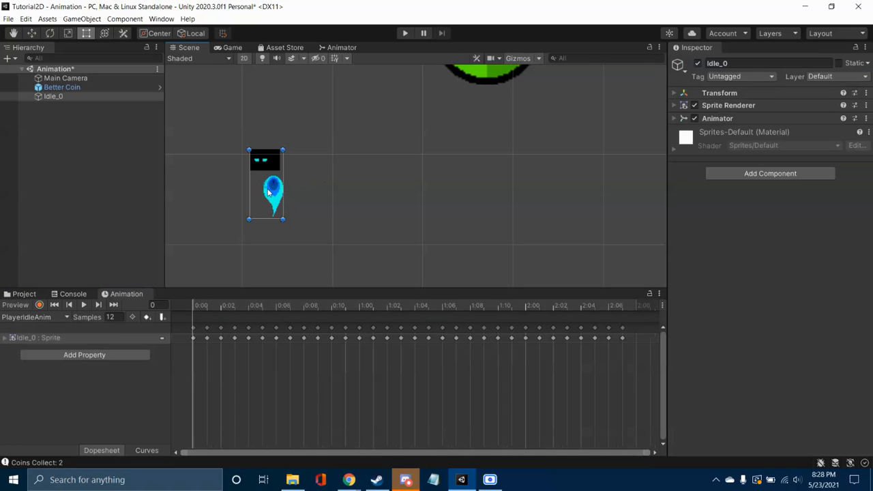
left_click(49, 315)
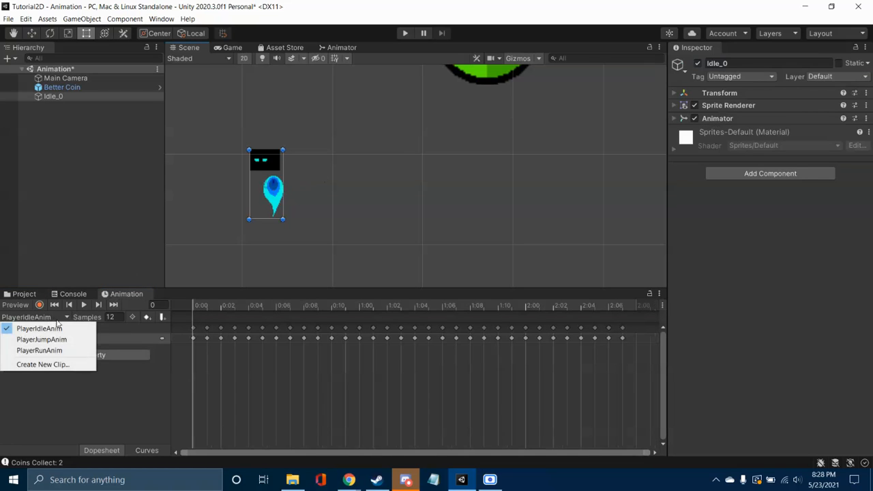
left_click(38, 339)
left_click(84, 305)
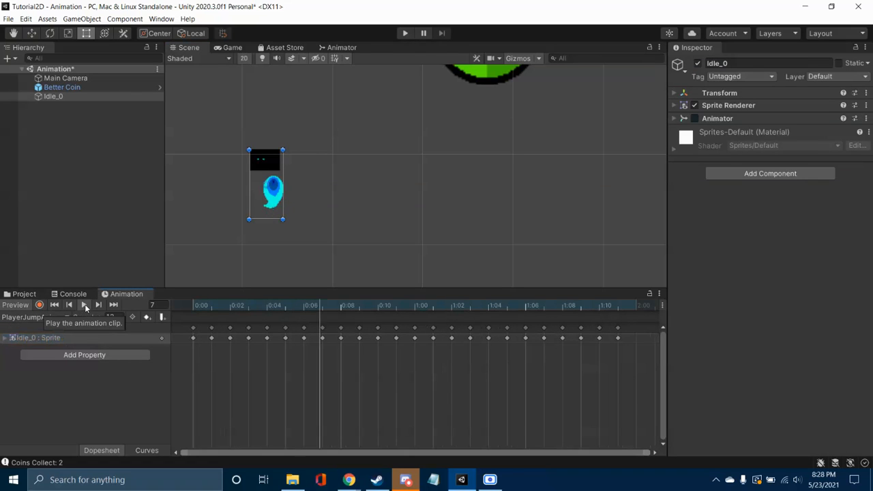
left_click(84, 305)
Step: Switch the Idle_0 object's animation preview to the PlayerRunAnim clip and play it back
left_click(45, 320)
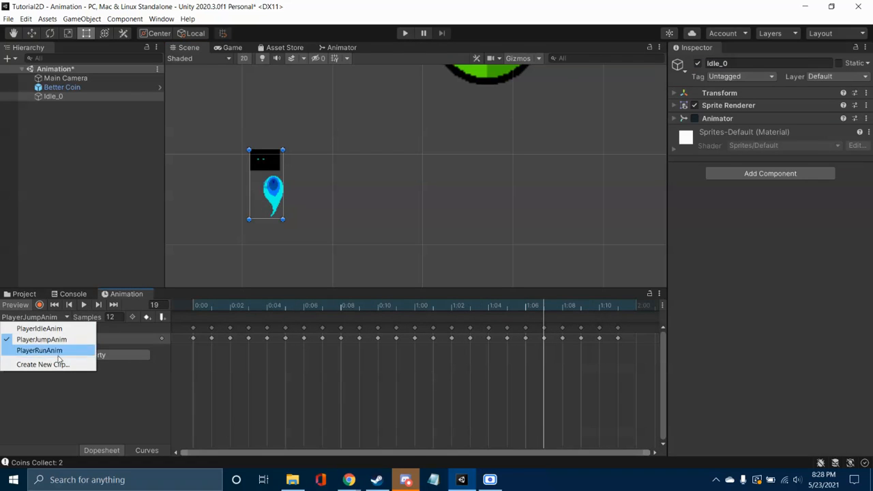
left_click(40, 349)
left_click(83, 305)
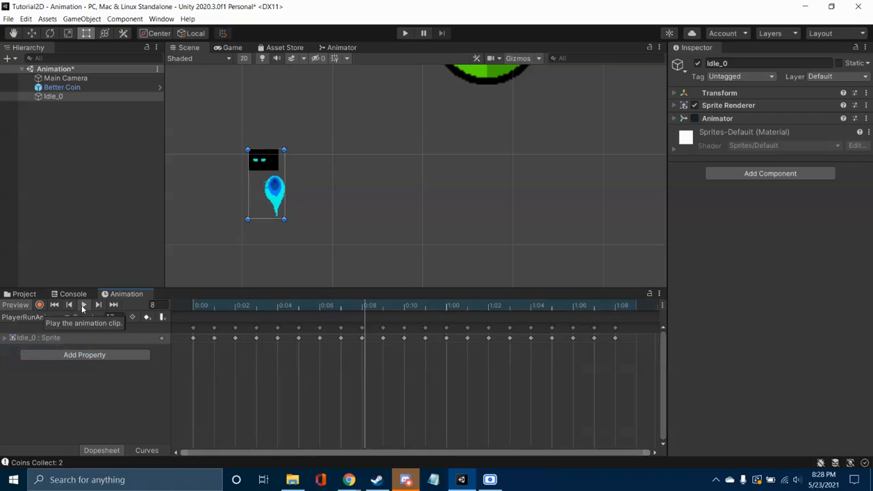
left_click(83, 305)
Step: Add a Bool parameter named isRunning to the animator controller and leave its default value unchecked
left_click(341, 48)
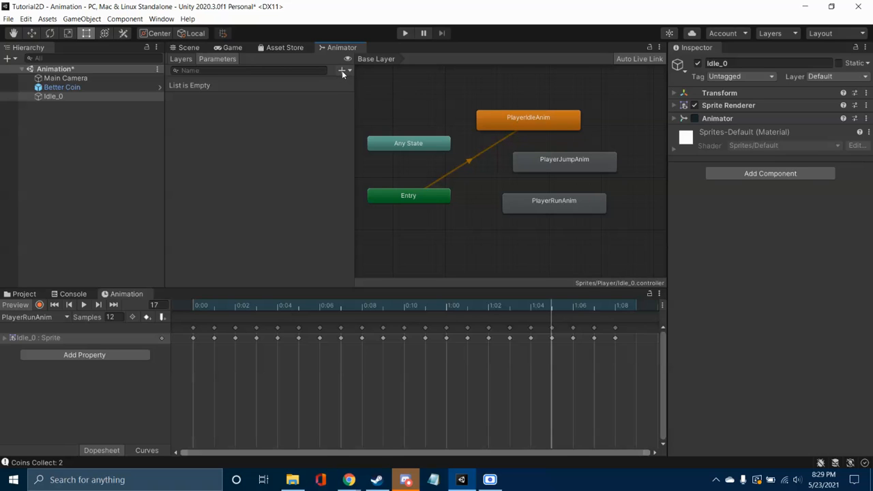
left_click(342, 71)
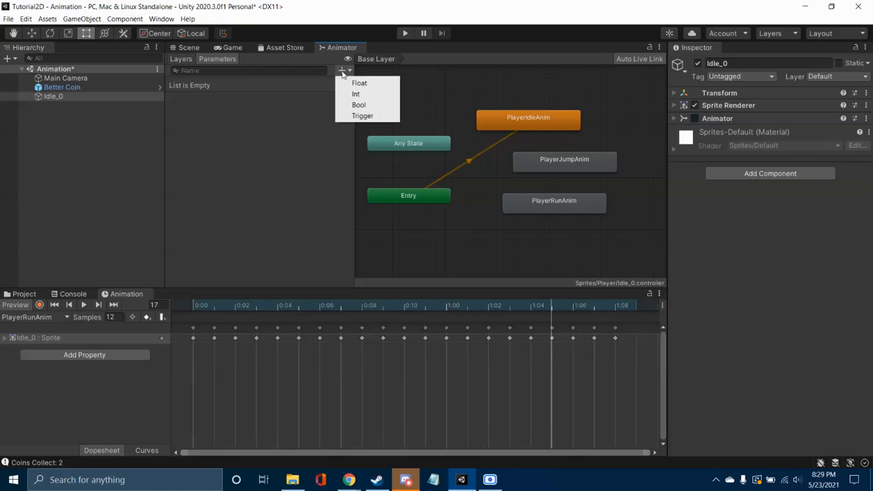
left_click(366, 106)
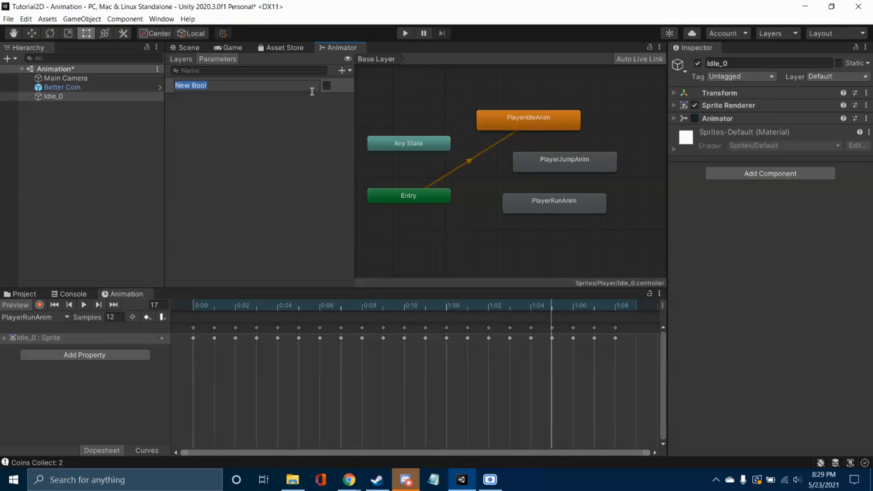
key("BackSpace")
type("isRunning")
key("Return")
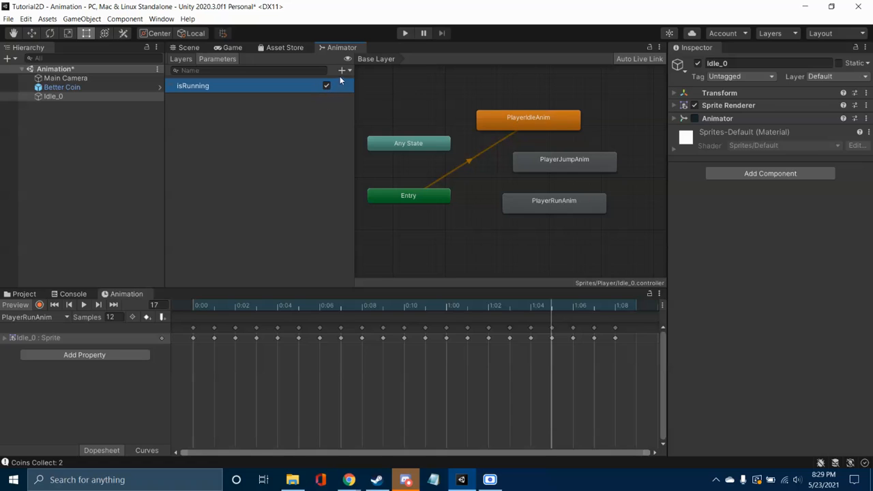
left_click(342, 71)
left_click(325, 87)
Step: Add a second Bool parameter named isJumping to the animator controller
left_click(342, 71)
left_click(357, 105)
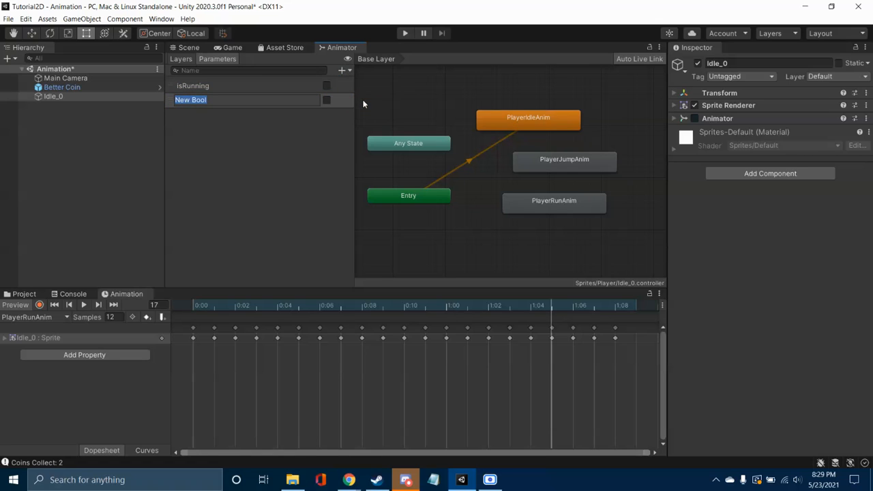
type("isJumping")
key("Return")
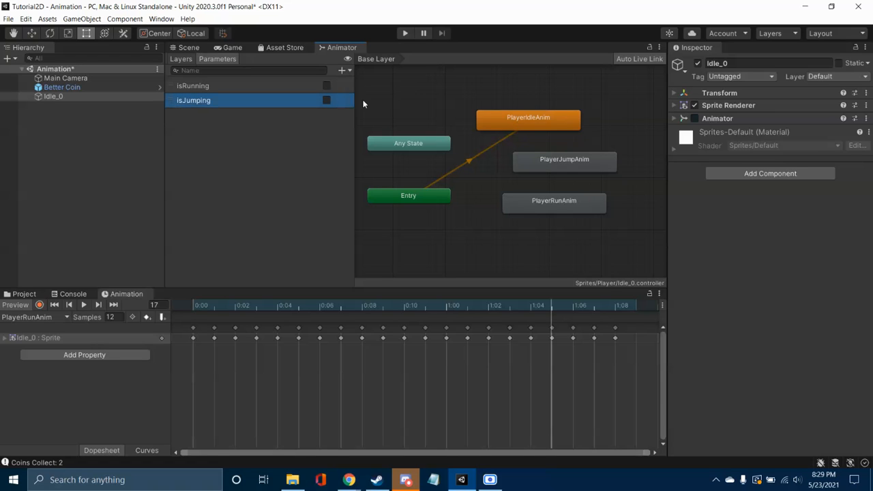
Step: Create a transition from PlayerIdleAnim to PlayerJumpAnim and move the PlayerJumpAnim state out to the side
left_click(556, 124)
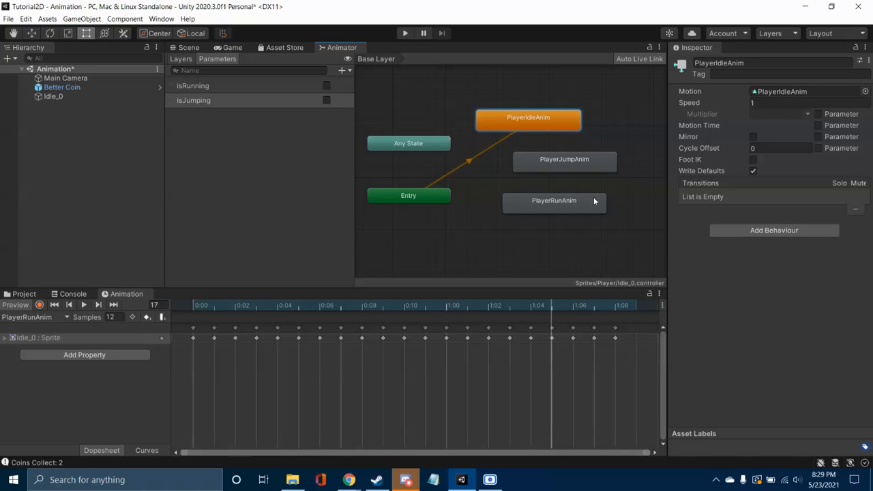
right_click(552, 130)
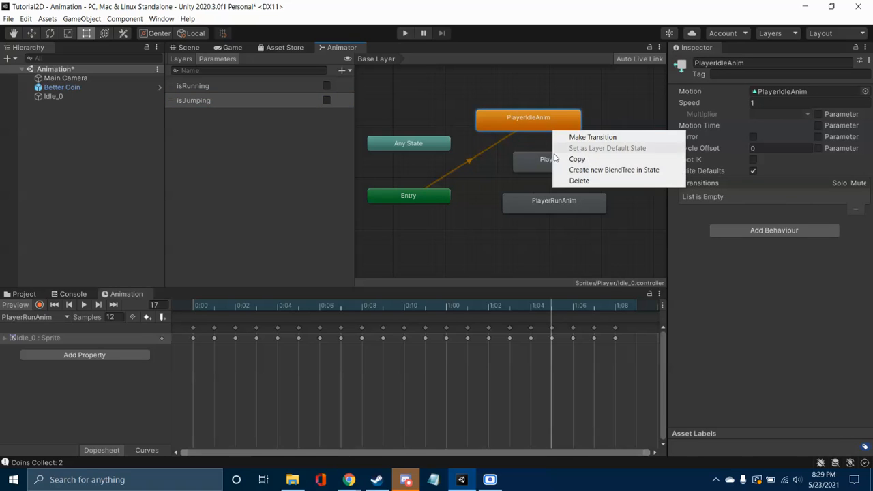
left_click(569, 136)
left_click(564, 159)
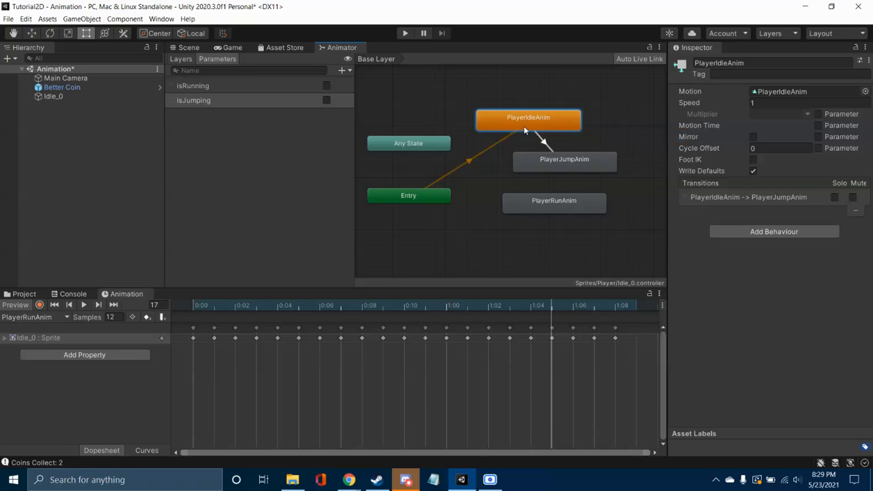
left_click_drag(558, 172, 612, 156)
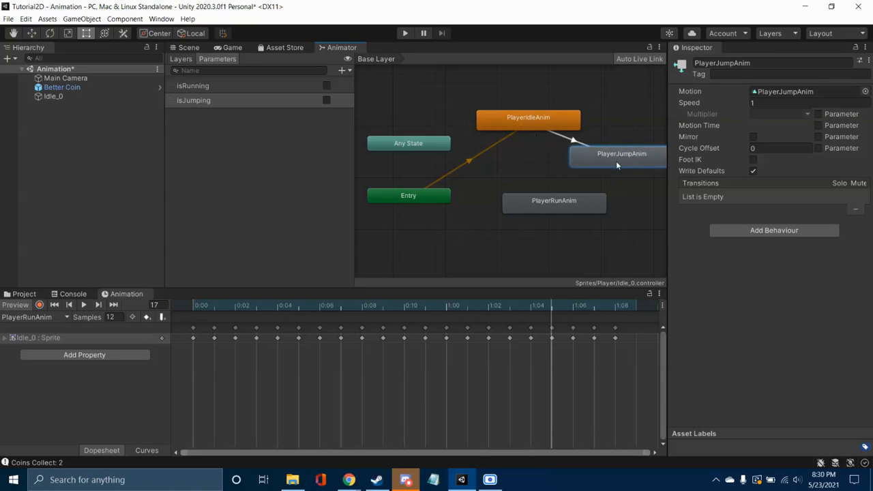
Step: Create a transition from PlayerIdleAnim to PlayerRunAnim and place the PlayerRunAnim state directly below PlayerIdleAnim
left_click(524, 117)
right_click(525, 119)
left_click(532, 121)
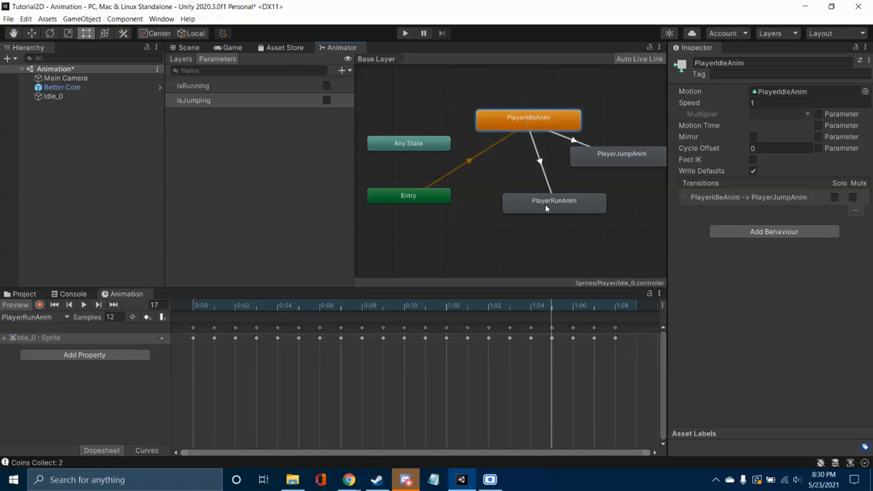
left_click(547, 207)
left_click_drag(564, 201, 539, 211)
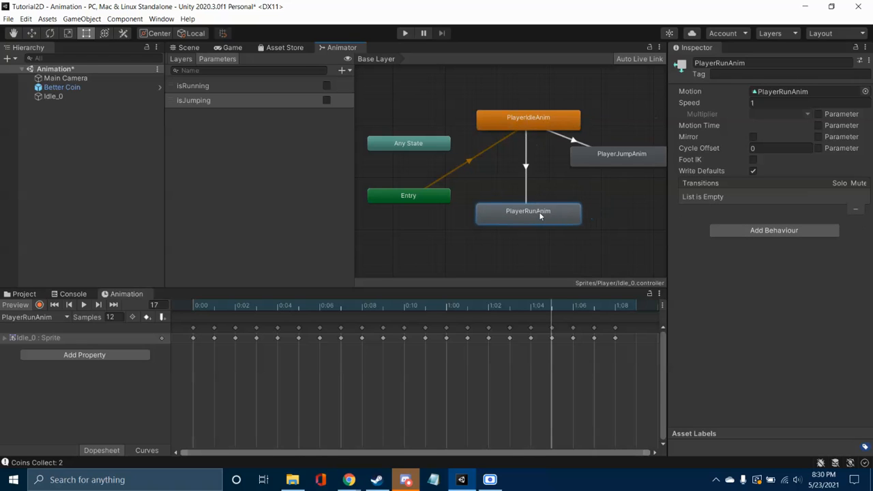
Step: Create transitions between PlayerJumpAnim and PlayerRunAnim in both directions
left_click(603, 160)
right_click(604, 161)
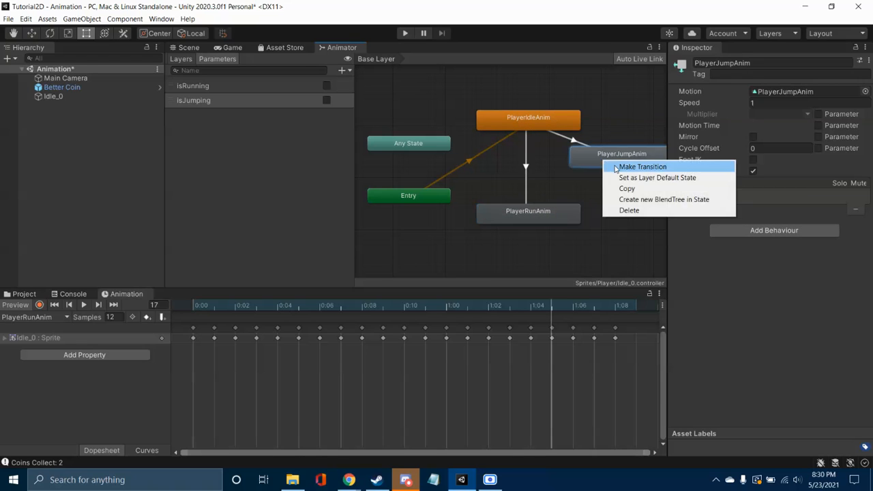
left_click(634, 168)
left_click(547, 213)
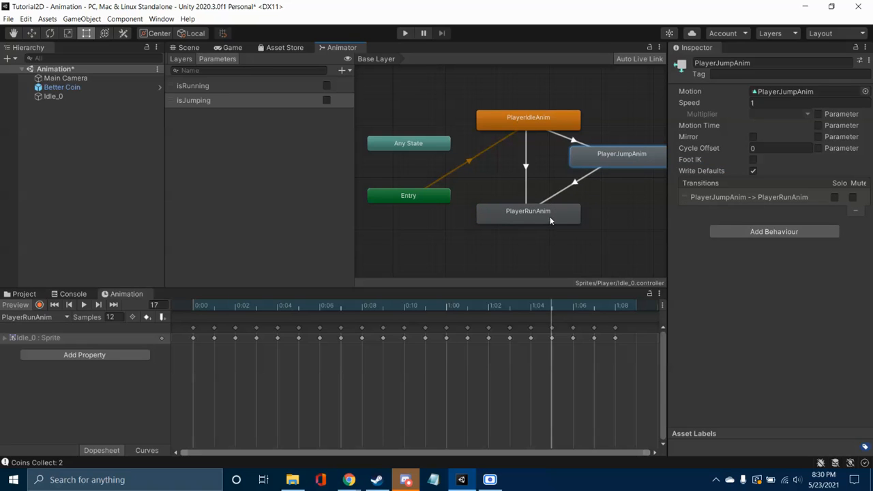
right_click(534, 213)
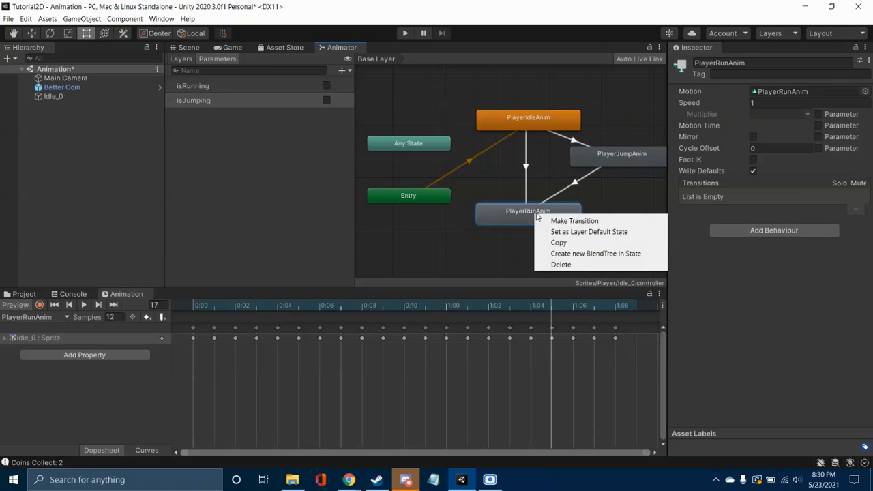
left_click(575, 221)
left_click(626, 158)
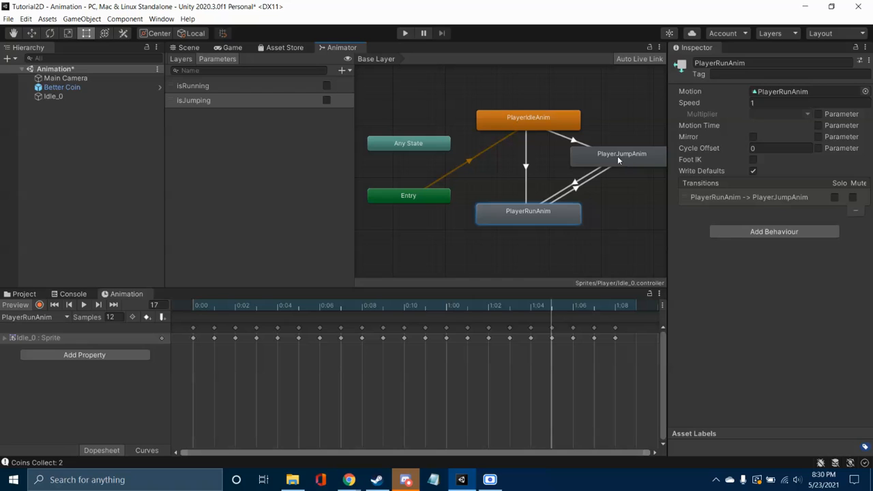
Step: Create a transition from PlayerJumpAnim back to PlayerIdleAnim
left_click(618, 155)
right_click(622, 146)
left_click(637, 155)
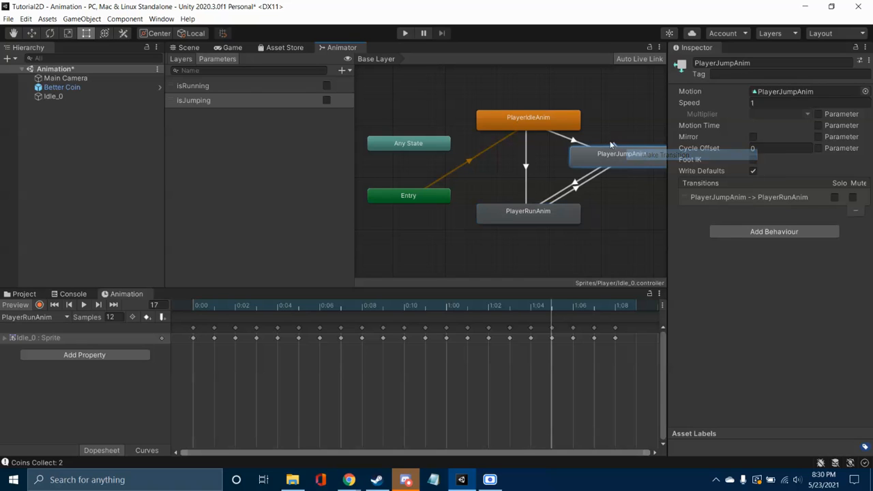
left_click(554, 117)
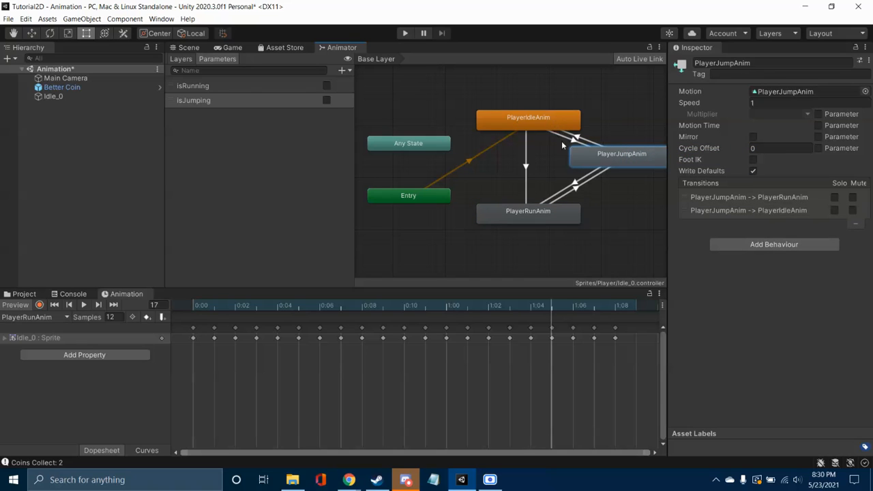
Step: Create a transition from PlayerRunAnim back to PlayerIdleAnim and select the PlayerIdleAnim state
left_click(540, 213)
right_click(540, 213)
left_click(556, 220)
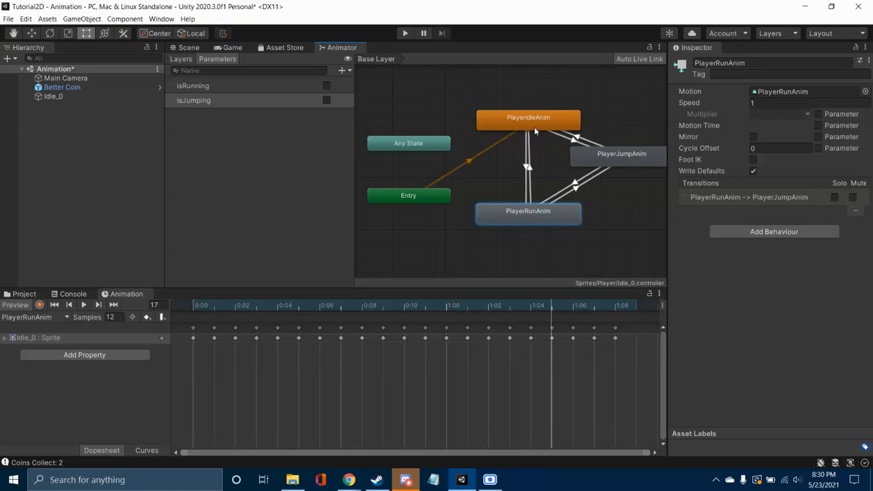
left_click(532, 122)
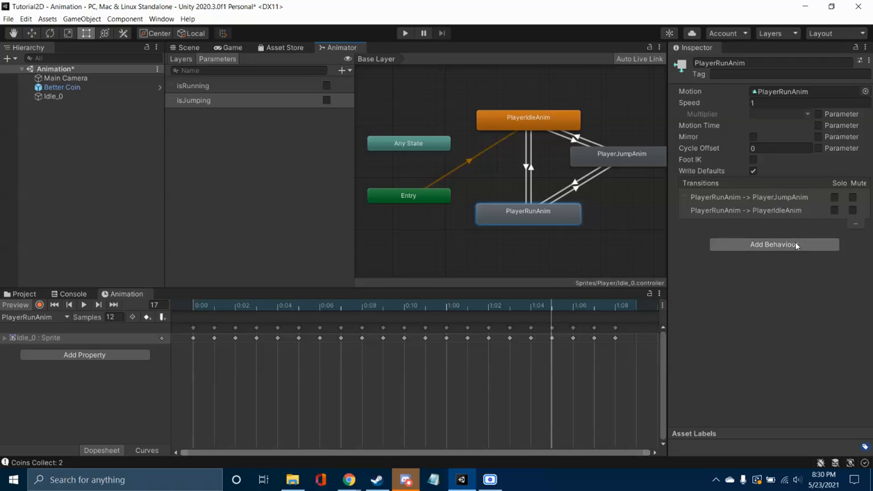
left_click(529, 167)
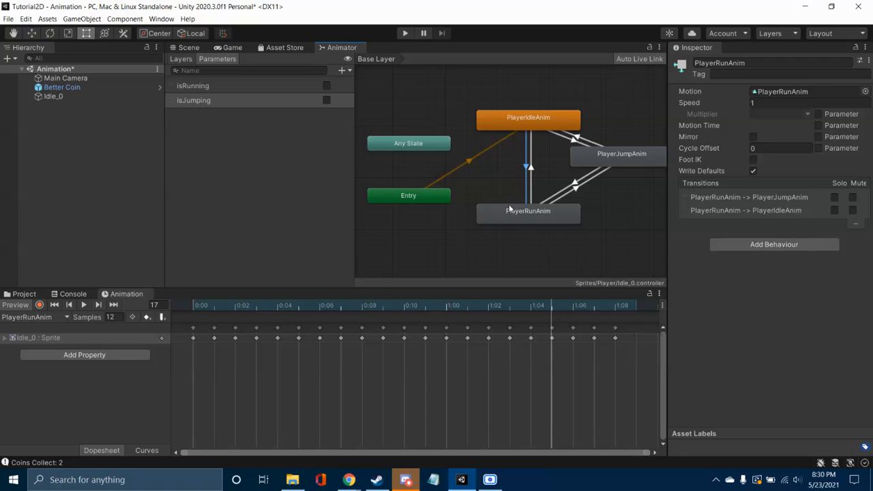
left_click(543, 130)
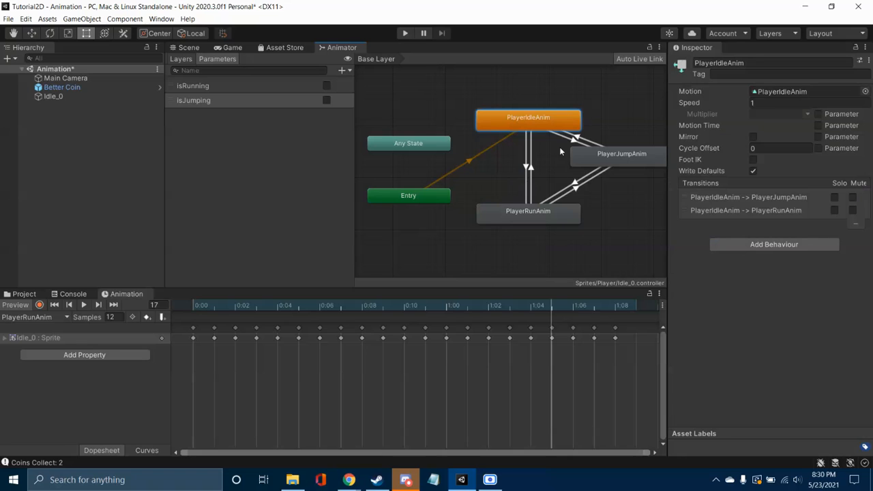
Step: Add an isRunning true condition to the PlayerIdleAnim to PlayerRunAnim transition and an isRunning false condition to the reverse transition
left_click(526, 170)
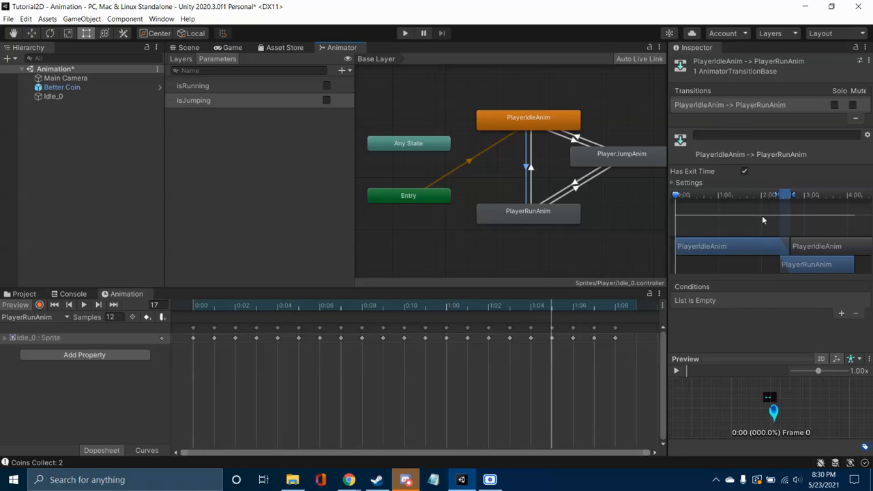
left_click(841, 315)
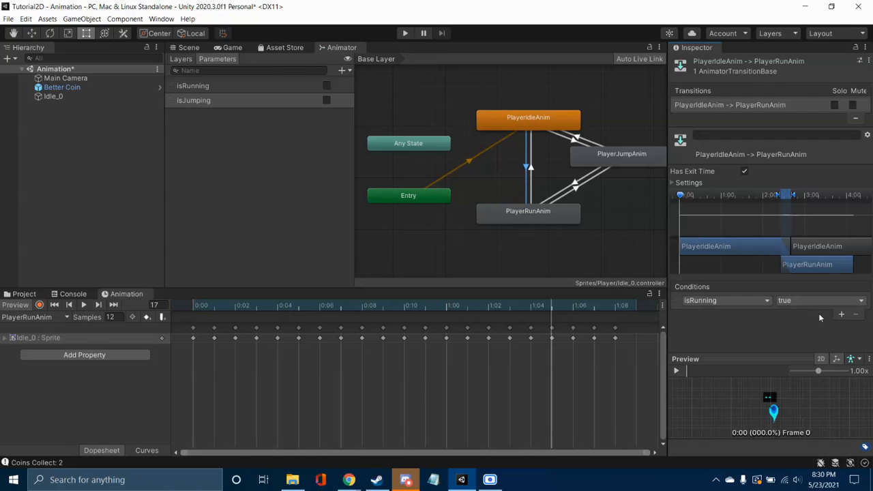
left_click(532, 174)
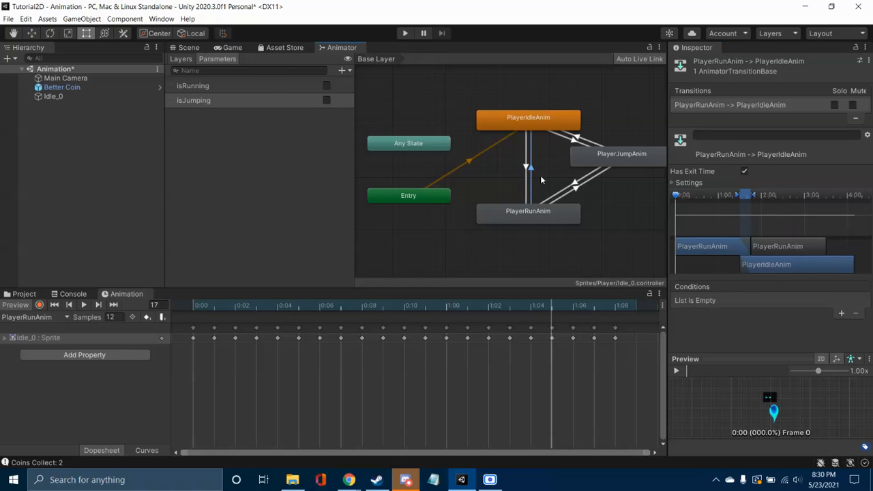
left_click(841, 314)
left_click(791, 301)
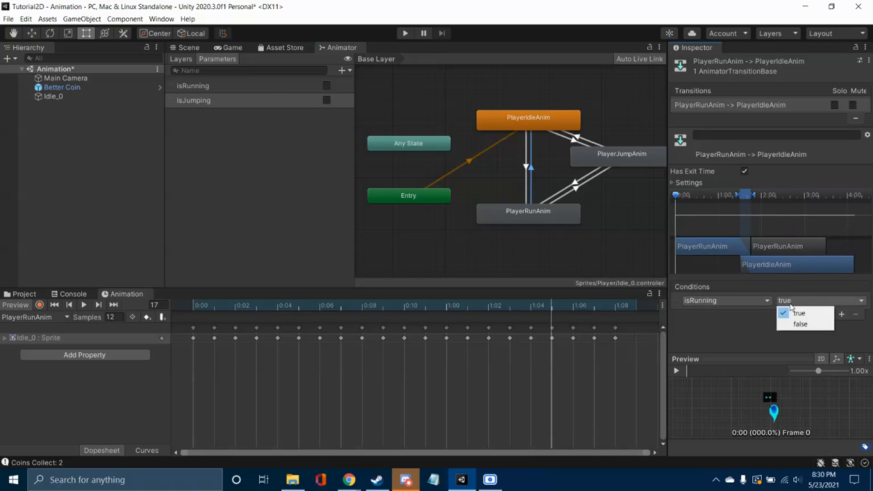
left_click(793, 323)
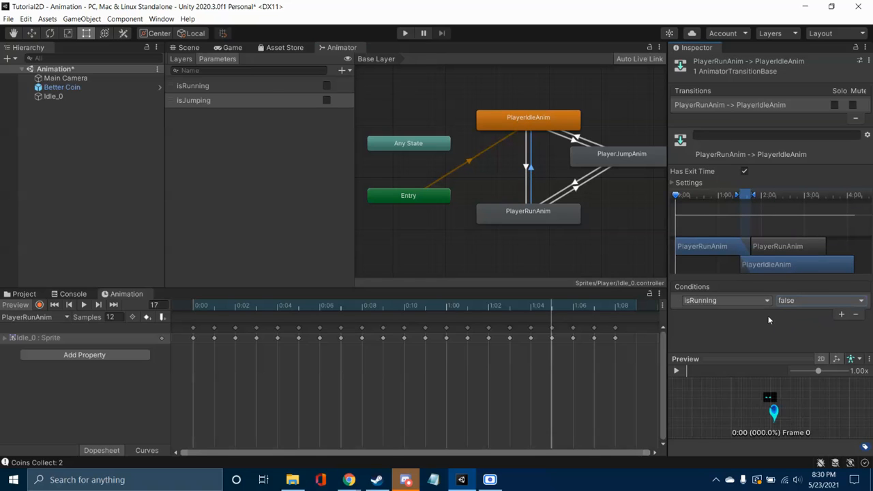
Step: Add a second condition, isJumping false, to the transition from PlayerIdleAnim to PlayerRunAnim
left_click(576, 140)
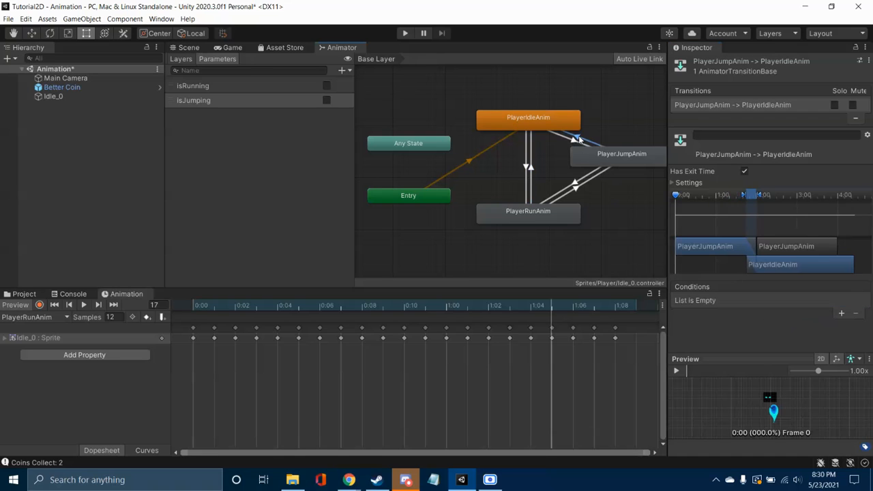
left_click(531, 165)
left_click(526, 166)
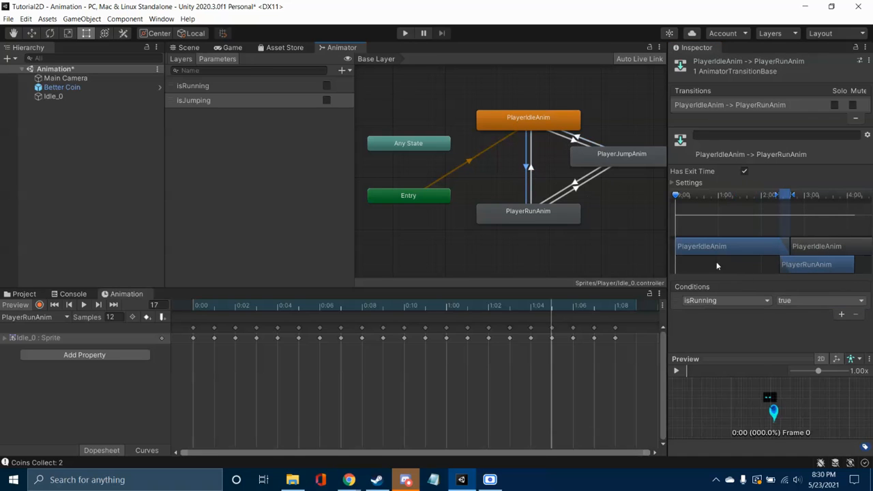
left_click(841, 315)
left_click(767, 314)
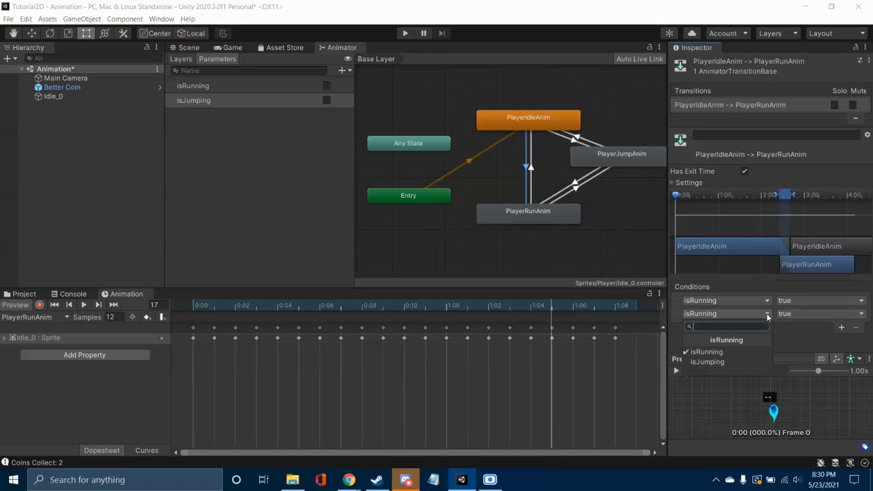
left_click(749, 361)
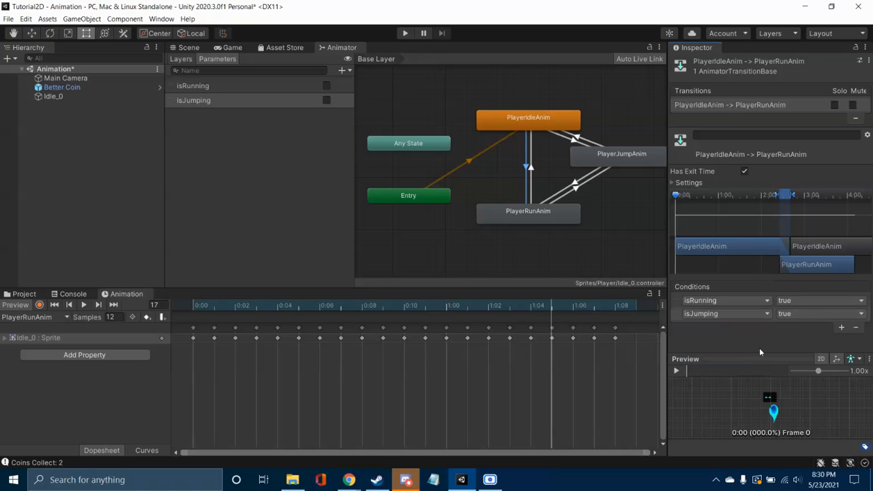
left_click(800, 313)
left_click(800, 338)
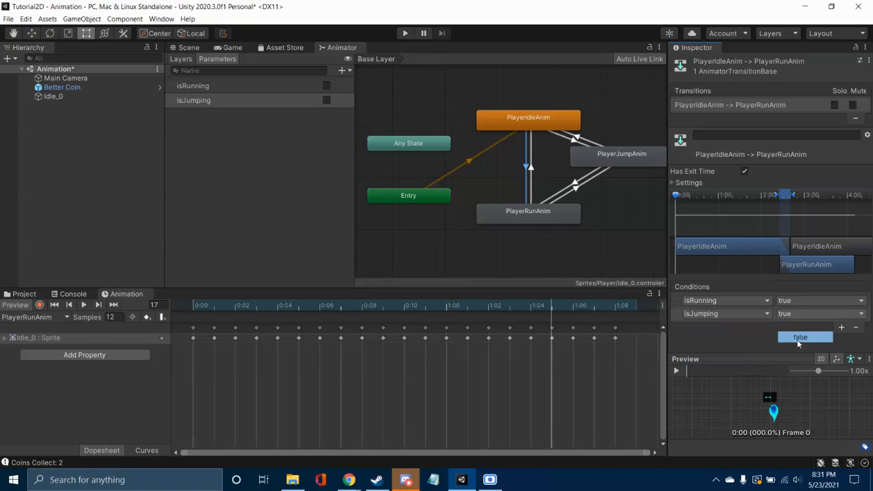
Step: Add a second condition, isJumping false, to the transition from PlayerRunAnim to PlayerIdleAnim
left_click(530, 168)
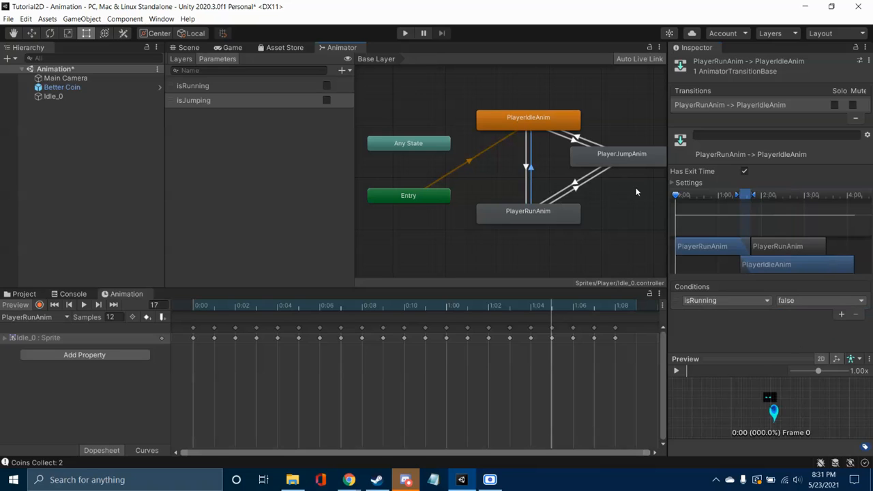
left_click(840, 315)
left_click(753, 315)
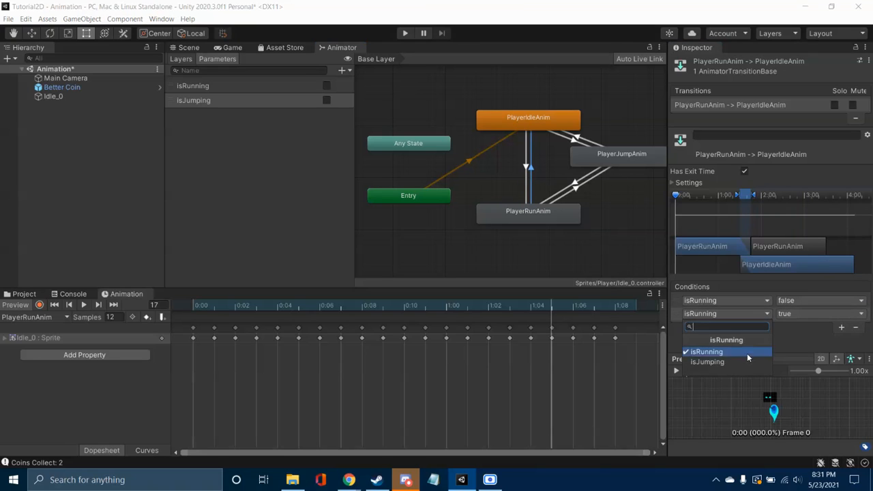
left_click(744, 360)
left_click(785, 314)
left_click(791, 337)
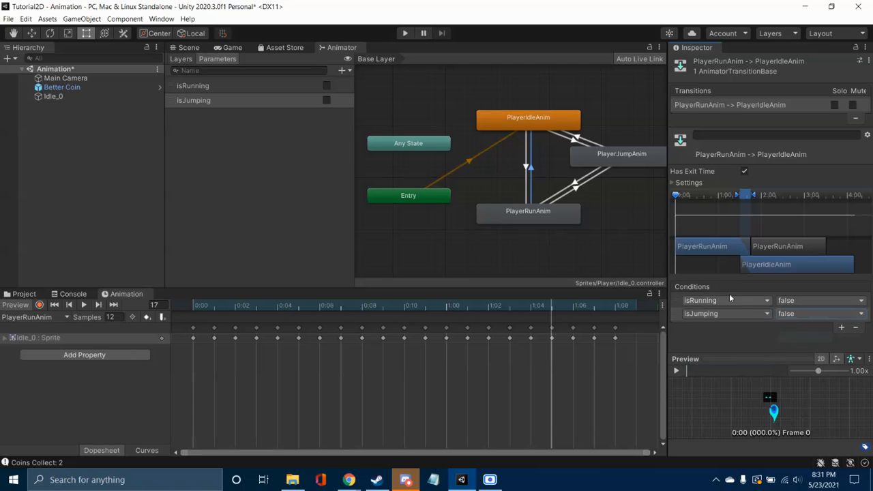
Step: Give the PlayerIdleAnim to PlayerJumpAnim transition two conditions, isJumping true and isRunning true
left_click(577, 139)
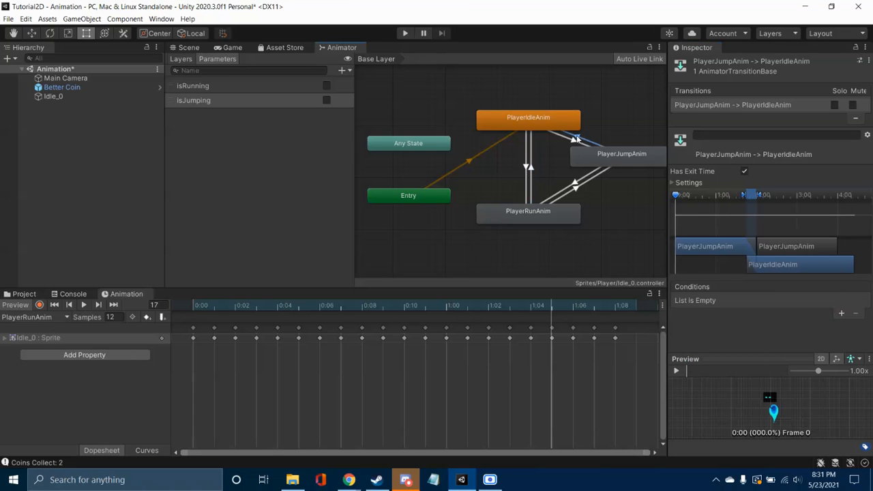
left_click(570, 136)
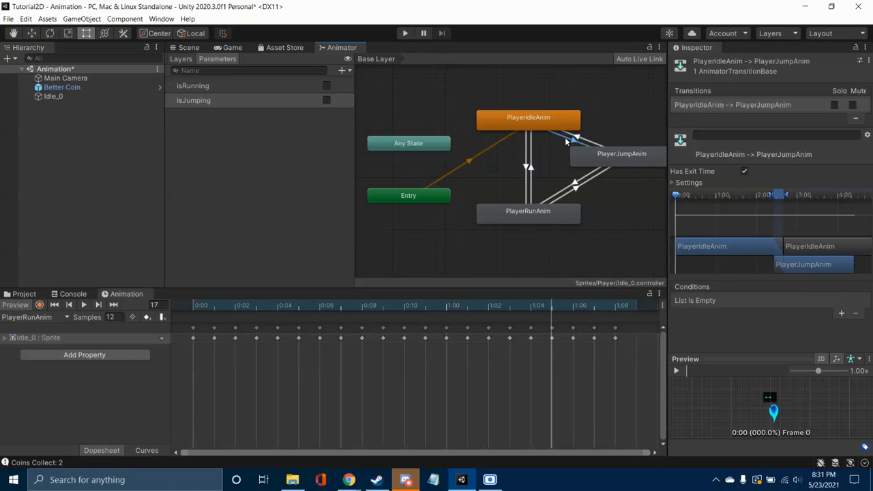
left_click(841, 313)
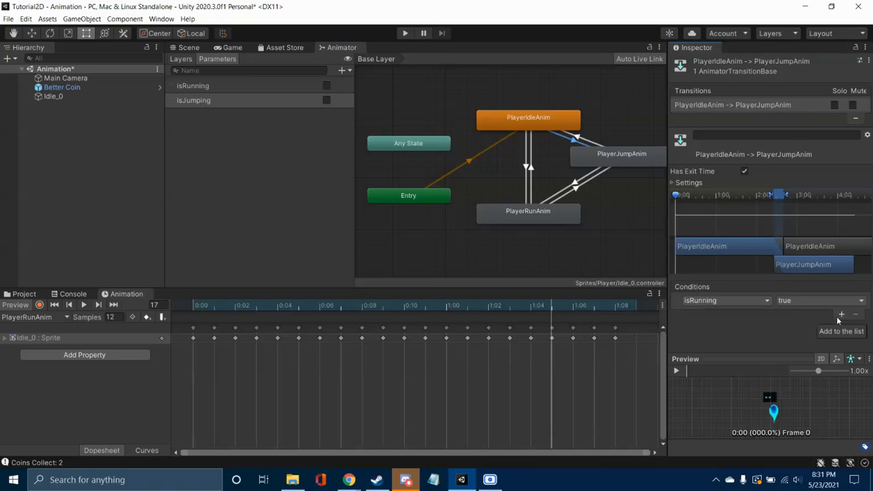
left_click(750, 301)
left_click(743, 349)
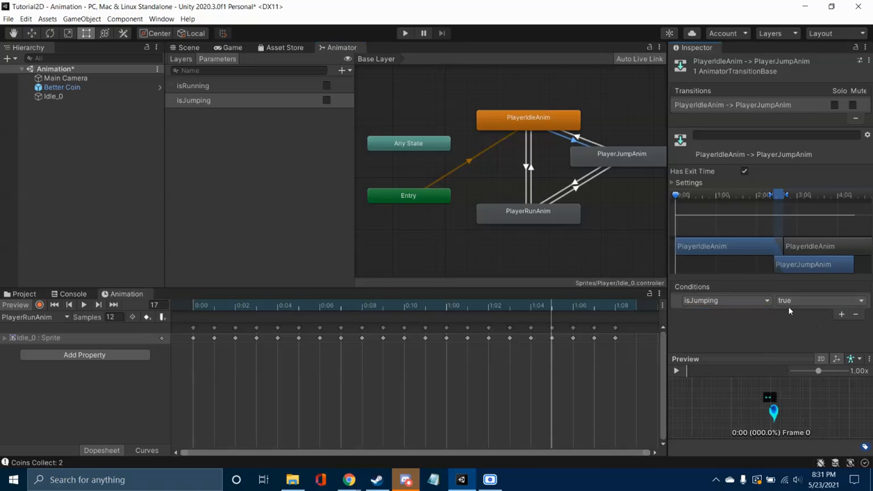
left_click(842, 315)
left_click(740, 313)
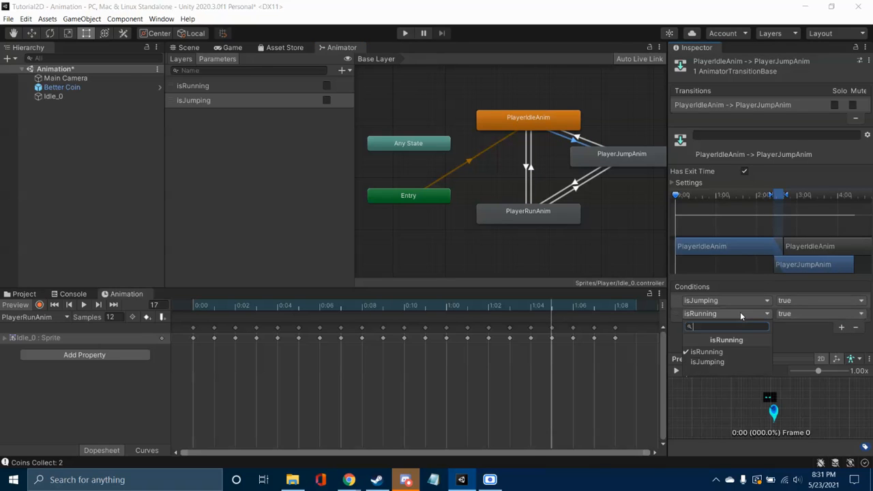
left_click(786, 338)
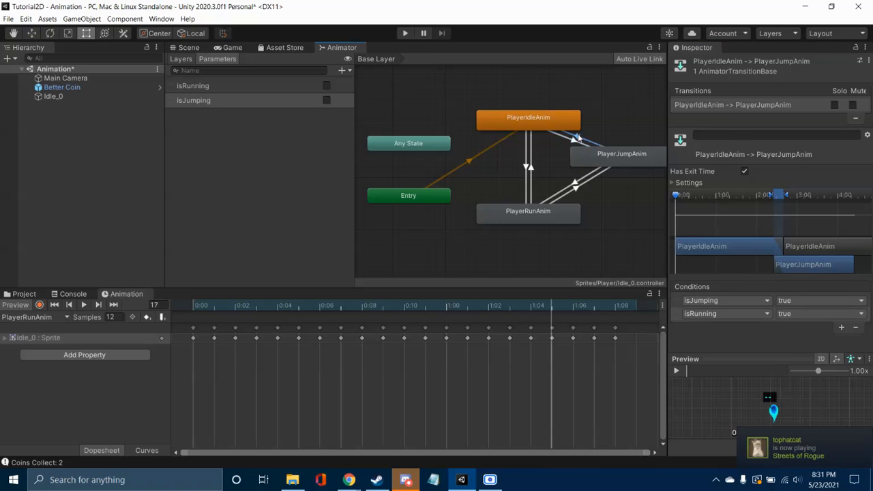
Step: Give the PlayerJumpAnim to PlayerIdleAnim transition two conditions, isJumping false and isRunning false
left_click(585, 141)
left_click(843, 314)
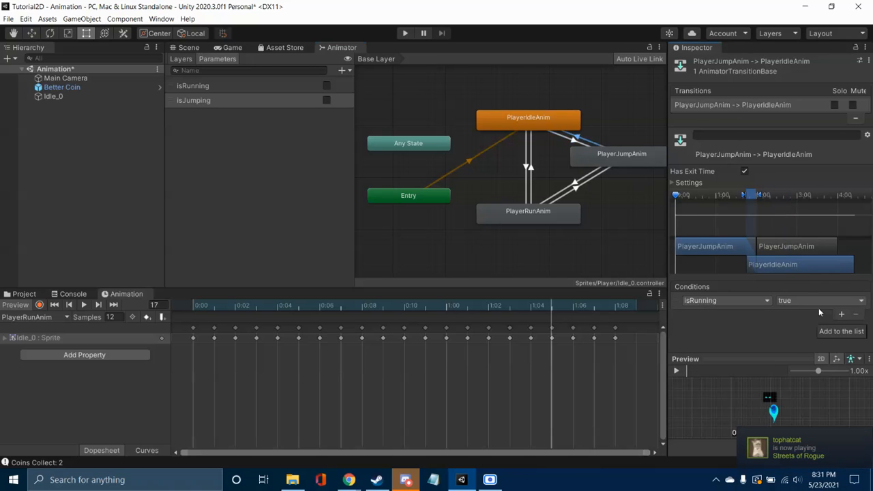
left_click(764, 301)
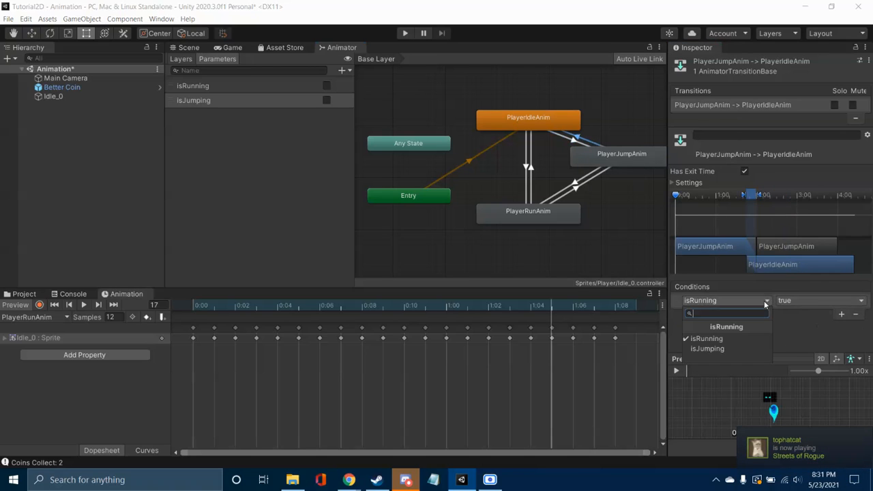
left_click(750, 350)
left_click(806, 300)
left_click(799, 323)
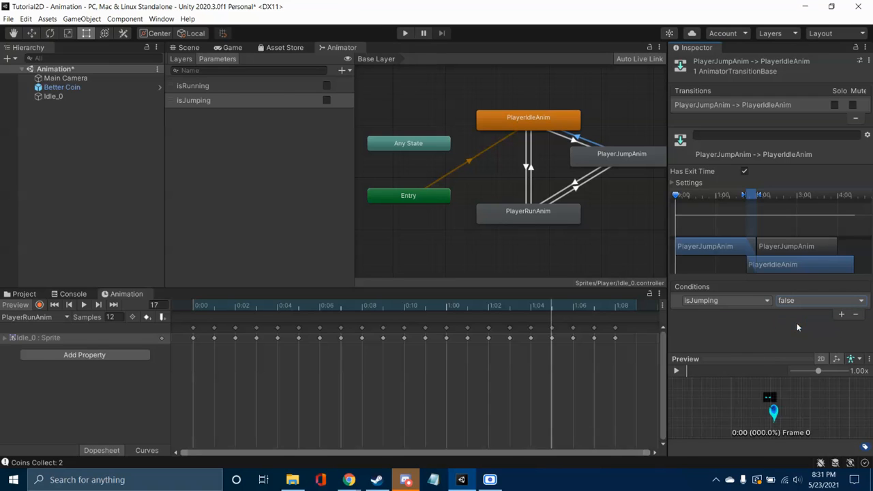
left_click(841, 315)
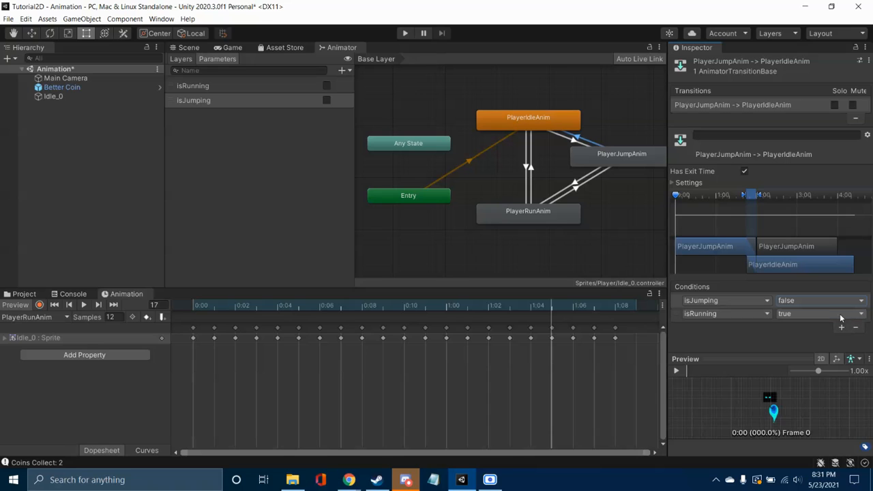
left_click(802, 313)
left_click(794, 334)
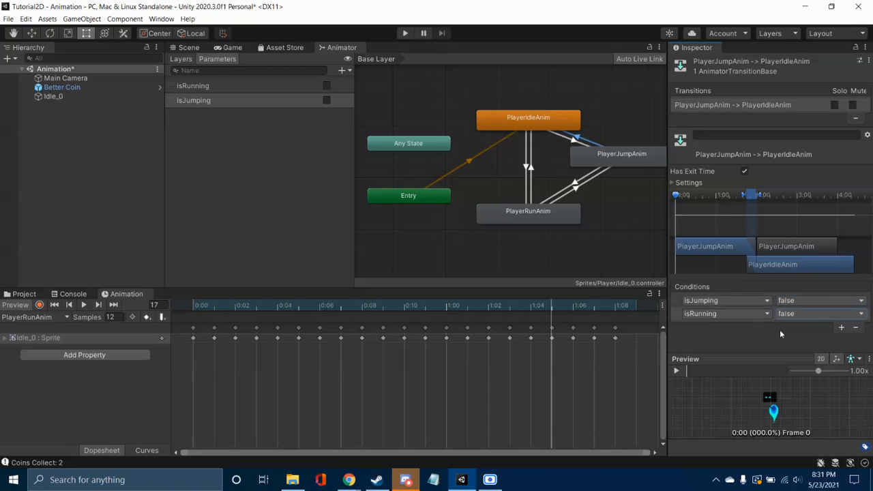
Step: Give the PlayerJumpAnim to PlayerRunAnim transition two conditions, isRunning true and isJumping false
left_click(575, 185)
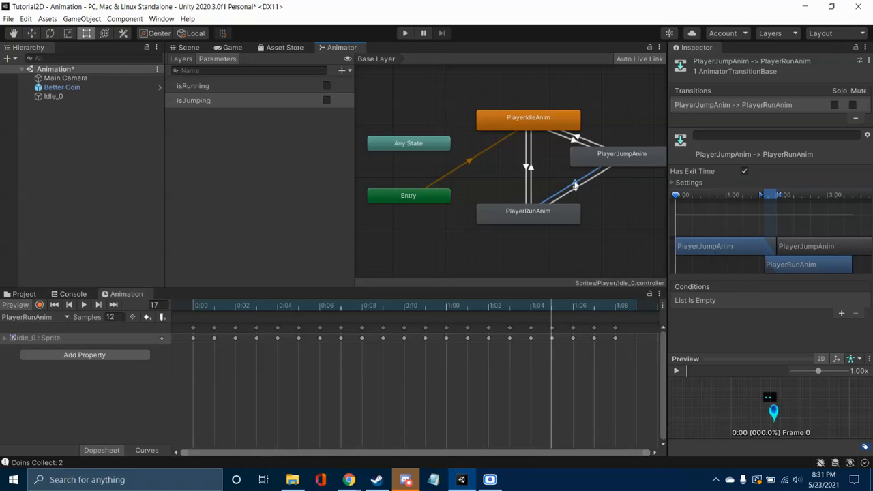
left_click(842, 314)
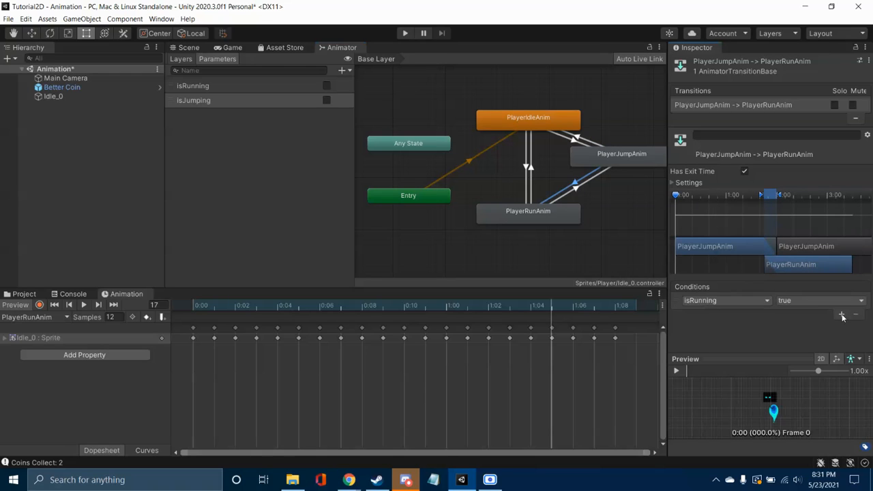
left_click(761, 300)
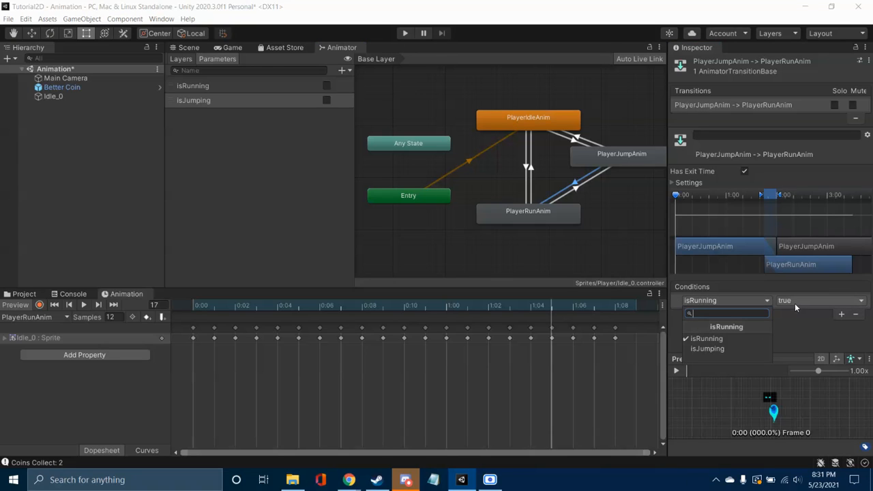
left_click(841, 315)
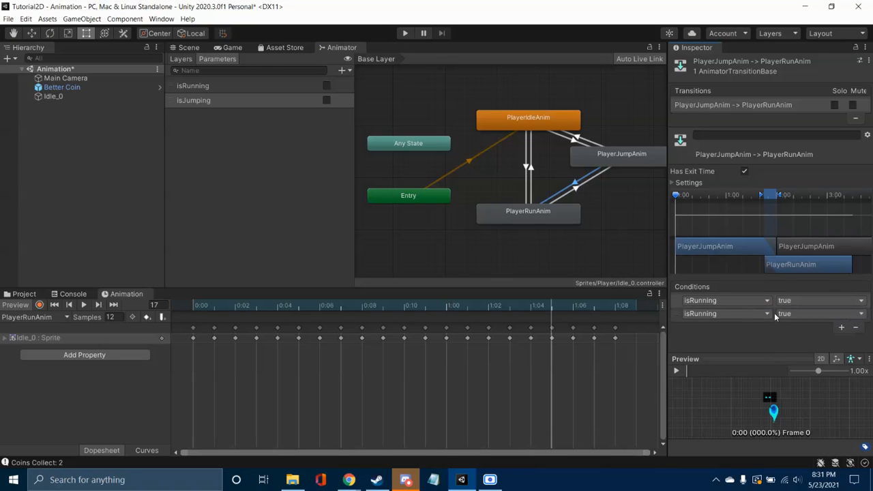
left_click(750, 313)
left_click(755, 361)
left_click(786, 313)
left_click(799, 338)
Step: Add an isJumping true condition to the transition from PlayerRunAnim to PlayerJumpAnim
left_click(574, 187)
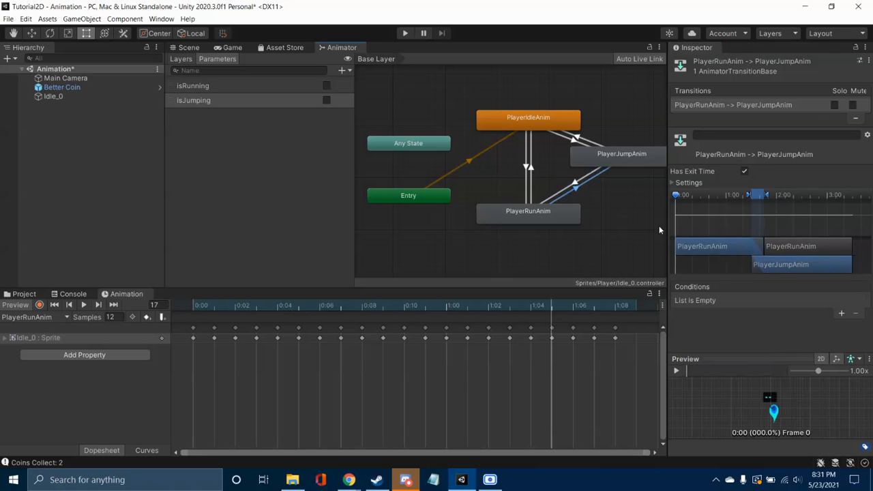
left_click(841, 314)
left_click(750, 300)
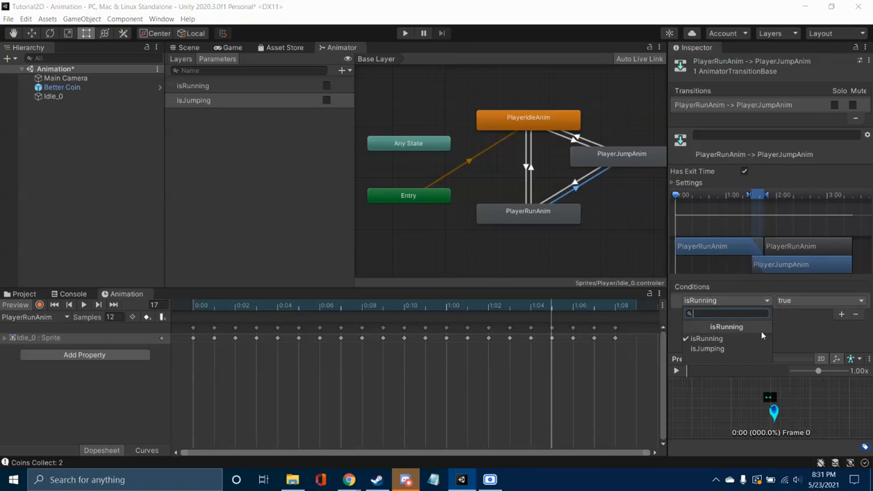
left_click(754, 348)
left_click(841, 314)
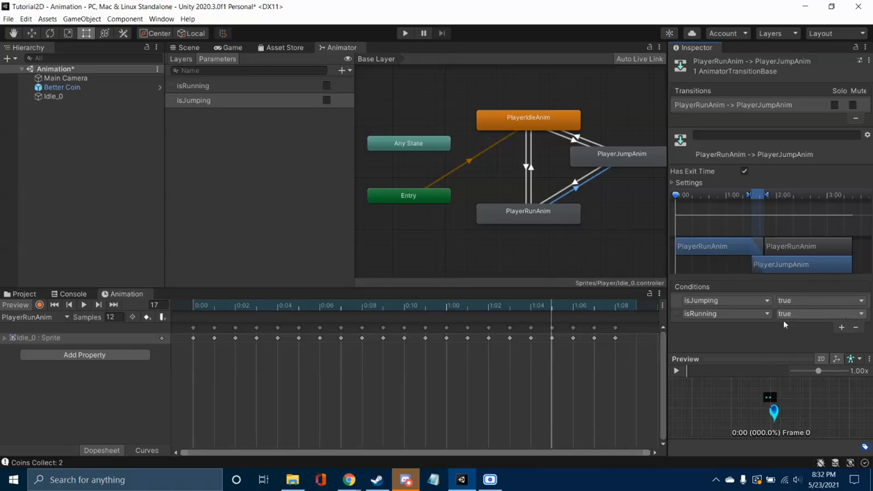
left_click(804, 314)
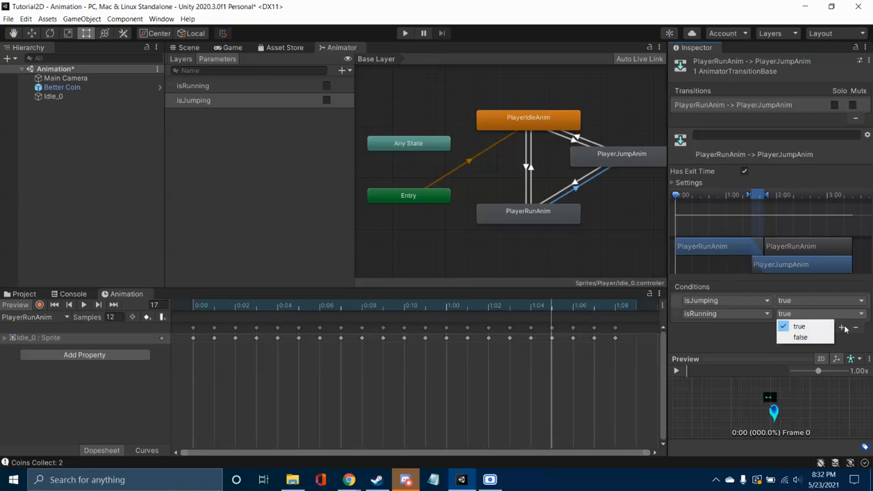
left_click(731, 330)
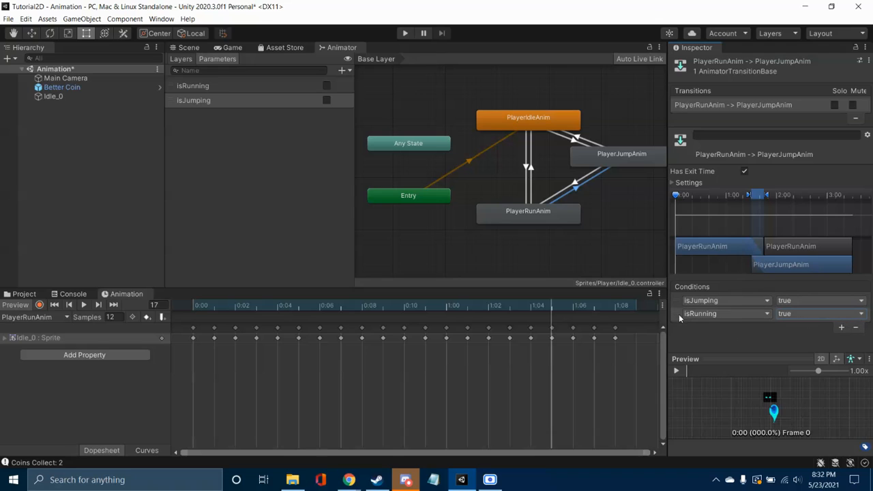
left_click(855, 327)
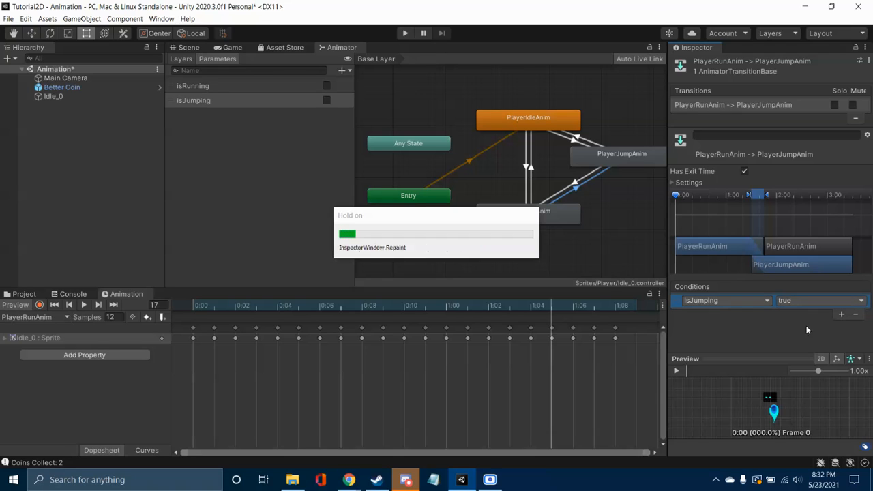
Step: Turn off Has Exit Time on the transitions between PlayerRunAnim and PlayerJumpAnim in both directions
left_click(554, 237)
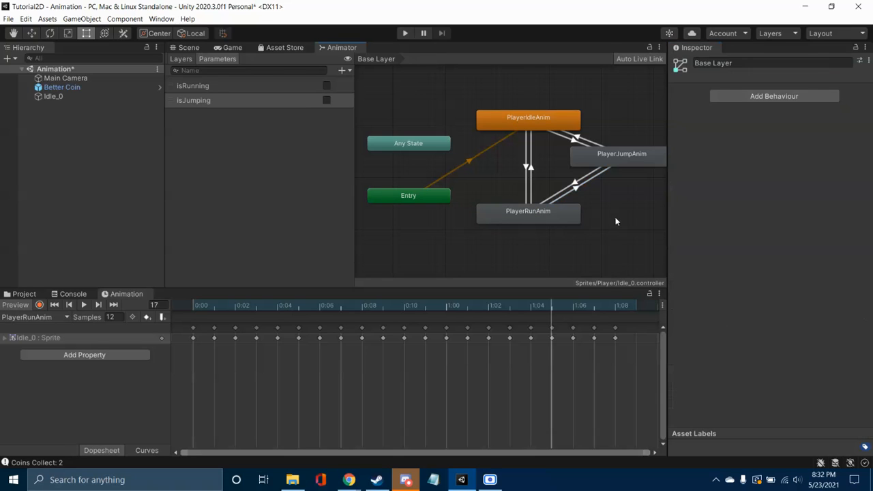
left_click(571, 192)
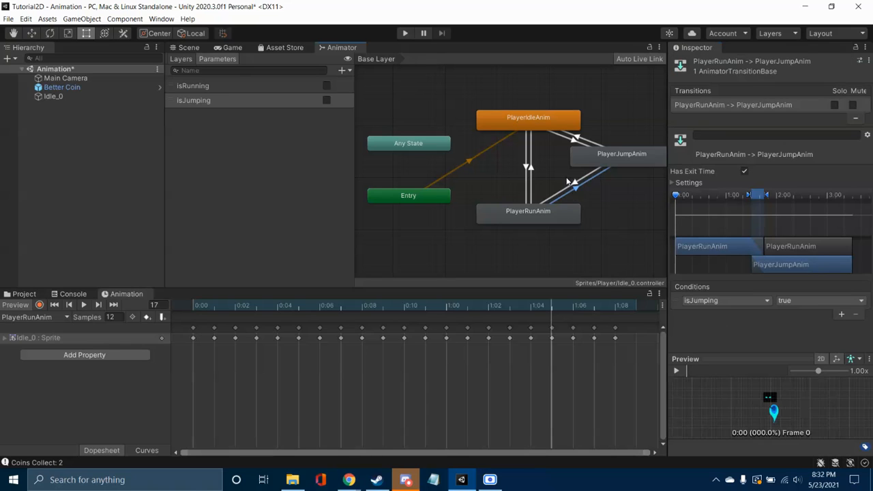
left_click(745, 171)
left_click_drag(772, 264, 783, 264)
left_click(579, 182)
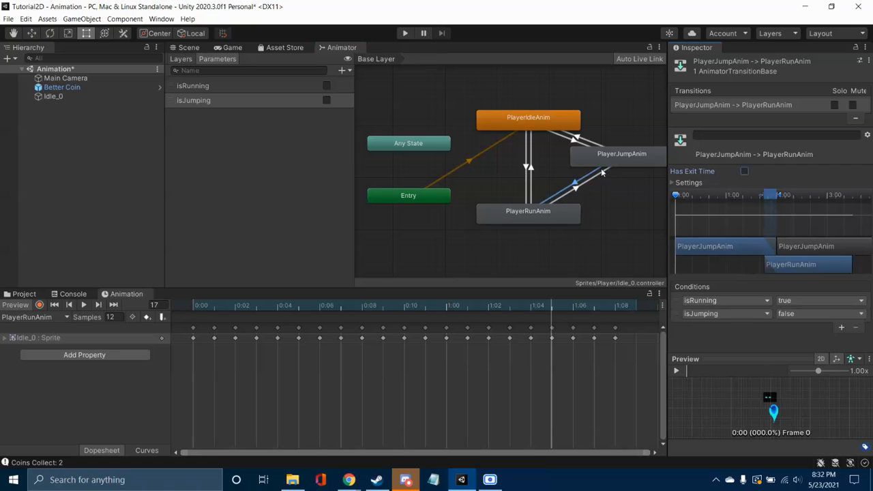
Step: On the PlayerIdleAnim to PlayerJumpAnim transition, set Exit Time to 0, turn off Has Exit Time and set Transition Duration to 0
left_click(577, 143)
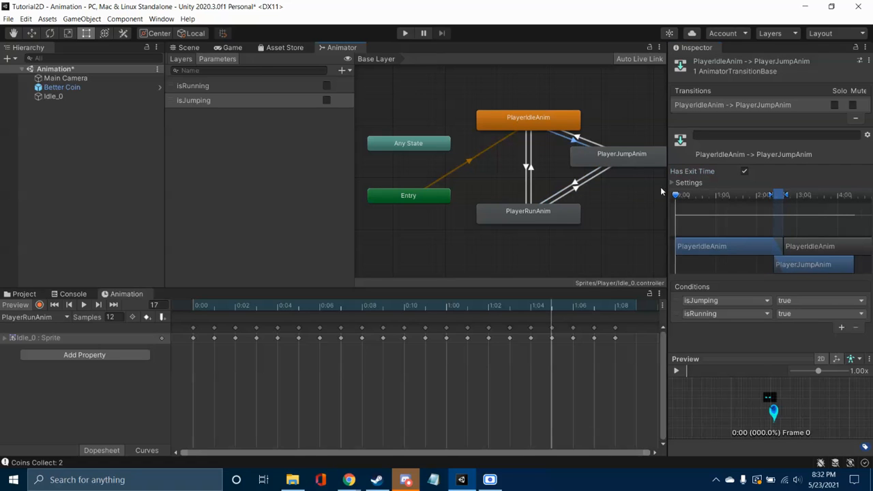
left_click(686, 183)
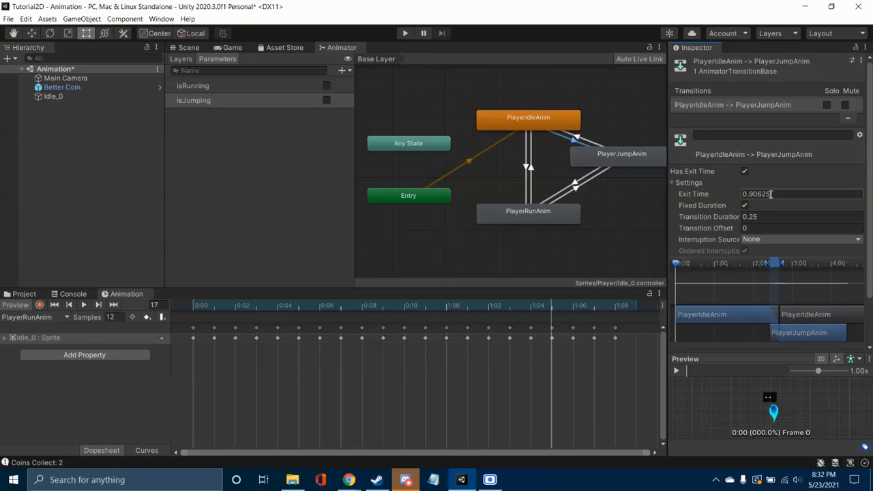
left_click(771, 194)
type("0")
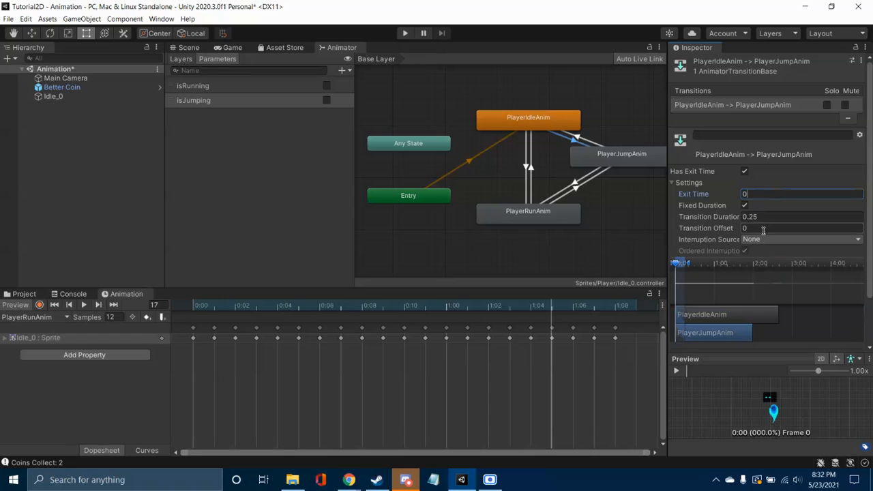
left_click(744, 171)
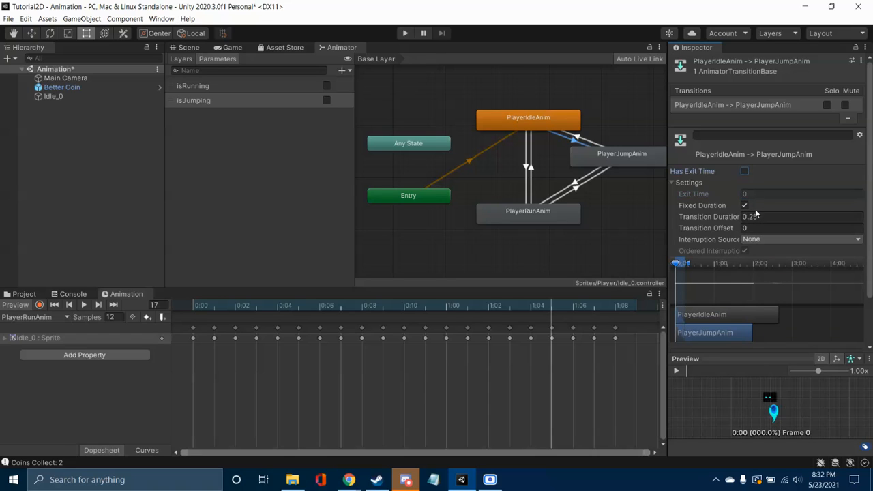
left_click(761, 217)
type("0")
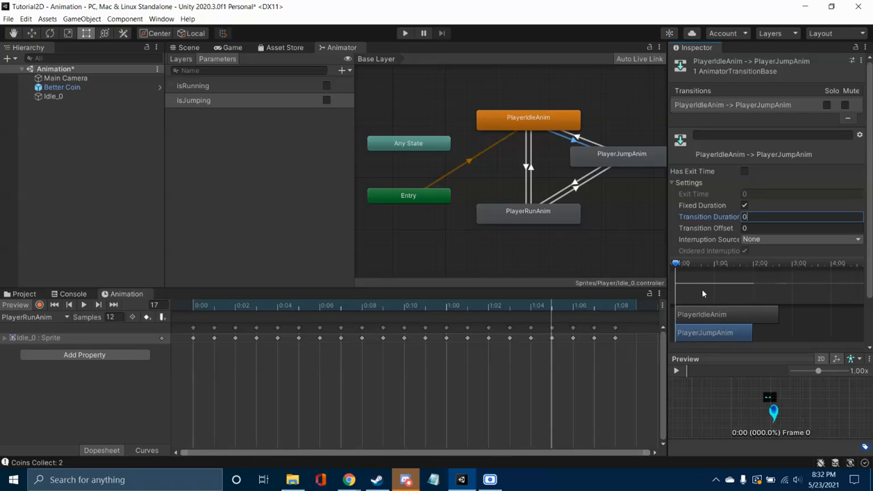
Step: Turn off Has Exit Time on PlayerJumpAnim to PlayerIdleAnim, and set Transition Duration to 0 there and on both transitions between PlayerJumpAnim and PlayerRunAnim
left_click(579, 139)
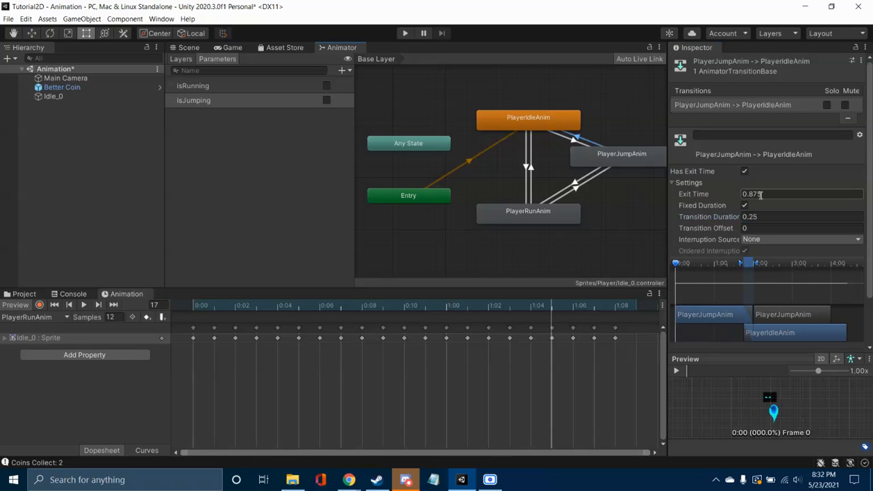
left_click(745, 171)
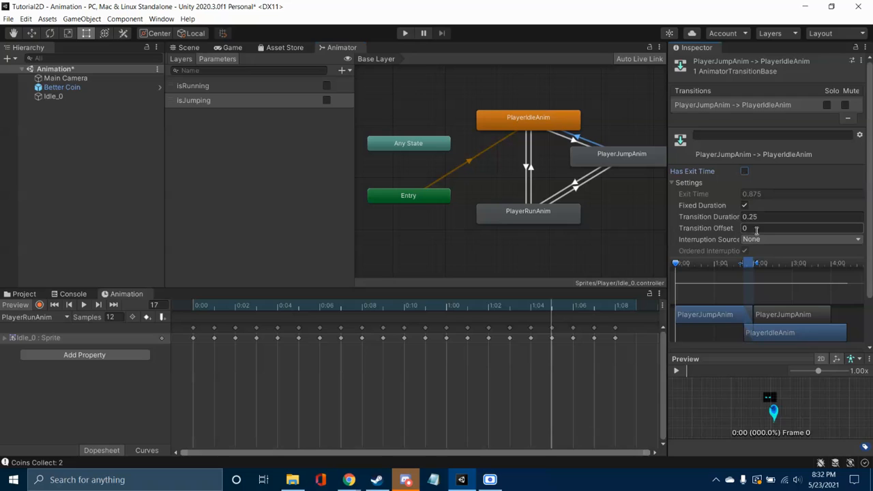
left_click(575, 185)
left_click(750, 217)
type("0")
left_click(582, 187)
left_click(750, 216)
type("0")
Step: Set the PlayerRunAnim to PlayerIdleAnim transition's duration to 0 and turn off its Has Exit Time
left_click(531, 179)
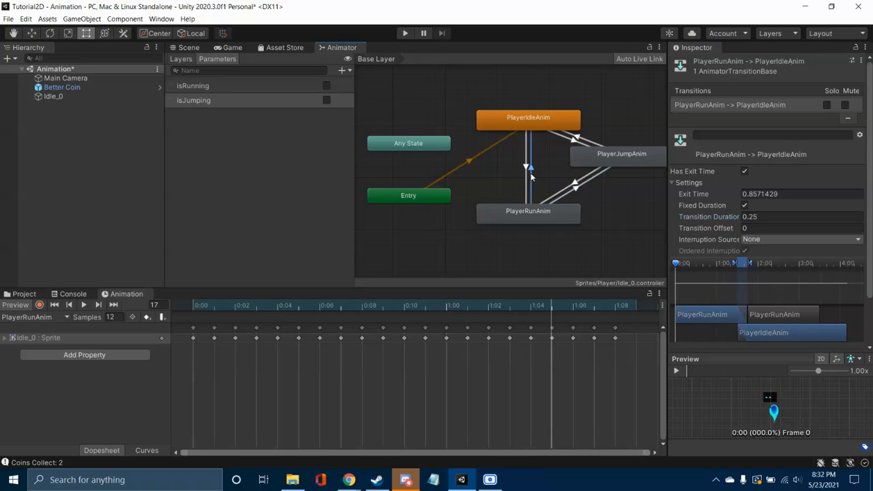
left_click(762, 216)
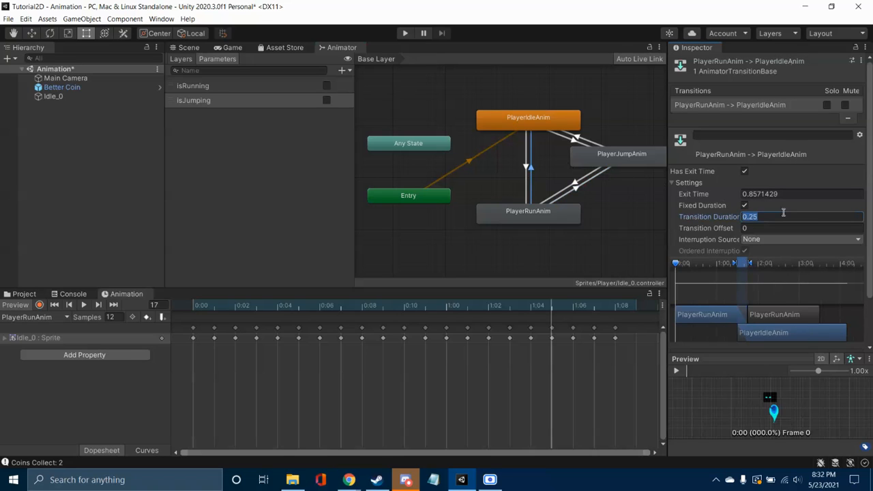
type("0")
left_click(744, 171)
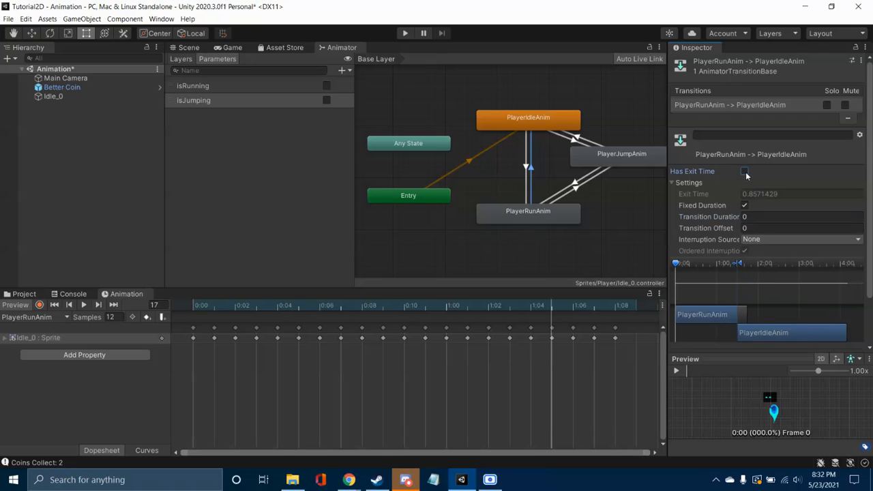
Step: Turn off Has Exit Time on the PlayerIdleAnim to PlayerRunAnim transition and set its Transition Duration to 0
left_click(526, 168)
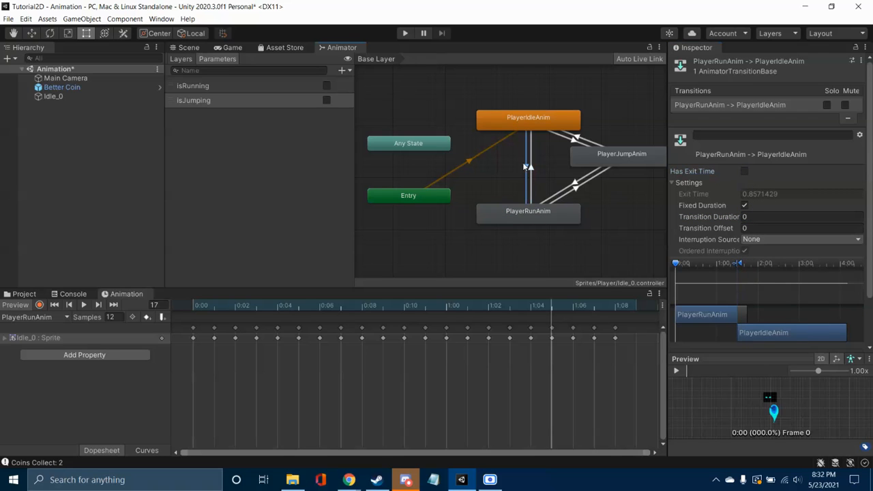
left_click(745, 172)
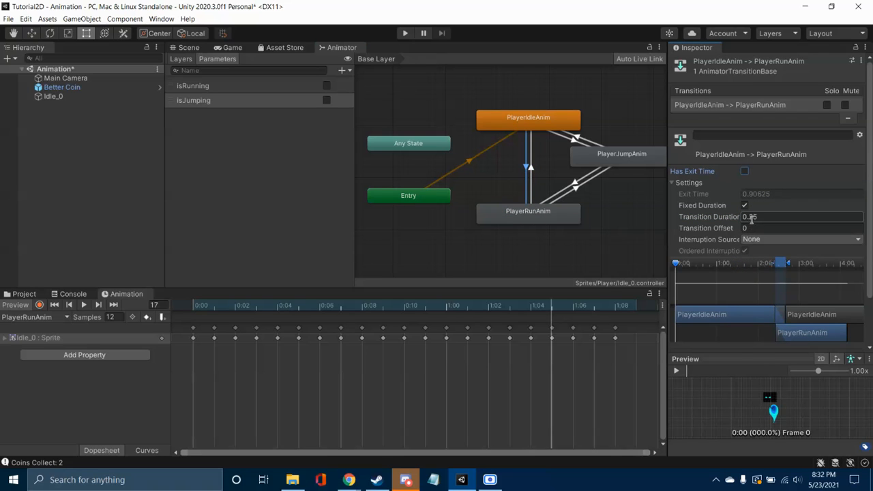
left_click(751, 218)
type("0")
Step: Check the exit time and duration settings of the transitions between the idle, run and jump states
left_click(532, 167)
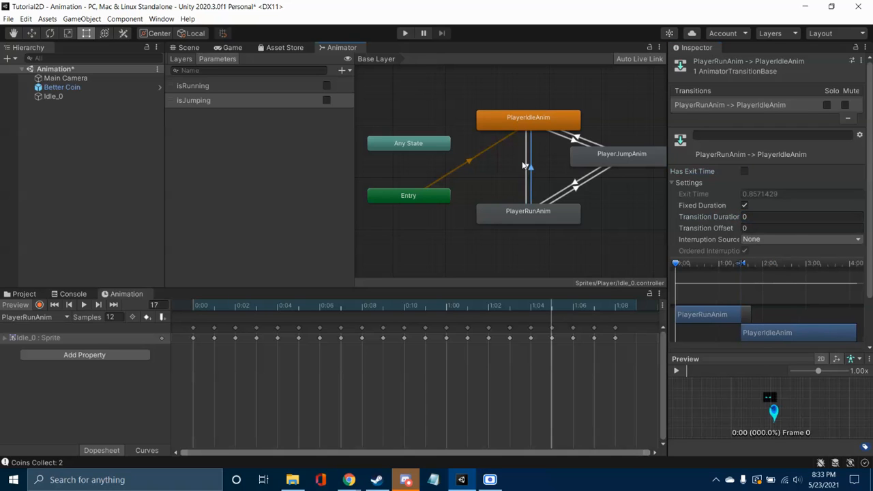
left_click(525, 166)
left_click(578, 141)
left_click(578, 128)
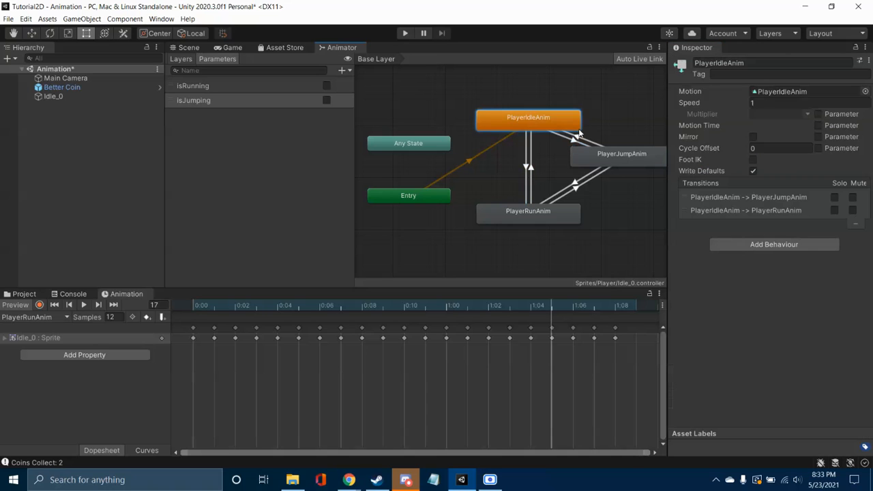
left_click(581, 140)
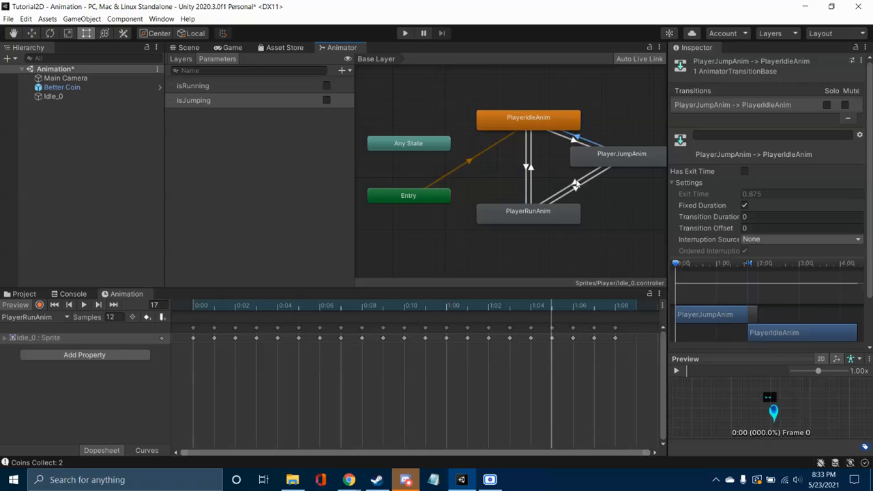
left_click(576, 186)
left_click(579, 187)
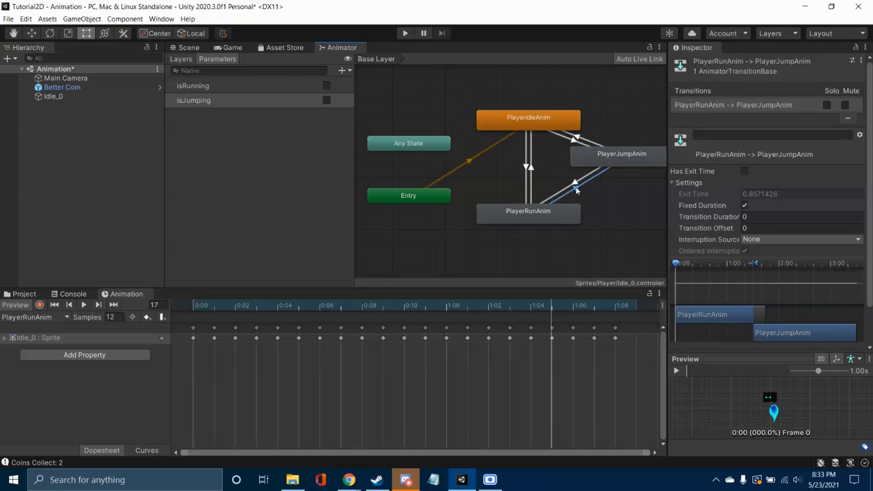
left_click(589, 197)
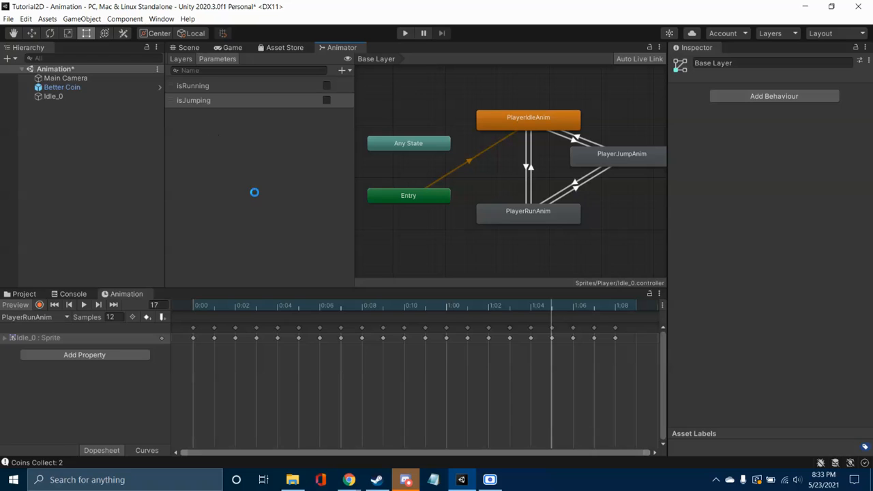
Step: Save the scene, open the PlatformerMovementScript from the Scripts folder in Visual Studio and dismiss the feedback survey
key("ctrl+s")
left_click(37, 296)
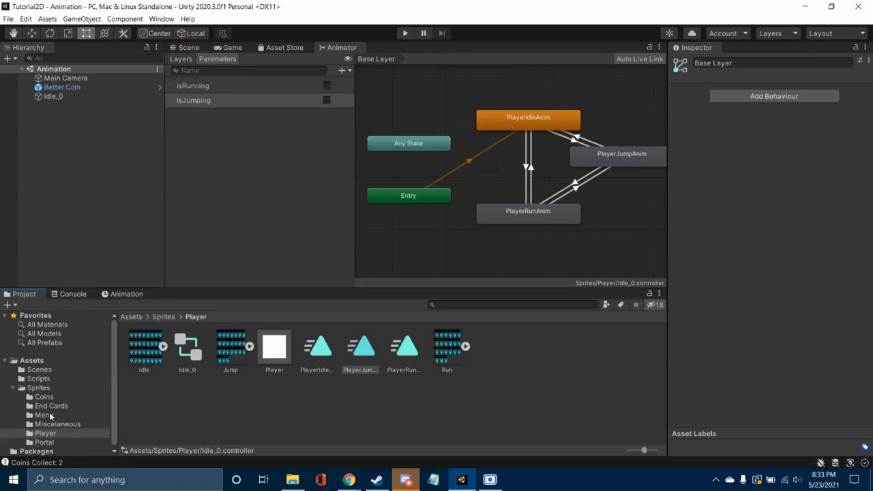
left_click(36, 379)
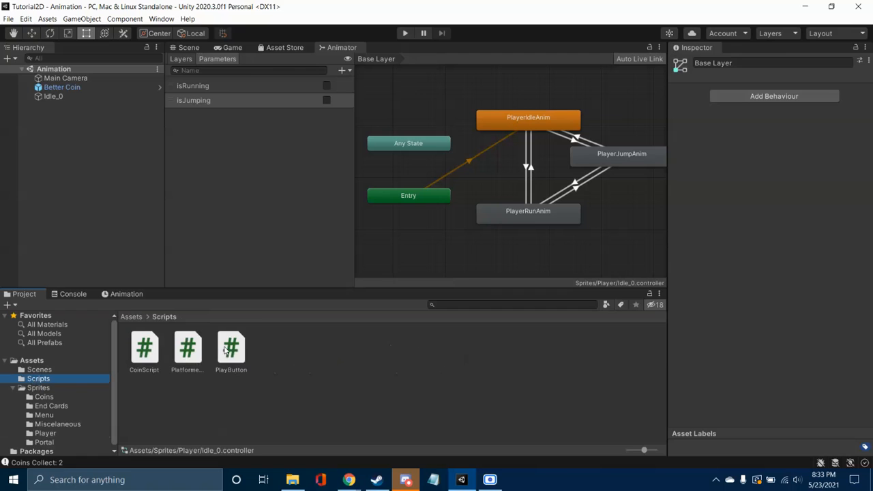
double_click(197, 348)
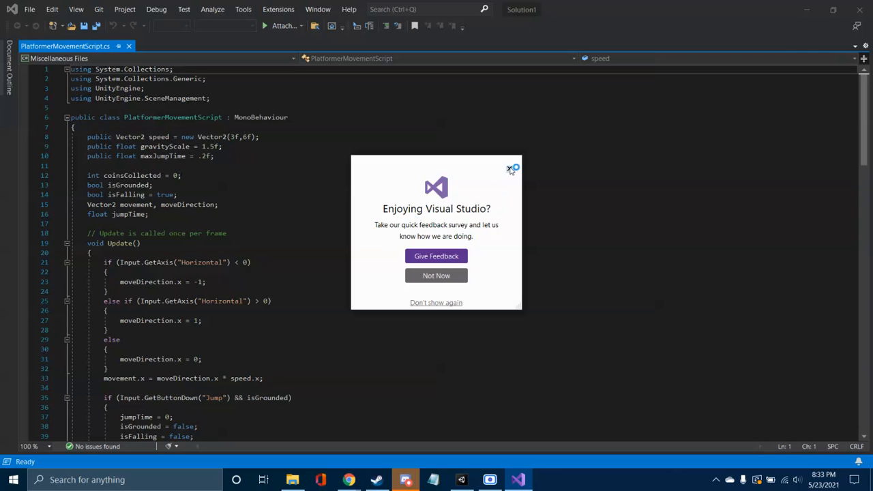
left_click(510, 169)
Step: Declare two bool variables, isRunning and isJumping, below the jumpTime field with a blank line in between
left_click(212, 205)
left_click(228, 194)
left_click(239, 204)
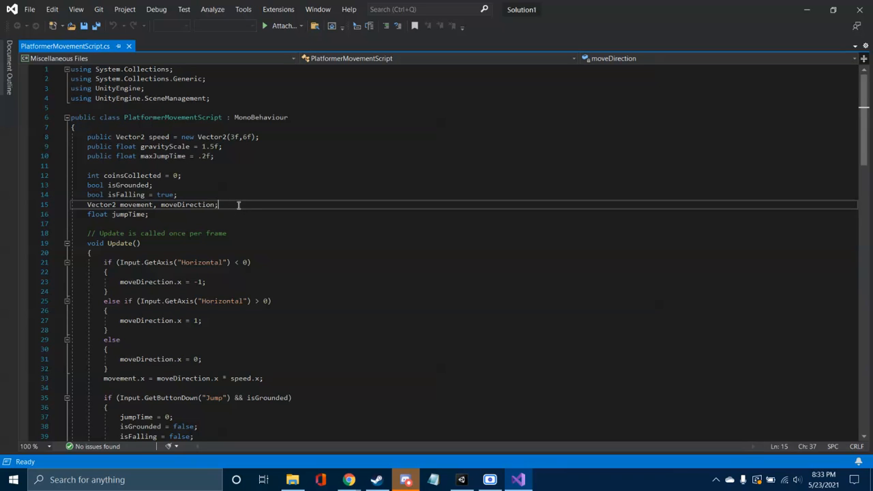
key("Down")
key("Return")
key("Return")
type("bool")
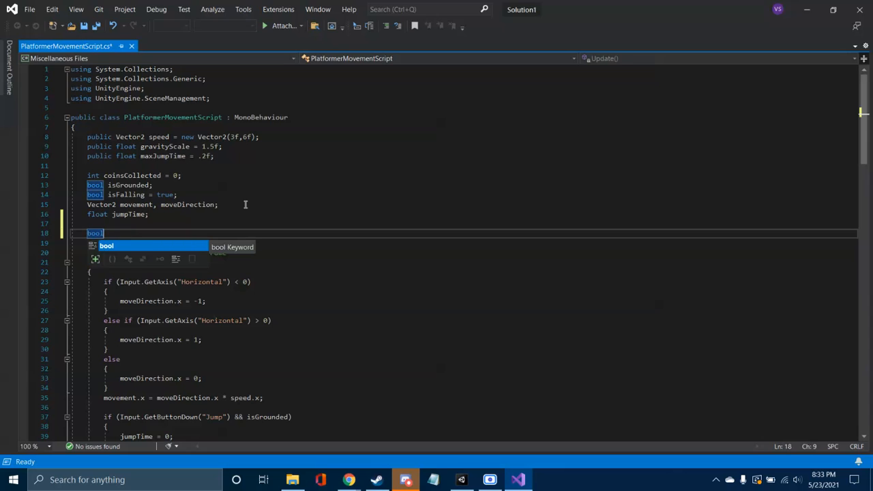
type(" isRunning;")
key("Return")
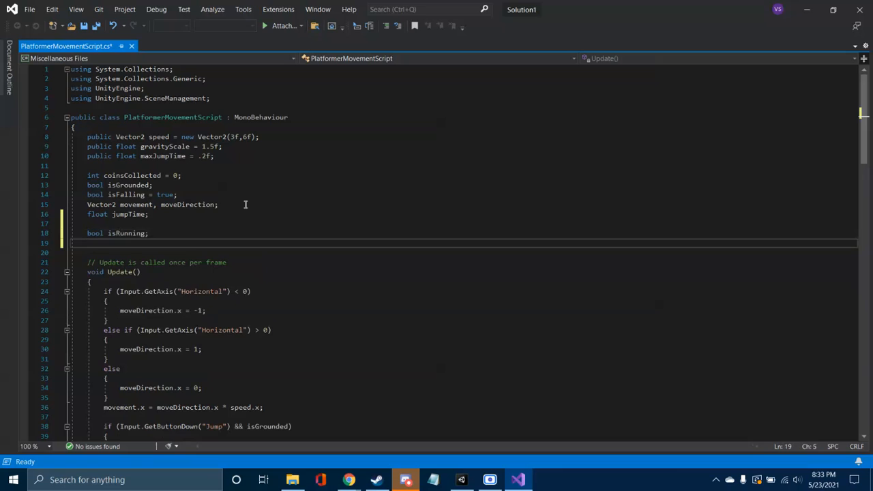
type("bool isJumping;")
Step: Insert the comment "//for Animations" above the isRunning and isJumping declarations
key("Up")
key("Up")
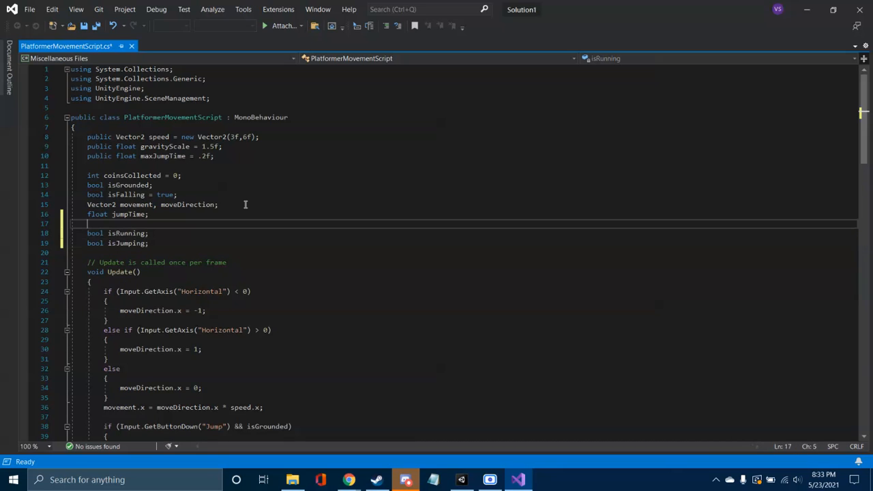
key("Return")
type("//for Animations")
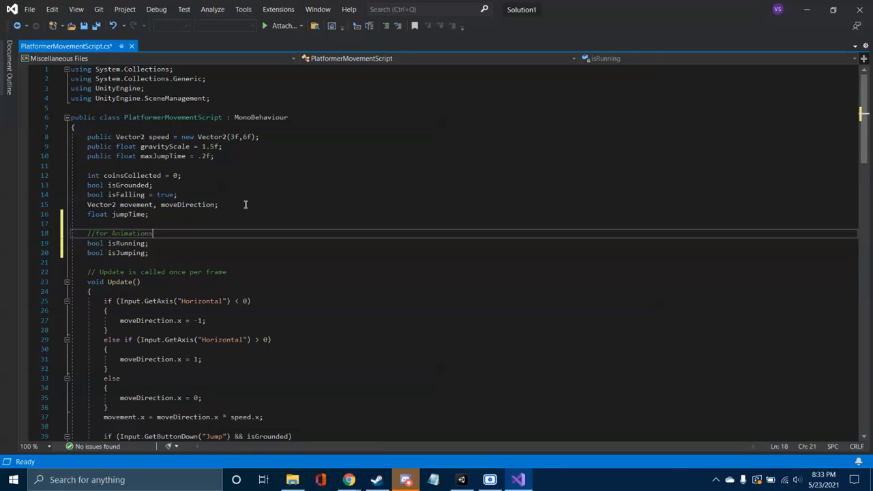
Step: Make both the isRunning and isJumping variables public
key("Right")
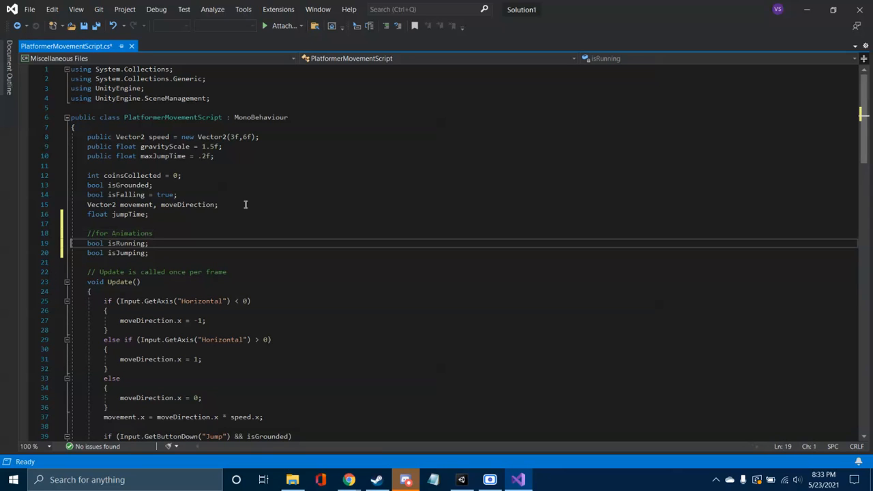
key("Right")
type("public")
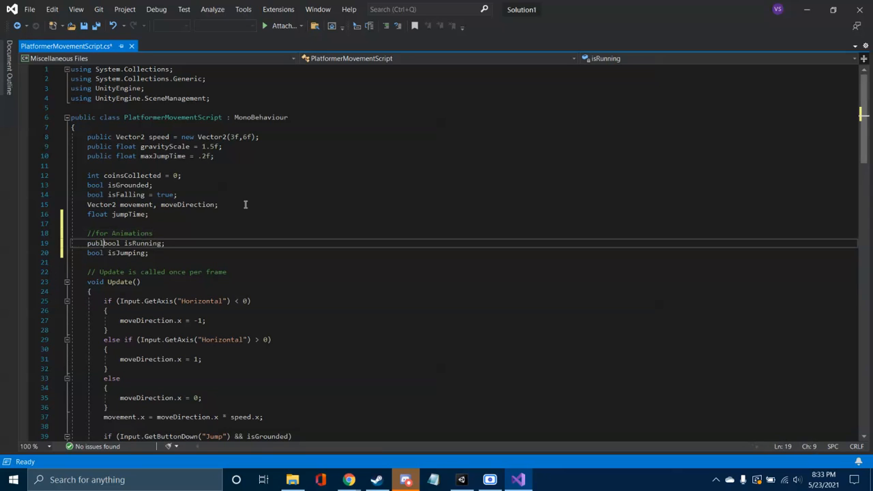
key("Down")
key("Left")
key("Left")
key("Left")
key("Left")
key("Left")
key("Left")
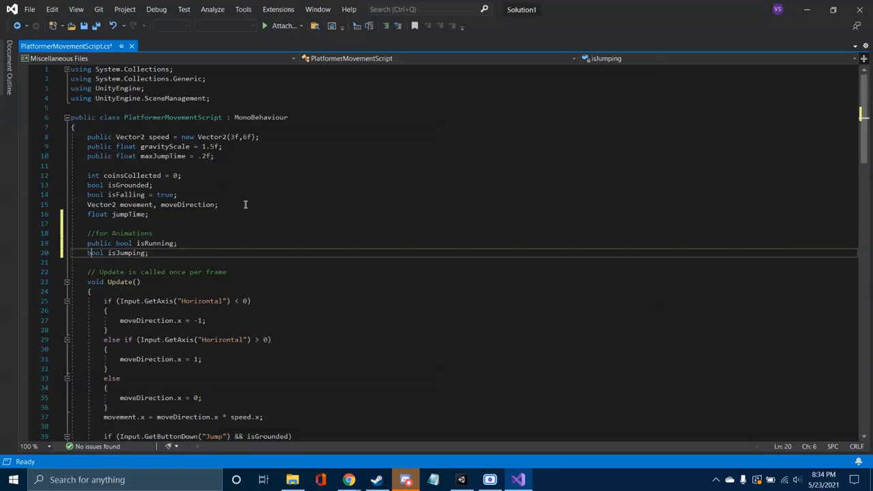
key("Left")
type("public")
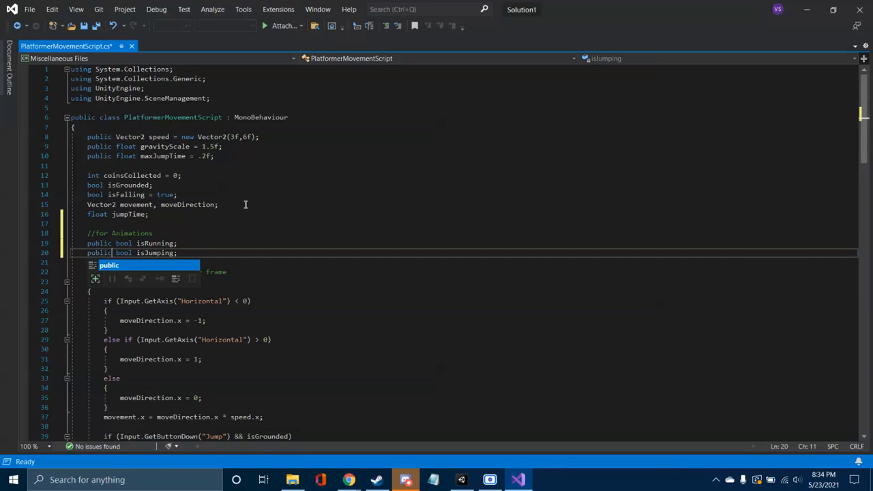
key("End")
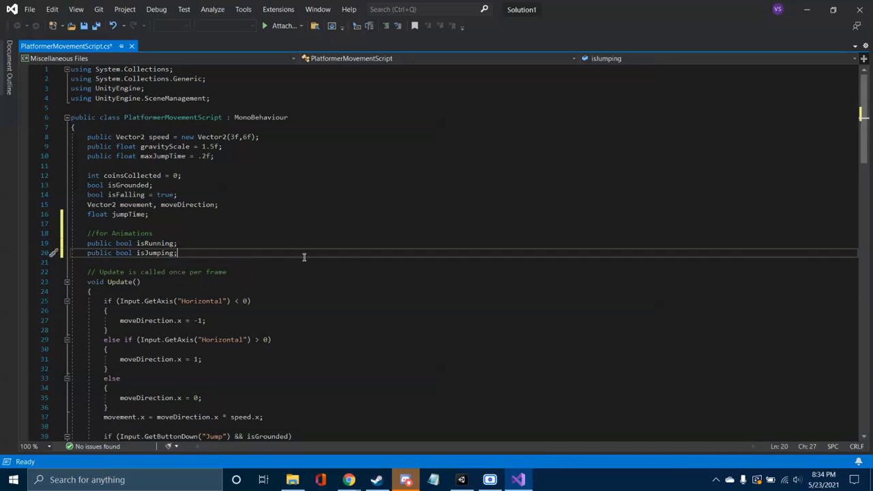
Step: Add "isRunning = false;" below moveDirection.x = 0 in the final else block of the horizontal input check in Update
scroll(350, 256, "down", 2)
scroll(350, 256, "down", 8)
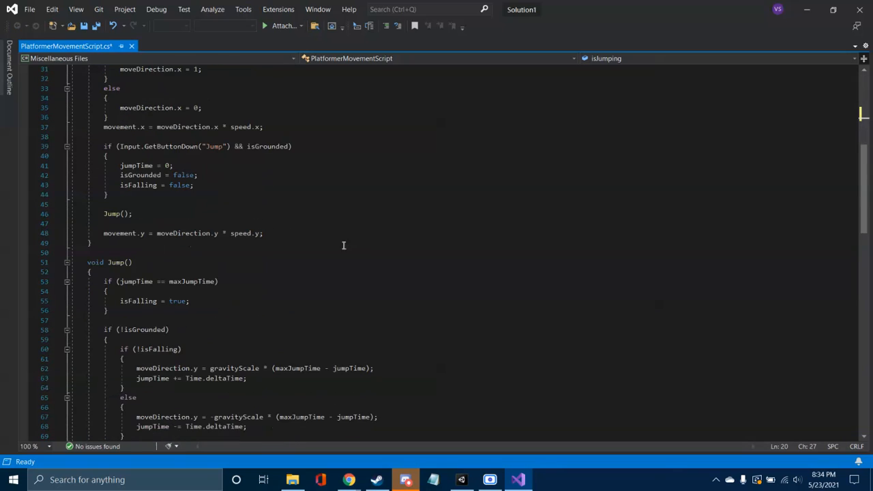
scroll(294, 255, "up", 3)
scroll(279, 253, "up", 1)
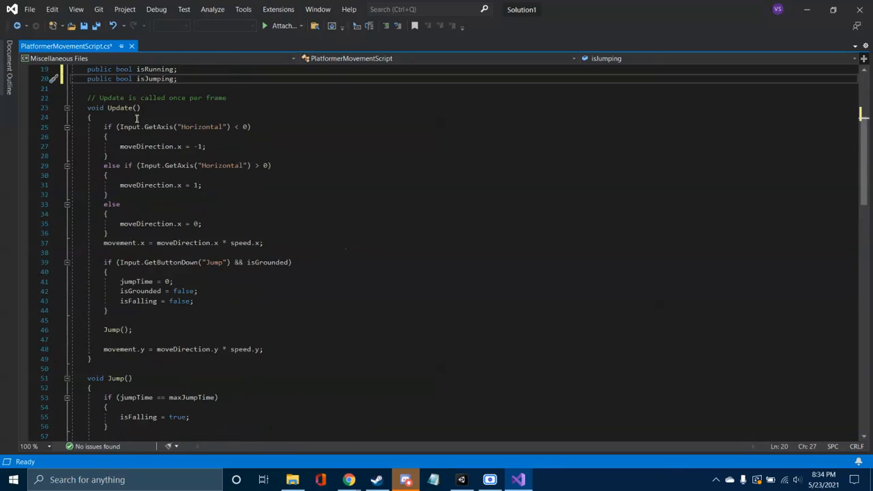
left_click(221, 225)
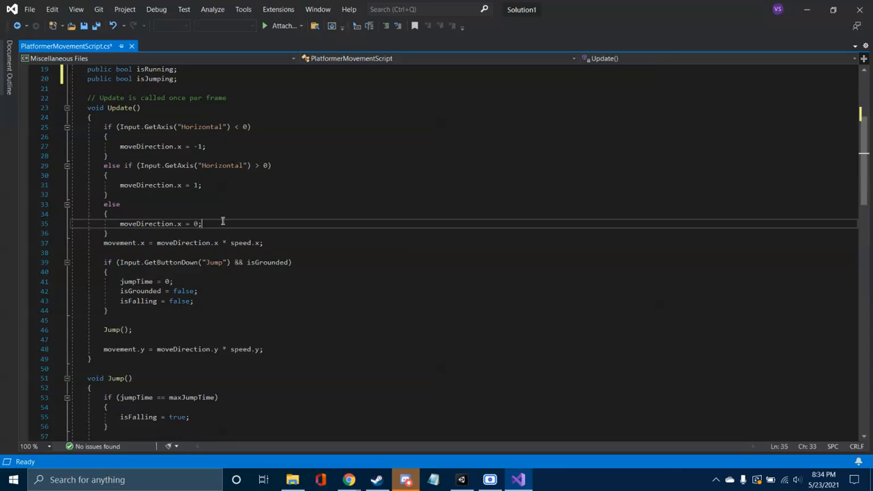
key("Return")
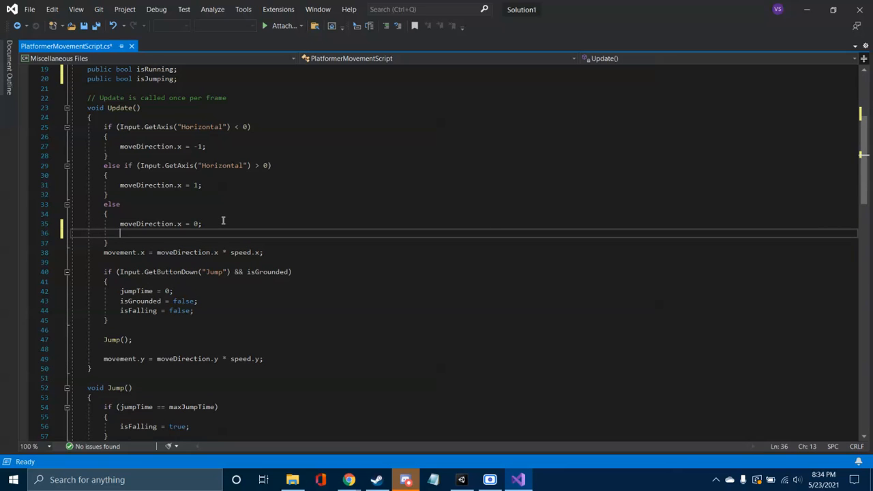
type("isRunnin")
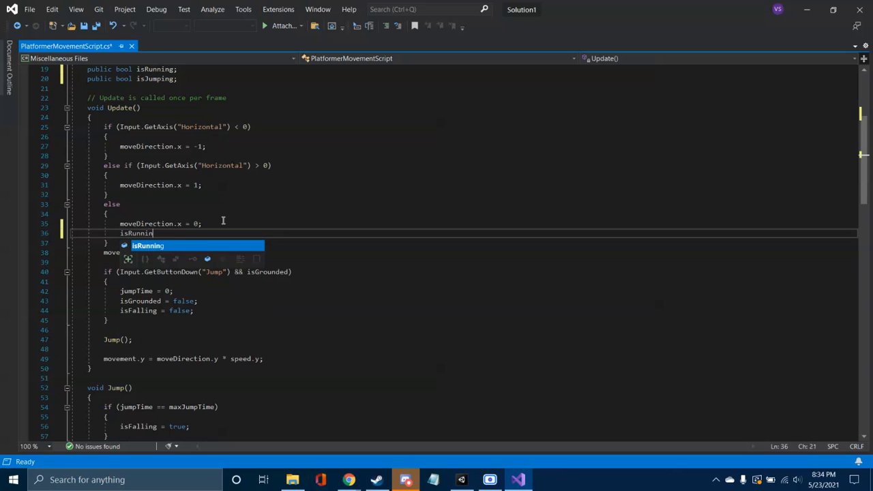
type("g = false;")
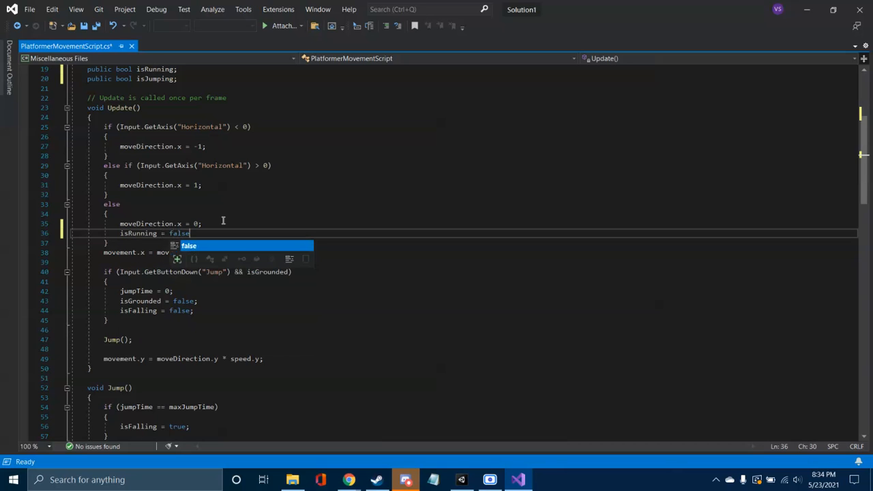
Step: Add "isRunning = true;" below moveDirection.x = 1 in the else-if branch for positive horizontal input
key("Up")
key("Up")
key("Up")
key("Up")
key("Up")
key("Right")
key("Right")
key("Right")
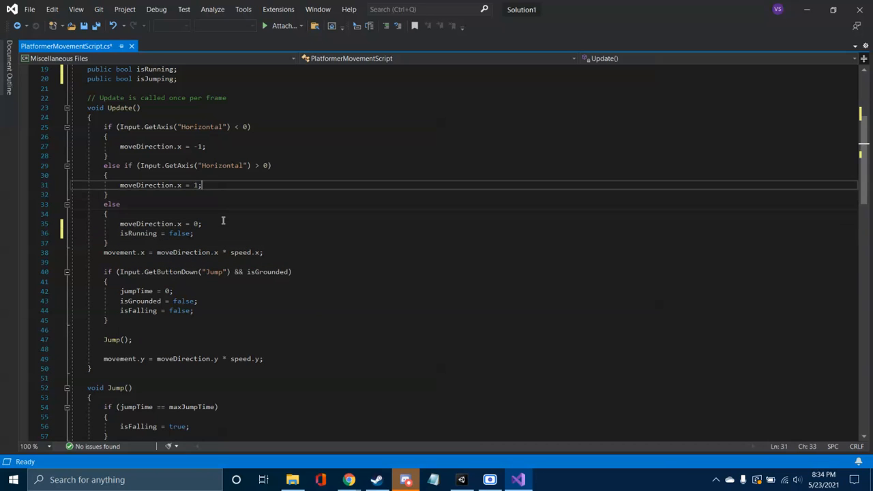
key("Return")
key("Up")
key("Left")
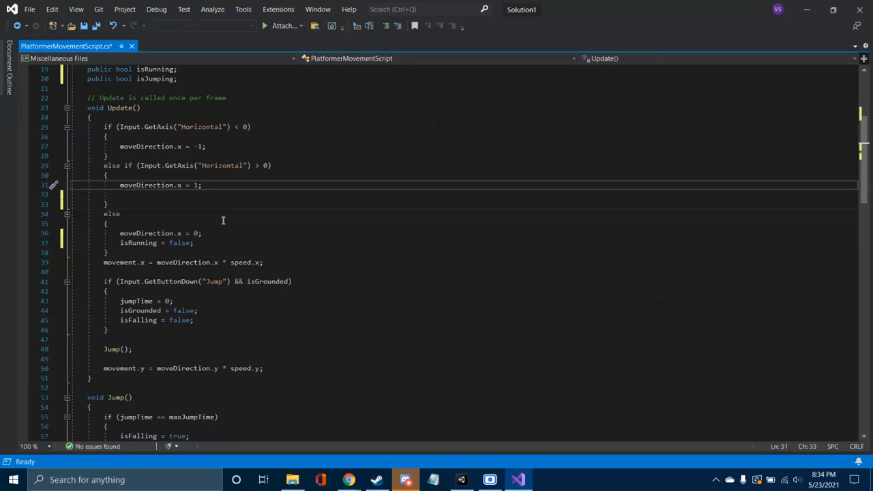
key("Down")
type("i")
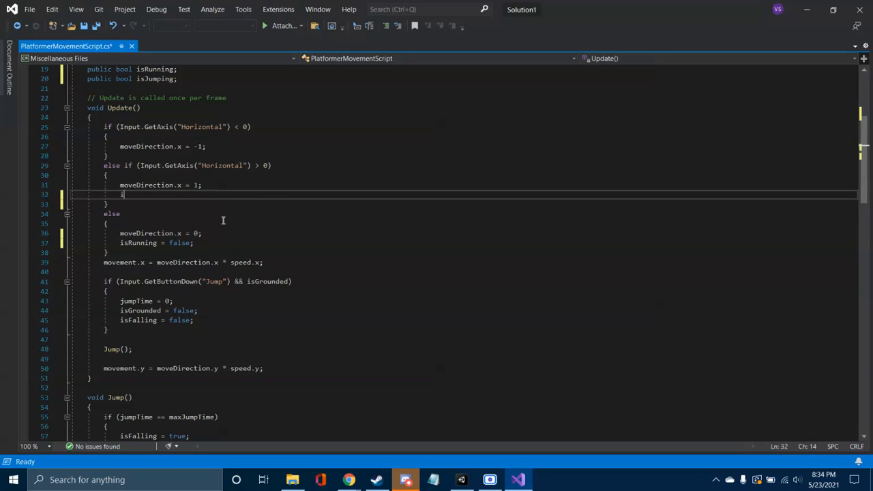
type("sRunning = true;")
Step: Add "isRunning = true;" below moveDirection.x = -1 in the if branch for negative horizontal input
key("Up")
key("Up")
key("Up")
key("Up")
key("Up")
key("Right")
key("Return")
type("isRunning R")
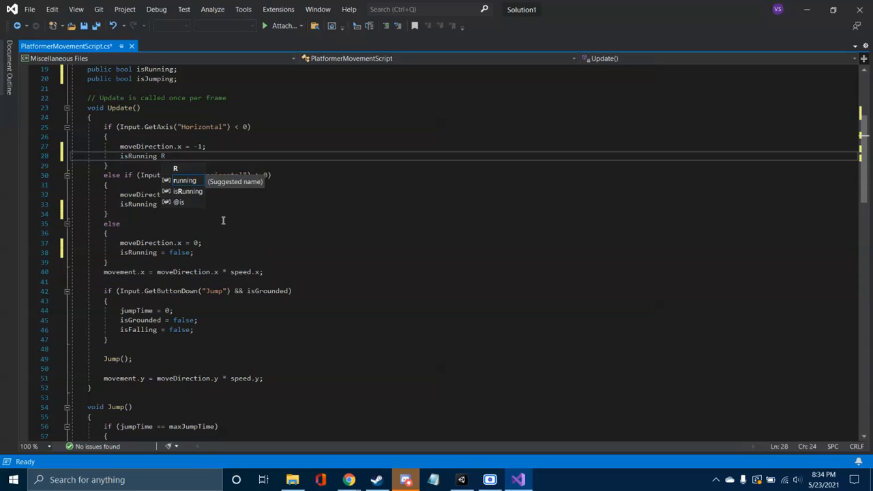
key("BackSpace")
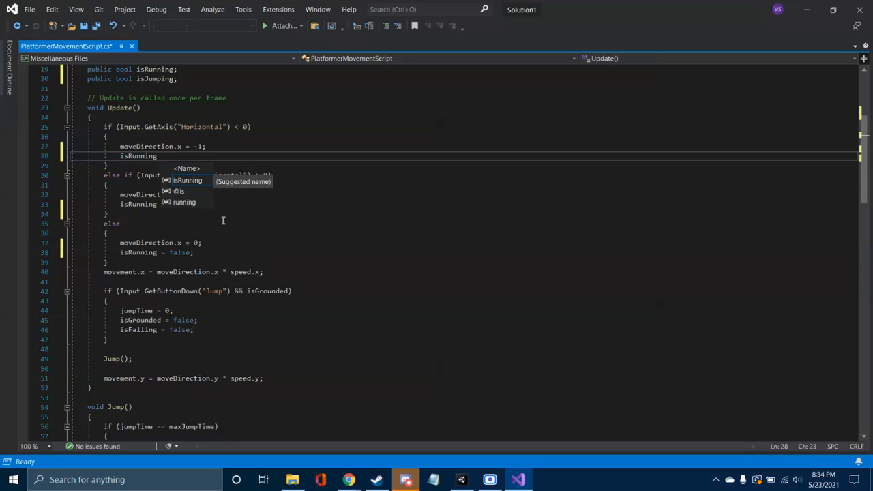
type("= true;")
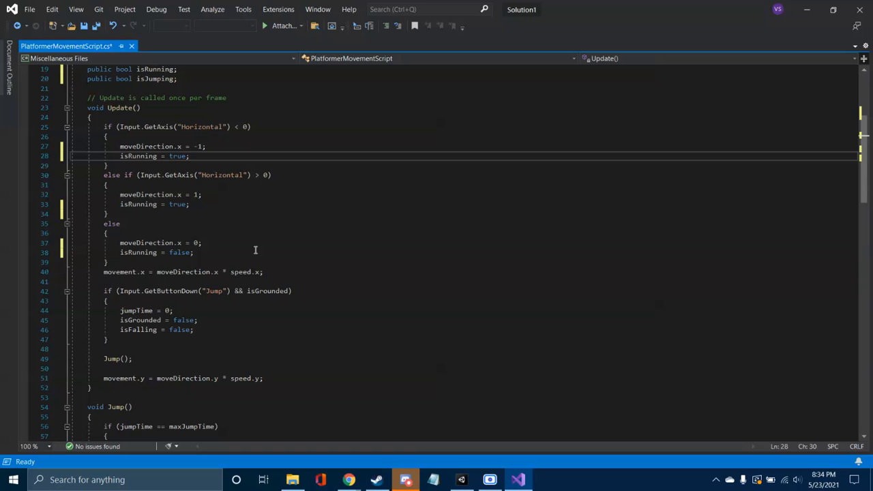
Step: Insert "isJumping = true;" as the first statement of the Jump button check in Update
scroll(254, 250, "down", 2)
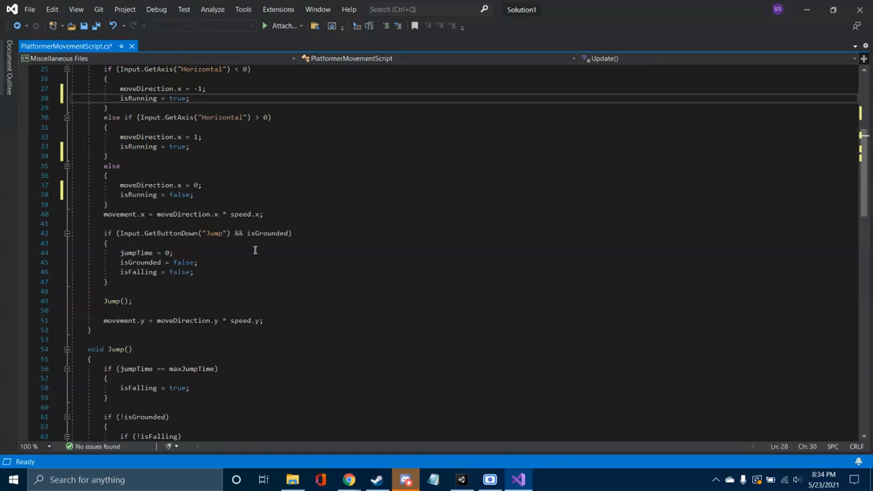
scroll(255, 250, "down", 1)
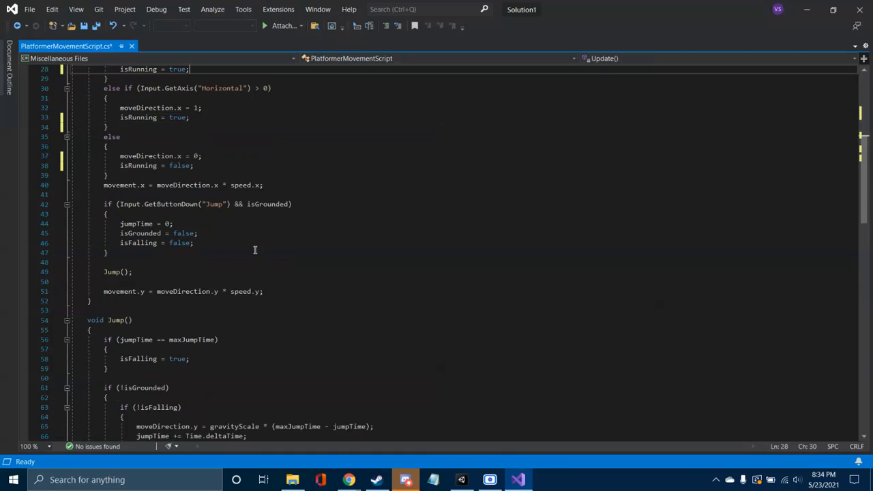
scroll(254, 250, "down", 1)
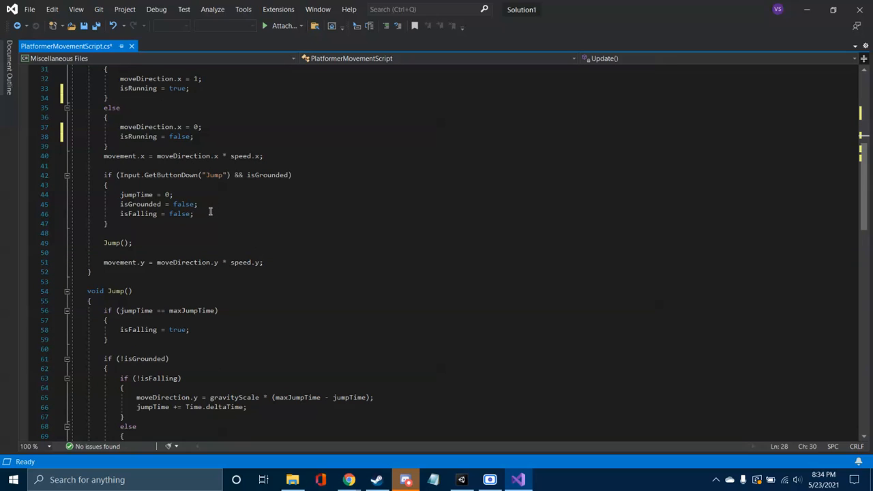
left_click(217, 184)
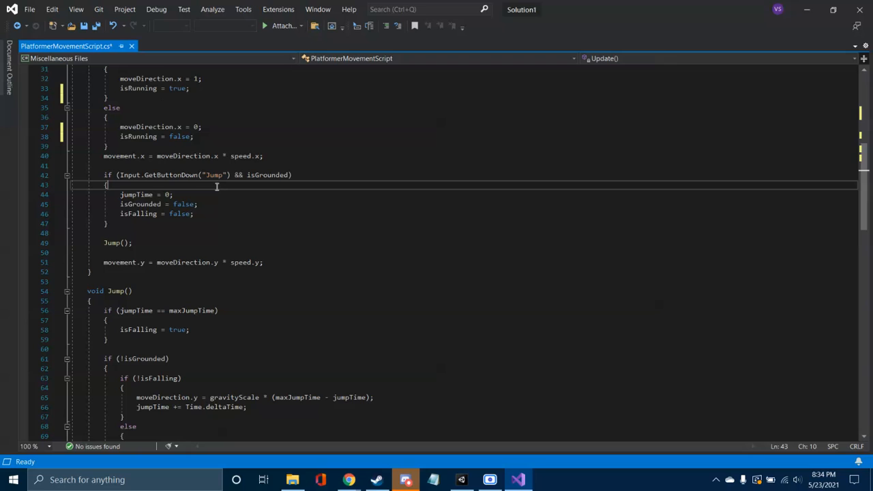
key("Return")
type("isJ")
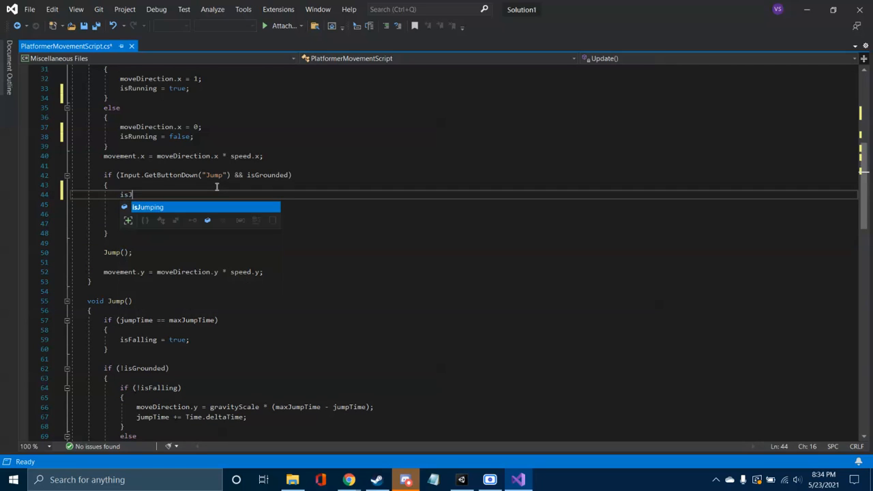
type("umping = true;")
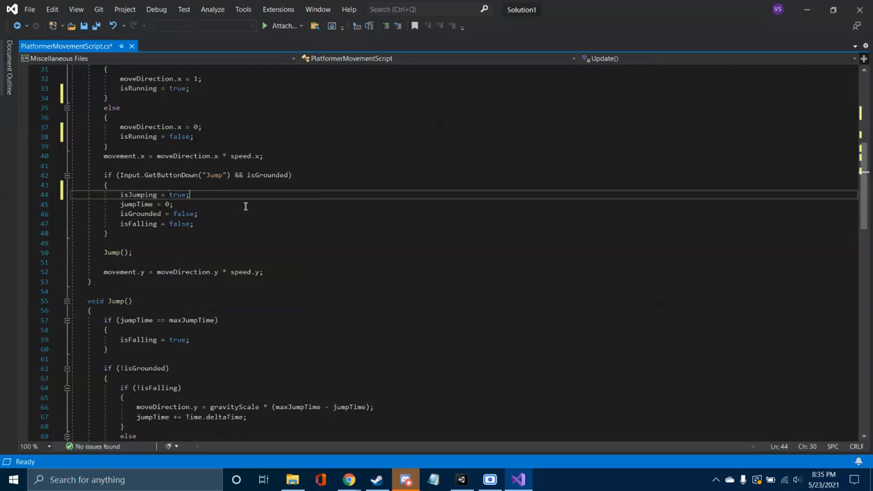
Step: Insert "isJumping = false;" above isGrounded = true in the Platform check of OnCollisionEnter2D and save the script
scroll(245, 205, "down", 15)
scroll(250, 214, "down", 5)
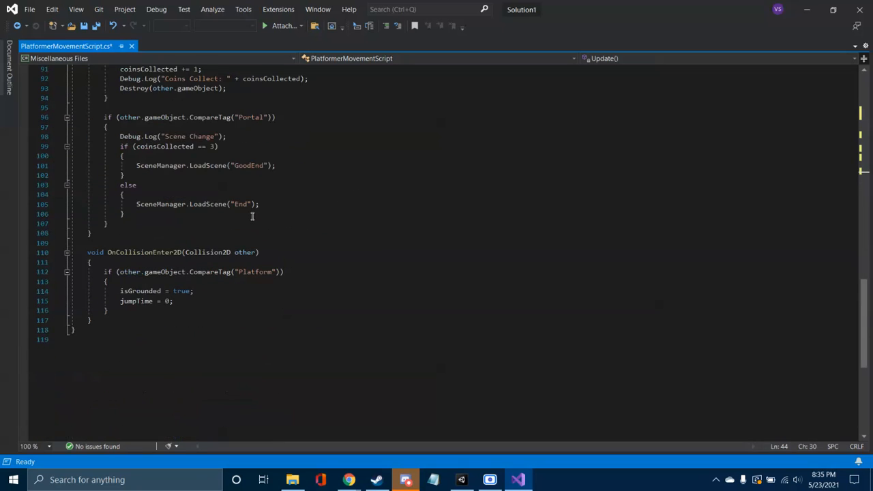
left_click(204, 301)
key("Up")
key("Return")
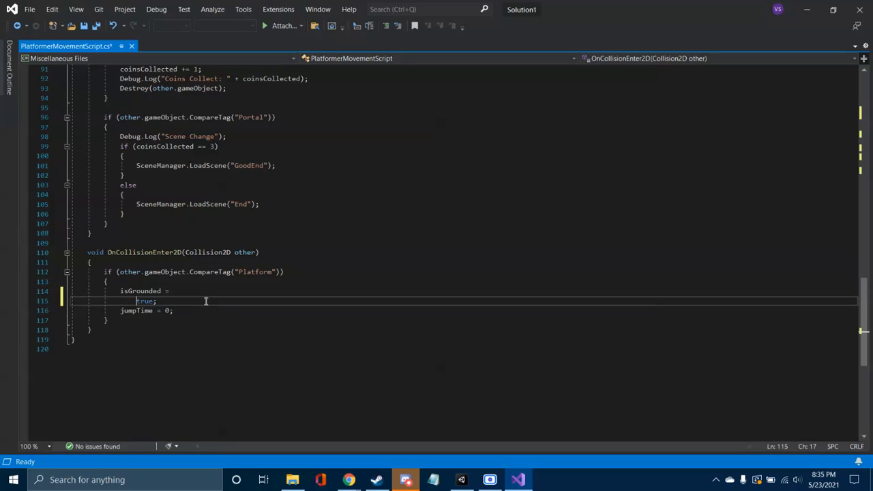
key("BackSpace")
key("BackSpace")
key("BackSpace")
key("BackSpace")
key("BackSpace")
key("BackSpace")
key("BackSpace")
key("BackSpace")
key("BackSpace")
key("BackSpace")
key("BackSpace")
key("BackSpace")
key("BackSpace")
key("BackSpace")
key("BackSpace")
key("BackSpace")
key("BackSpace")
key("Up")
key("Return")
type("isJum")
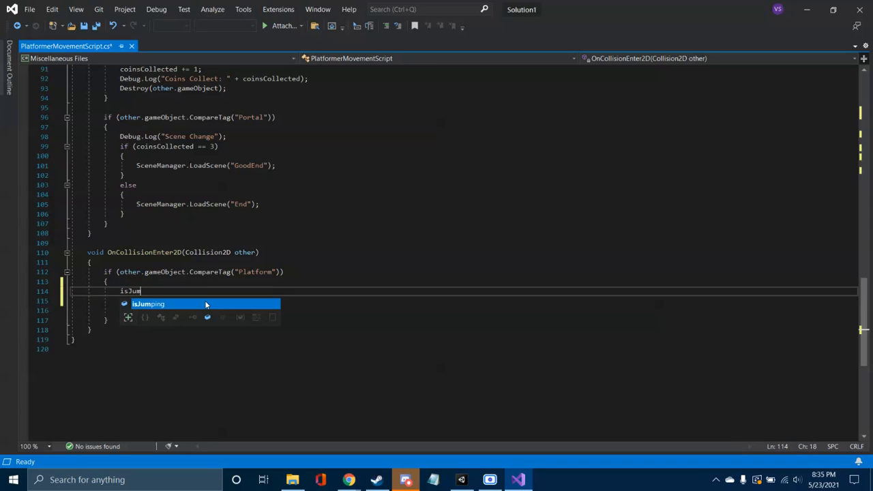
type("ping = false;")
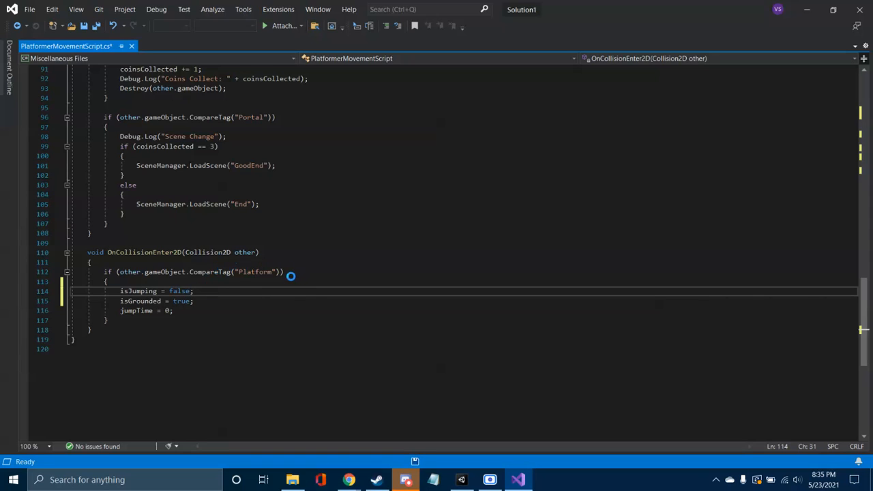
key("ctrl+s")
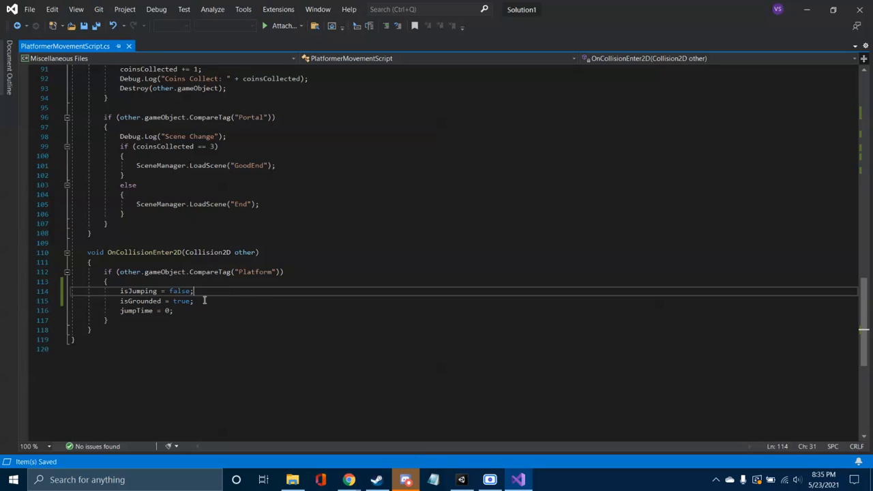
Step: Switch to Unity, show the scene view and rename the Idle_0 object to Better Player
scroll(209, 300, "up", 3)
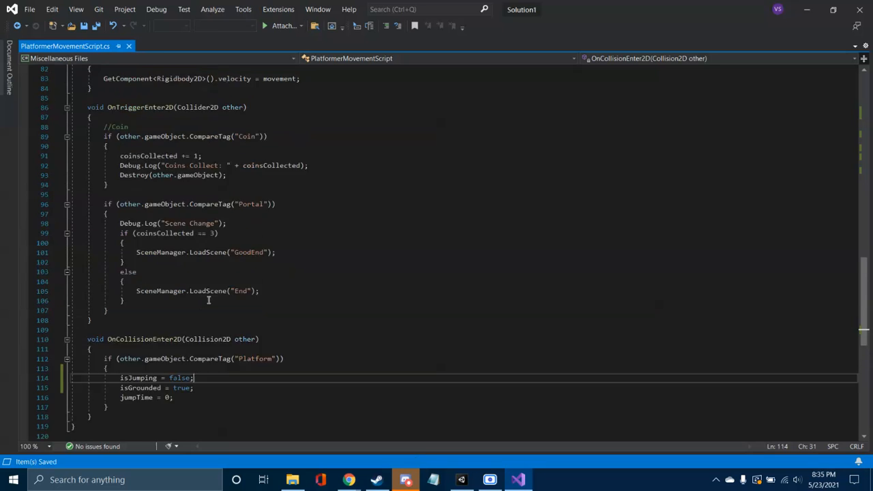
scroll(209, 300, "up", 4)
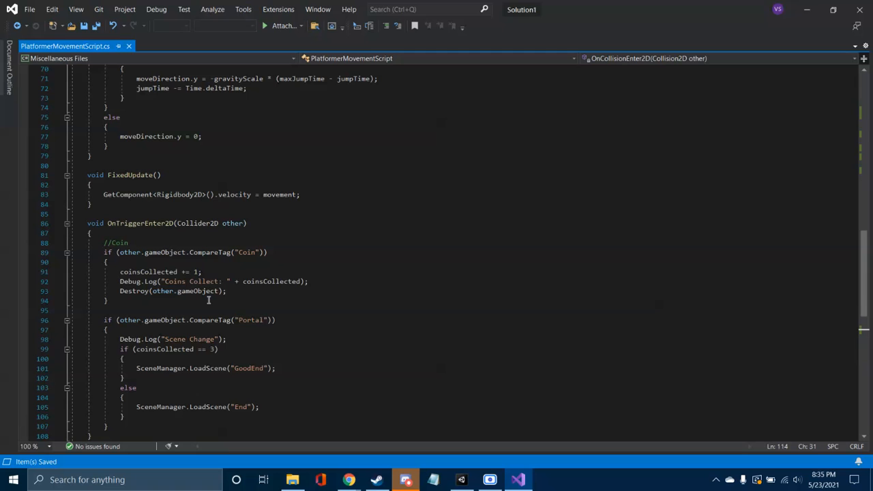
scroll(208, 301, "up", 15)
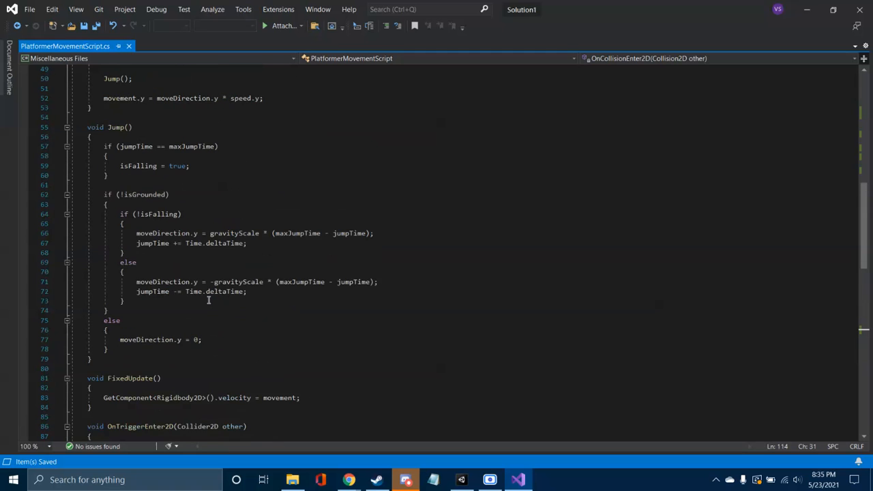
scroll(209, 301, "up", 1)
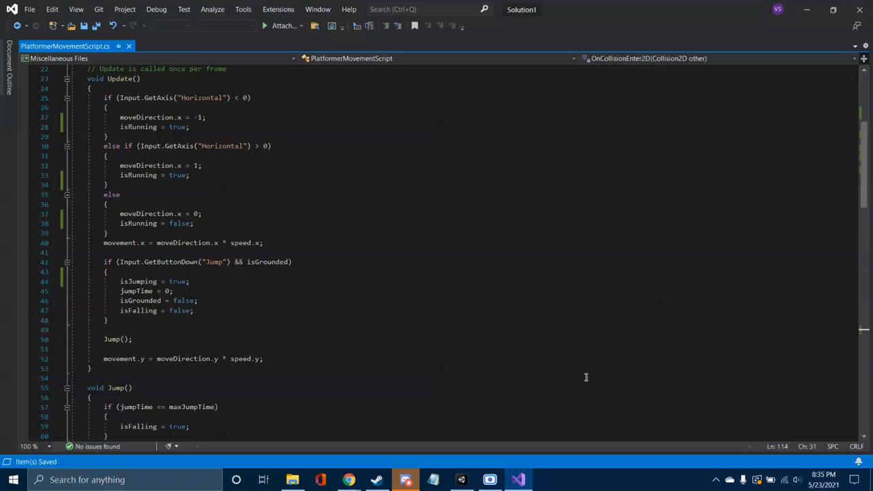
left_click(461, 480)
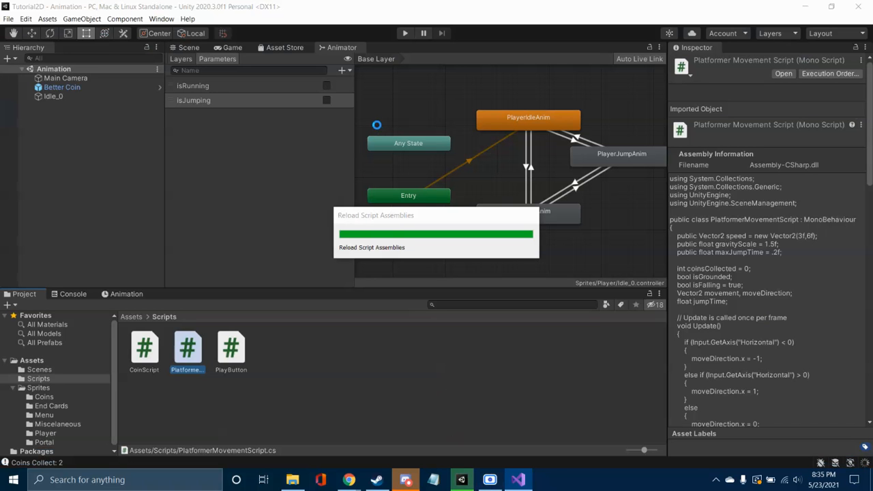
left_click(191, 47)
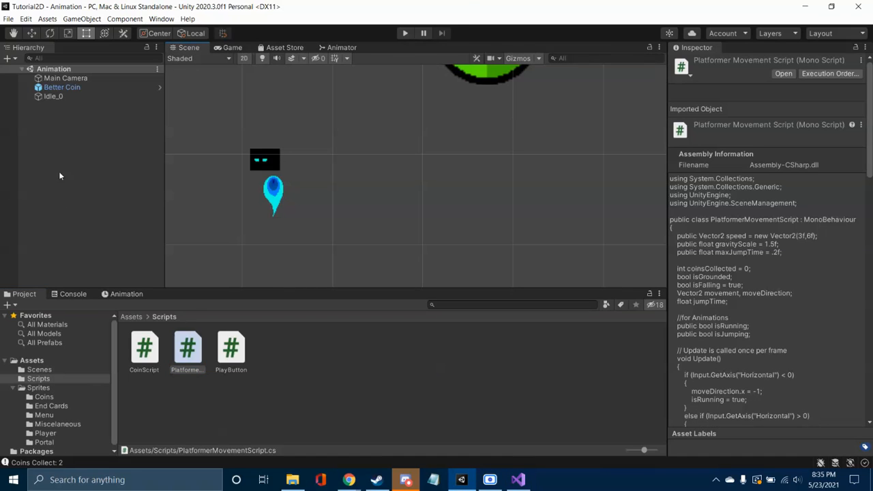
right_click(51, 96)
left_click(87, 149)
type("Better Player")
key("Return")
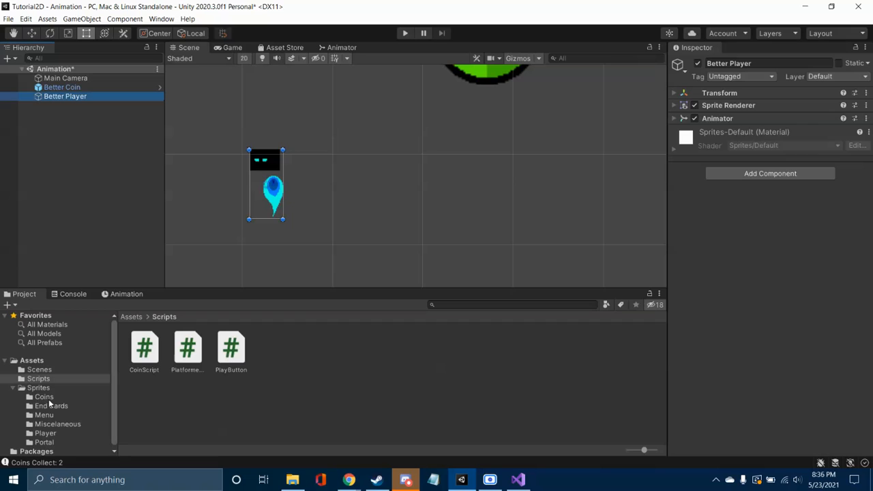
Step: Create a prefab from the Better Player object in the Sprites/Player folder and save the scene
left_click(47, 434)
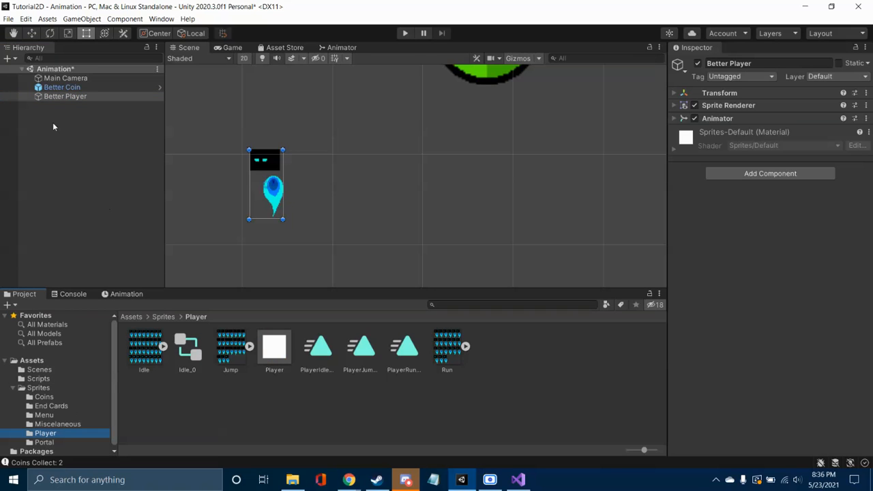
left_click_drag(64, 96, 522, 361)
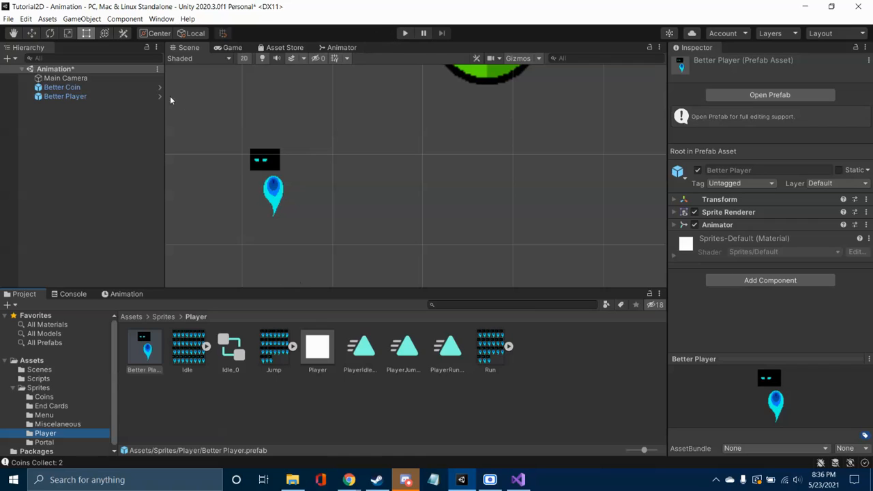
key("ctrl+s")
Step: Open the Level 1 scene from the Scenes folder and bring the whole level into view
left_click(69, 378)
left_click(68, 369)
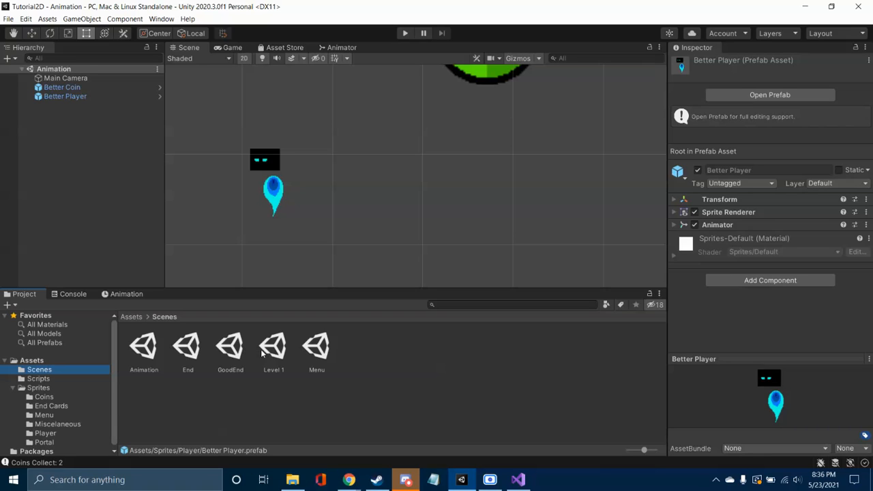
left_click(152, 352)
double_click(272, 356)
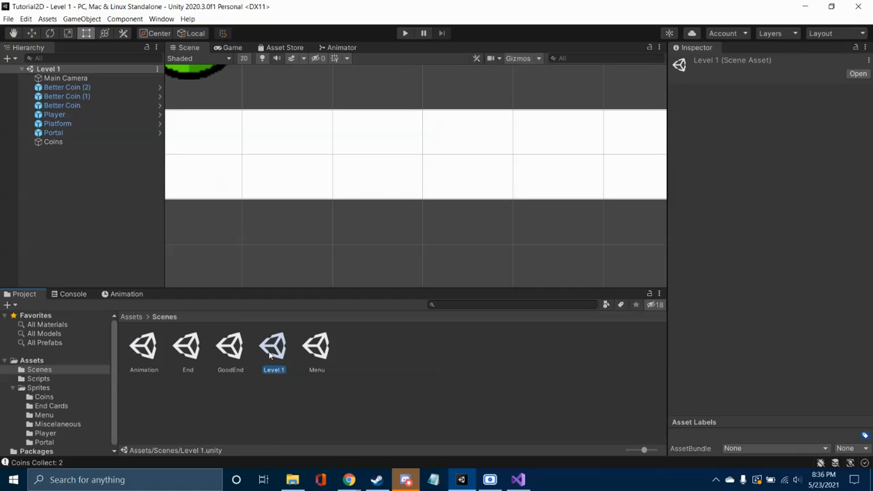
scroll(457, 206, "down", 6)
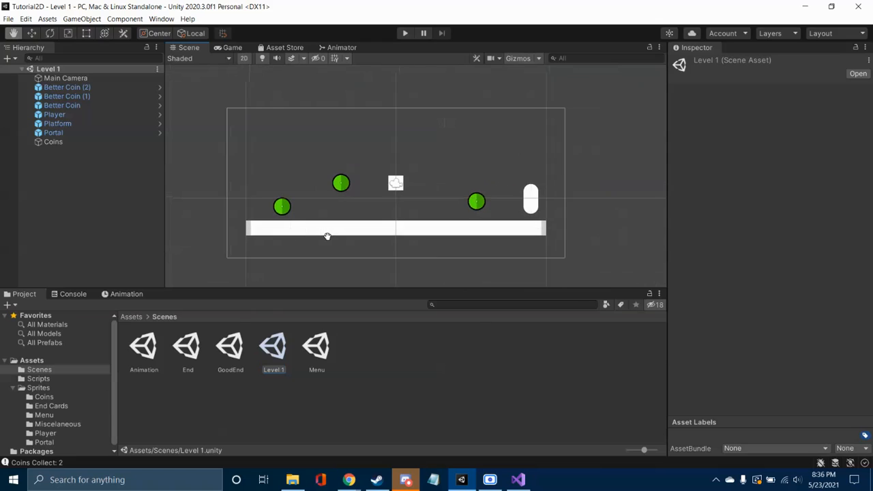
Step: Delete the old Player object from the Level 1 scene
scroll(327, 236, "up", 1)
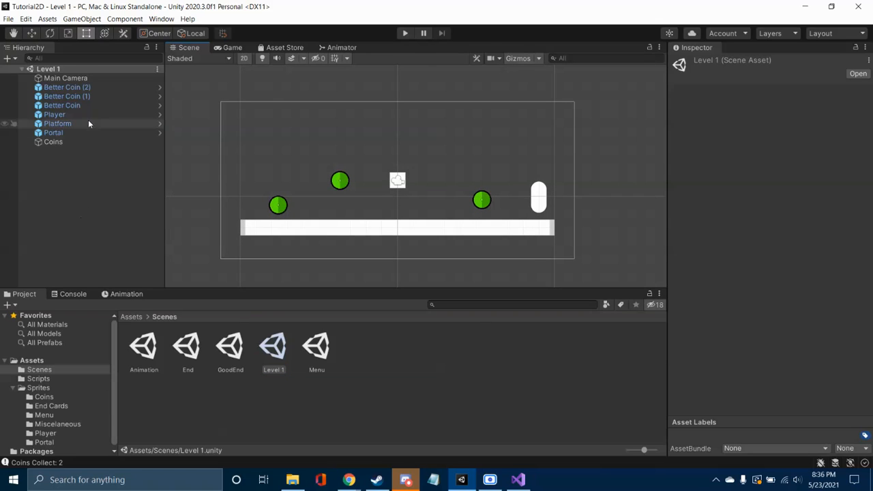
left_click(63, 115)
right_click(62, 115)
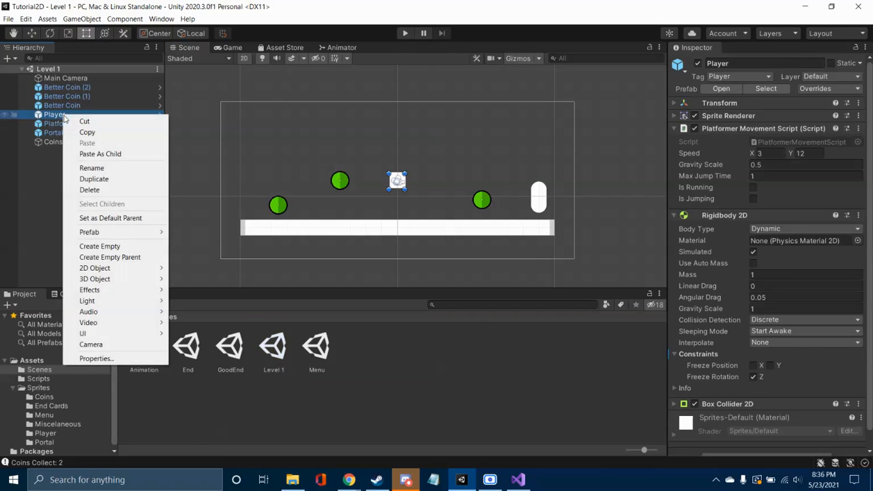
left_click(100, 189)
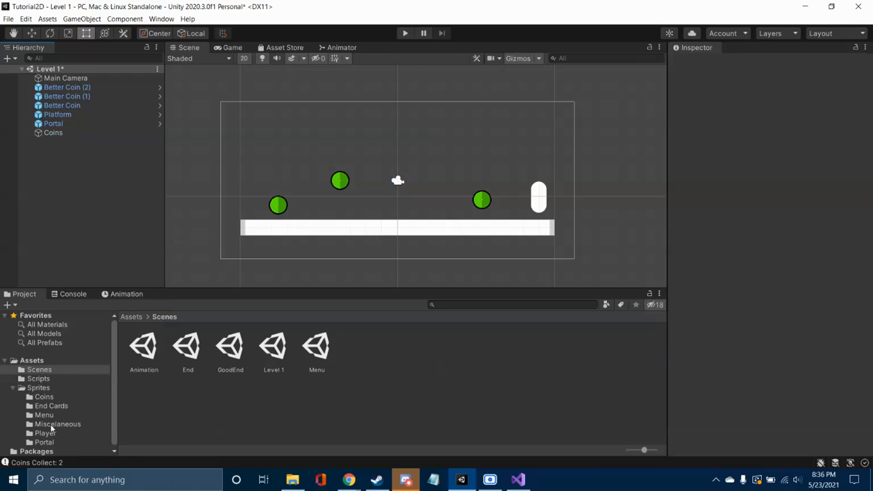
Step: Open the Better Player prefab from the Sprites/Player folder for editing and give it the Player tag
left_click(53, 424)
left_click(46, 433)
left_click(144, 348)
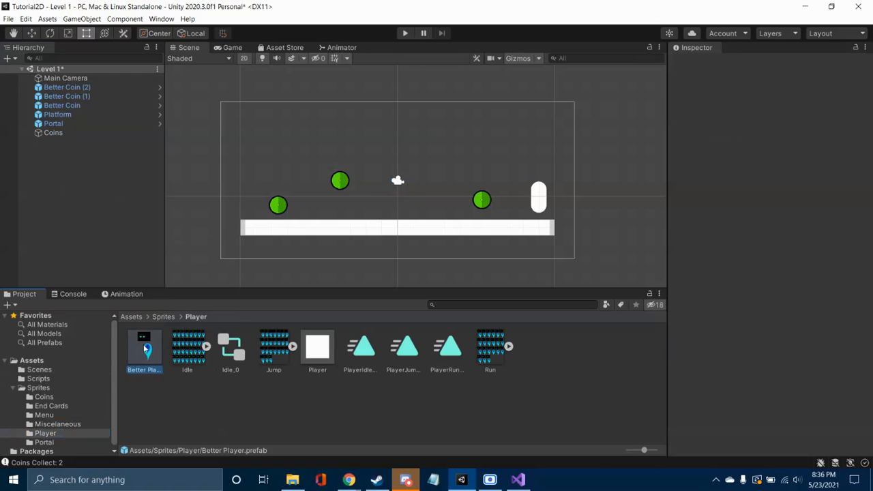
double_click(144, 348)
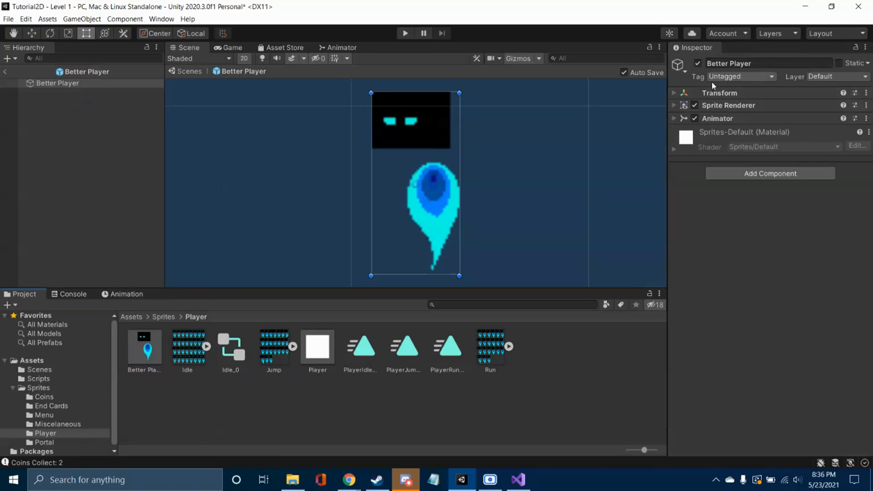
left_click(740, 77)
left_click(733, 144)
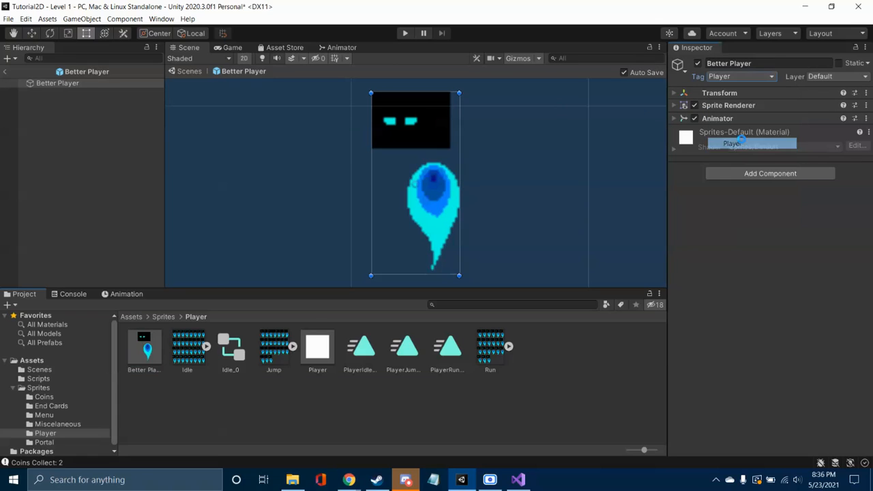
Step: Add a Box Collider 2D component to the Better Player prefab
left_click(768, 174)
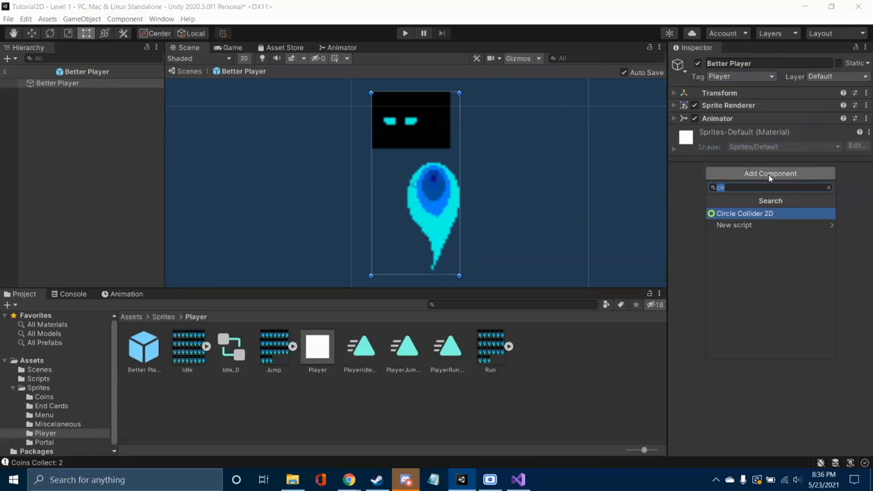
left_click(775, 225)
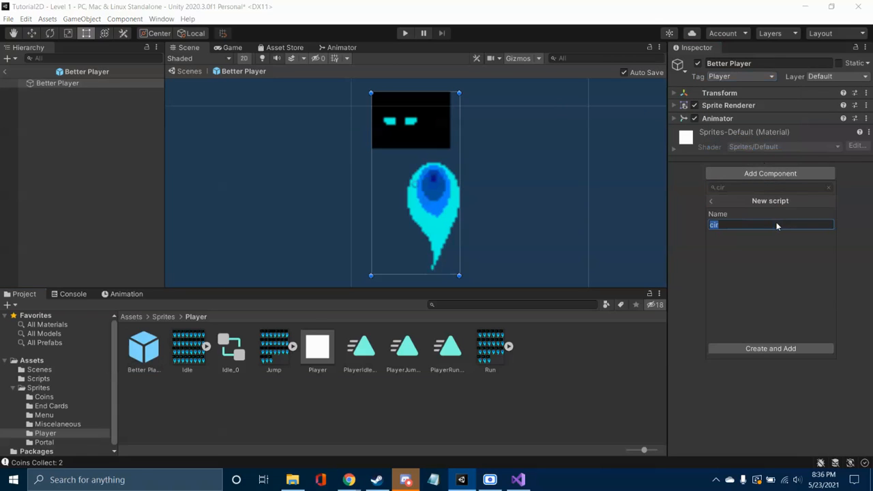
left_click(725, 201)
key("BackSpace")
key("BackSpace")
key("BackSpace")
type("box")
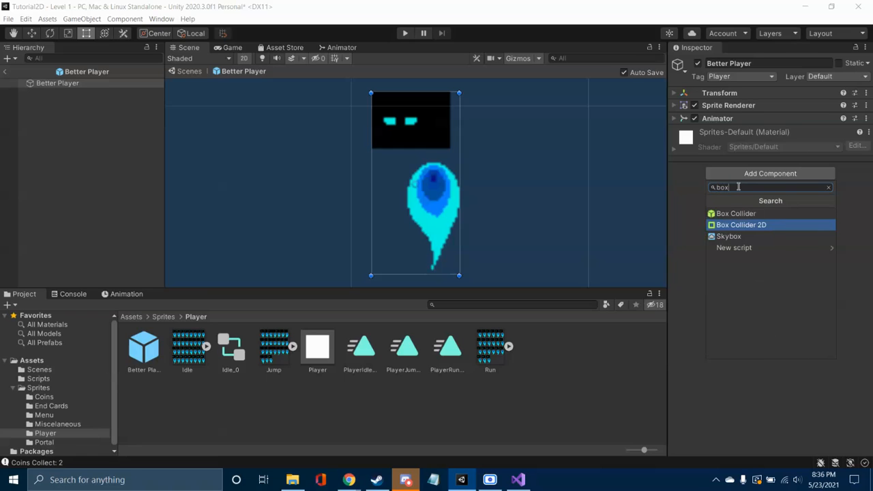
left_click(750, 225)
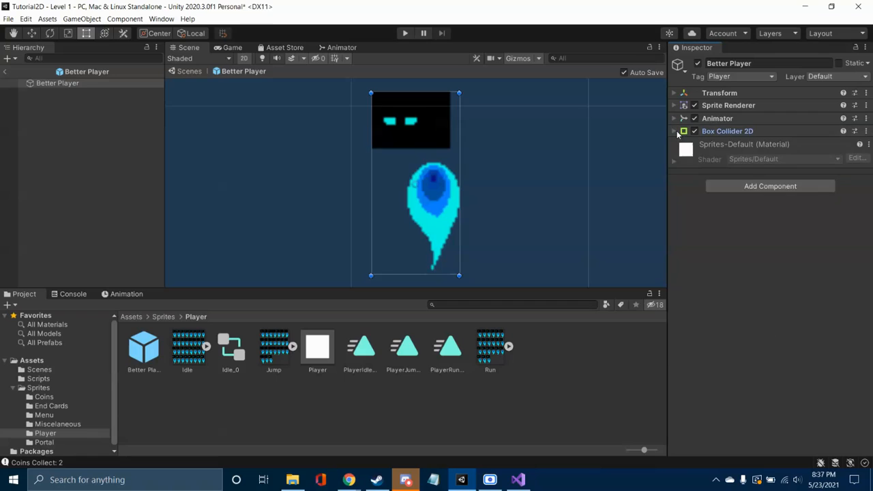
Step: Set the Box Collider 2D's Y size to 0.74 and check its lower edge against the tip of the sprite
left_click(759, 147)
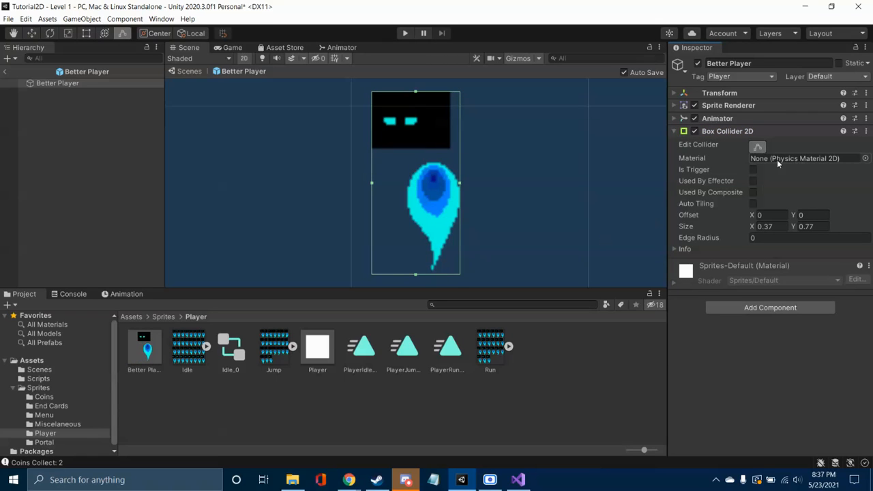
mouse_move(441, 240)
middle_mouse_down()
mouse_move(445, 234)
mouse_move(463, 252)
mouse_move(460, 189)
mouse_move(468, 241)
mouse_move(447, 233)
middle_mouse_up()
scroll(454, 245, "up", 3)
scroll(460, 189, "up", 6)
scroll(468, 241, "down", 5)
scroll(444, 232, "down", 3)
left_click(821, 224)
double_click(820, 225)
type(".74")
middle_click_drag(505, 261, 526, 245)
scroll(516, 242, "up", 9)
scroll(526, 245, "up", 7)
scroll(525, 244, "up", 1)
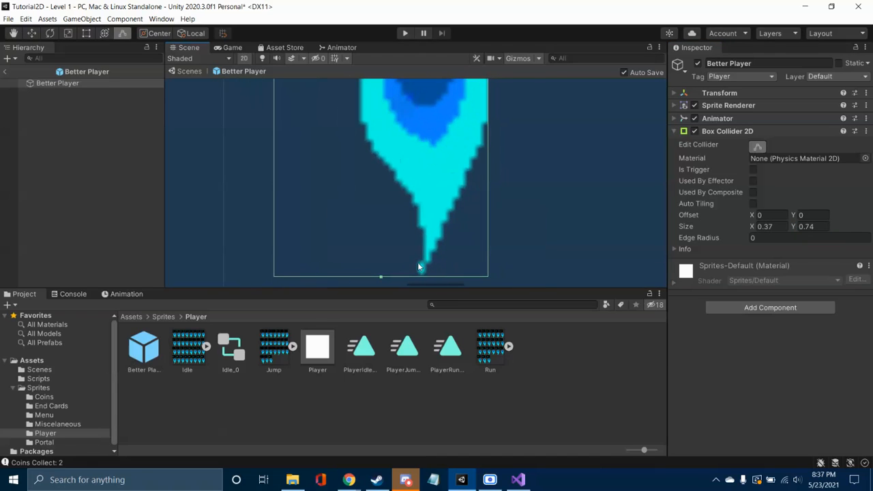
left_click(567, 210)
scroll(568, 209, "down", 10)
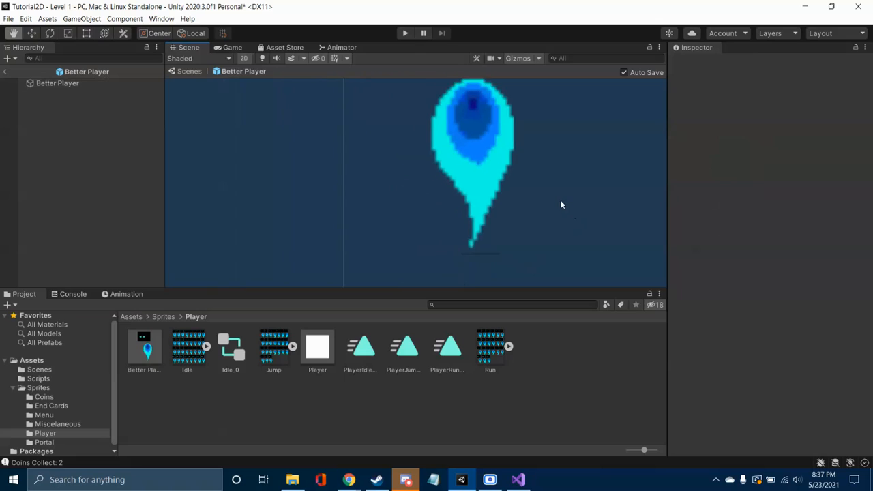
left_click(447, 204)
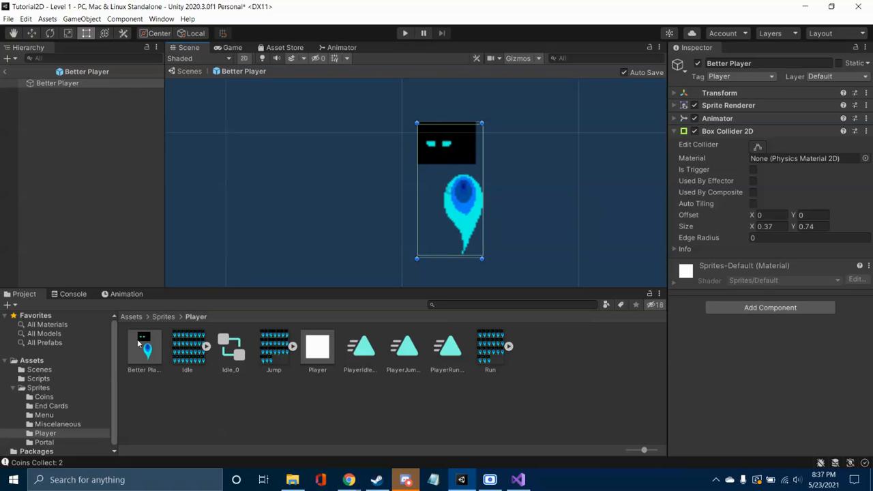
Step: Attach the Platformer Movement Script from the Scripts folder to the Better Player prefab and collapse its settings
left_click(38, 378)
left_click_drag(790, 306, 803, 327)
left_click(674, 265)
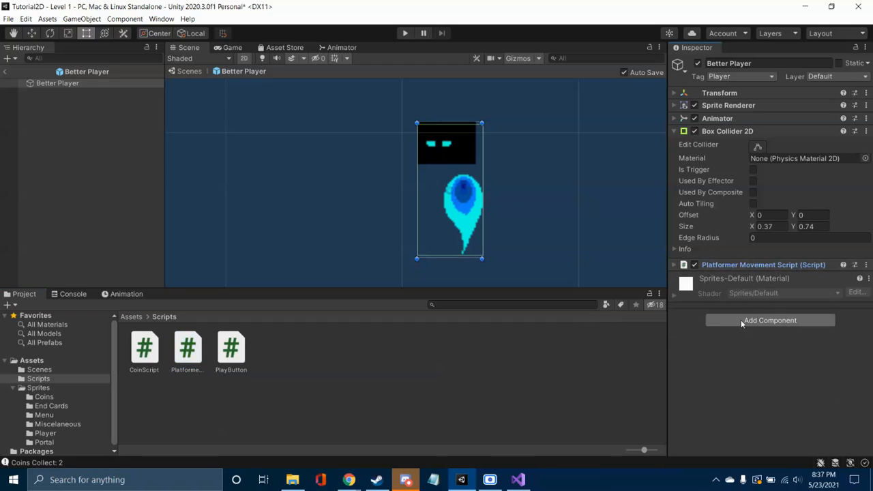
Step: Add a Rigidbody 2D component to the Better Player prefab and collapse its settings
left_click(770, 321)
type("box")
type("rig")
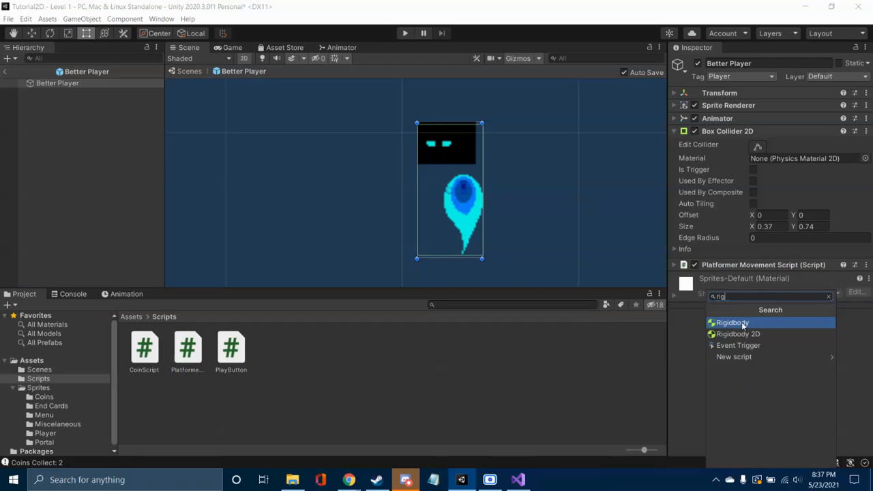
left_click(739, 334)
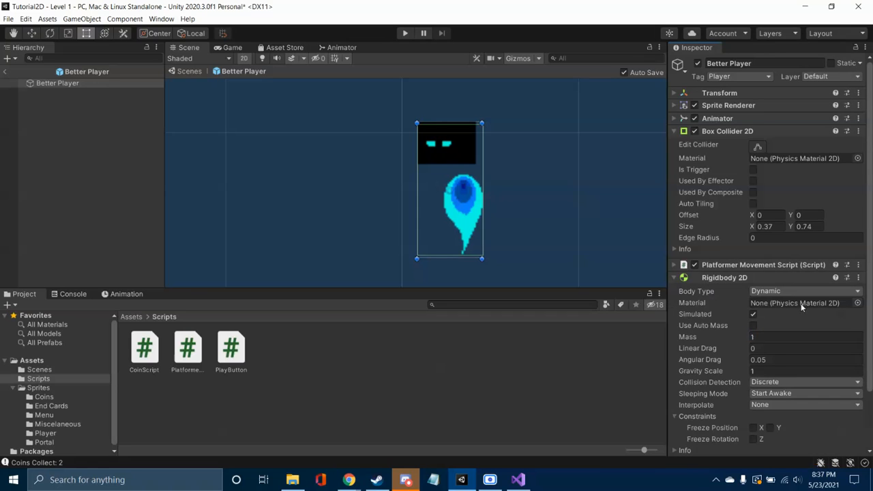
left_click(676, 279)
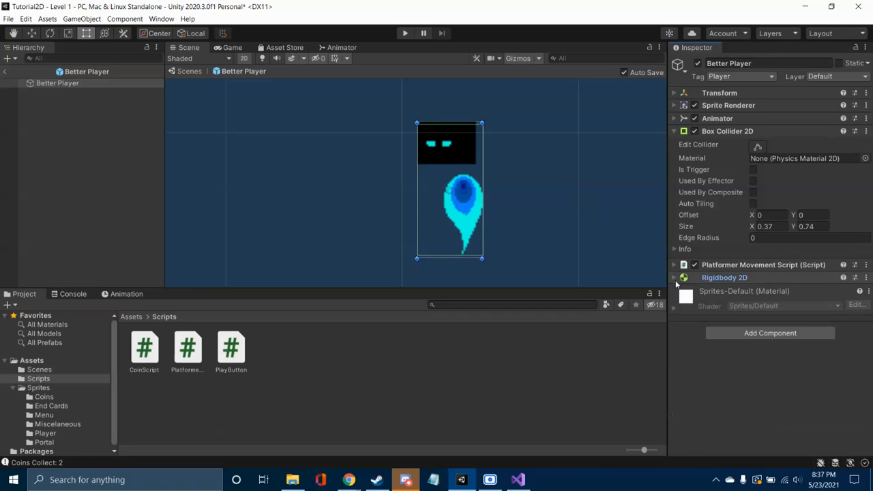
Step: Return to Level 1 and place the Better Player prefab just above the middle of the platform
left_click(5, 71)
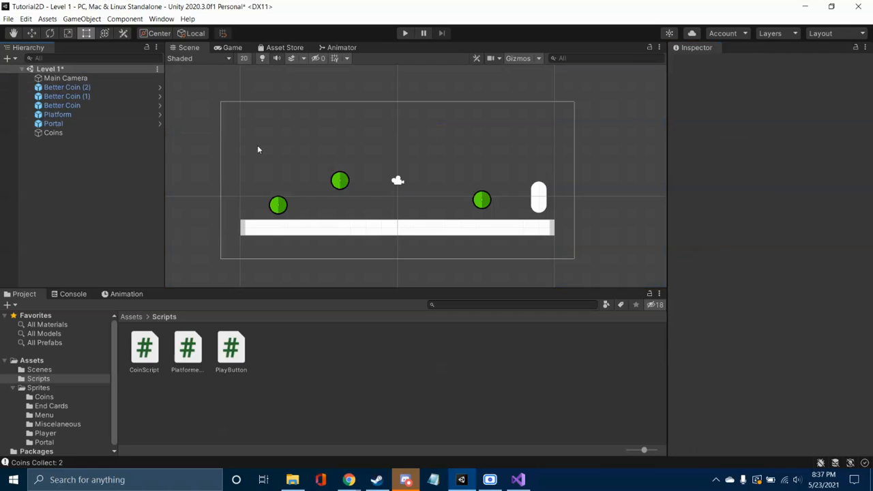
left_click(48, 433)
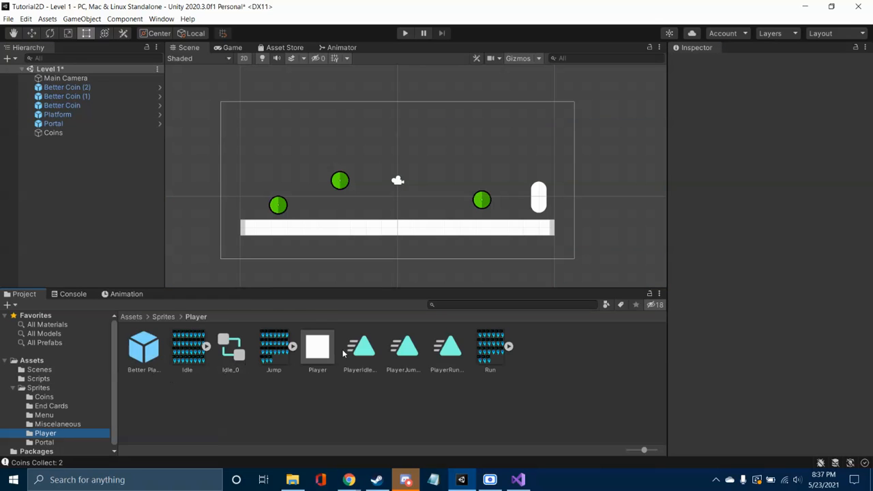
left_click_drag(145, 351, 408, 197)
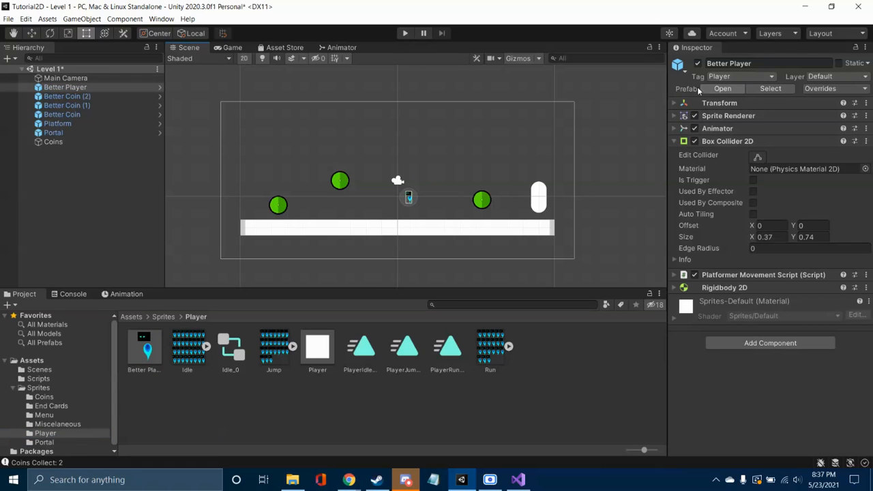
Step: Set the Better Player's scale to 2 in both X and Y
left_click(686, 103)
left_click(764, 139)
type("2")
key("Tab")
type("2")
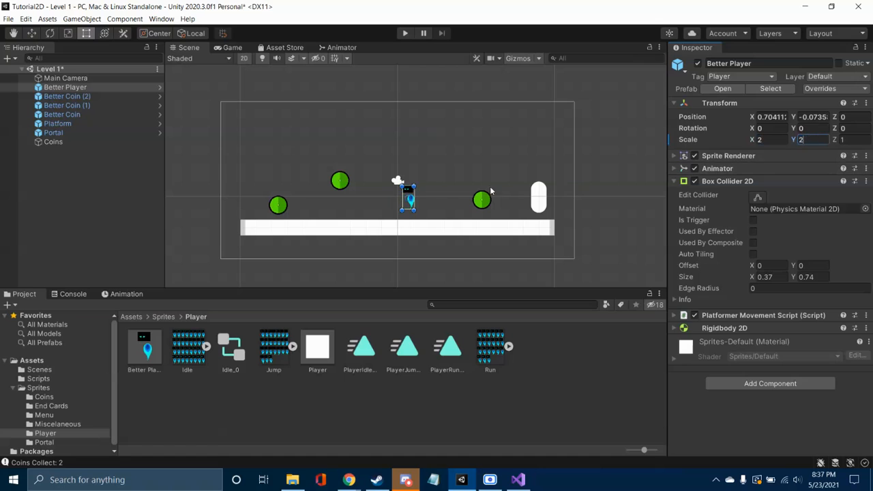
left_click(455, 164)
Step: Play the level, move the player left along the platform to test it, and stop playing
left_click(405, 33)
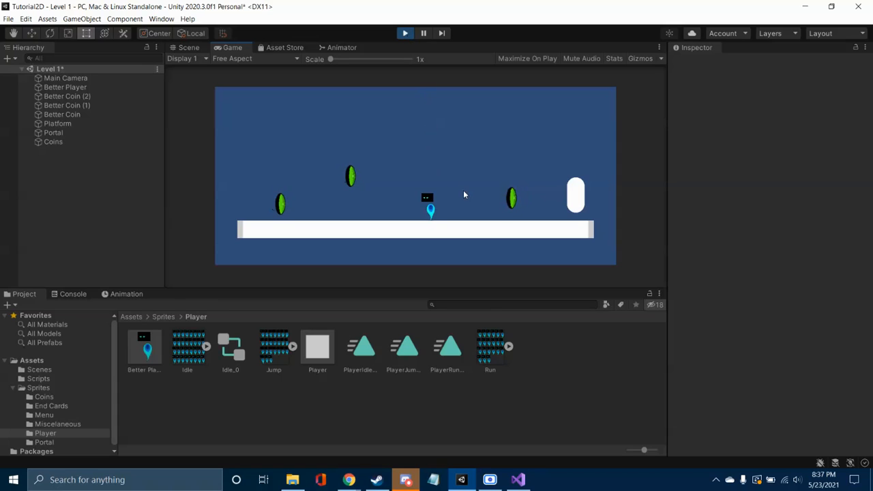
key("Left")
key("Left")
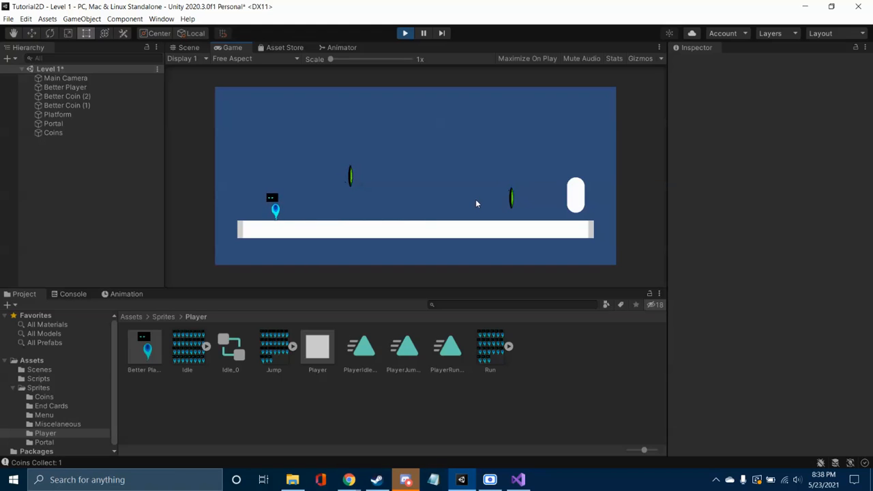
left_click(405, 34)
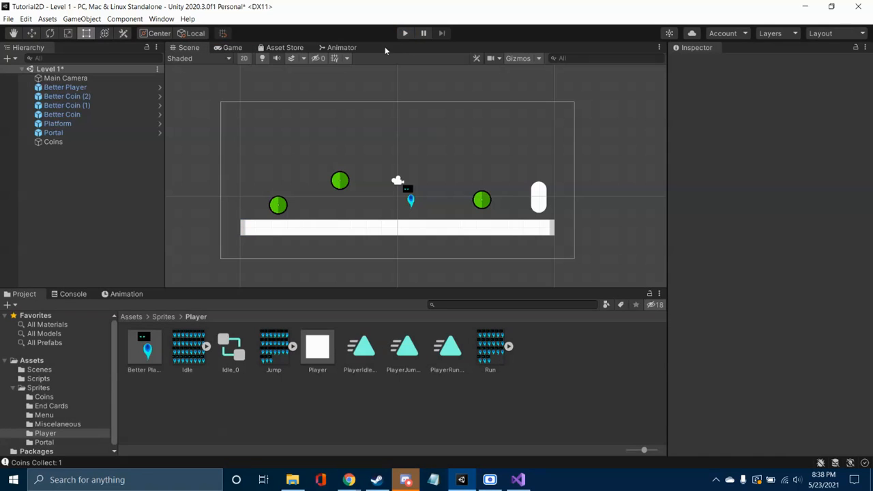
Step: Set the Max Jump Time of the Better Player's Platformer Movement Script to 0.75
left_click(75, 129)
left_click(72, 115)
left_click(75, 124)
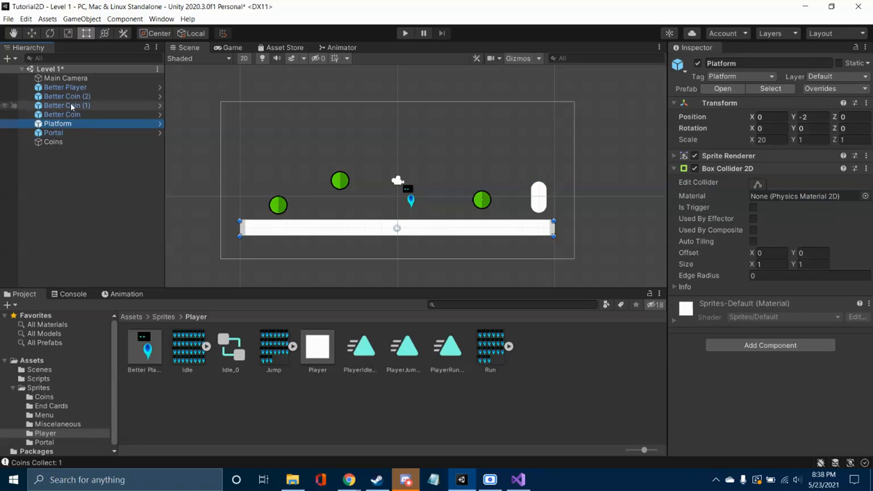
left_click(80, 89)
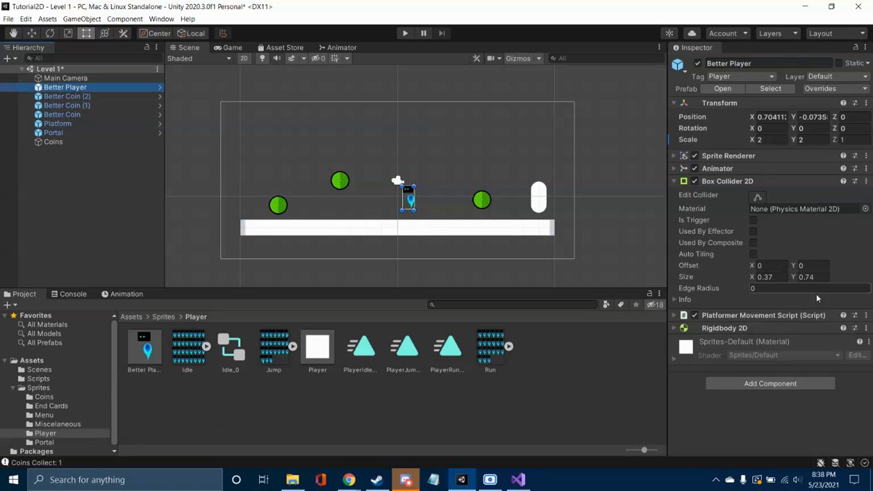
left_click(672, 316)
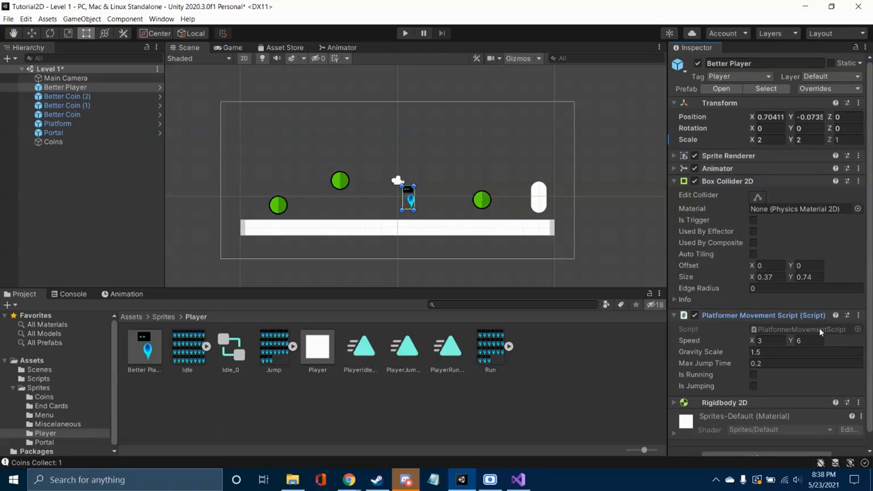
scroll(822, 333, "down", 1)
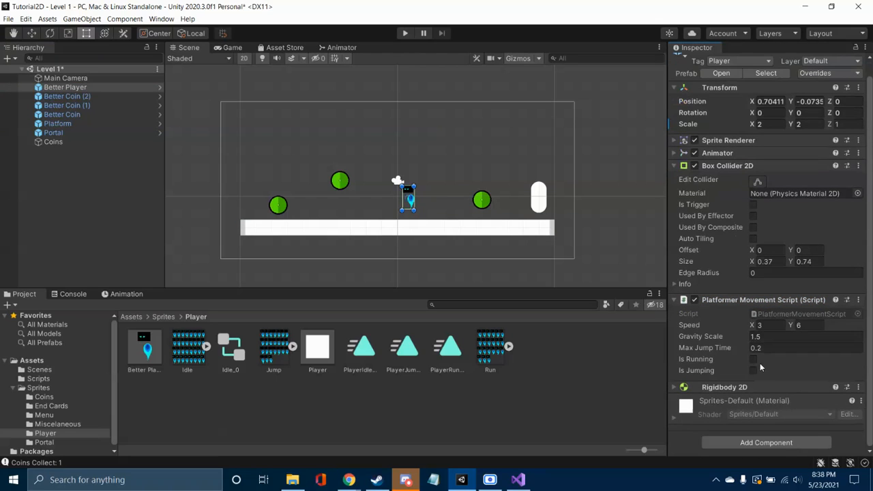
left_click(813, 326)
left_click(781, 350)
type("2")
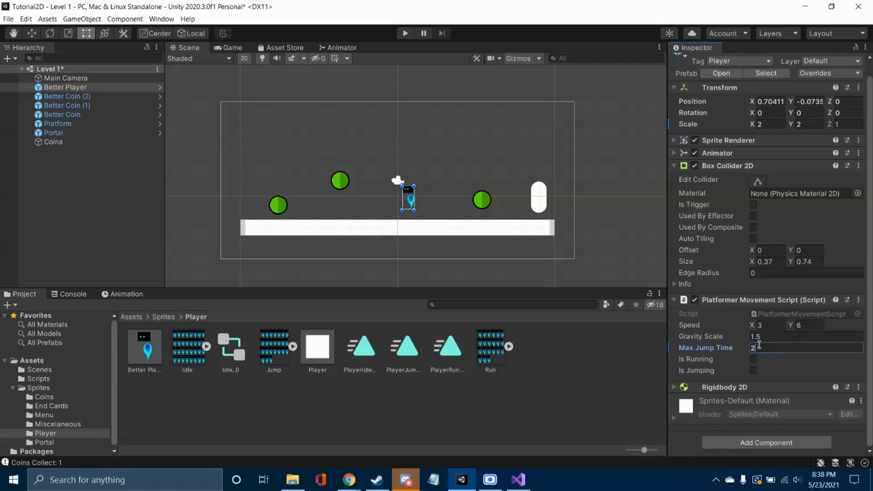
key("BackSpace")
type("0.75")
Step: Play the level to test jumping while moving left, stop playing and select the Better Player again
left_click(405, 34)
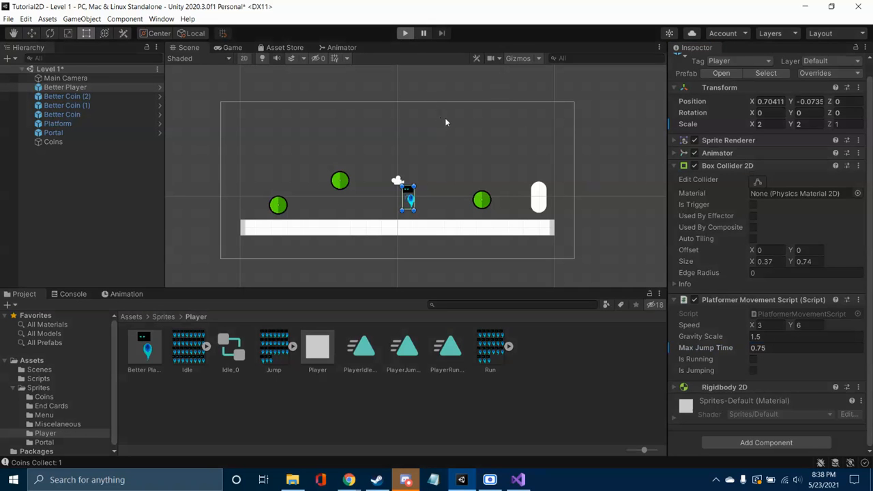
key("space")
key("a")
key("space")
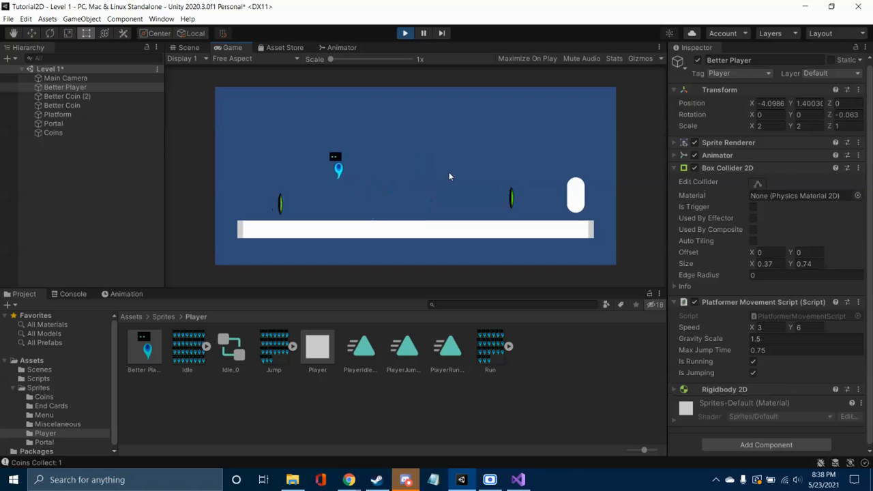
key("ctrl+p")
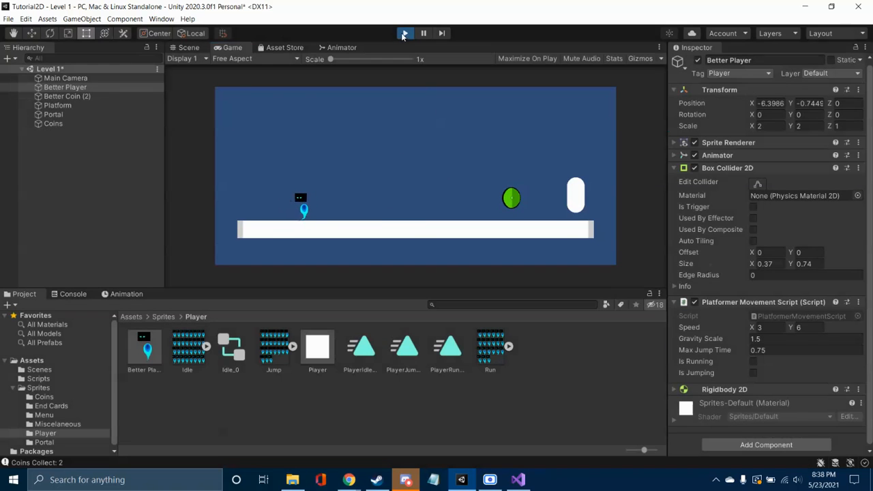
left_click(461, 146)
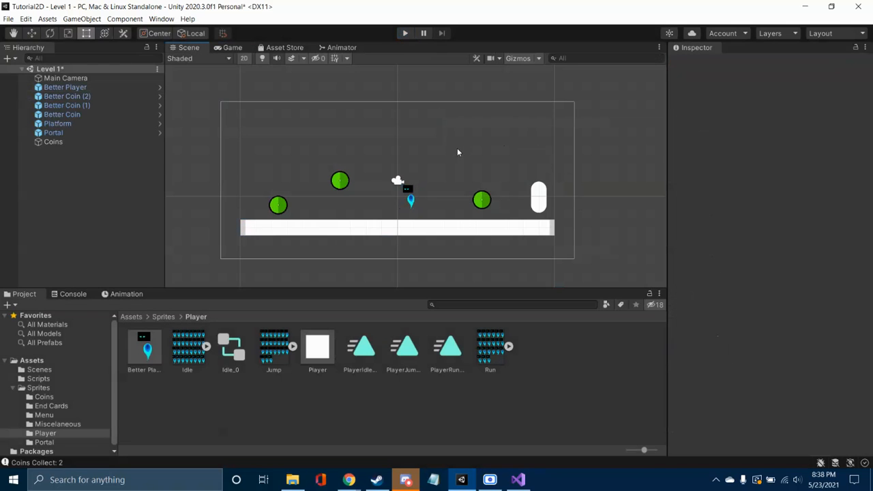
left_click(408, 197)
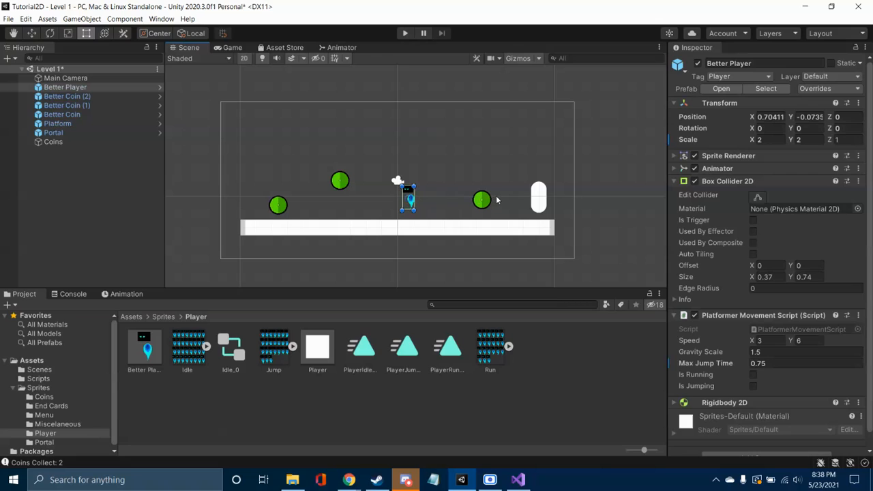
Step: Collapse the Better Player's Box Collider 2D and Platformer Movement Script components, and expand its Sprite Renderer settings
left_click(674, 181)
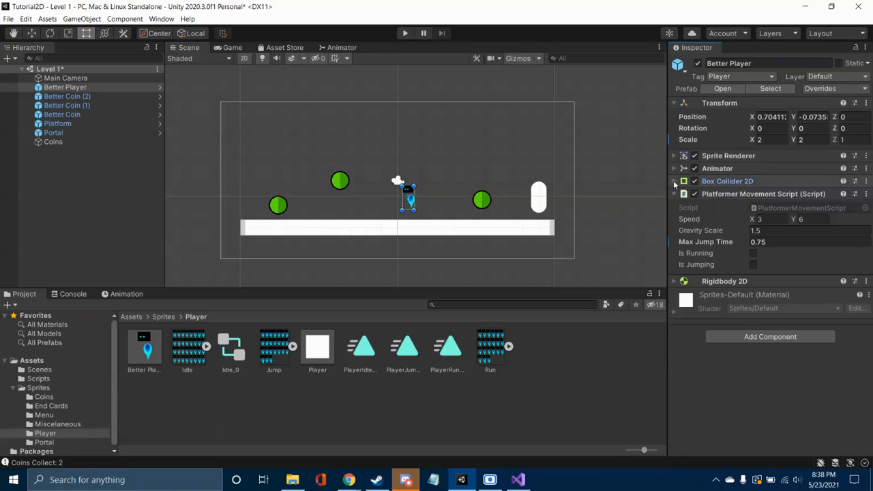
left_click(675, 193)
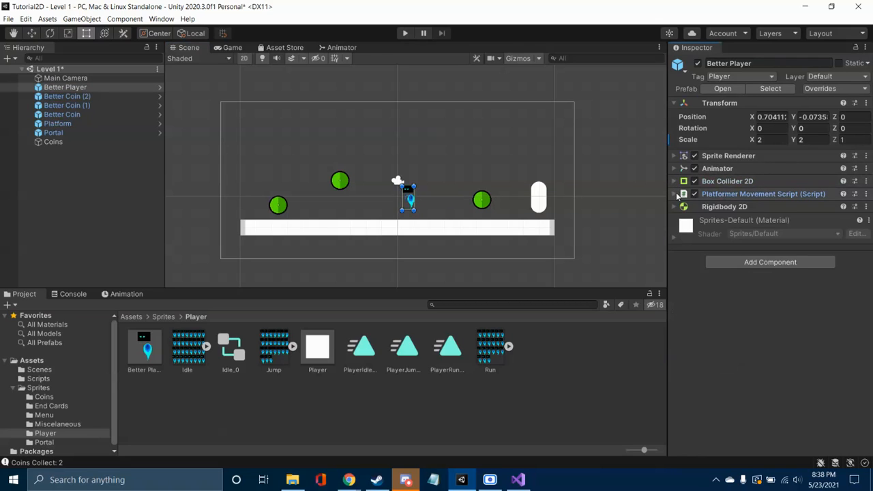
left_click(674, 156)
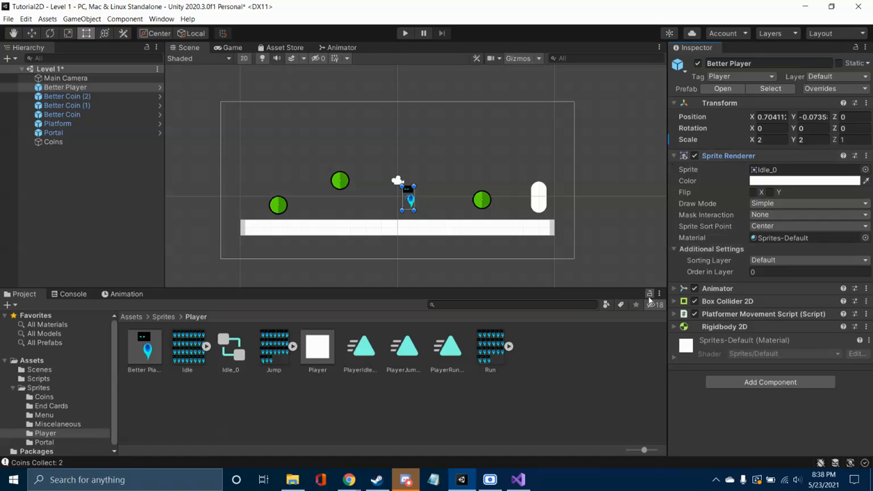
Step: Switch to Visual Studio and place the cursor after isRunning = true in the positive Horizontal branch of Update() in PlatformerMovementScript.cs
left_click(343, 480)
left_click(321, 444)
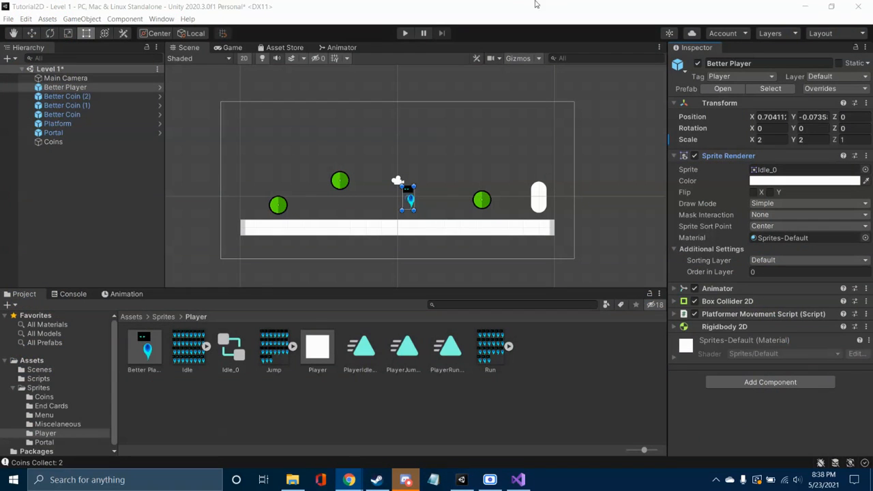
left_click(517, 481)
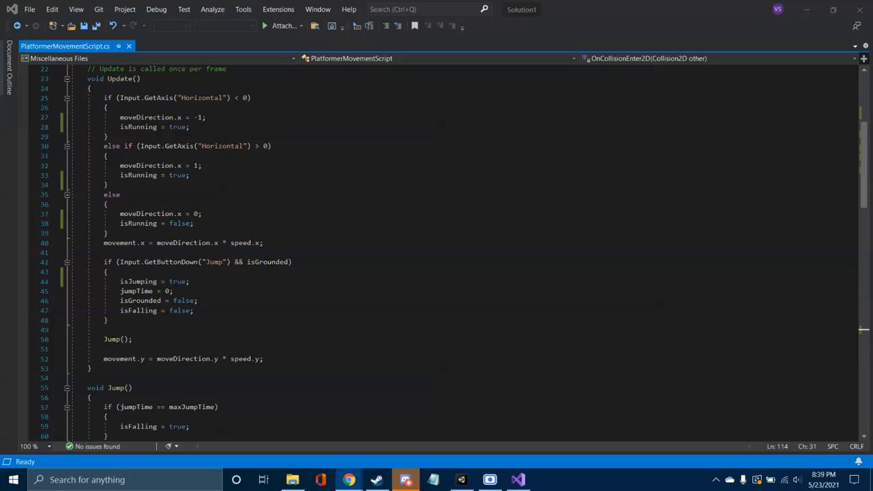
scroll(214, 236, "up", 1)
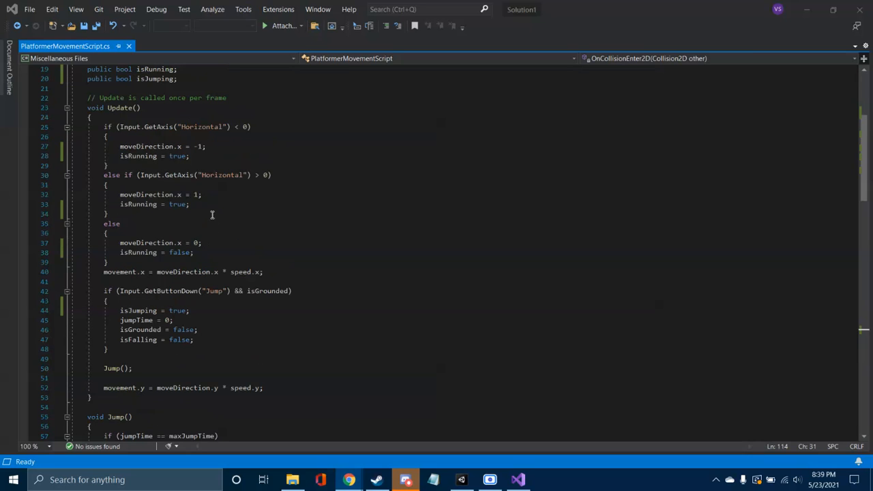
left_click(203, 204)
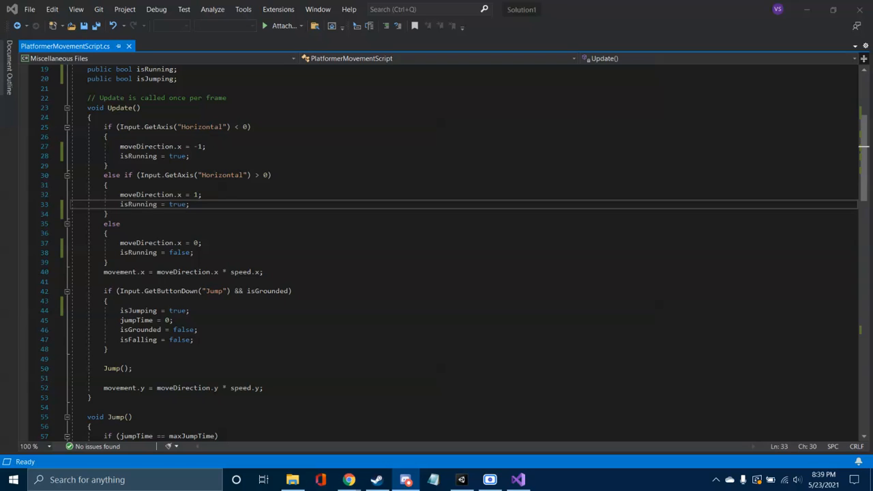
key("alt+Tab")
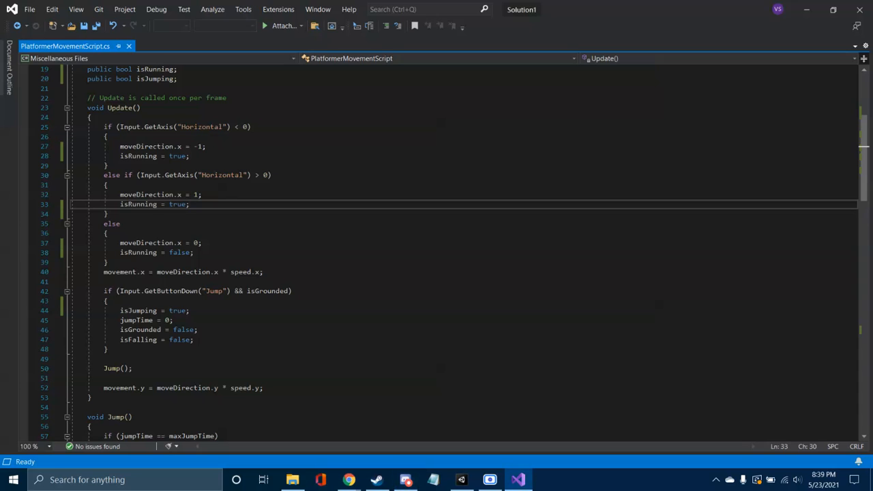
key("alt+Tab")
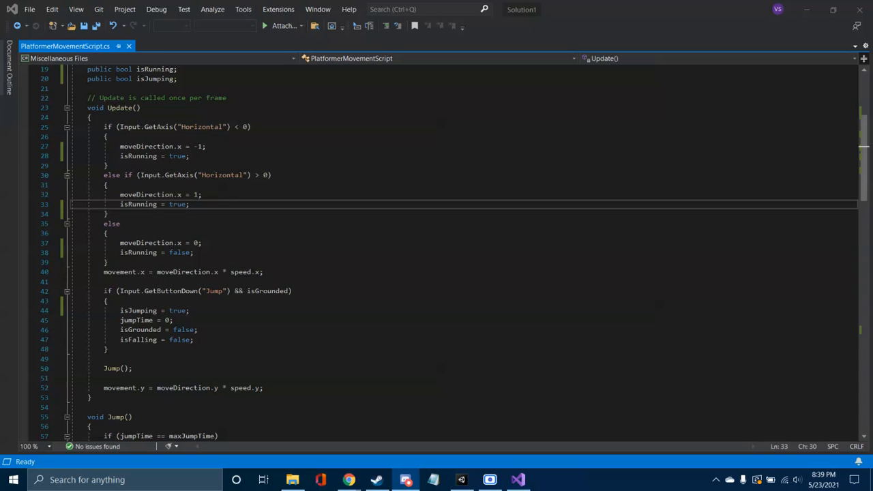
key("alt+Tab")
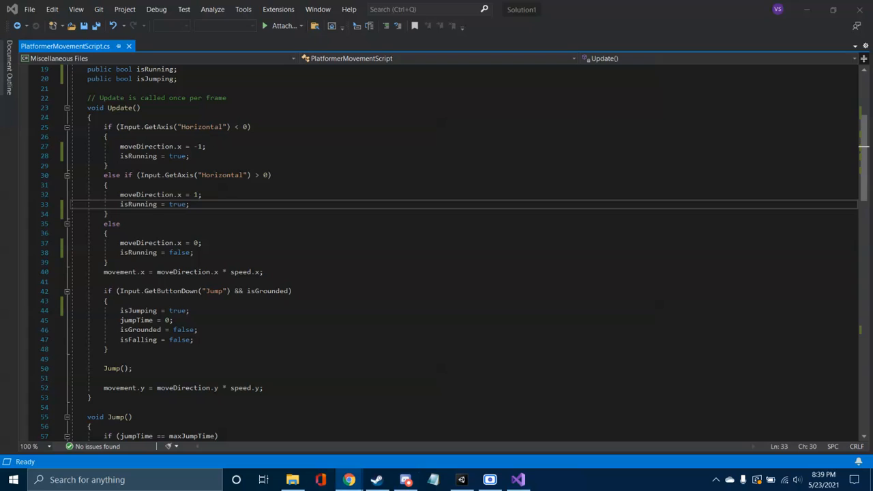
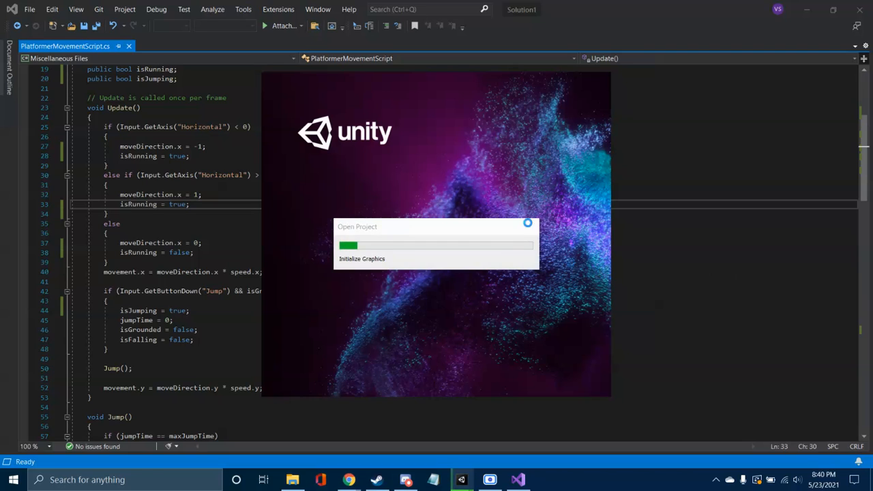
Step: Look over the horizontal movement and jump code in Update() and Jump() of PlatformerMovementScript.cs
left_click(683, 214)
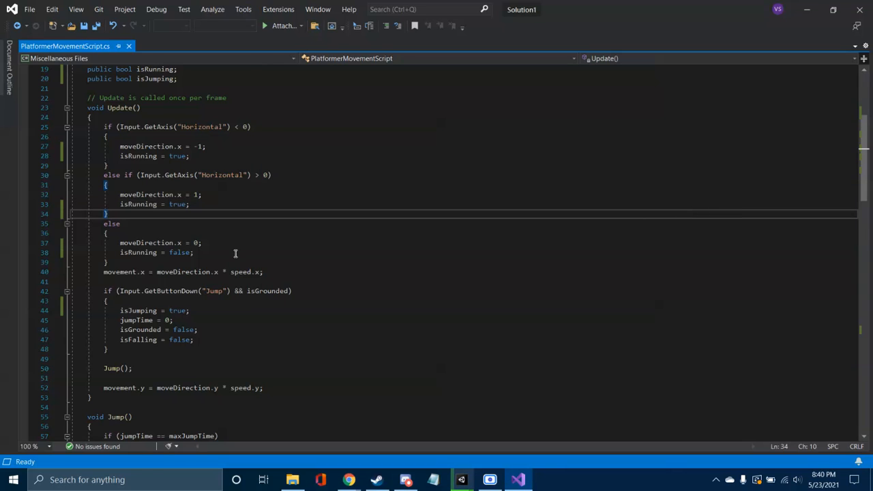
scroll(222, 255, "down", 5)
scroll(222, 255, "down", 1)
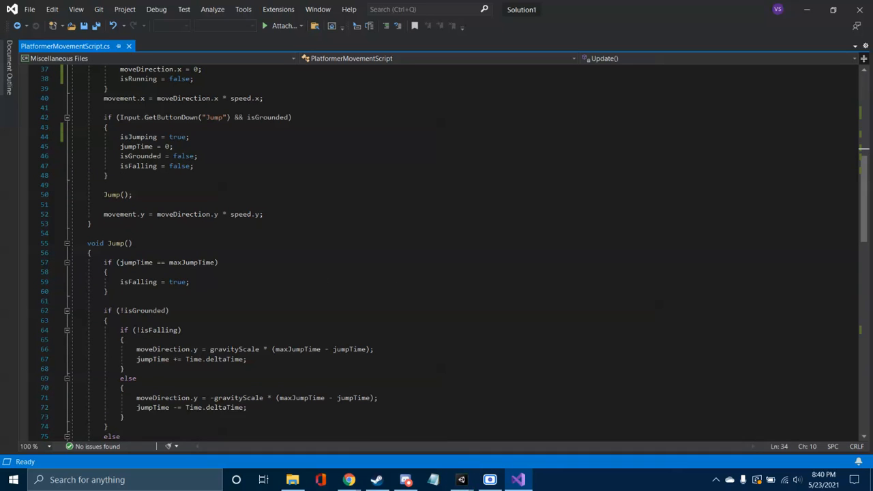
Step: Switch to the SodaCan project in Unity and inspect the components of FlameBoi V3_0 down to its Platformer Movement Script
key("alt+Tab")
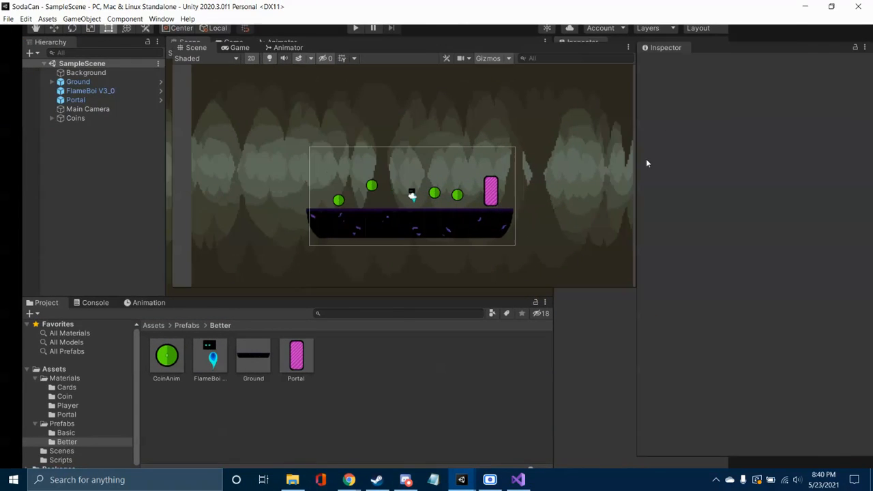
scroll(521, 217, "up", 5)
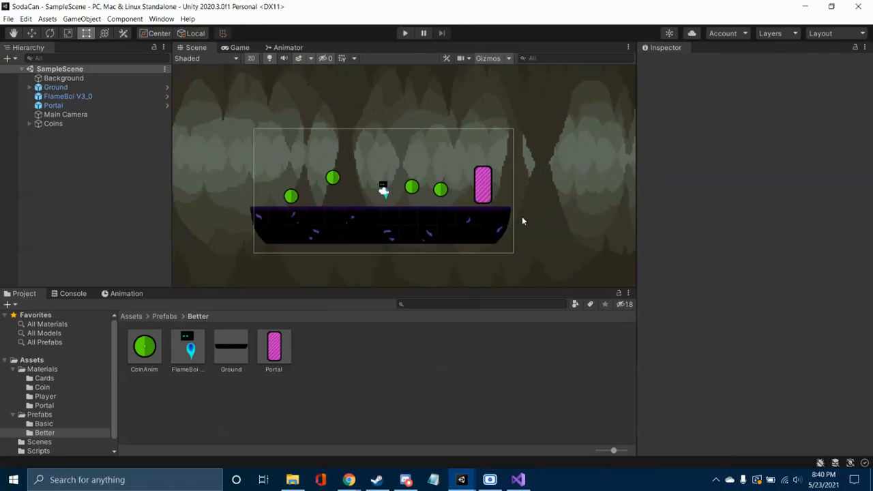
scroll(517, 205, "up", 6)
middle_click_drag(516, 205, 569, 204)
left_click_drag(65, 107, 64, 98)
left_click(64, 98)
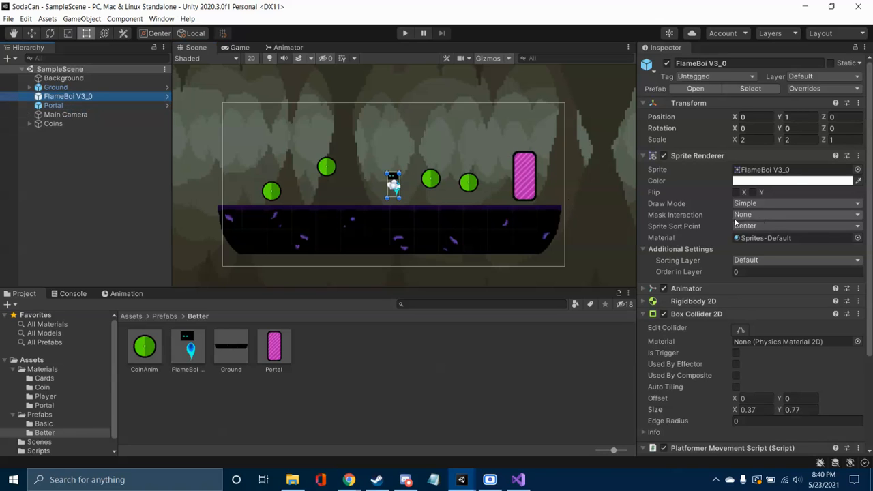
scroll(736, 225, "down", 4)
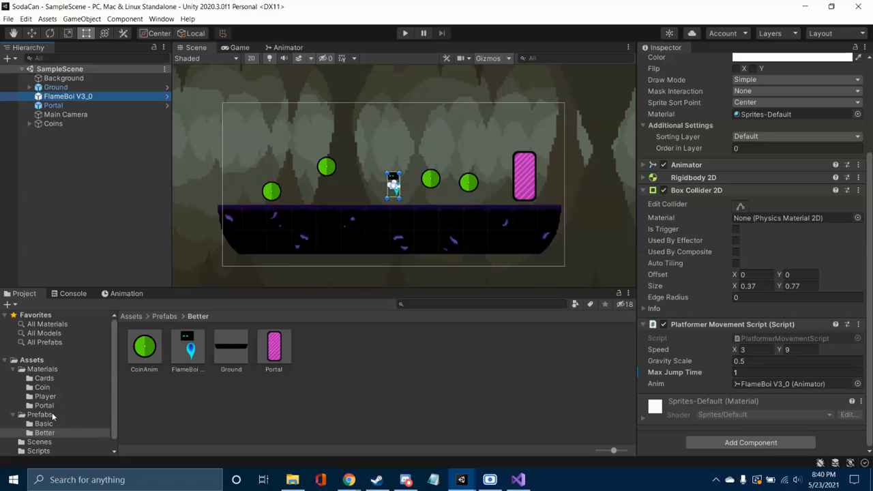
scroll(63, 427, "down", 1)
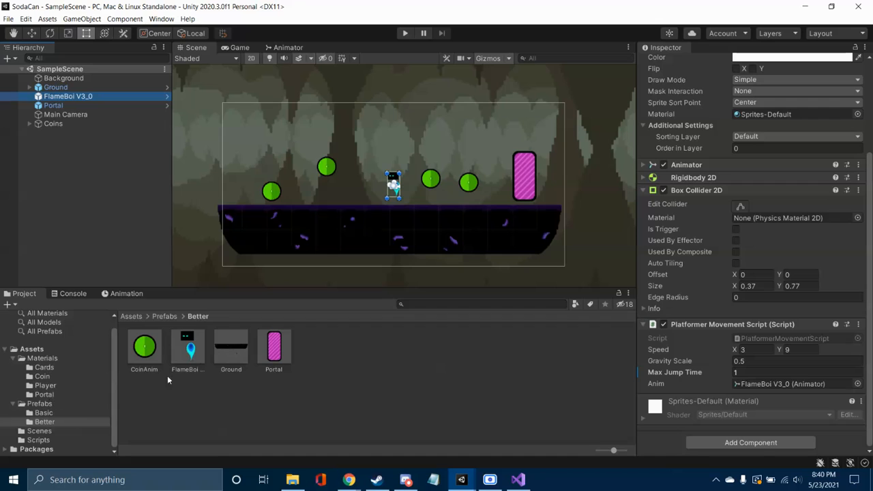
Step: Inspect the component settings of the Portal, the Ground and the Background in turn
left_click(527, 181)
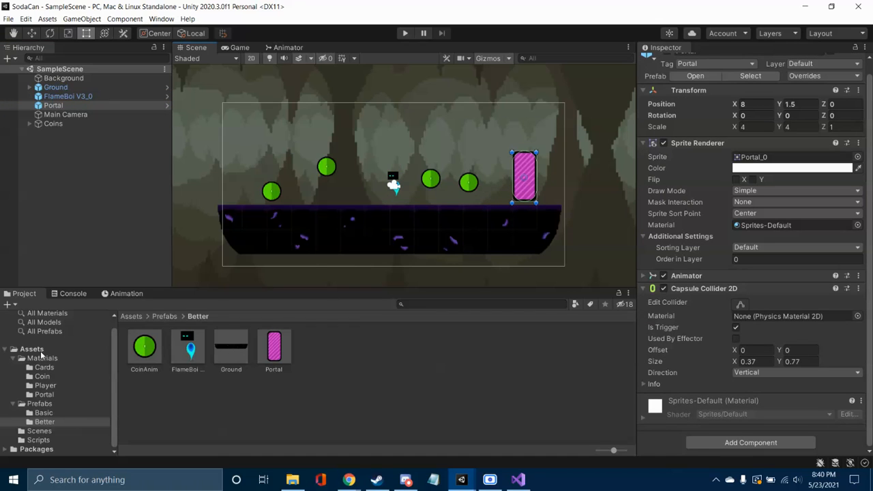
left_click(425, 232)
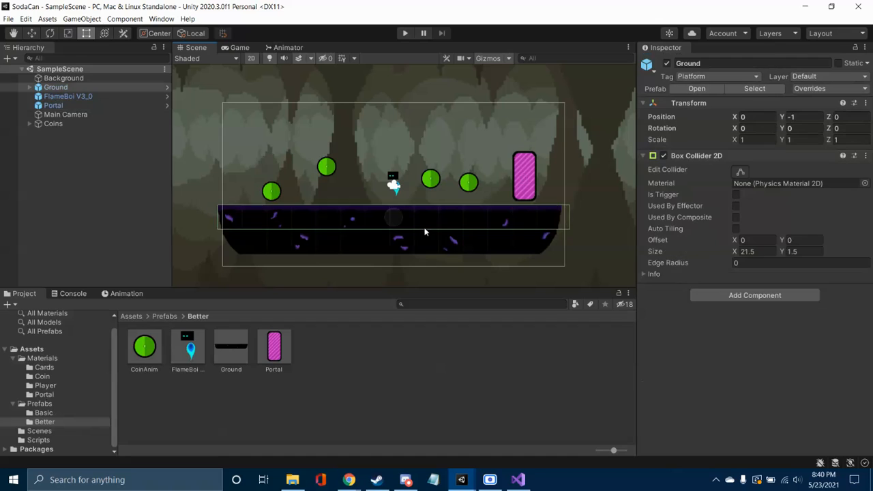
left_click(618, 200)
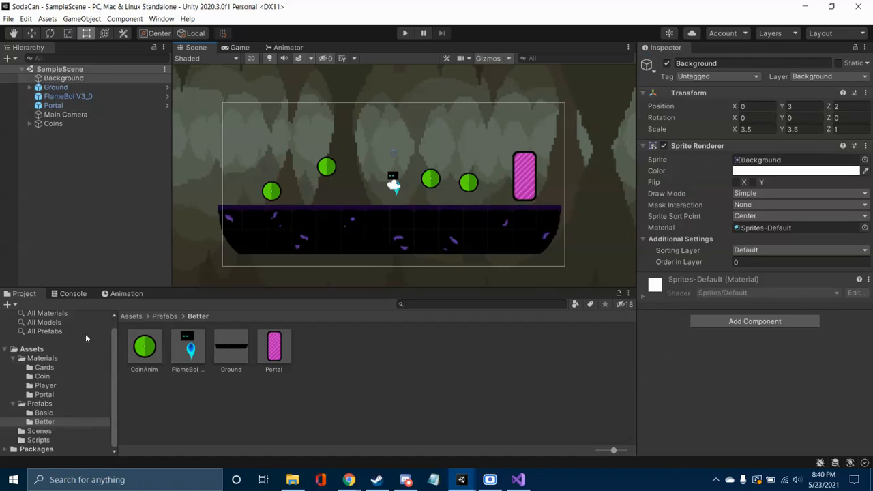
Step: Open SodaCan's PlatformerMovementScript from the Scripts folder in Visual Studio and look over its variables and Update() method
left_click(50, 440)
double_click(191, 348)
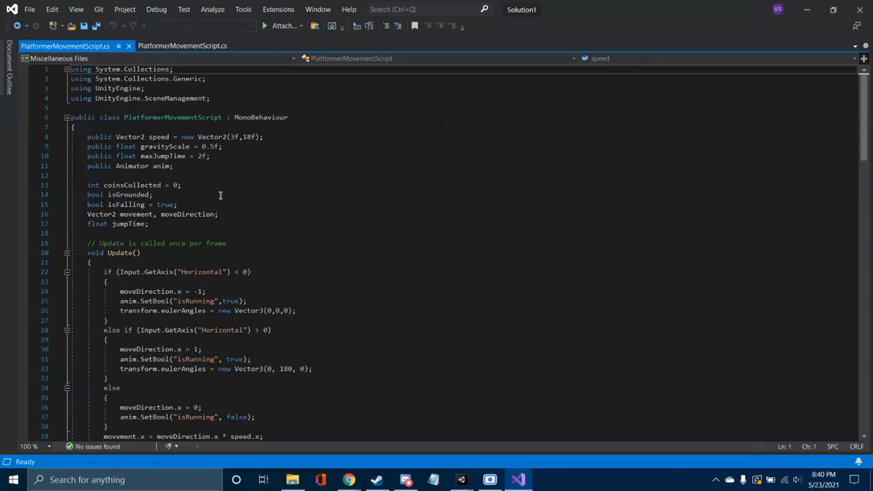
scroll(220, 196, "down", 4)
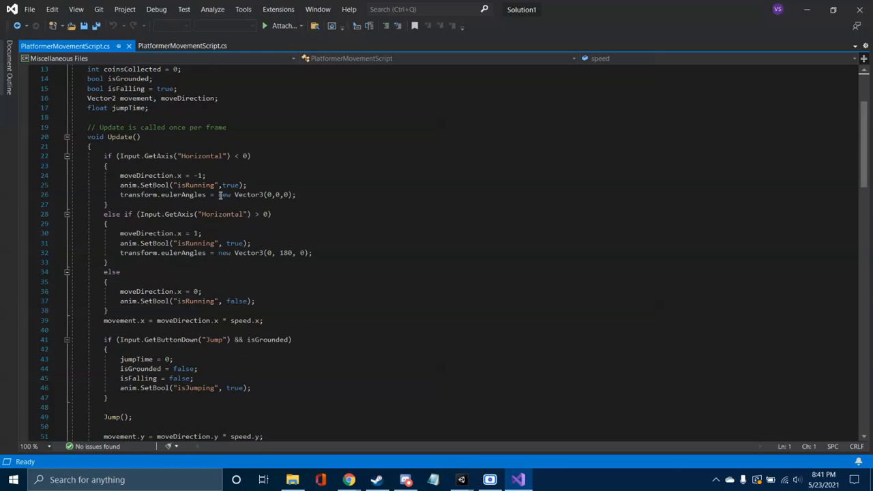
scroll(220, 196, "down", 1)
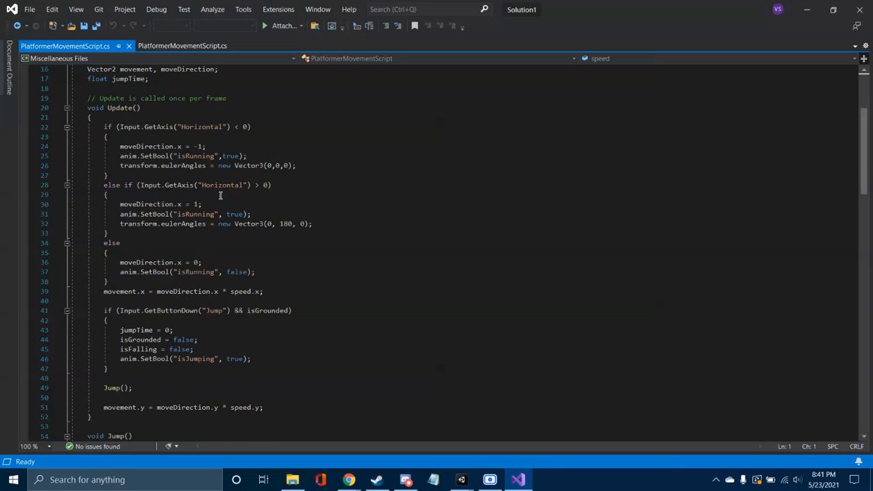
scroll(220, 196, "up", 5)
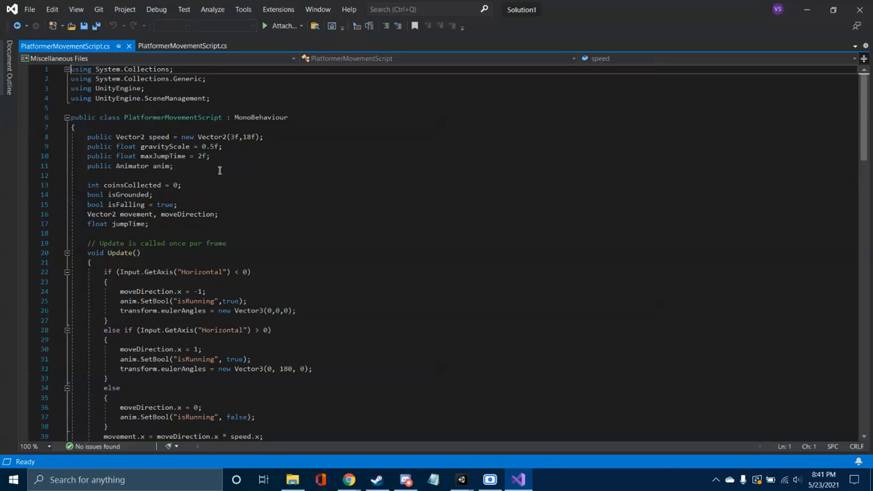
Step: Highlight the public Animator anim declaration and the anim.SetBool("isRunning",true) line in the negative Horizontal branch
left_click_drag(171, 166, 88, 167)
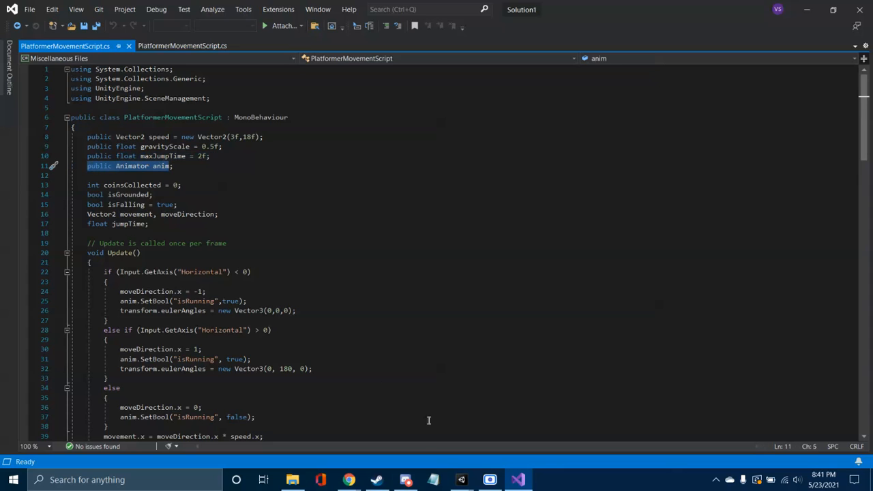
left_click(185, 167)
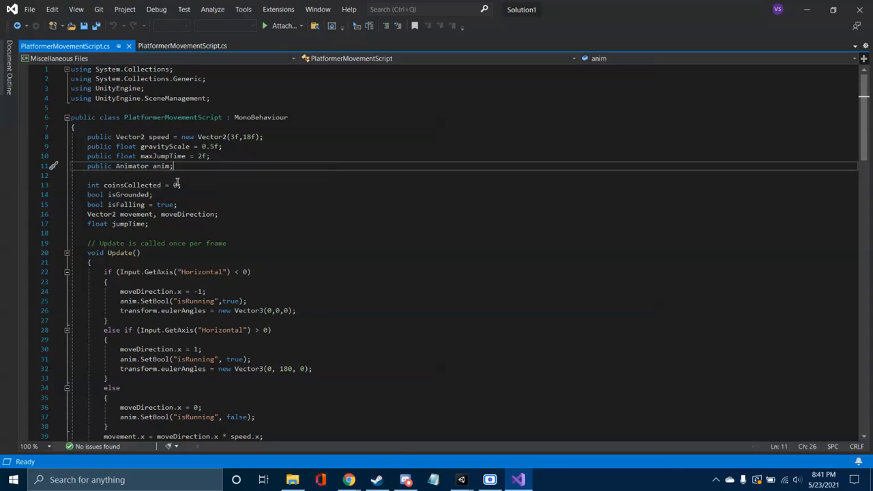
scroll(247, 258, "down", 2)
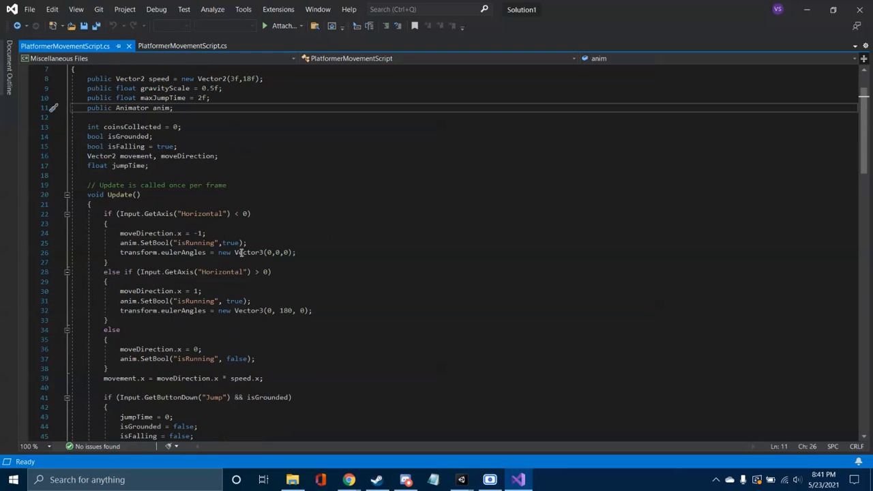
left_click_drag(250, 243, 119, 243)
left_click(166, 244)
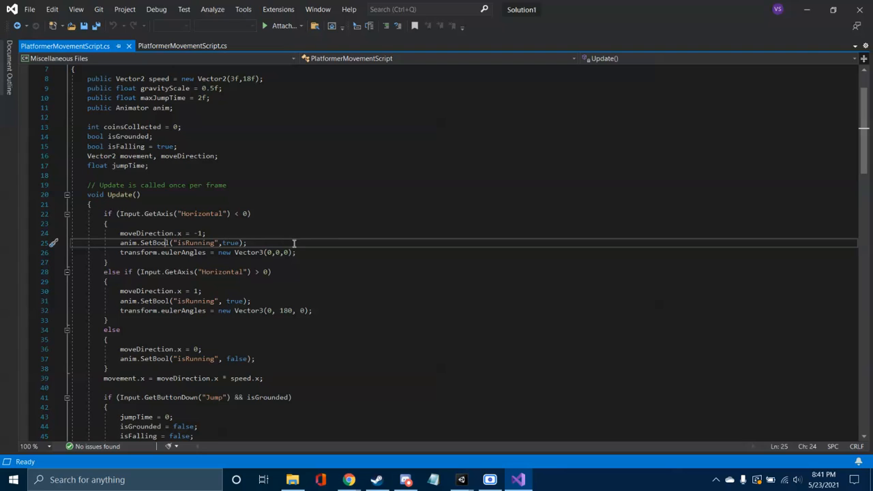
Step: Examine the arguments of that SetBool call and highlight the transform.eulerAngles = new Vector3(0,0,0) line in the negative Horizontal branch
scroll(295, 246, "down", 2)
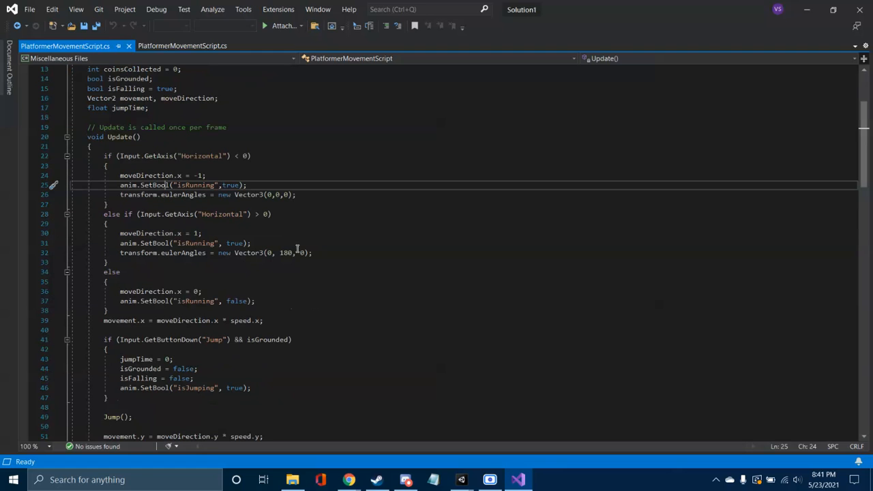
left_click(123, 185)
left_click(157, 185)
left_click(233, 185)
left_click(238, 185)
left_click(312, 215)
left_click(312, 194)
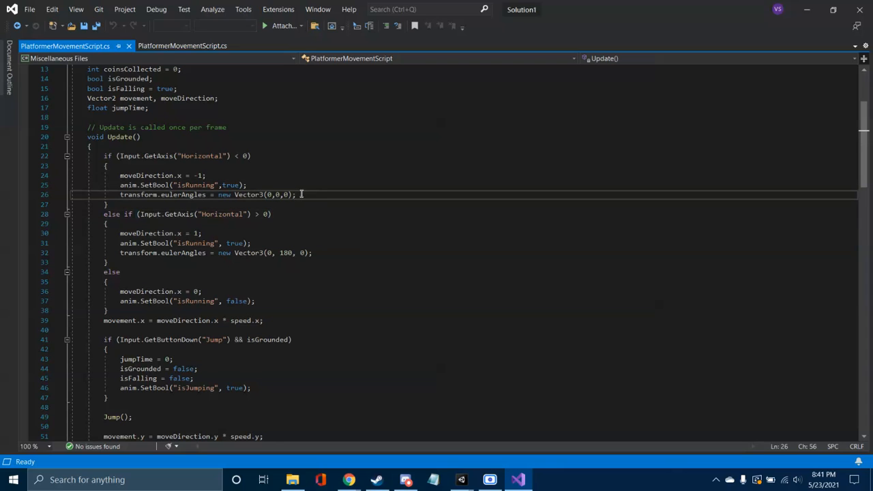
left_click_drag(300, 194, 120, 195)
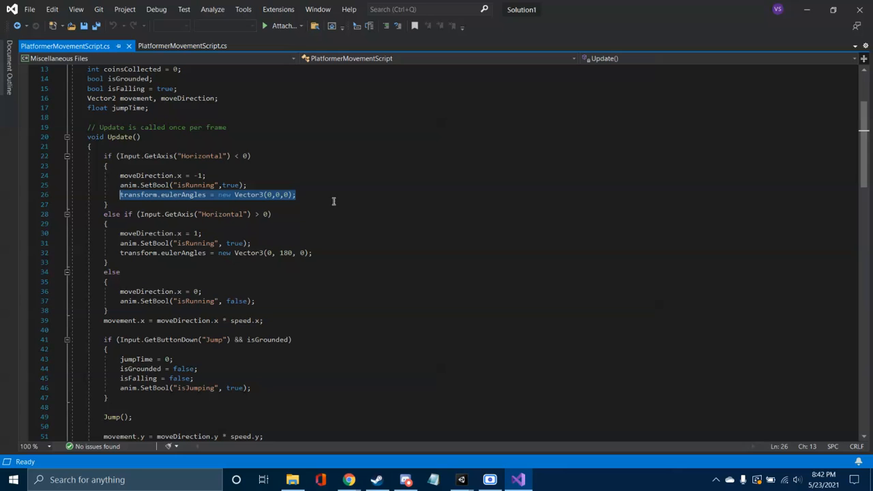
Step: Switch to the SodaCan project in Unity, turn off the 2D scene view and select FlameBoi V3_0 in perspective
left_click(461, 479)
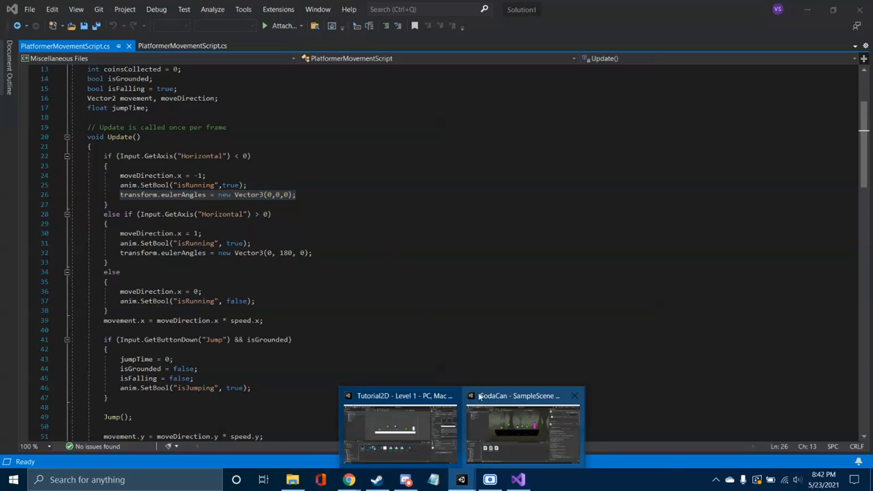
left_click(494, 437)
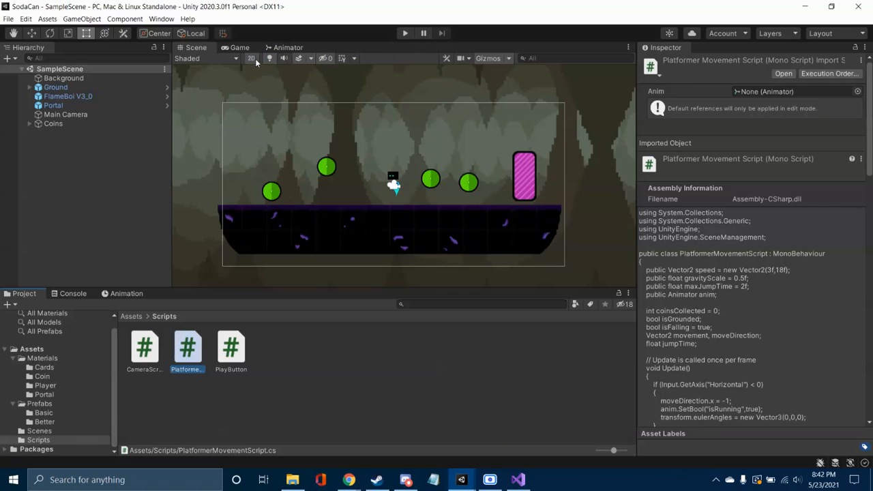
left_click(252, 60)
right_click_drag(391, 226, 578, 202)
scroll(556, 243, "up", 1)
right_click_drag(434, 198, 213, 194)
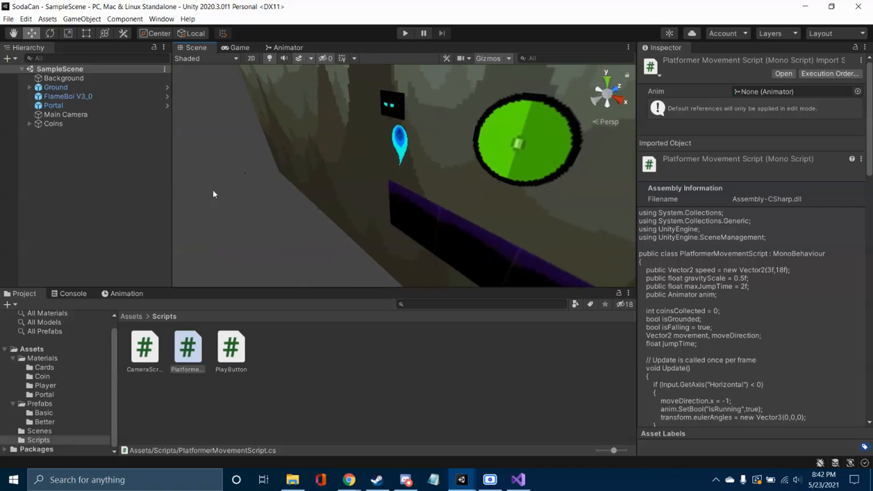
left_click(404, 144)
right_click_drag(445, 142, 468, 195)
scroll(472, 191, "down", 1)
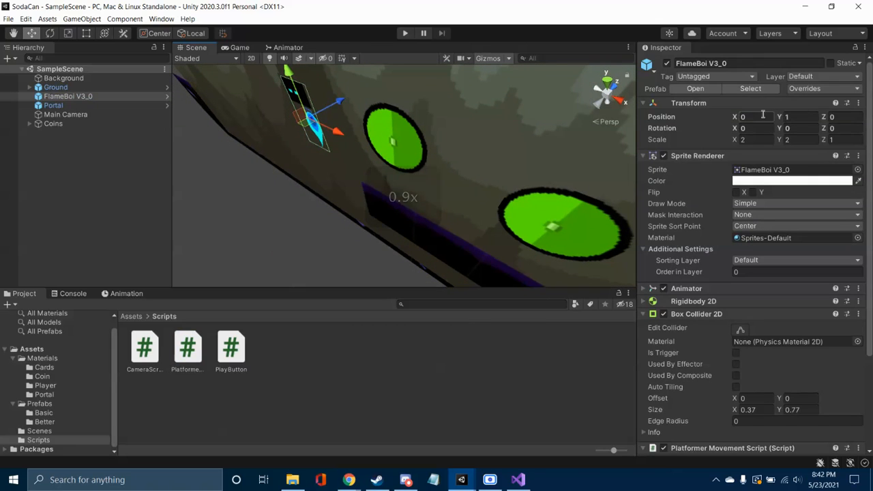
Step: Try Y rotations of 90 and 180 on FlameBoi V3_0 and set its Y rotation back to 0
left_click(843, 128)
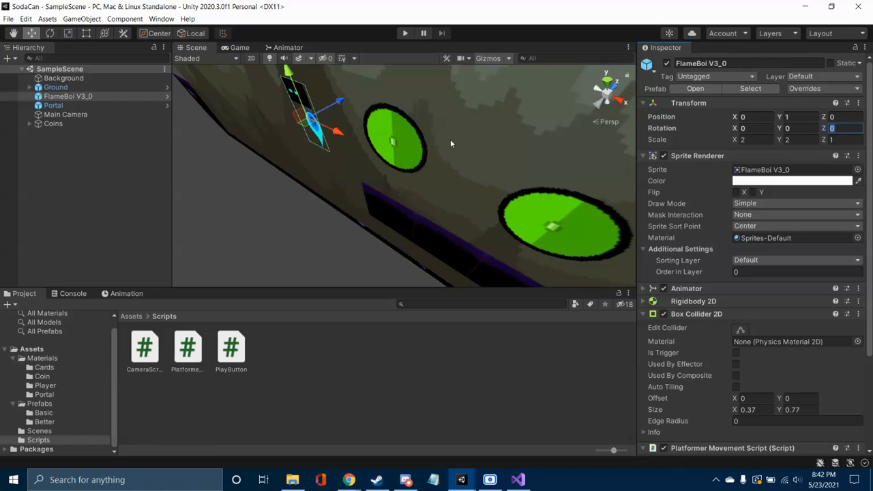
right_click_drag(374, 158, 564, 162)
left_click(801, 129)
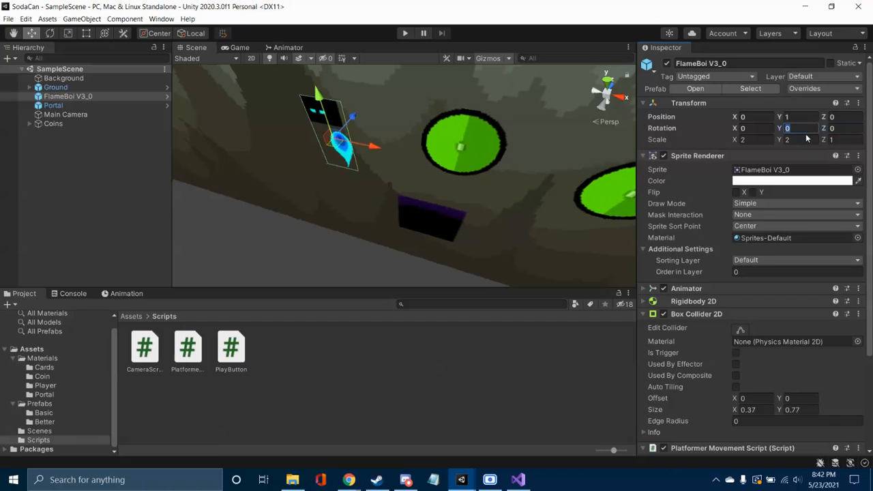
type("90")
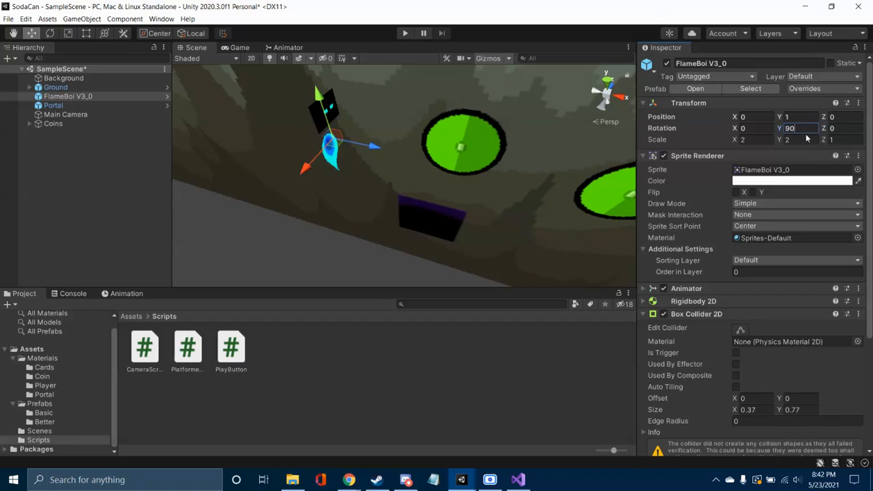
key("BackSpace")
key("BackSpace")
type("180")
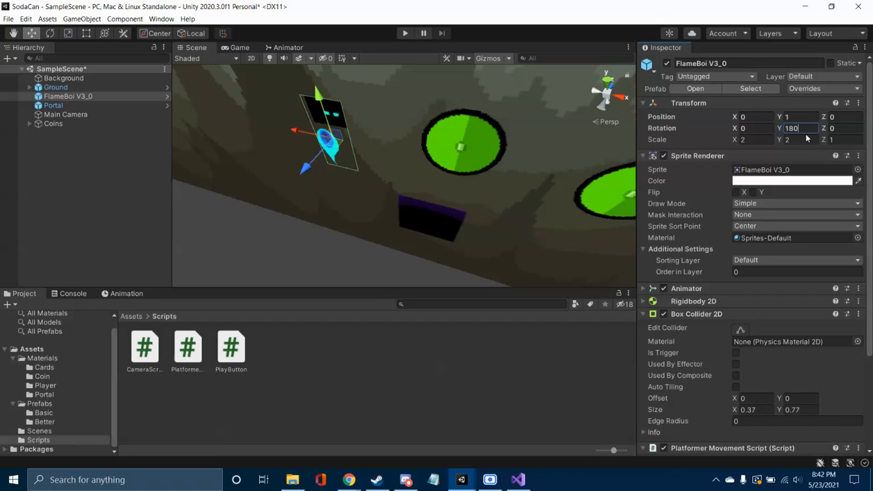
key("BackSpace")
key("BackSpace")
key("BackSpace")
type("0")
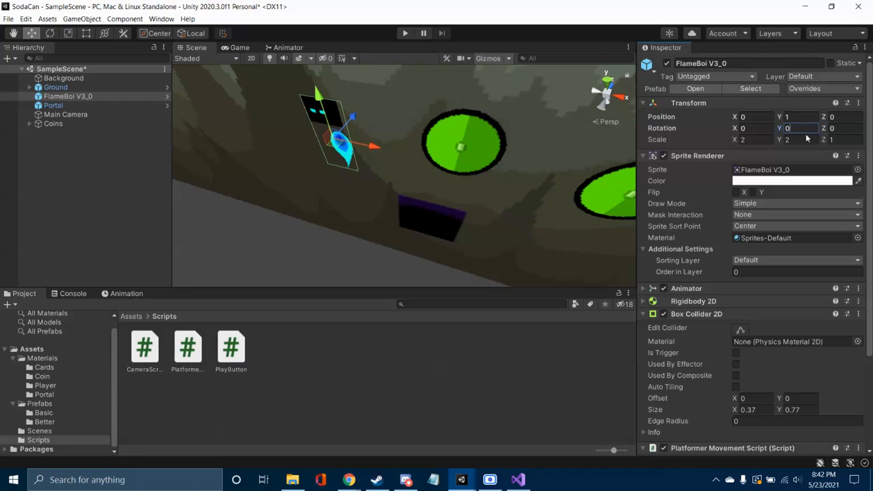
left_click(327, 272)
Step: Switch to Visual Studio and review the jump, FixedUpdate() and OnTriggerEnter2D() code in SodaCan's PlatformerMovementScript.cs
left_click(518, 480)
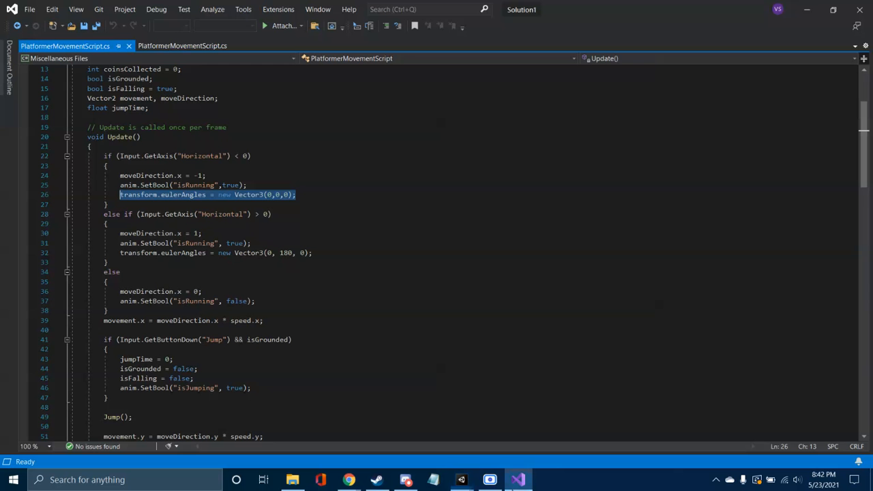
left_click(461, 355)
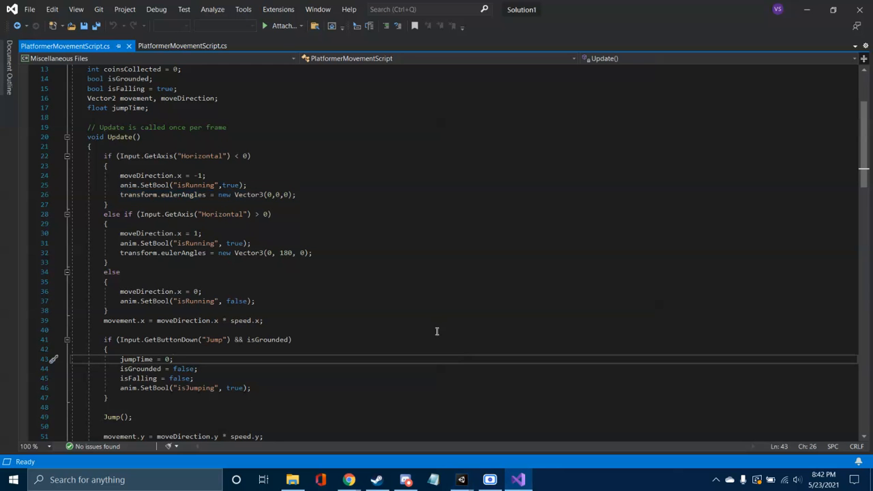
scroll(426, 300, "down", 5)
scroll(427, 300, "down", 1)
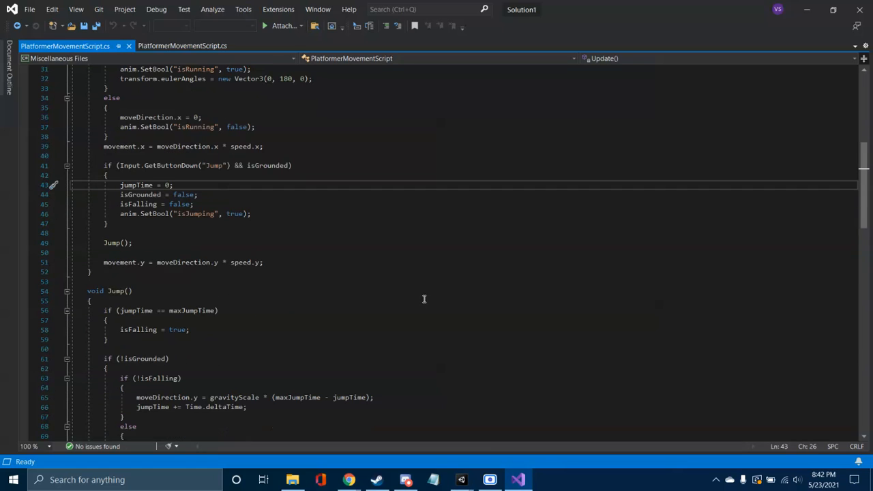
scroll(422, 299, "down", 1)
scroll(419, 297, "down", 8)
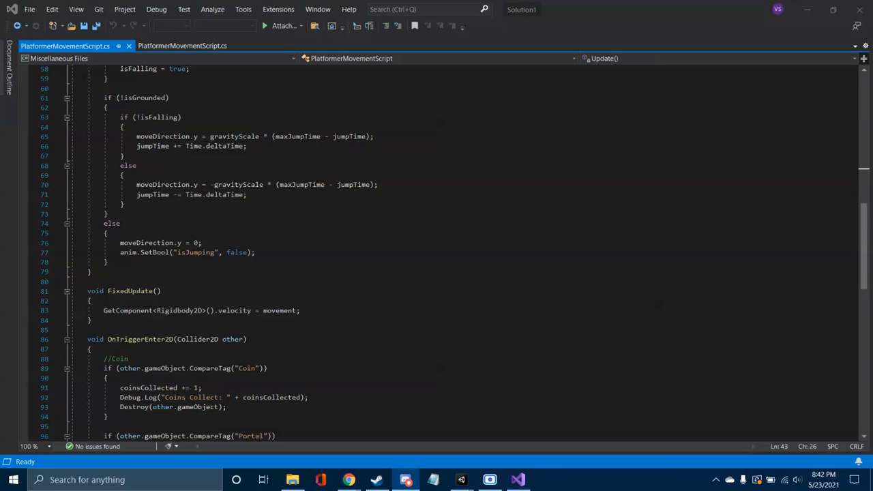
left_click(464, 233)
scroll(464, 235, "down", 7)
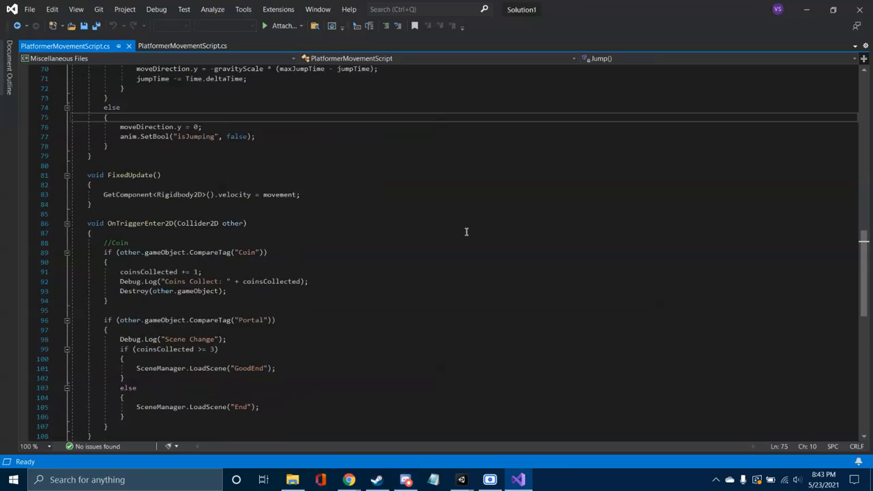
Step: Review the portal and OnCollisionEnter2D() code in SodaCan's PlatformerMovementScript.cs and switch back to the SodaCan project in Unity
scroll(464, 237, "down", 3)
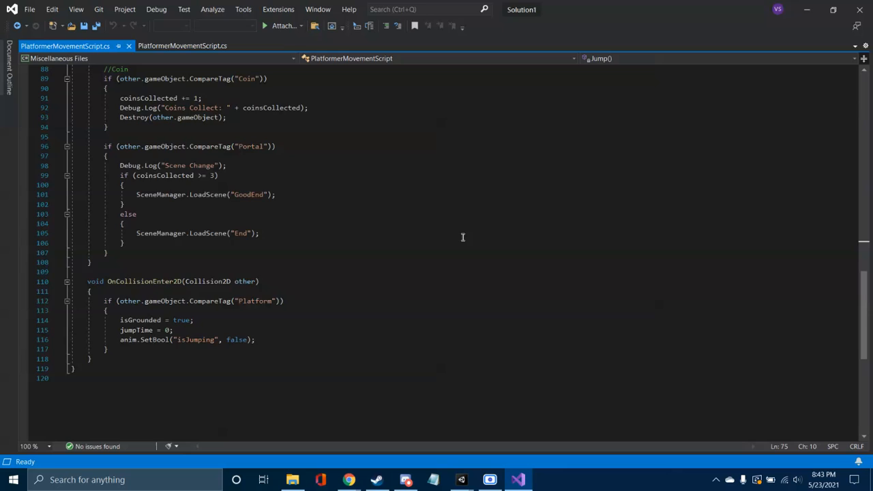
scroll(462, 236, "up", 5)
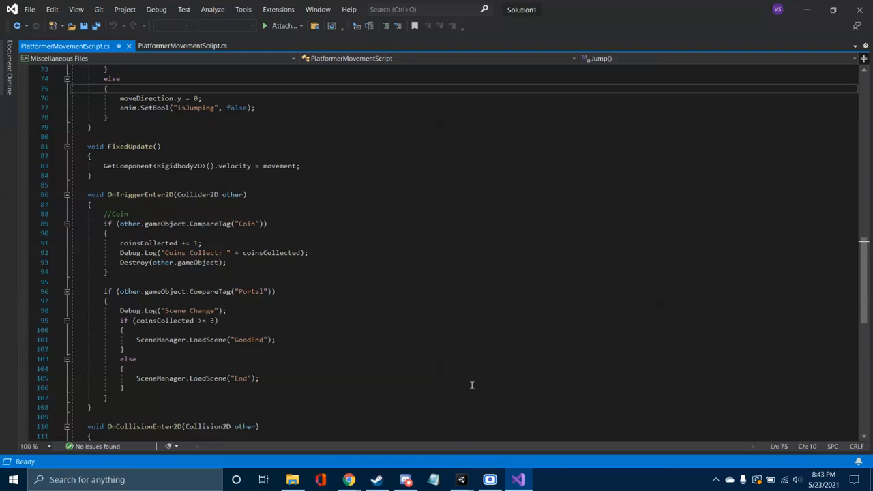
mouse_move(469, 481)
left_click(487, 434)
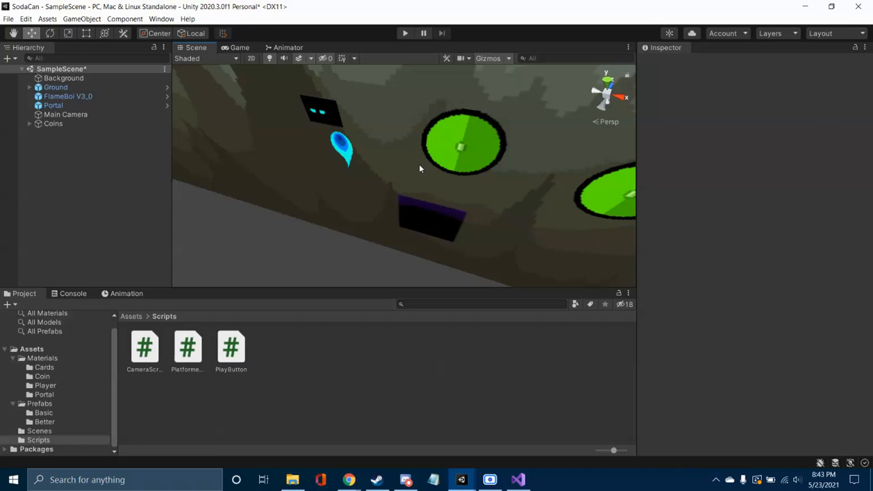
Step: Look at the level from different angles in perspective and turn the 2D scene view back on
left_click(420, 169)
right_click_drag(420, 169, 448, 127)
key("s")
left_click(465, 258)
right_click_drag(460, 260, 596, 255)
key("w")
scroll(571, 259, "up", 1)
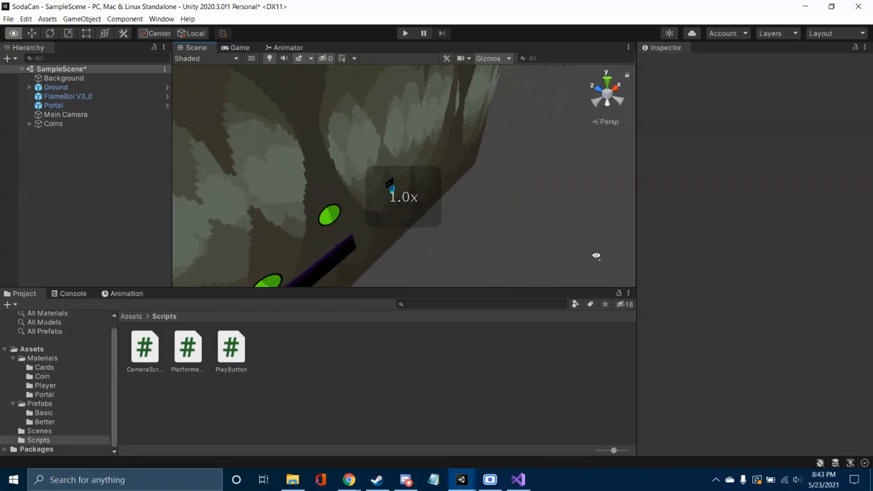
left_click(251, 58)
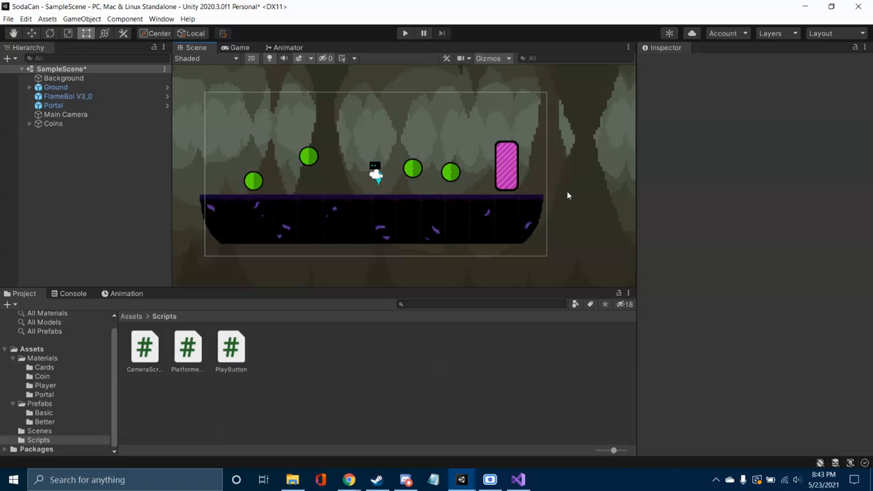
Step: Select the Portal, examine its animation states in the Animator and return to the Scene view
left_click(114, 204)
left_click(509, 171)
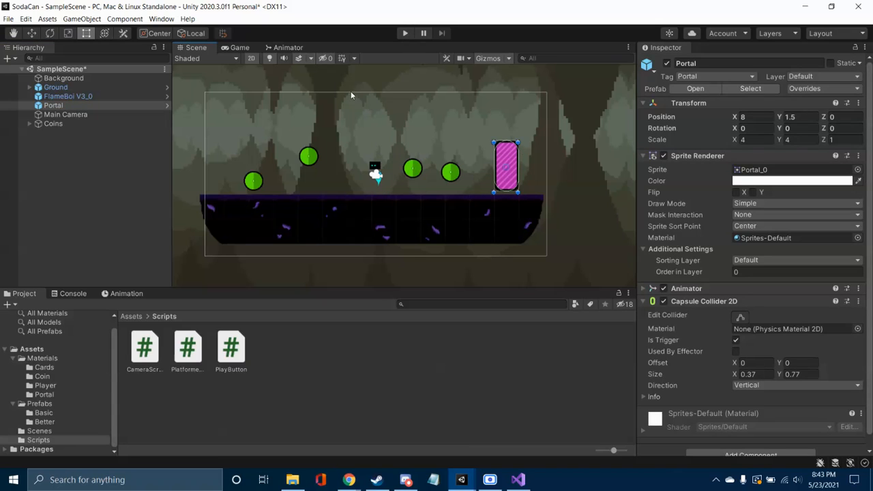
left_click(290, 48)
scroll(427, 224, "up", 3)
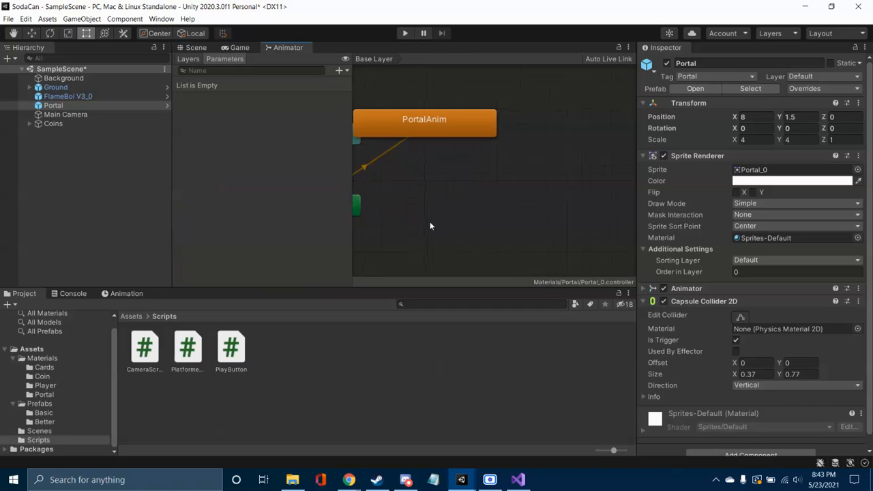
scroll(446, 220, "down", 3)
scroll(457, 216, "up", 3)
scroll(457, 213, "down", 5)
right_click(456, 214)
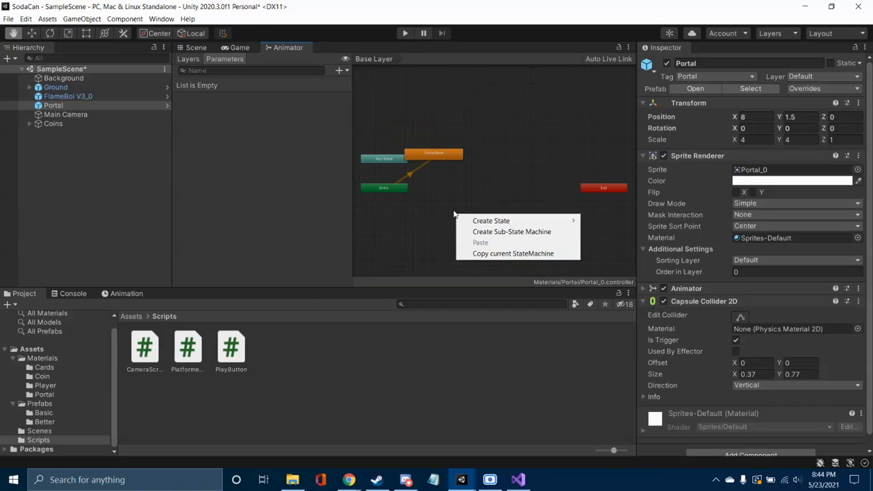
left_click(425, 185)
scroll(426, 187, "up", 2)
middle_click_drag(426, 187, 493, 201)
scroll(497, 203, "up", 2)
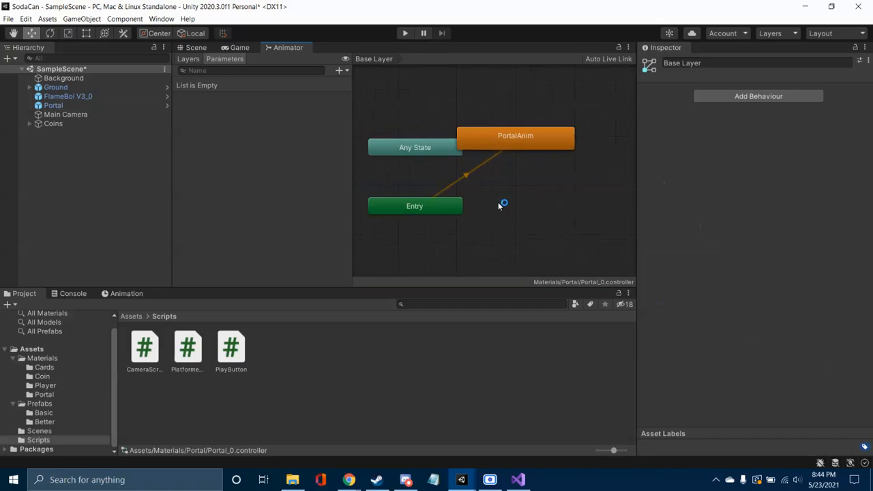
left_click(195, 49)
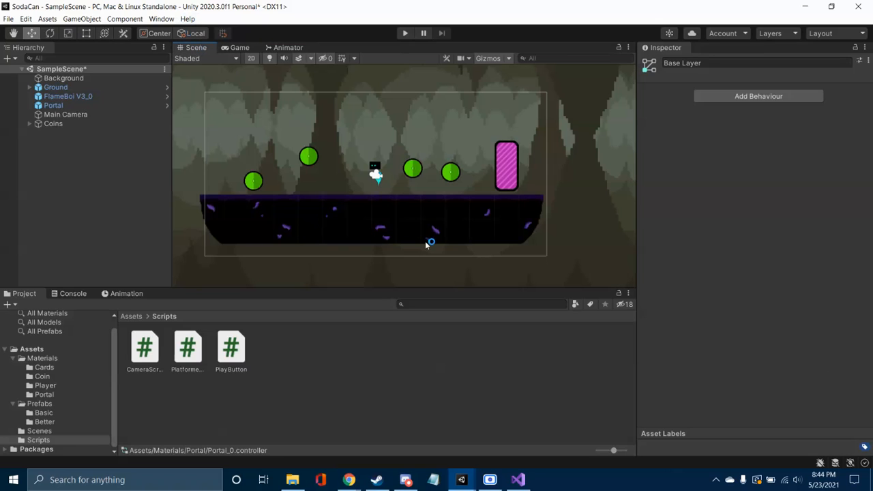
Step: Select the Ground, expand the Cave Floor Tilesheet in the Materials folder and inspect its individual sprites
left_click(412, 215)
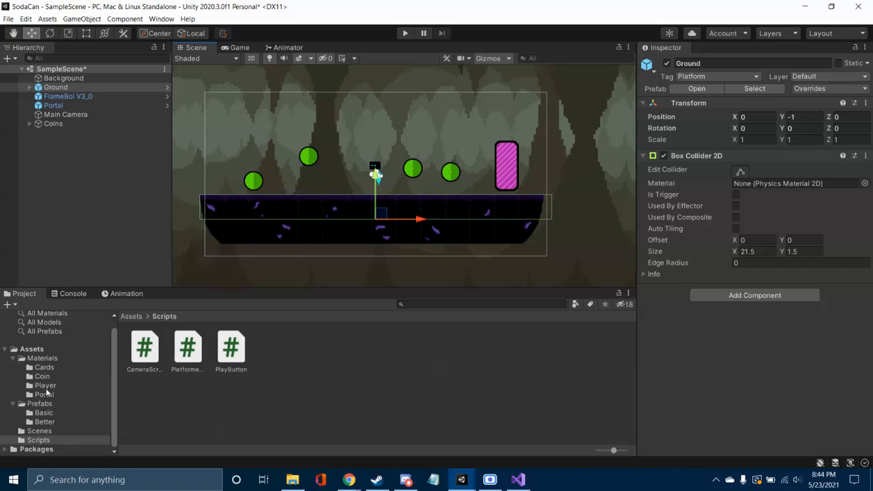
left_click(48, 358)
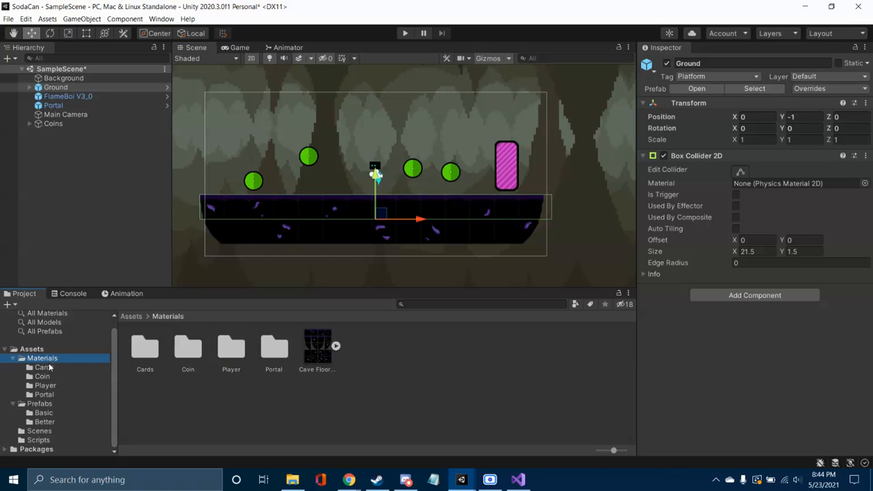
left_click(318, 349)
left_click(336, 346)
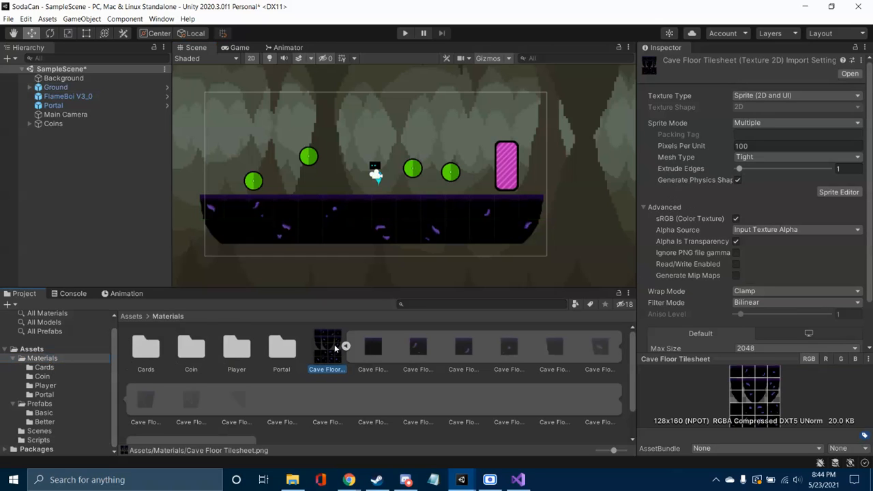
scroll(475, 365, "down", 1)
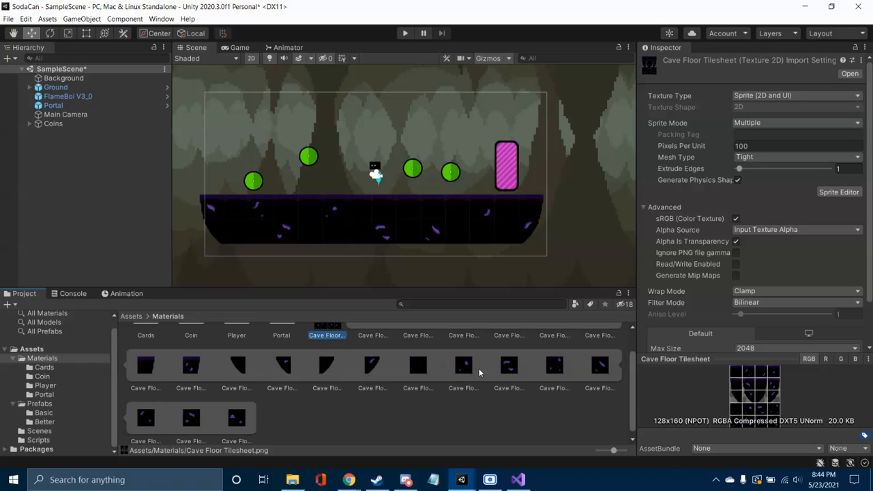
scroll(479, 372, "up", 1)
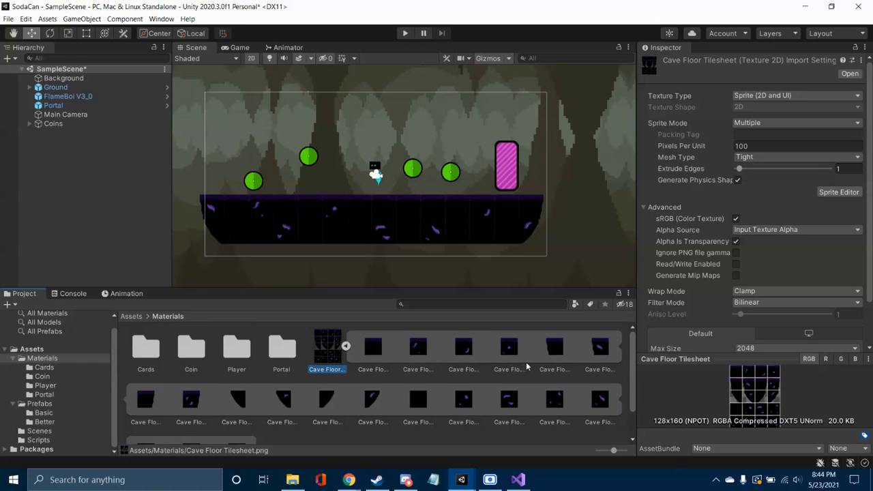
left_click(375, 349)
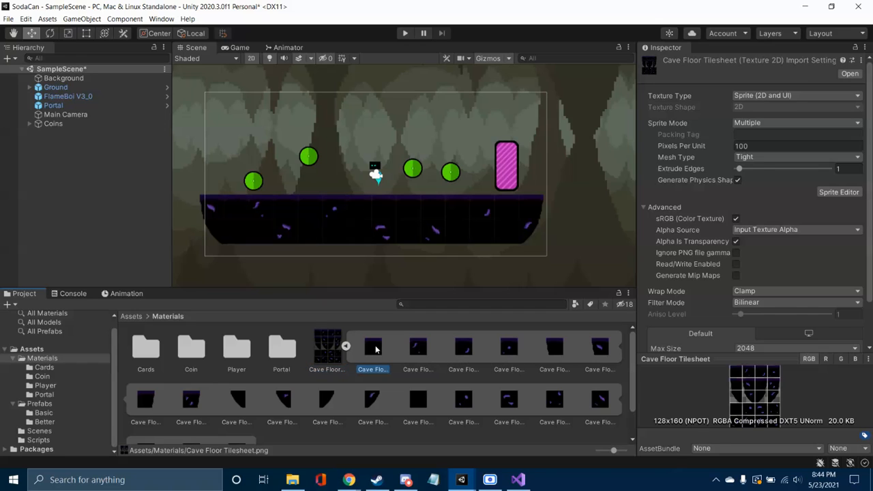
left_click(417, 352)
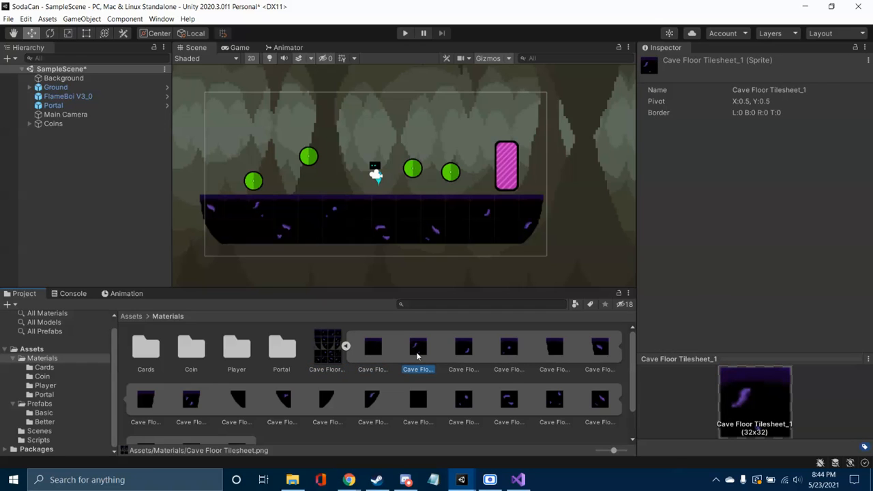
Step: Expand the Ground object's Bottom group and inspect several of its tiles, including Bottom 8 and Bottom 9
left_click(371, 205)
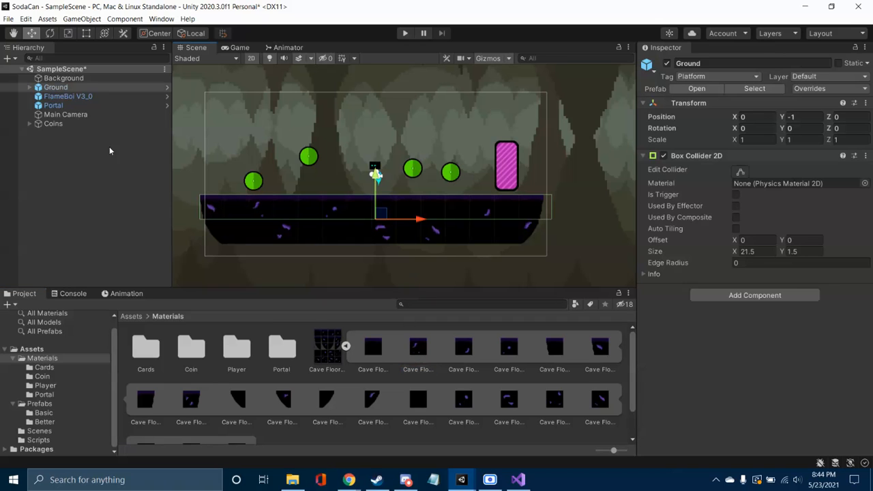
left_click(30, 87)
left_click(38, 96)
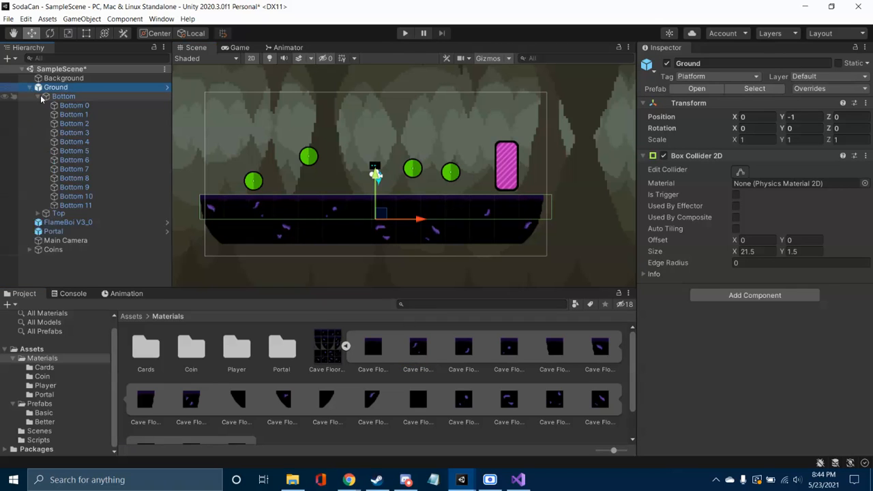
left_click(68, 114)
left_click(82, 132)
left_click(85, 160)
left_click(90, 178)
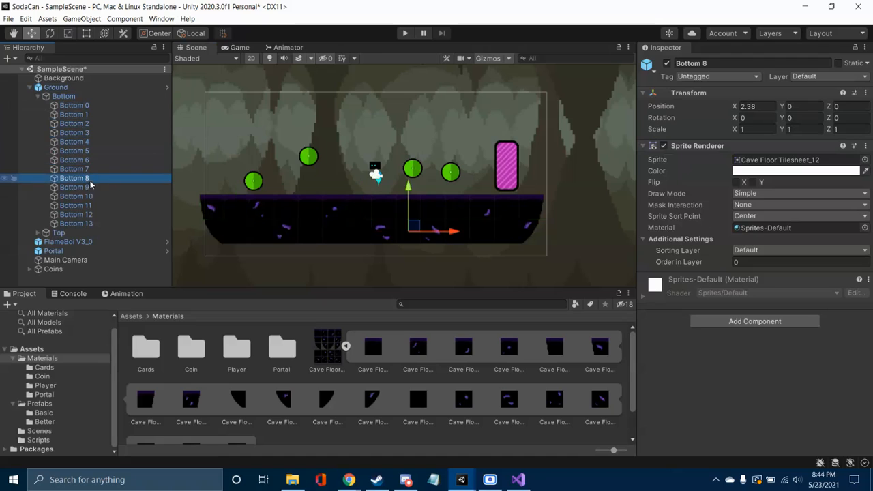
left_click(89, 187)
Step: Inspect several tiles in the Ground's Top group, including Top 8 and Top 12, and collapse the Ground hierarchy
left_click(38, 233)
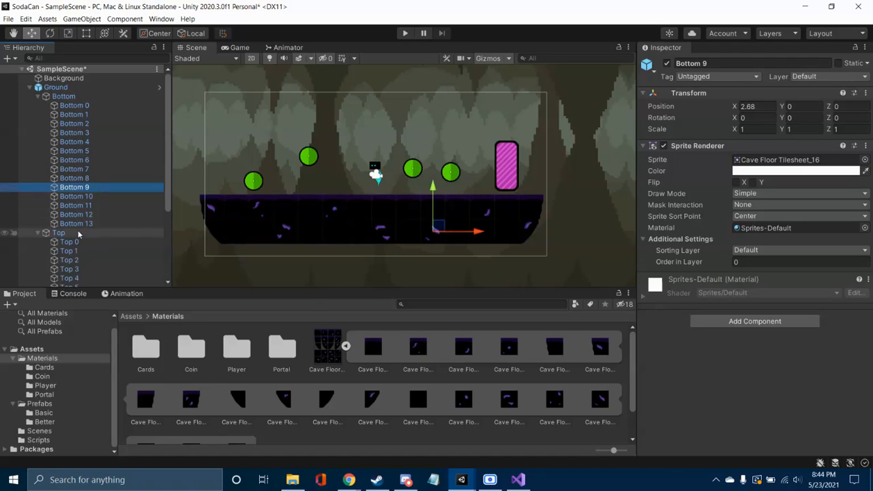
scroll(75, 235, "down", 3)
left_click(79, 192)
left_click(79, 219)
left_click(81, 247)
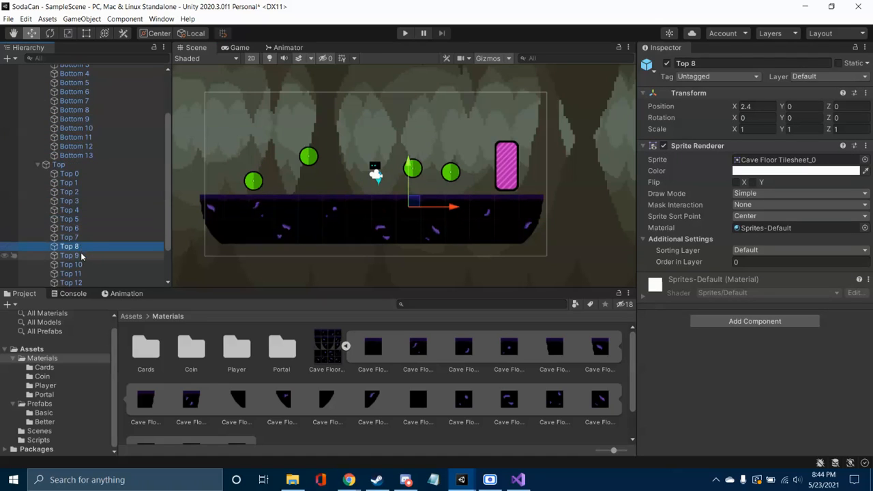
scroll(81, 256, "down", 2)
left_click(80, 230)
left_click(82, 249)
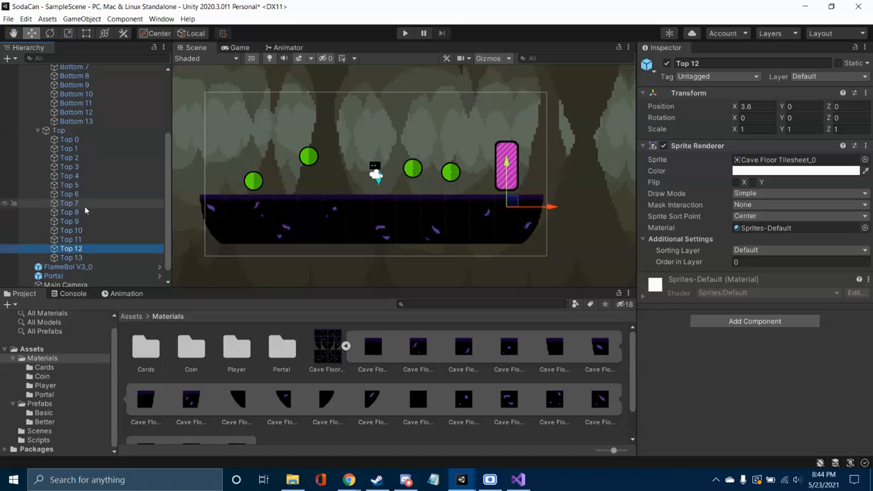
scroll(75, 191, "up", 5)
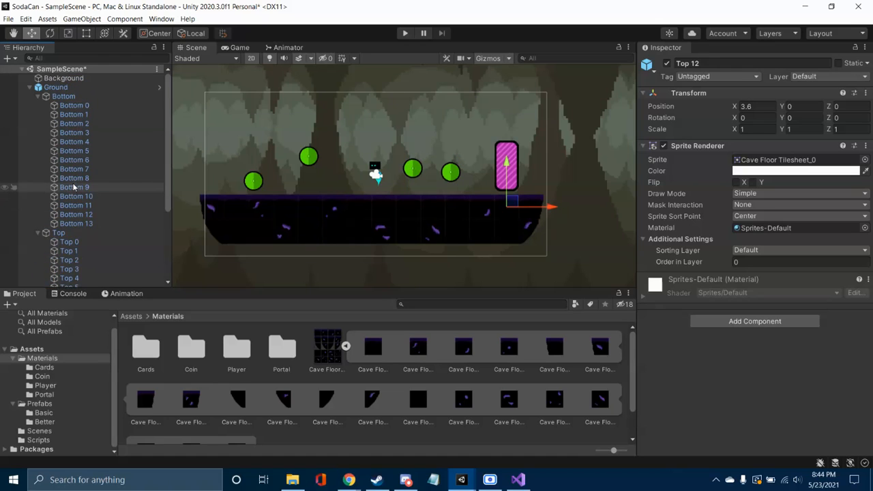
left_click(37, 96)
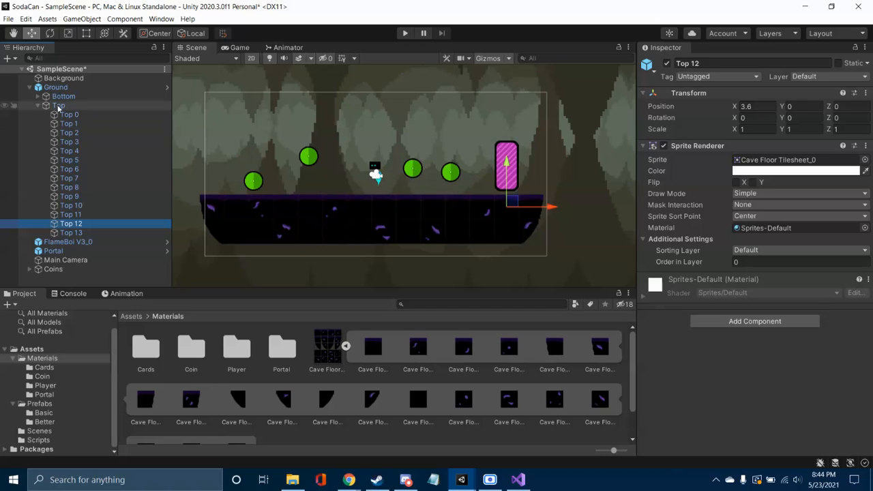
left_click(38, 106)
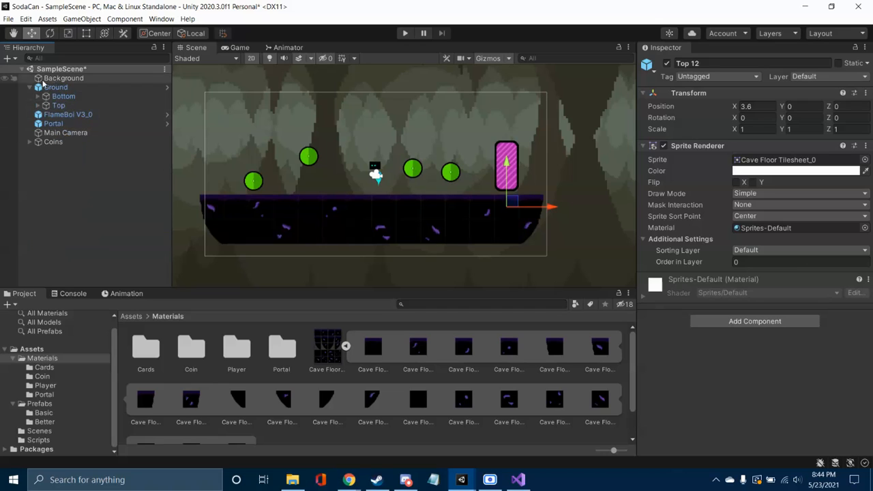
left_click(30, 87)
Step: Select the Background, view its full extent in the scene and check its Z position
left_click(63, 79)
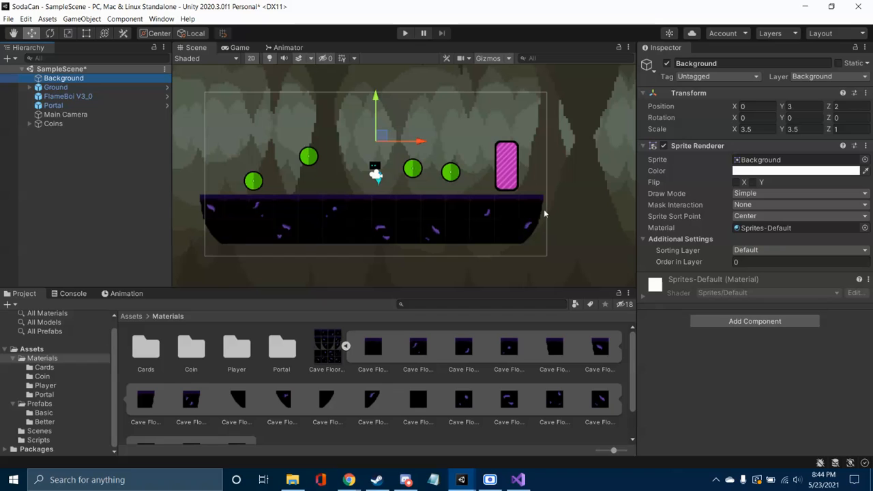
key("q")
scroll(582, 202, "down", 5)
scroll(582, 202, "down", 1)
middle_click_drag(582, 202, 511, 207)
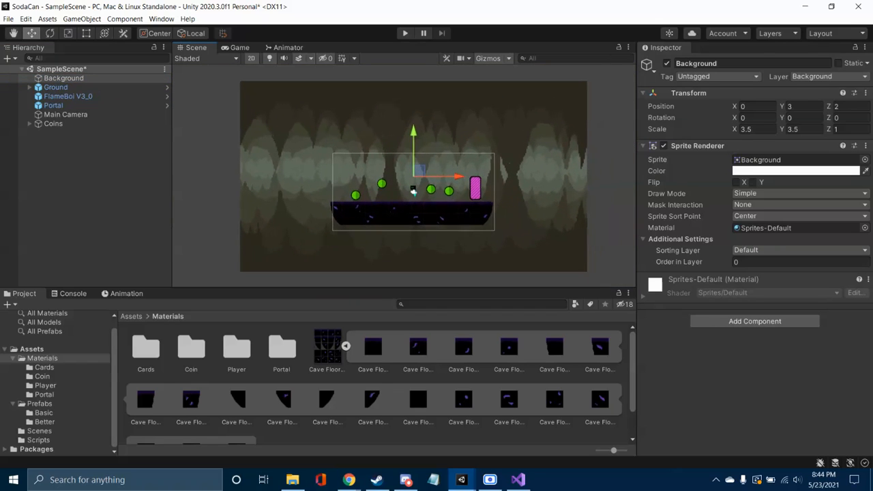
left_click(850, 107)
Step: Inspect the Main Camera and play-test the scene, moving and jumping with the character to watch the camera follow, and stop the game
left_click(120, 107)
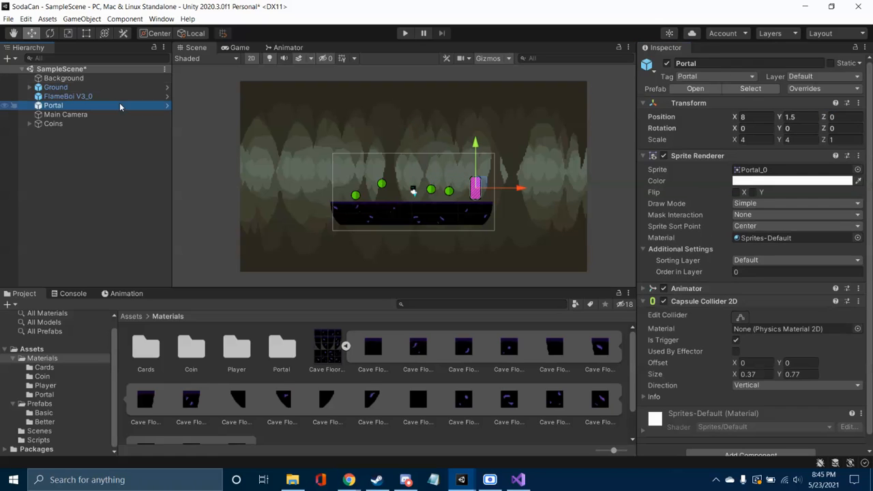
left_click(120, 117)
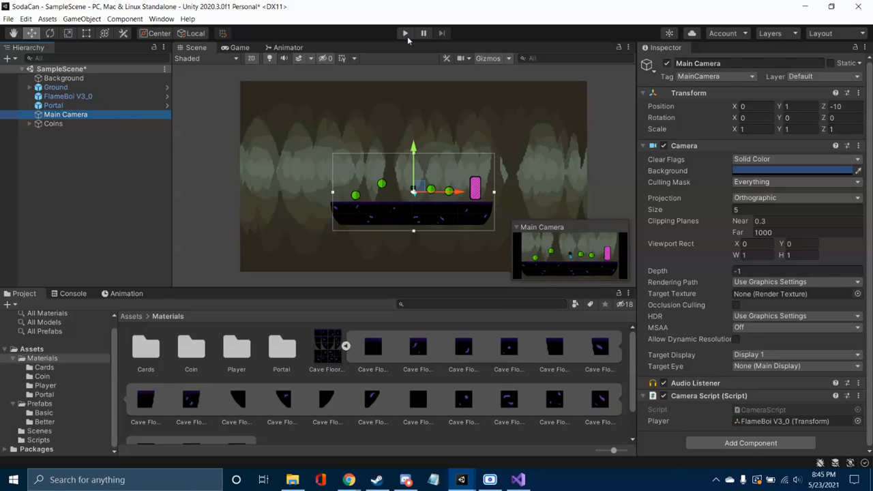
left_click(404, 34)
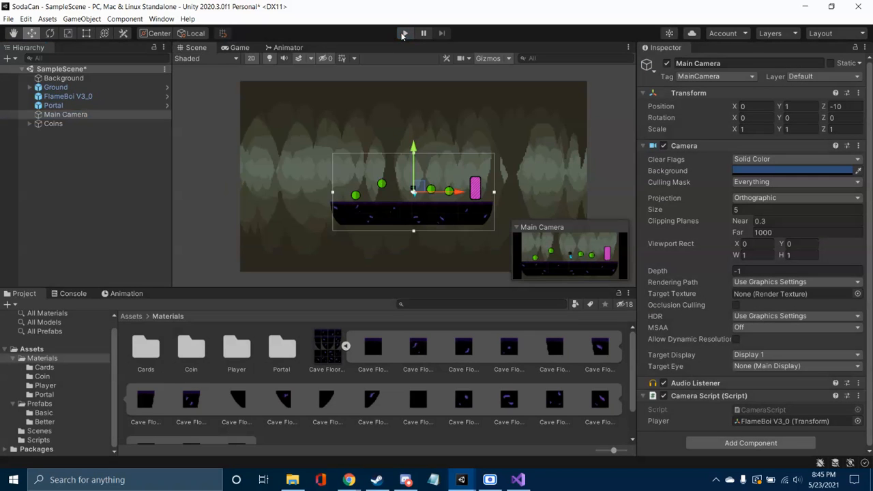
left_click(404, 34)
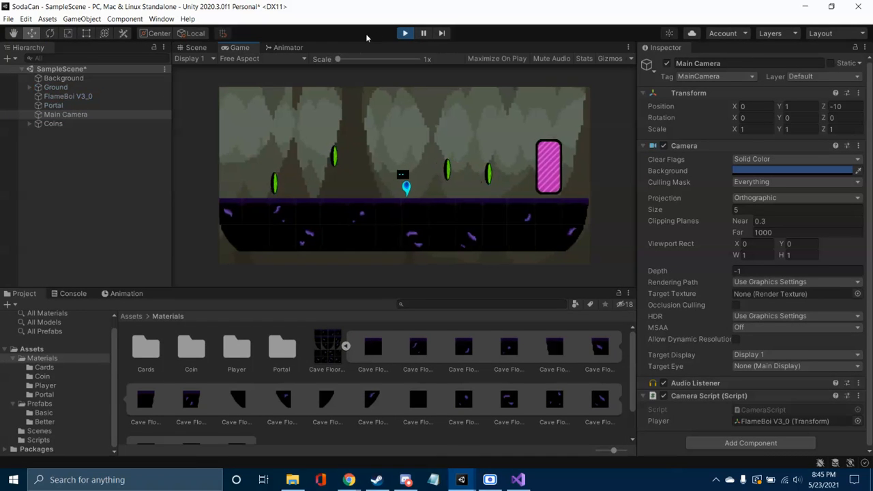
key("a")
key("d")
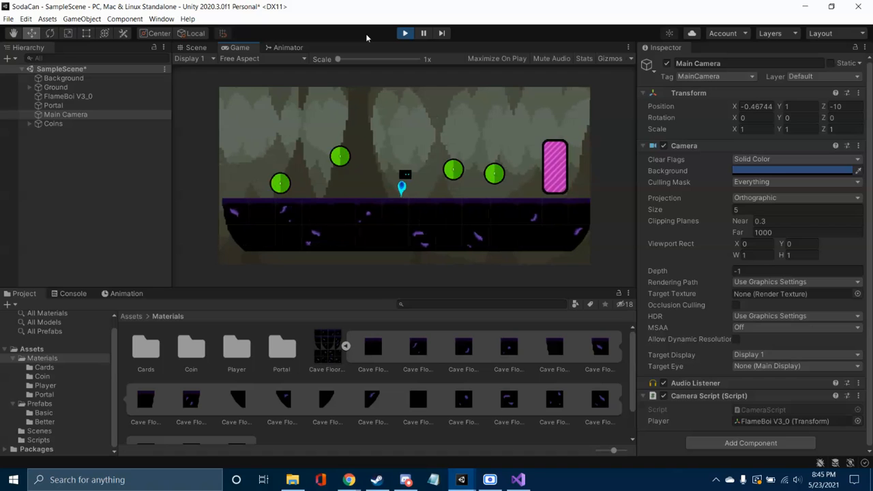
key("d")
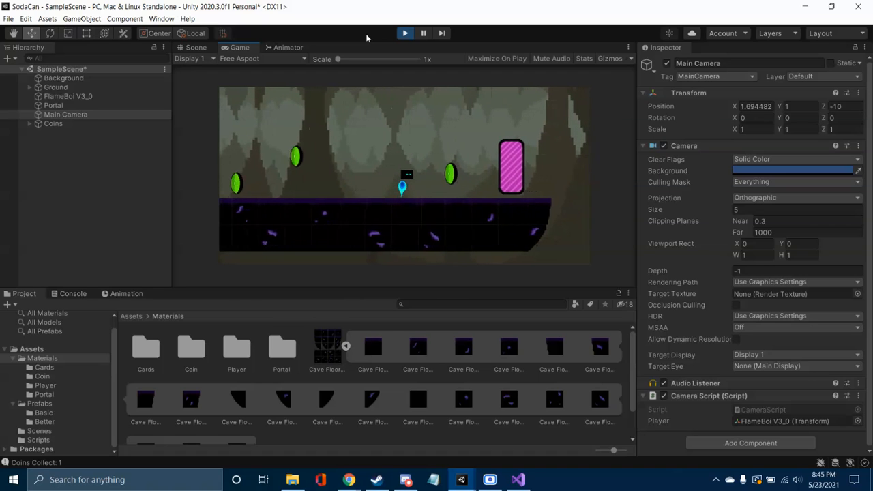
key("a")
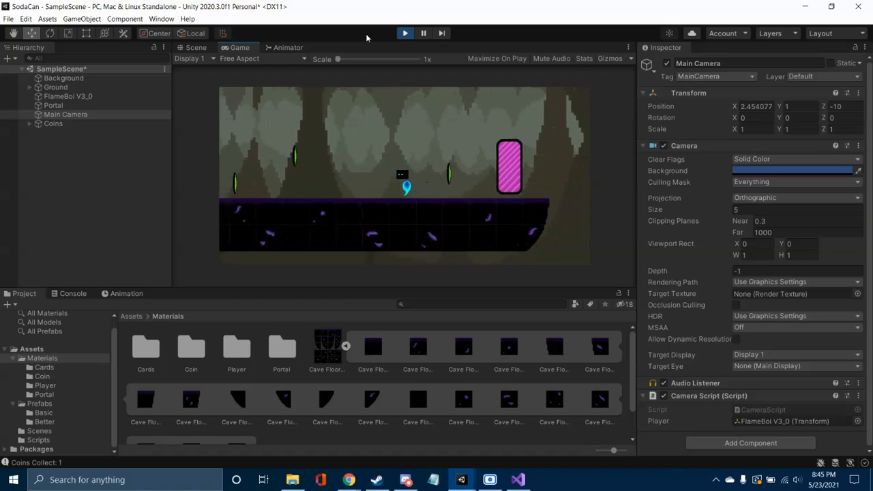
key("a")
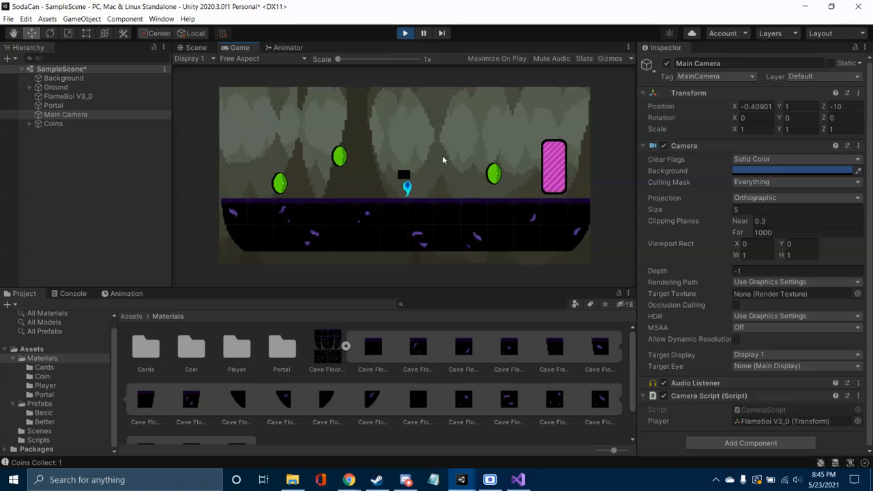
key("space")
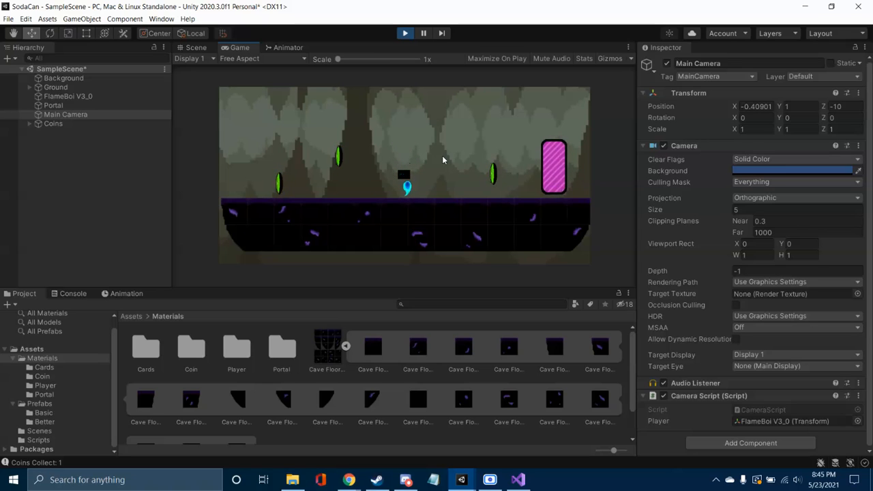
key("a")
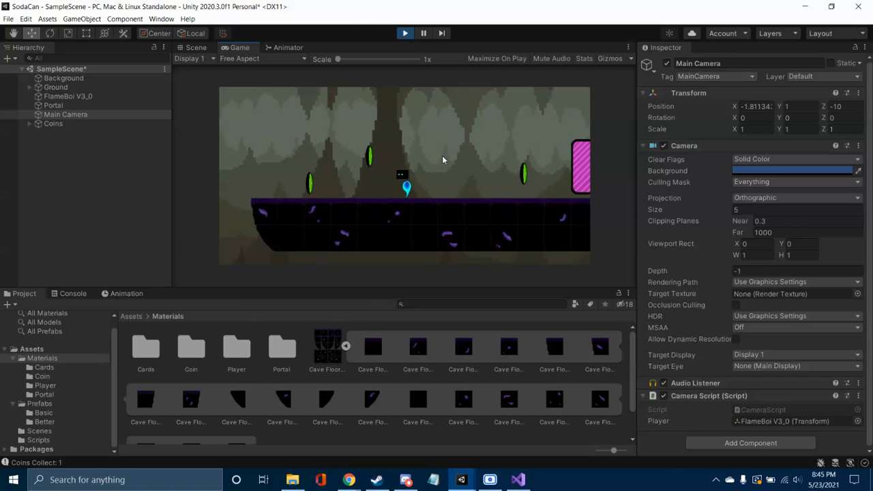
left_click(405, 35)
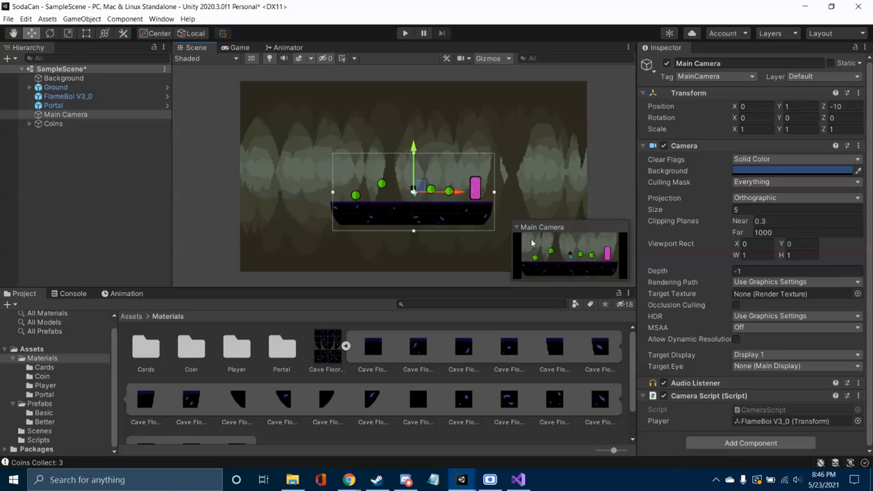
Step: Deselect the camera and collapse the Prefabs and Materials folders and the Cave Floor tilesheet's sprites in the project assets
left_click(595, 197)
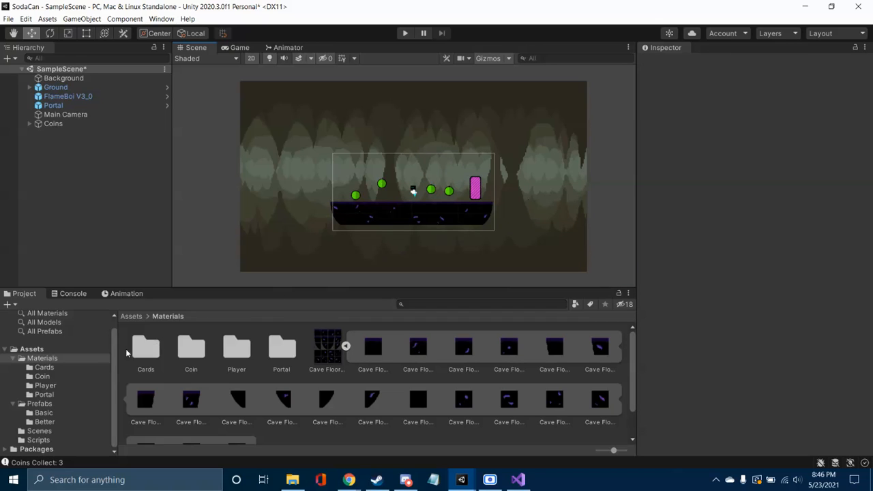
left_click(14, 404)
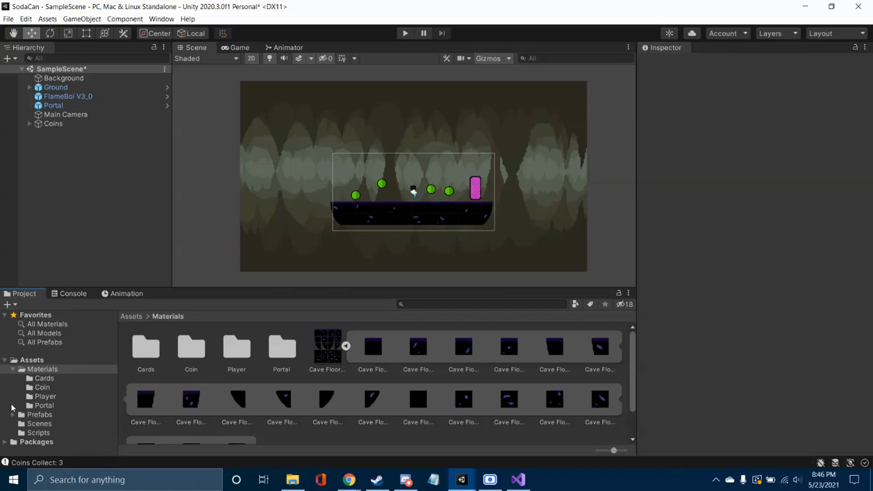
left_click(13, 370)
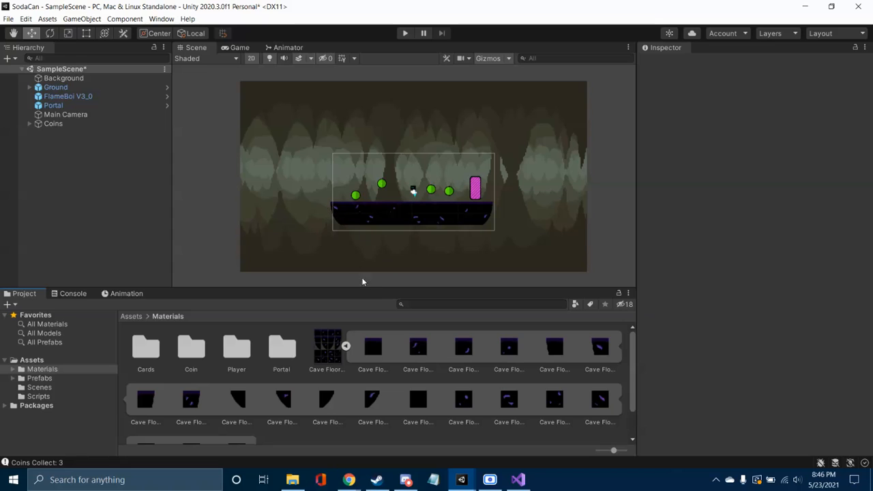
left_click(346, 347)
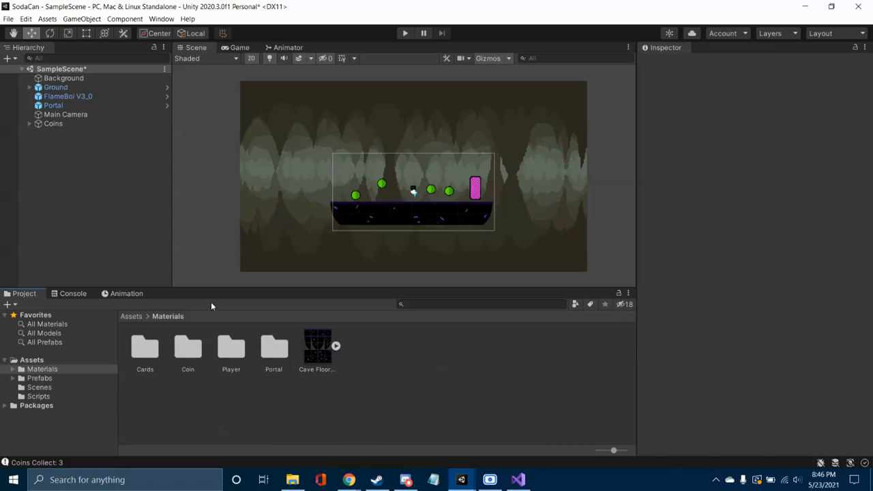
Step: Open CameraScript from the Scripts folder in Visual Studio, examine the transform.position line in FixedUpdate, and close the editor
left_click(42, 397)
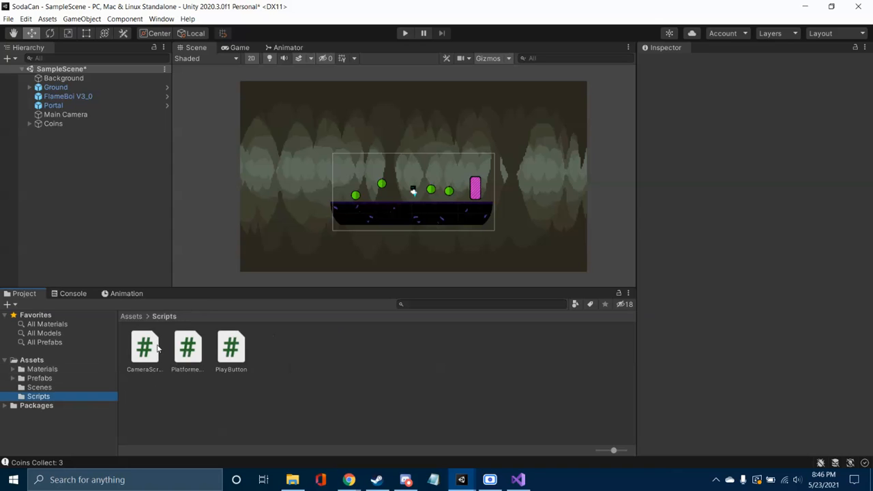
left_click(158, 348)
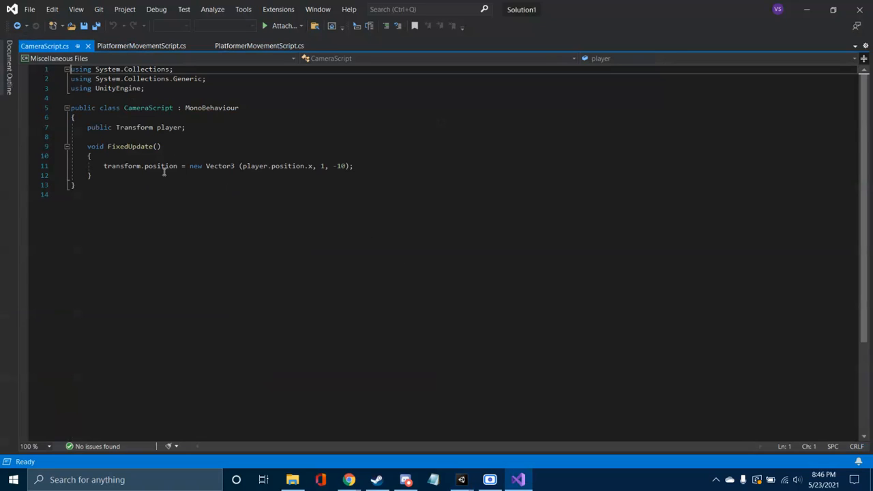
left_click(125, 167)
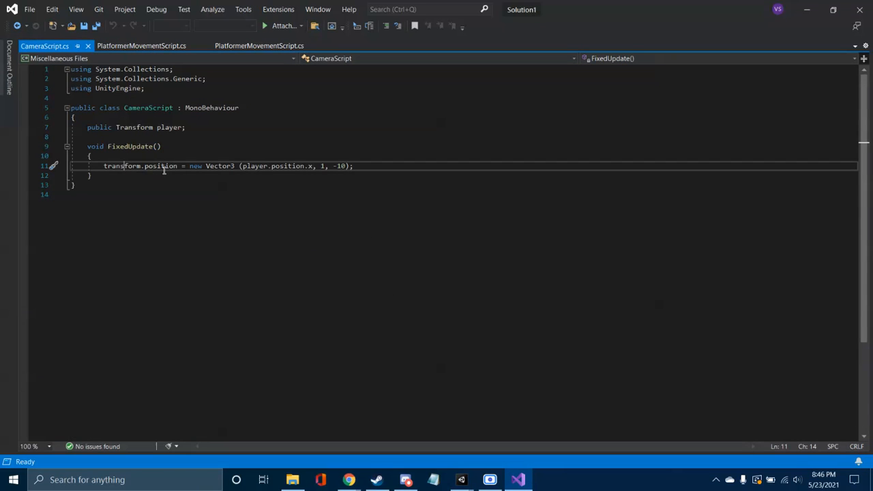
left_click(284, 166)
left_click(326, 166)
left_click(325, 166)
left_click(343, 166)
double_click(315, 166)
left_click(341, 166)
left_click(316, 166)
left_click(854, 11)
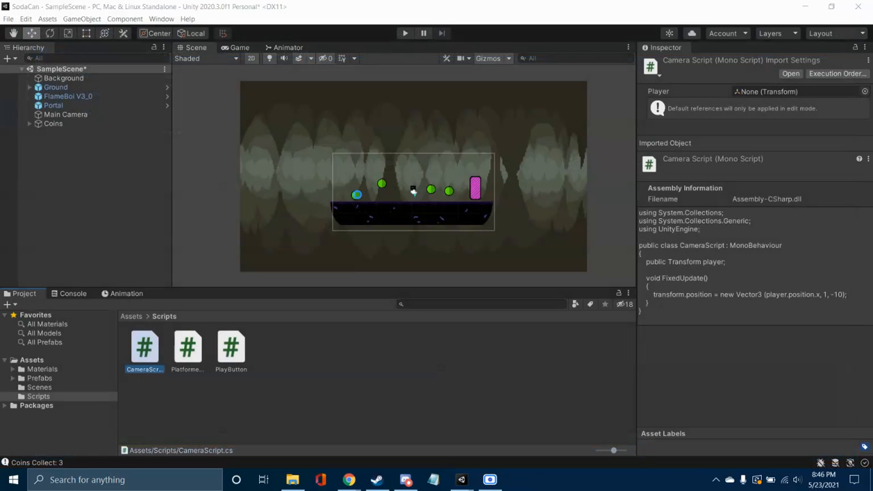
Step: Check the Main Camera's components and play the scene again, moving and jumping with the character to collect the coins
left_click(63, 117)
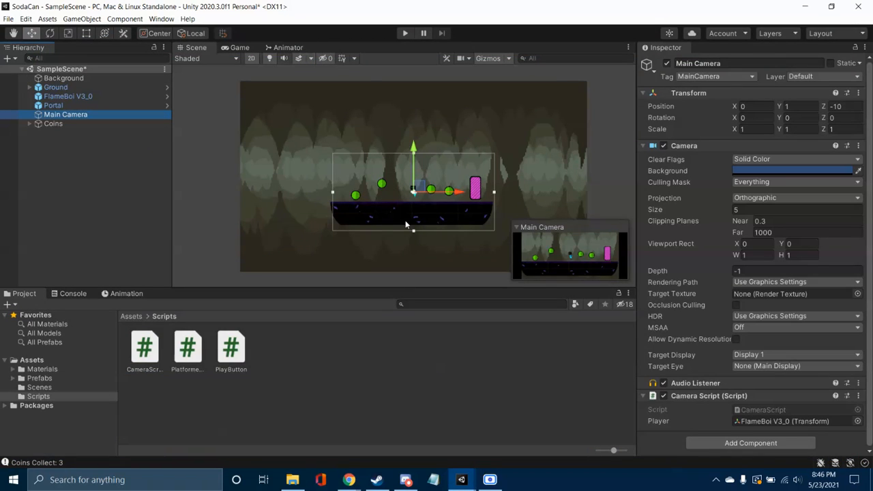
left_click(235, 232)
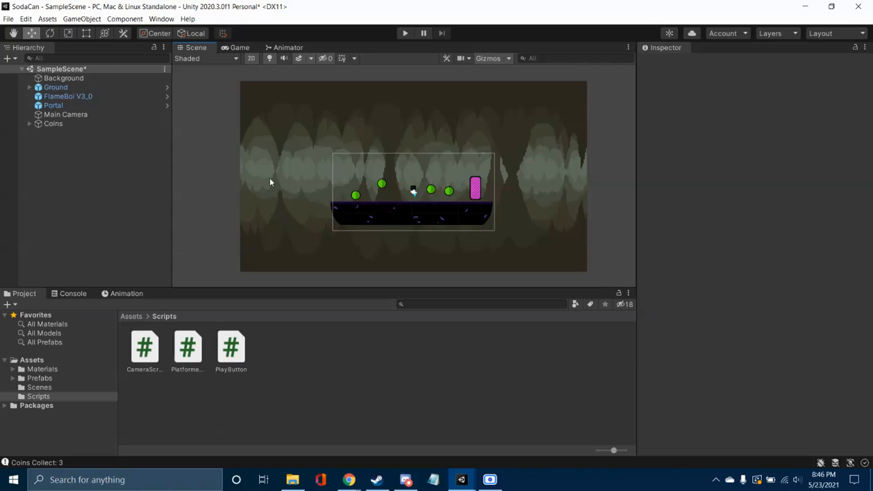
left_click(404, 33)
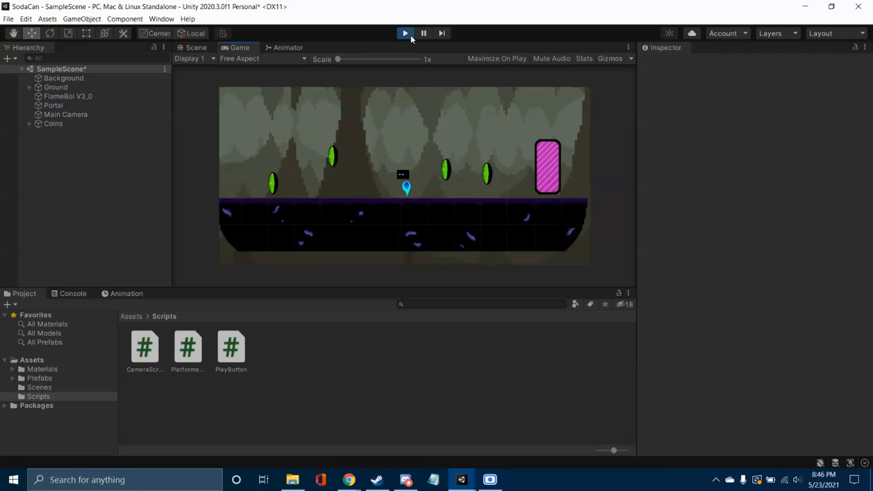
key("Left")
key("Right")
key("space")
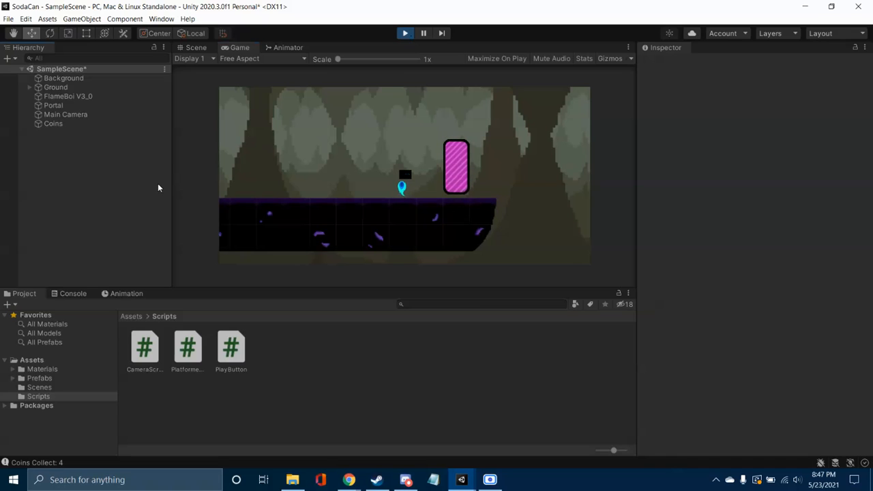
Step: Exit play mode and save SampleScene
key("ctrl+s")
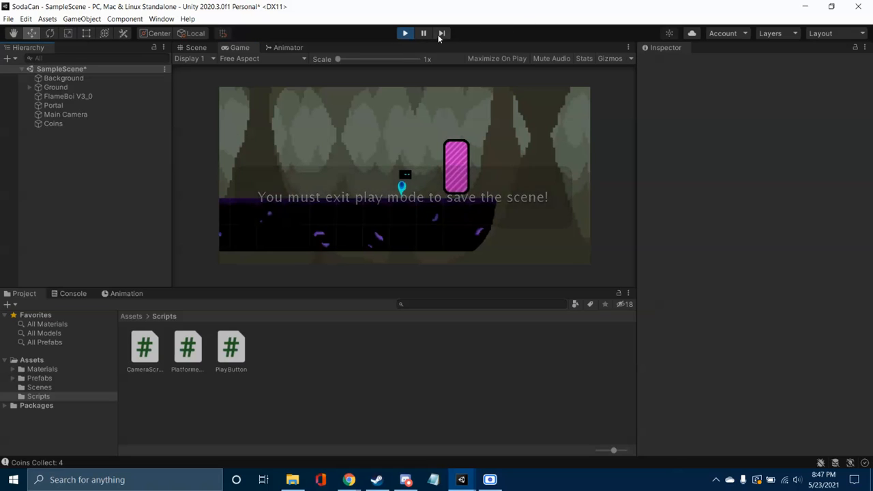
left_click(406, 33)
key("ctrl+s")
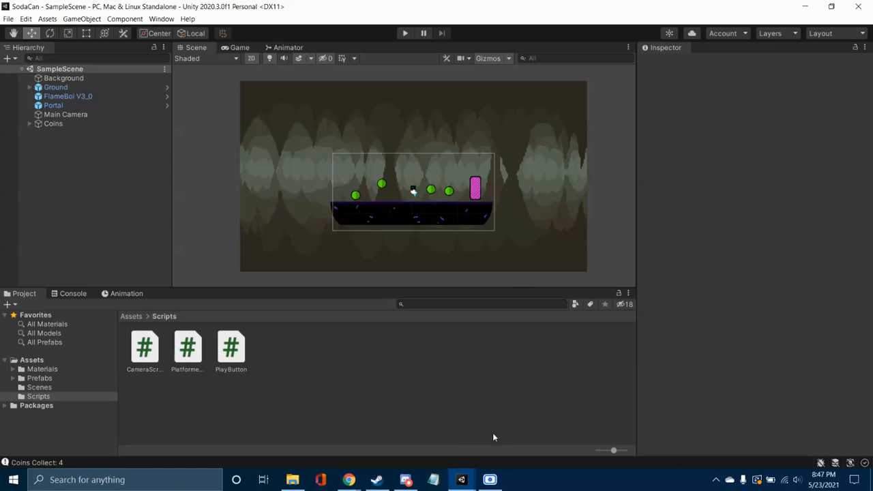
Step: Bring up the open Chrome windows to switch to the Unity-2D-Tutorials page
left_click(349, 479)
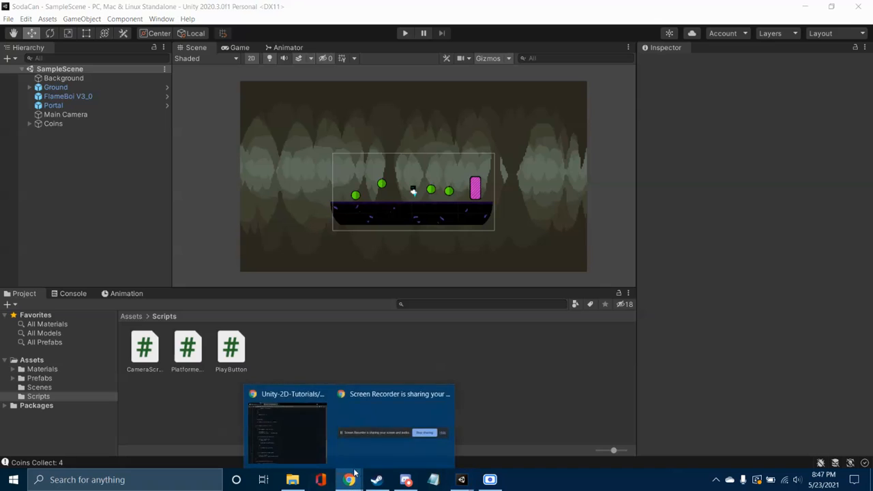